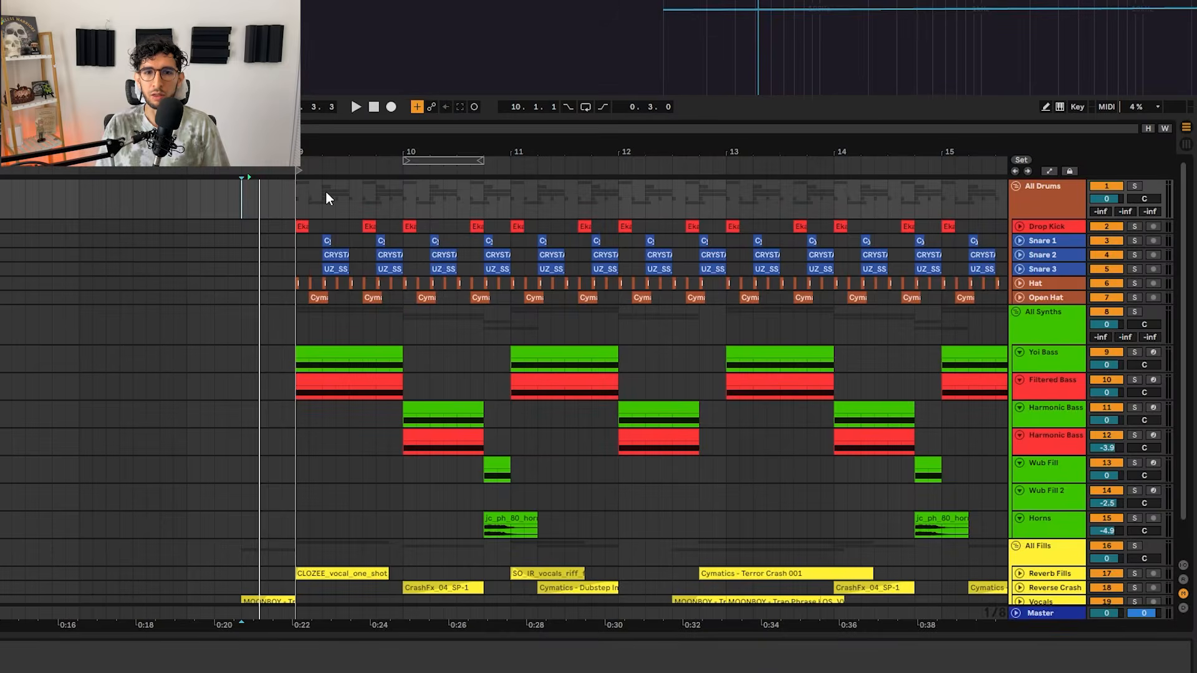
- Solo the All Drums group and play it from bar 9
scroll(326, 192, "down", 2)
left_click(203, 199)
scroll(201, 198, "up", 2)
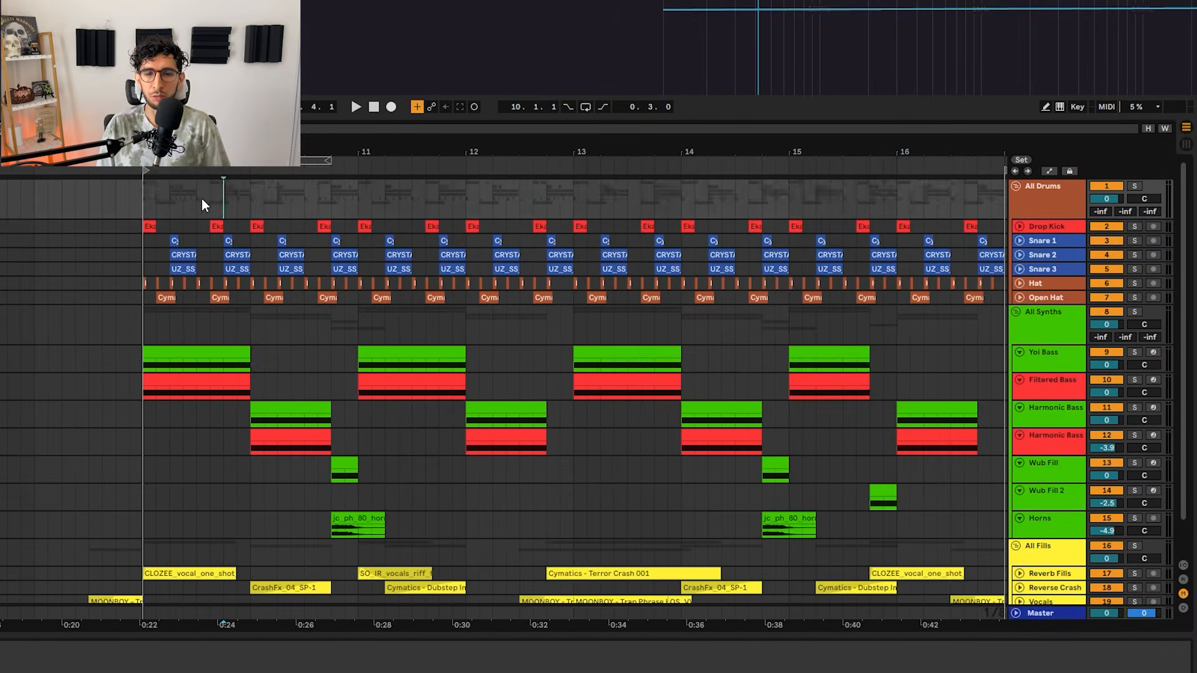
scroll(202, 200, "down", 2)
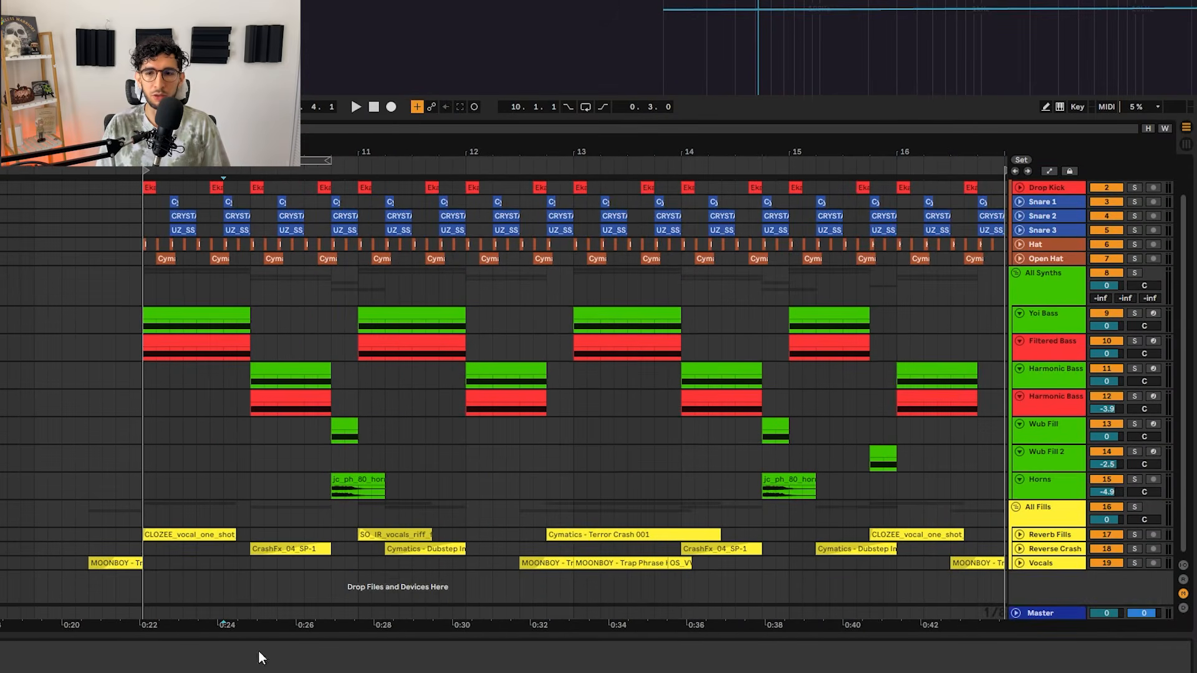
scroll(694, 508, "up", 2)
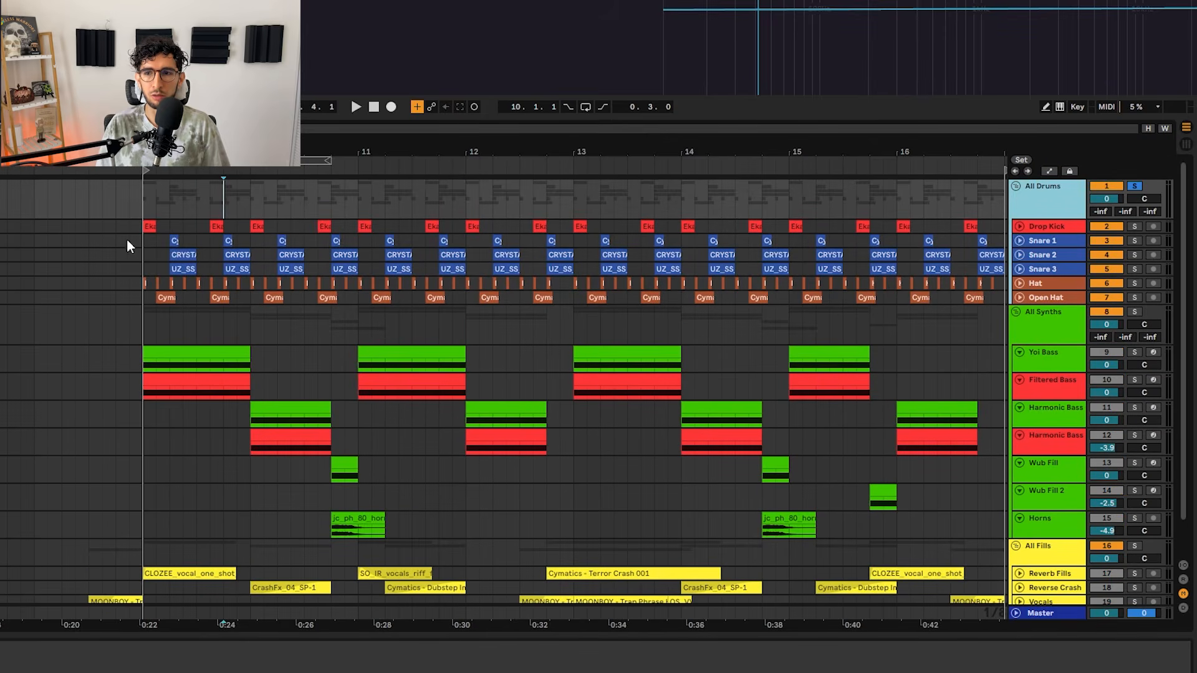
left_click(150, 199)
key("space")
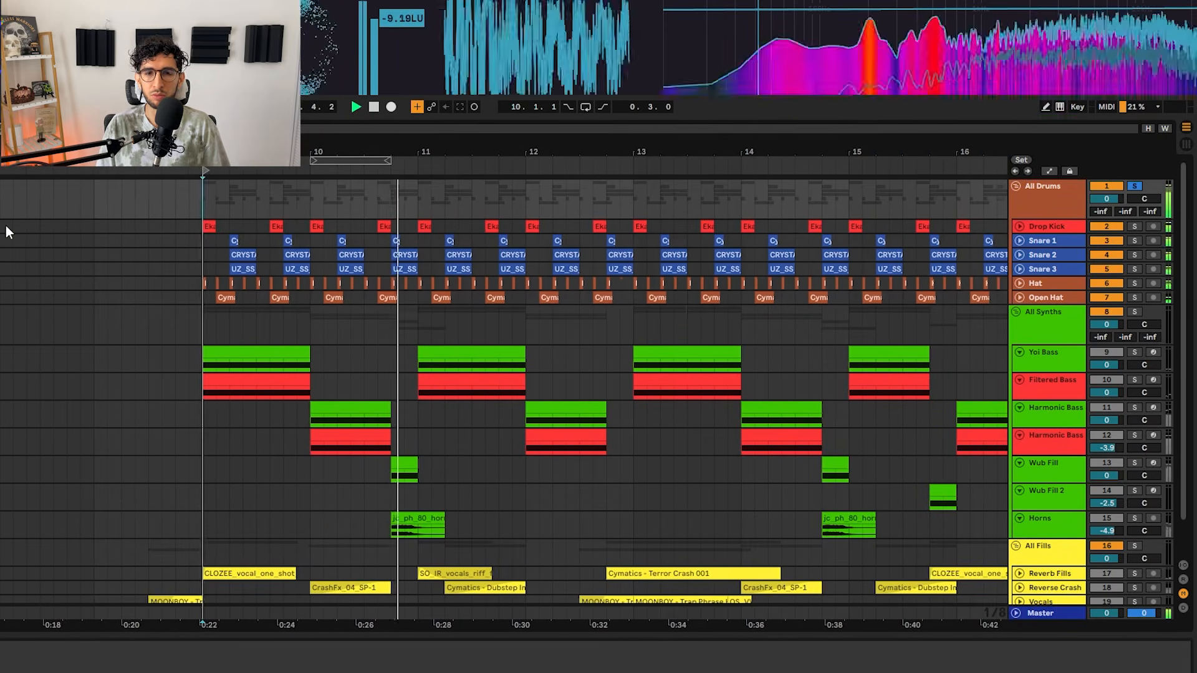
- Inspect the Drop Kick and Snare 1 waveforms in bar 9 up close and play the drums from there
left_click_drag(284, 243, 180, 233)
key("z")
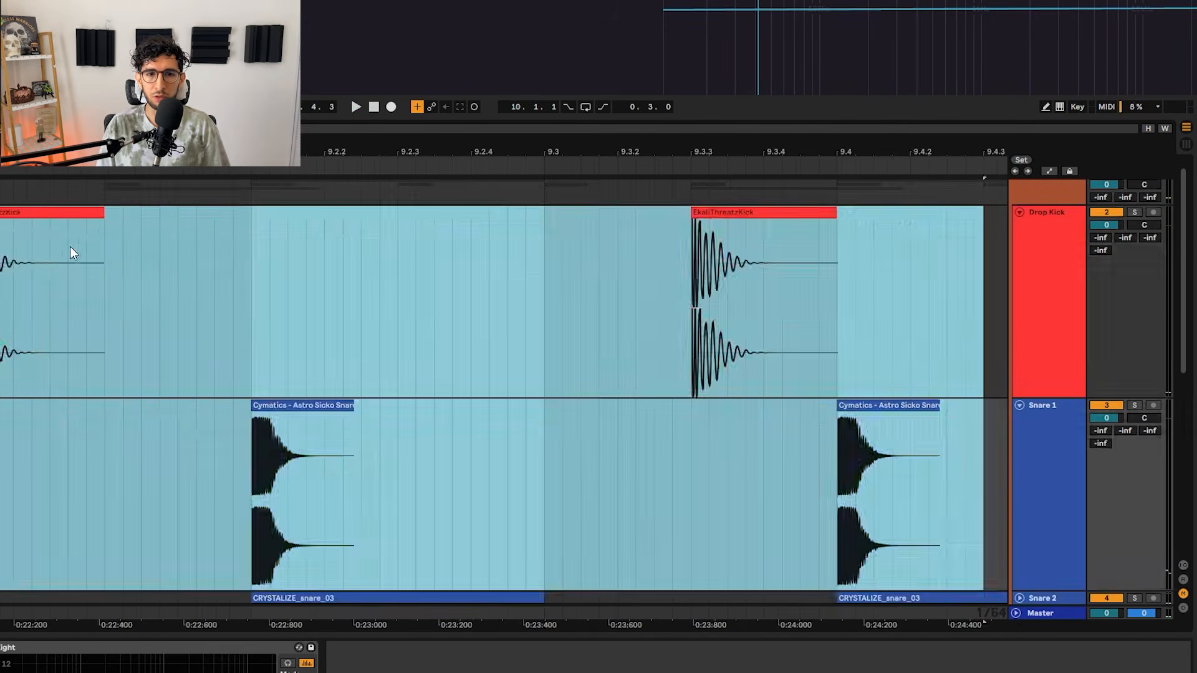
left_click_drag(35, 251, 48, 251)
key("x")
key("space")
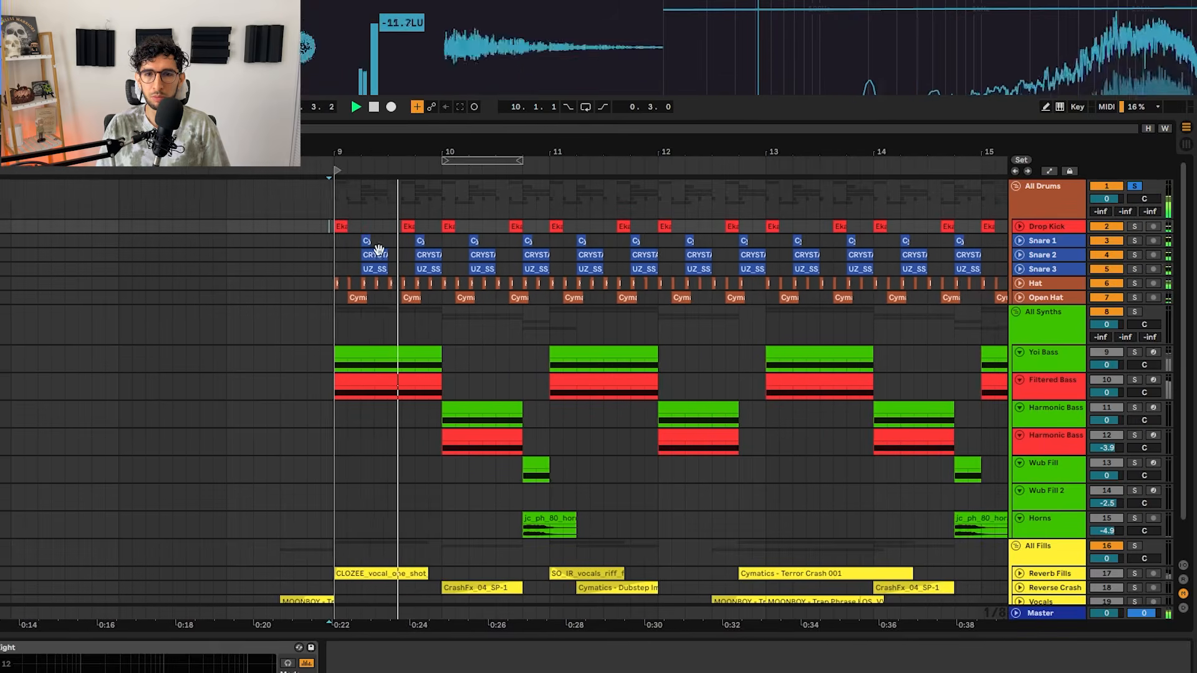
key("space")
- Enlarge the three snare layers at beat 9.2 and audition the Snare 1, Snare 2 and Snare 3 clips individually
left_click_drag(378, 271, 315, 244)
key("z")
key("z")
left_click(263, 224)
left_click(304, 209)
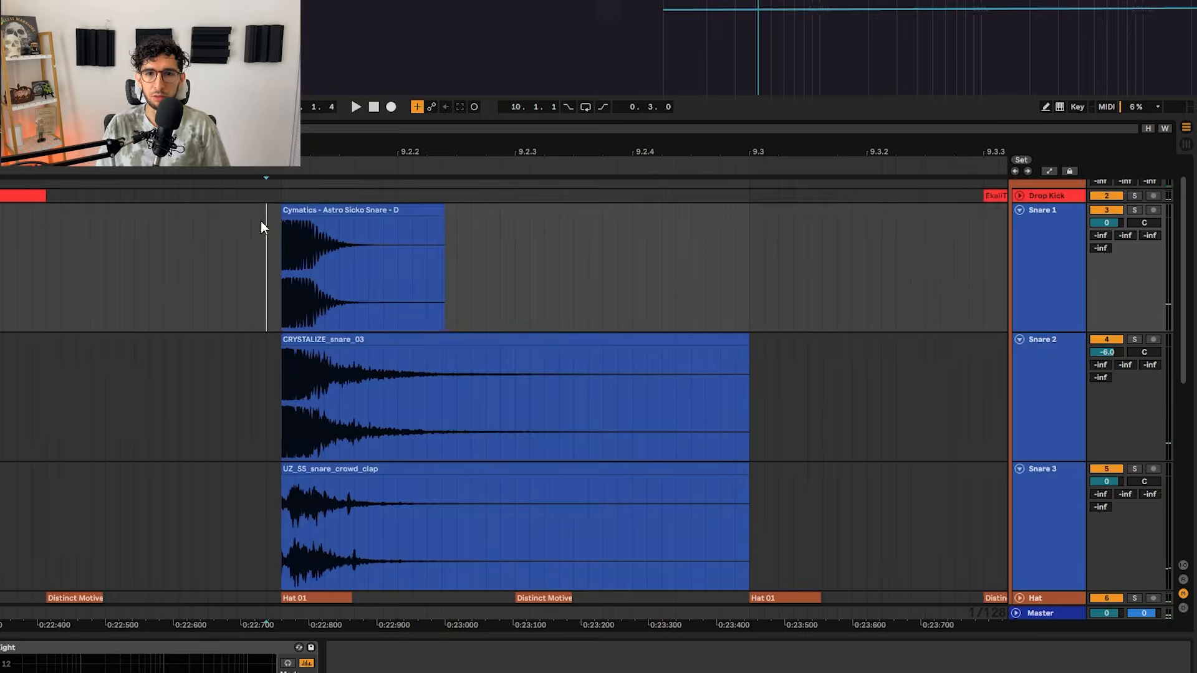
key("space")
left_click(147, 340)
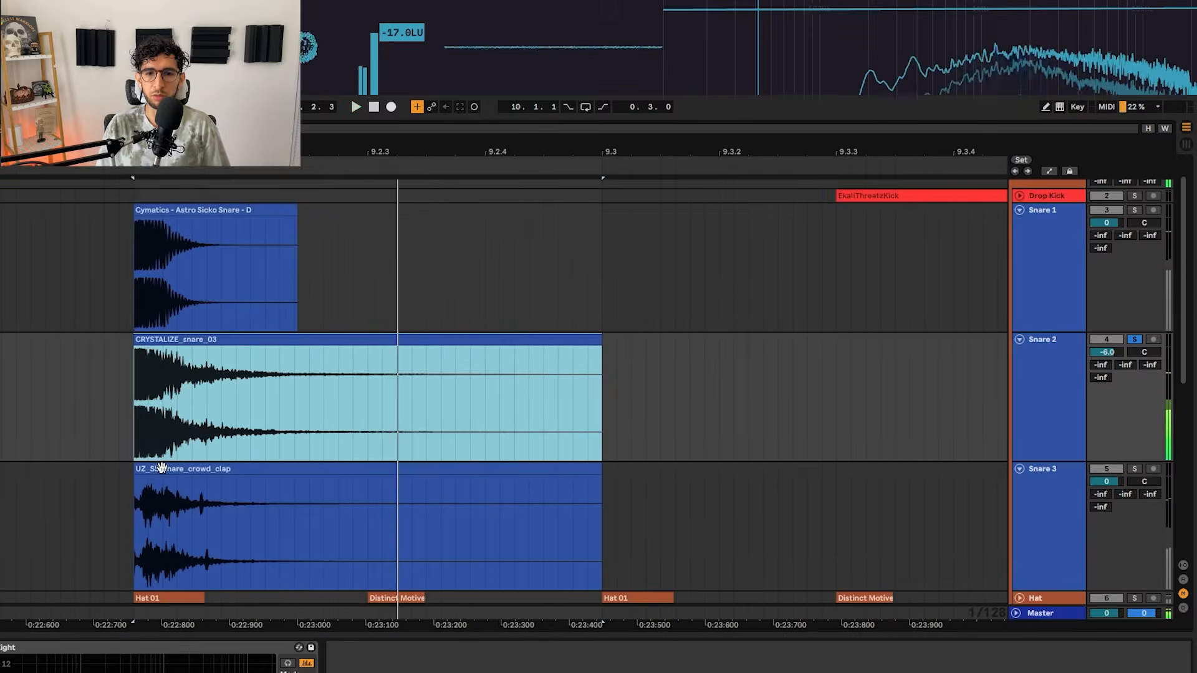
left_click(161, 469)
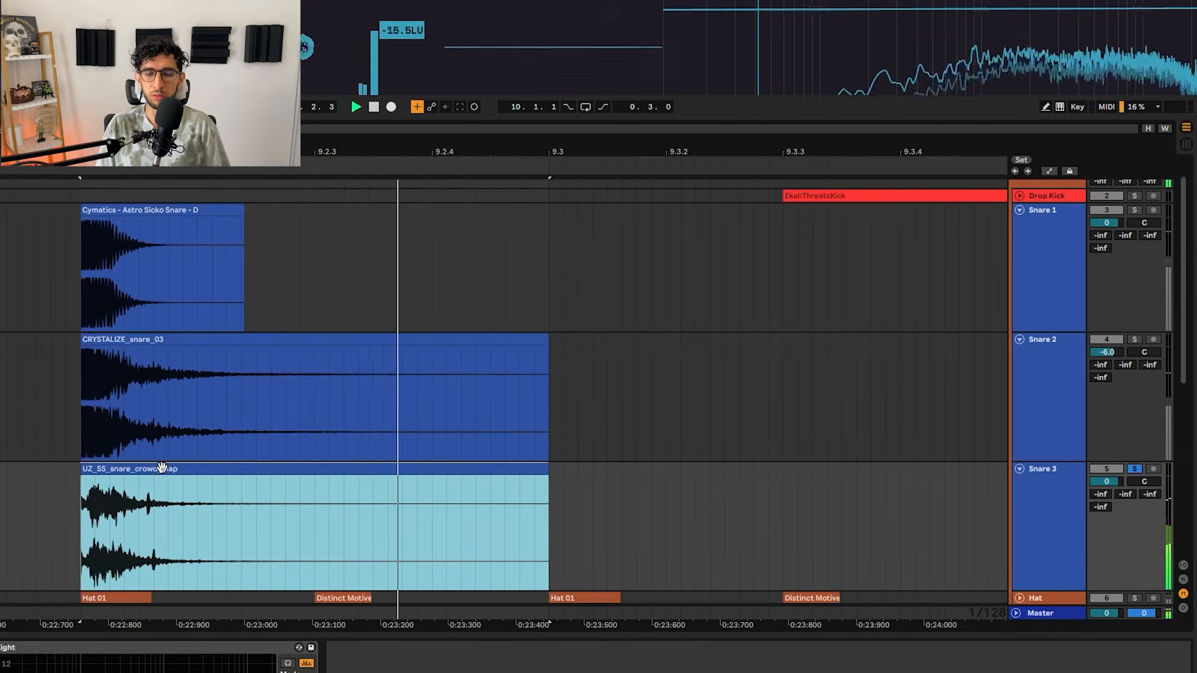
- Solo Snare 1, Snare 2 and Snare 3 together and play the layered snare
left_click(1072, 233)
left_click(1056, 493, "shift")
key("s")
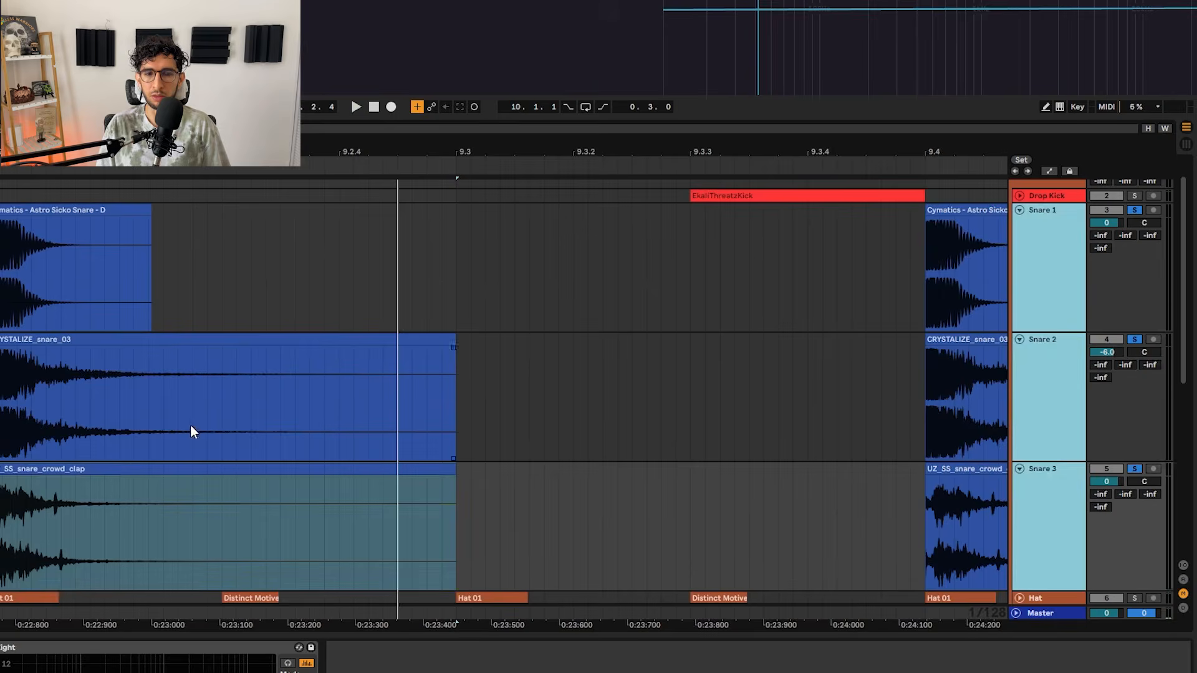
key("space")
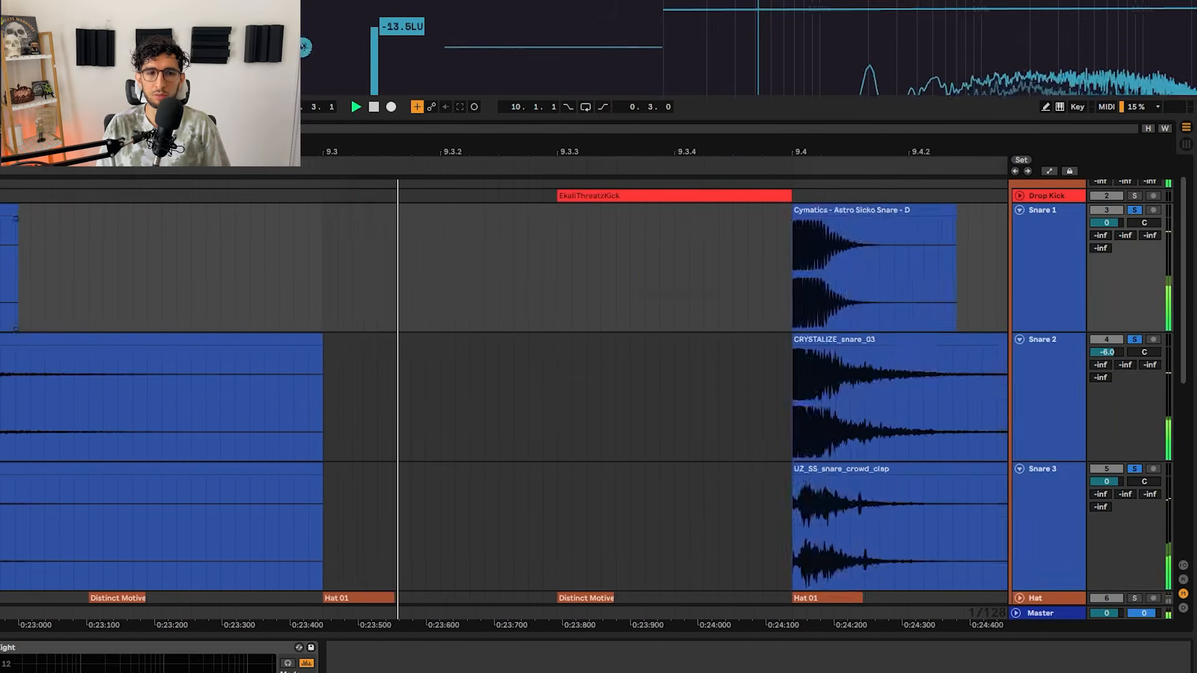
key("space")
key("x")
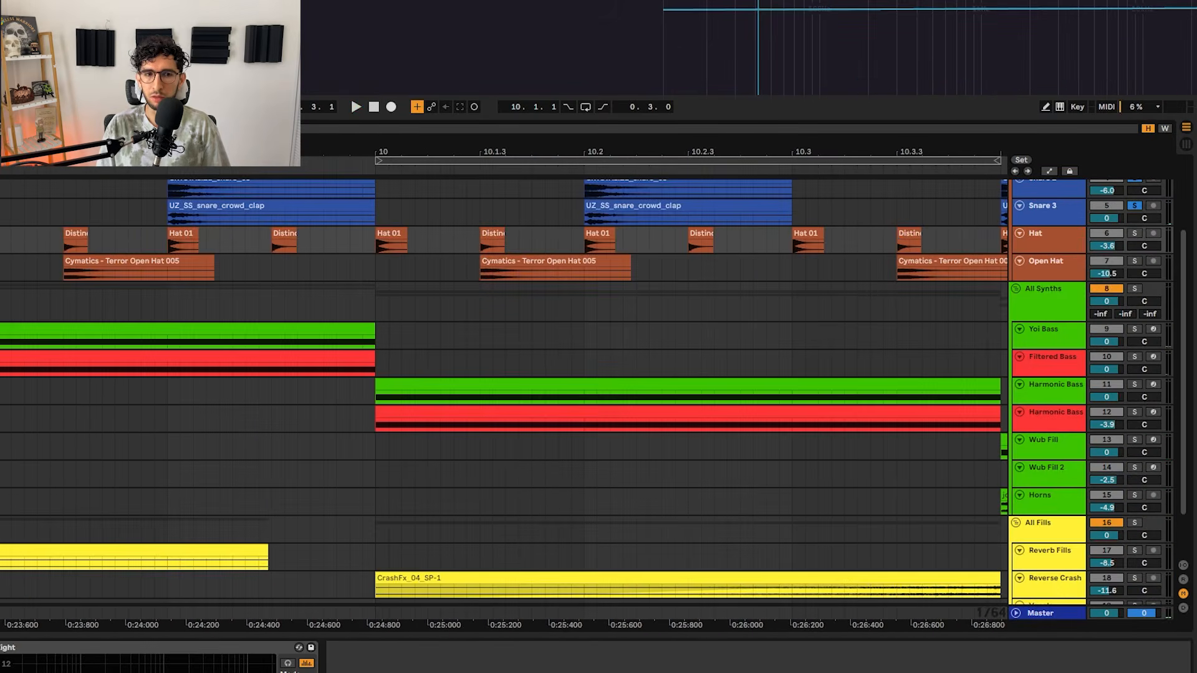
- Audition the Hat 01 and Distinct Motive 808Closedhat clips in bar 10 with the Hat track soloed
key("space")
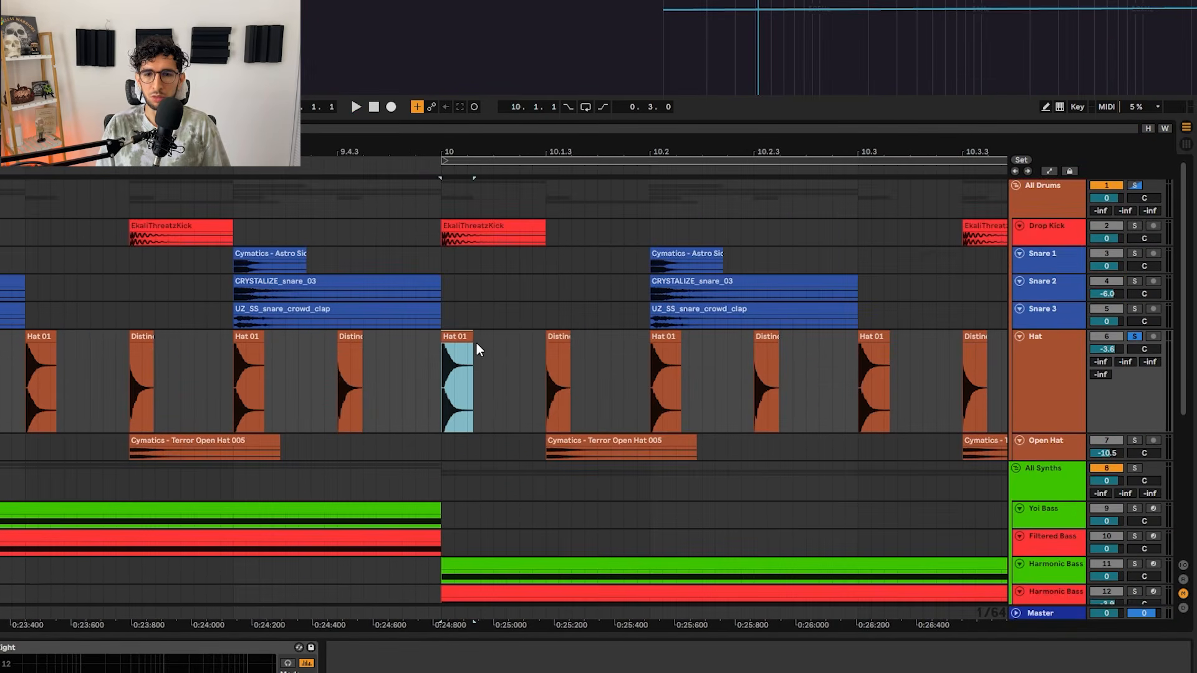
scroll(480, 343, "up", 5)
key("space")
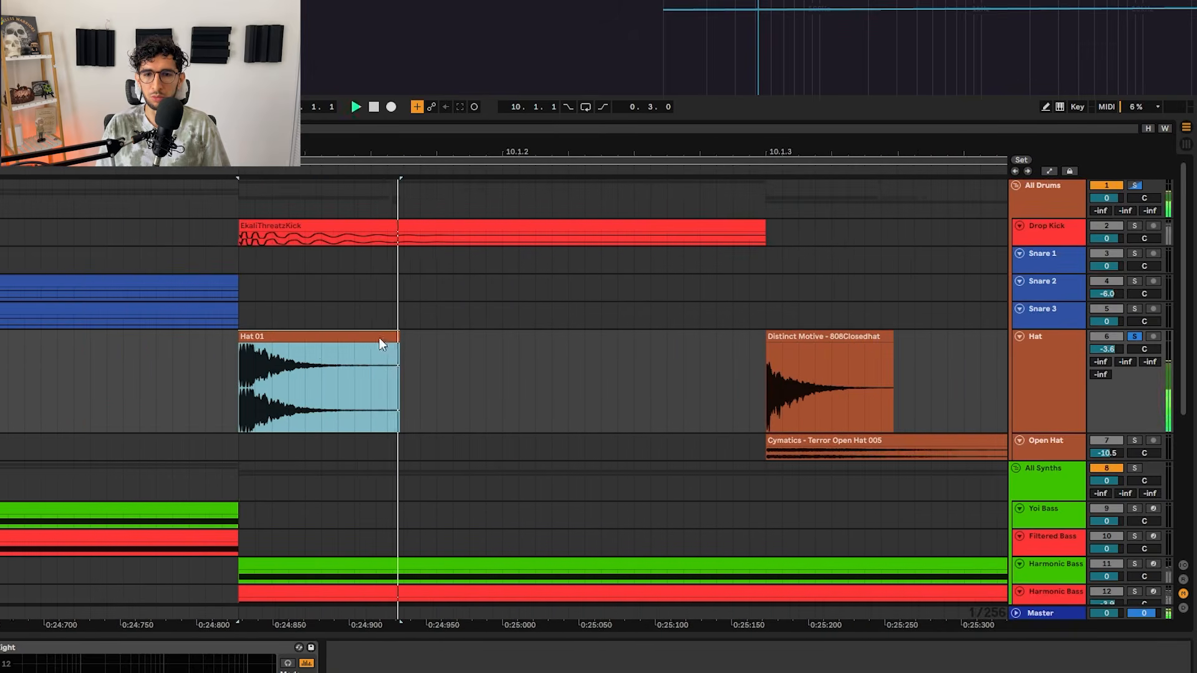
left_click(406, 337)
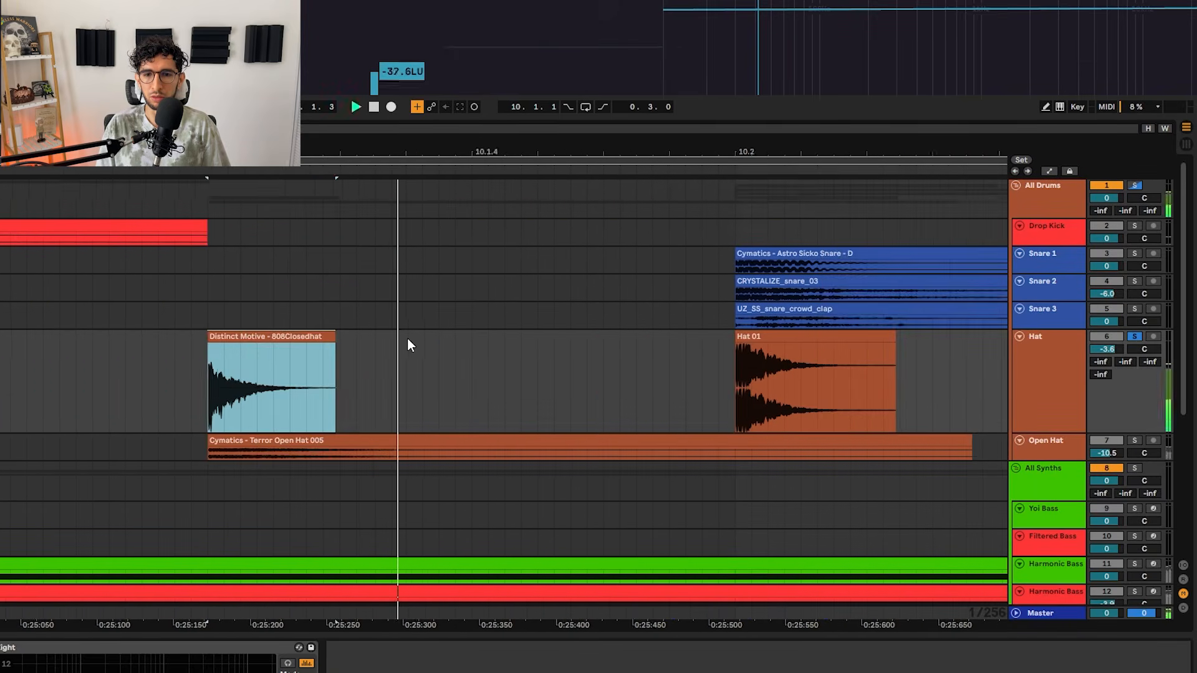
scroll(408, 340, "down", 4)
key("space")
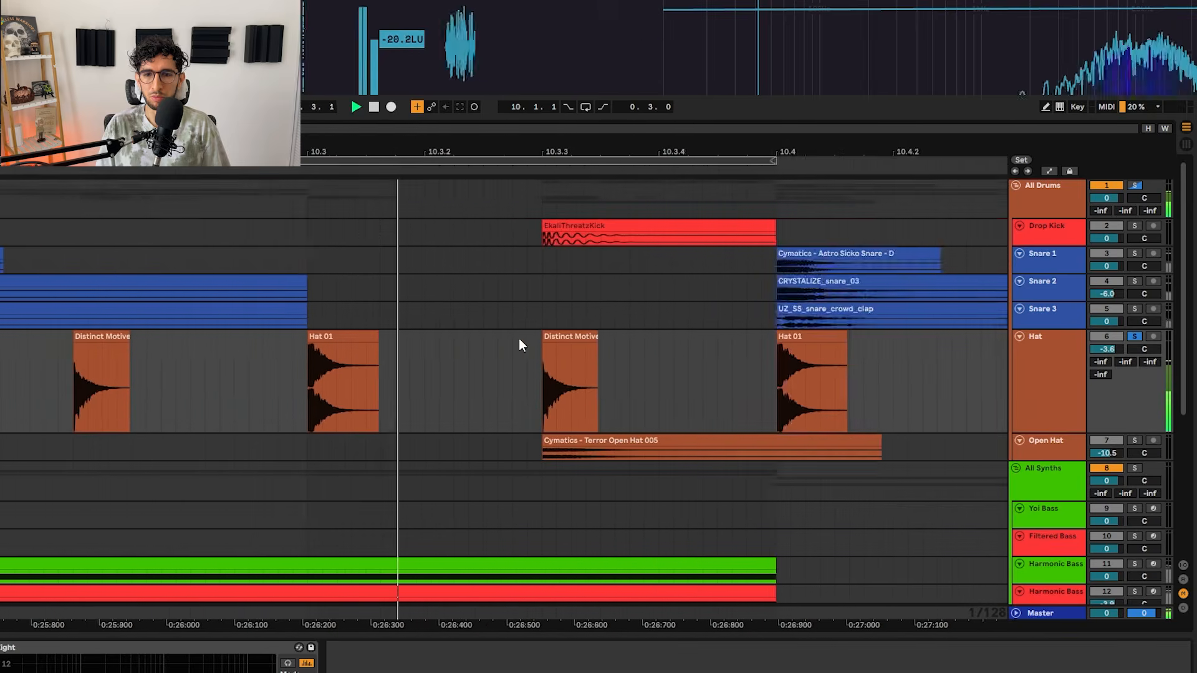
key("h")
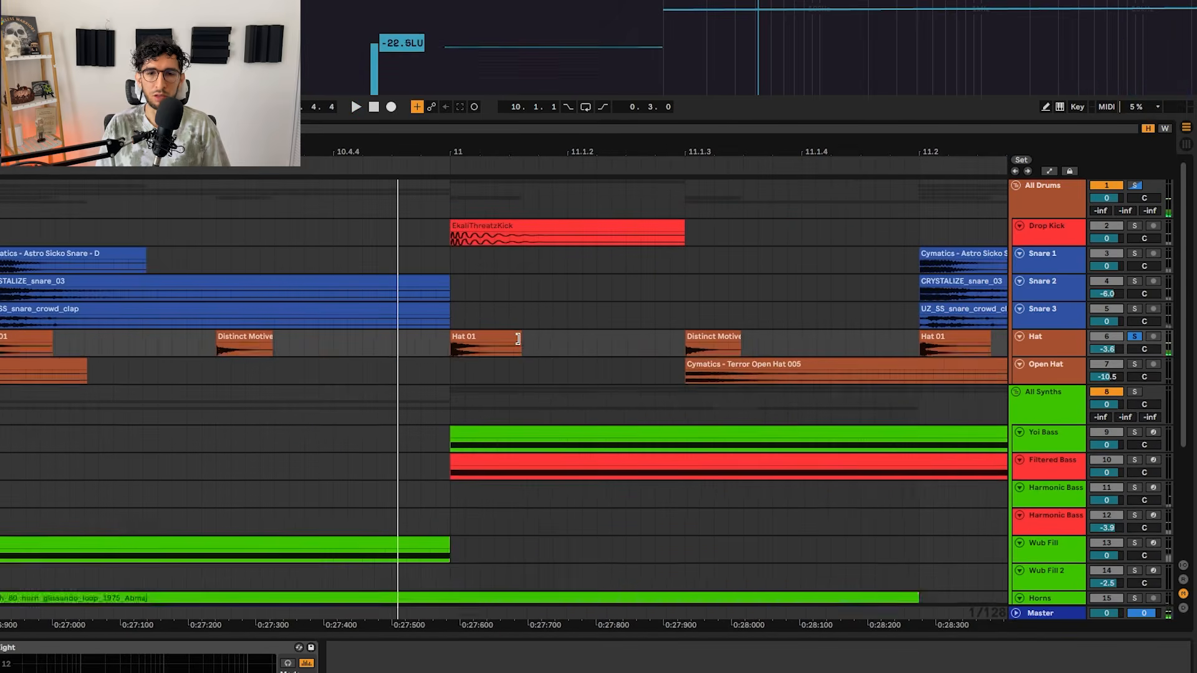
- Solo the Open Hat track and play its Cymatics - Terror Open Hat 005 clips from bar 9
scroll(519, 338, "down", 5)
scroll(453, 340, "down", 3)
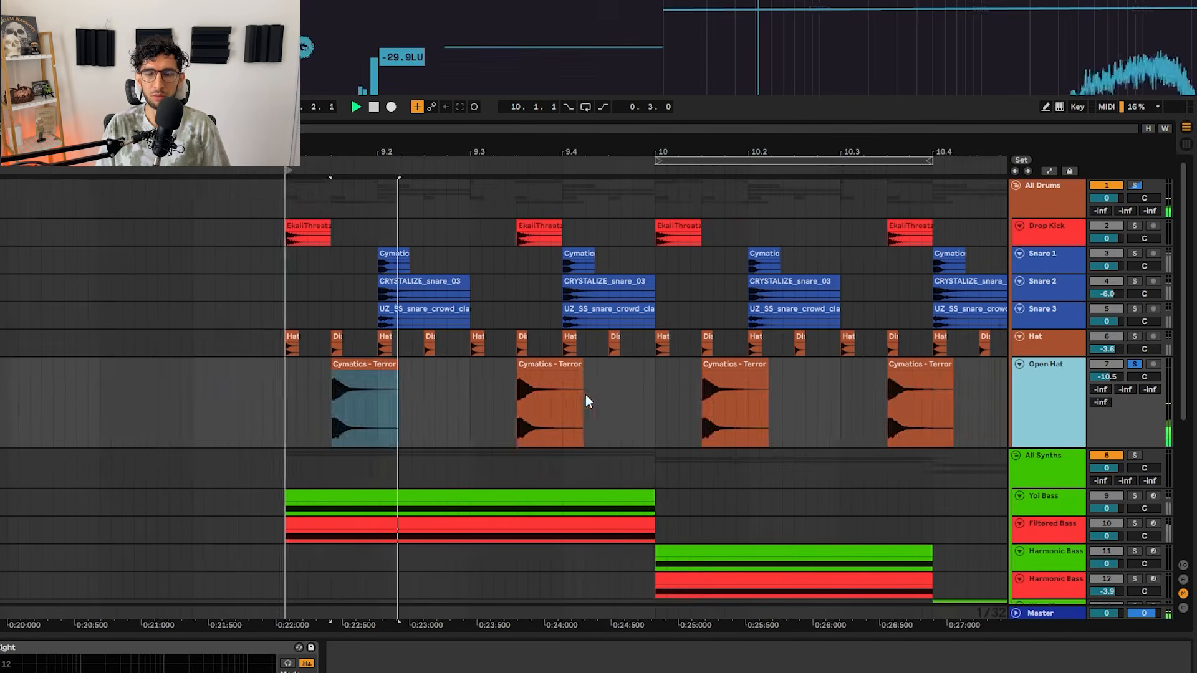
scroll(544, 392, "up", 4)
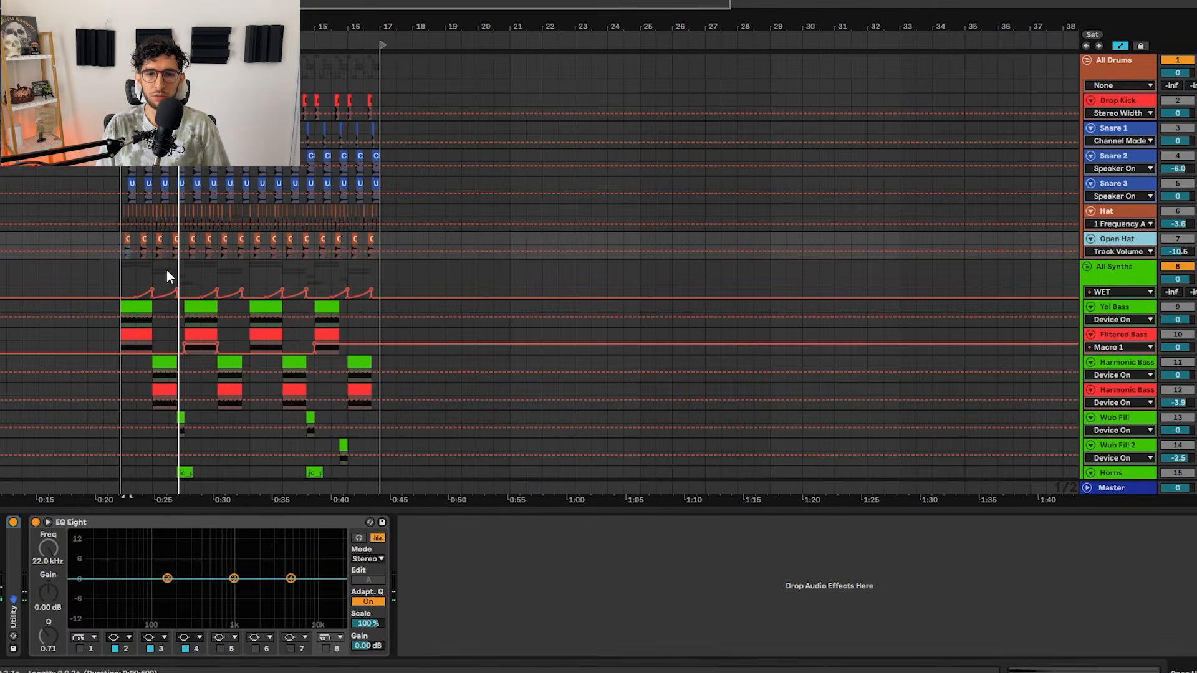
- Show the SC macro automation of the All Synths group in a taller lane
key("a")
scroll(118, 268, "up", 4)
left_click(116, 278)
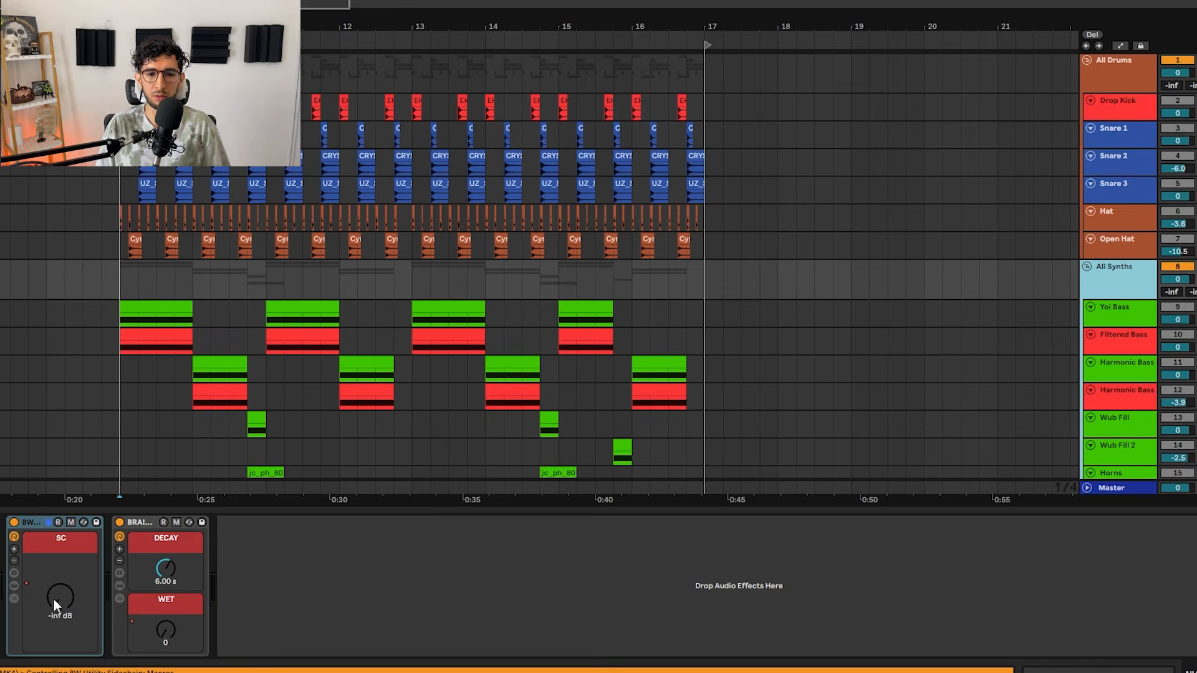
key("a")
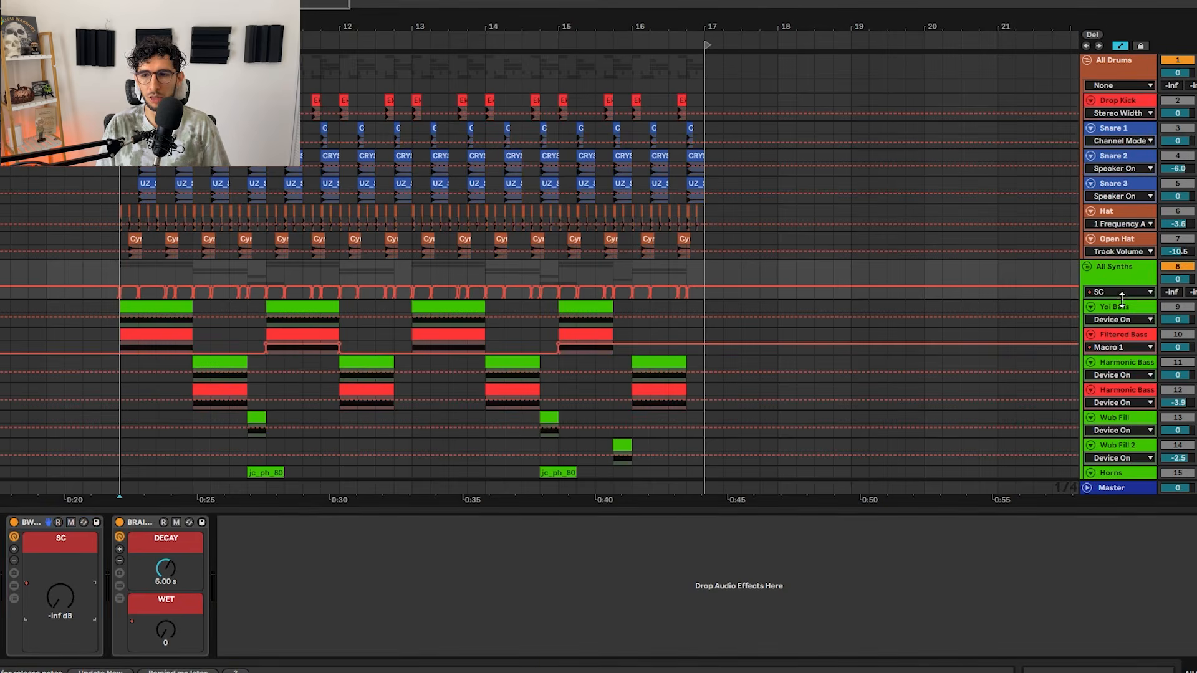
left_click_drag(1120, 307, 1120, 394)
left_click_drag(64, 349, 229, 349)
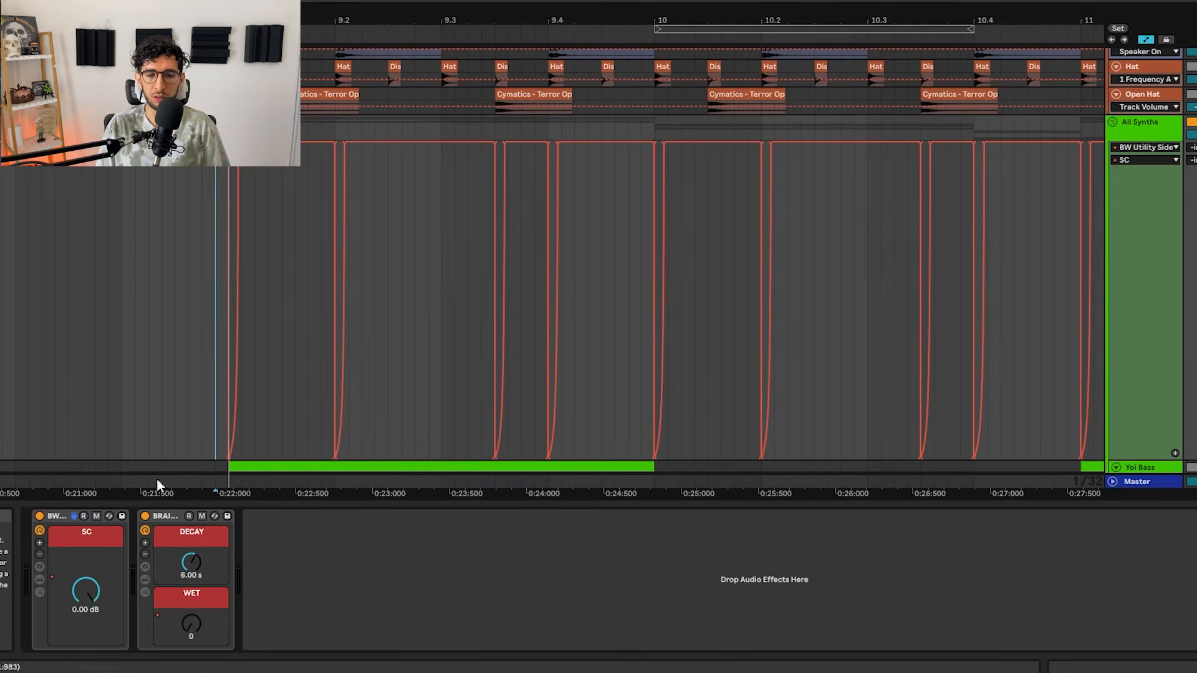
- Unfold the All Synths sidechain rack's chain and Utility device and compare the SC automation dips with the kick and snare clips
left_click(40, 589)
left_click(39, 580)
scroll(242, 189, "up", 3)
scroll(311, 207, "up", 3)
scroll(262, 231, "down", 5)
scroll(338, 170, "up", 6)
scroll(338, 170, "right", 2)
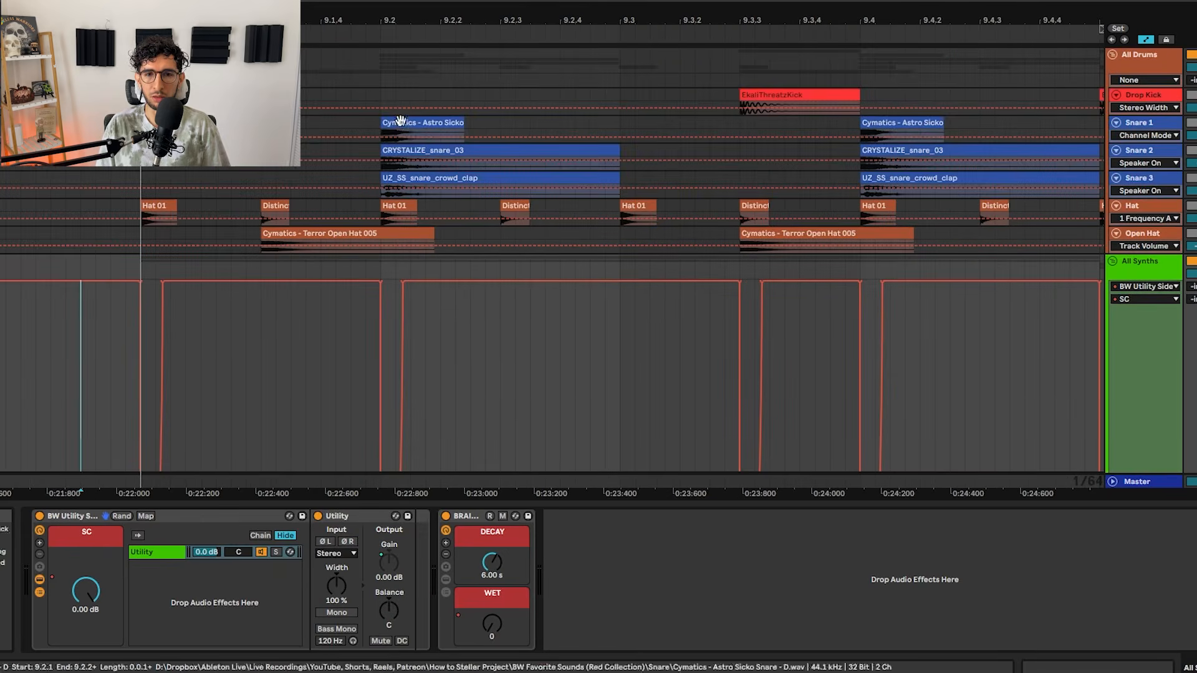
scroll(383, 101, "right", 6)
scroll(716, 366, "down", 3)
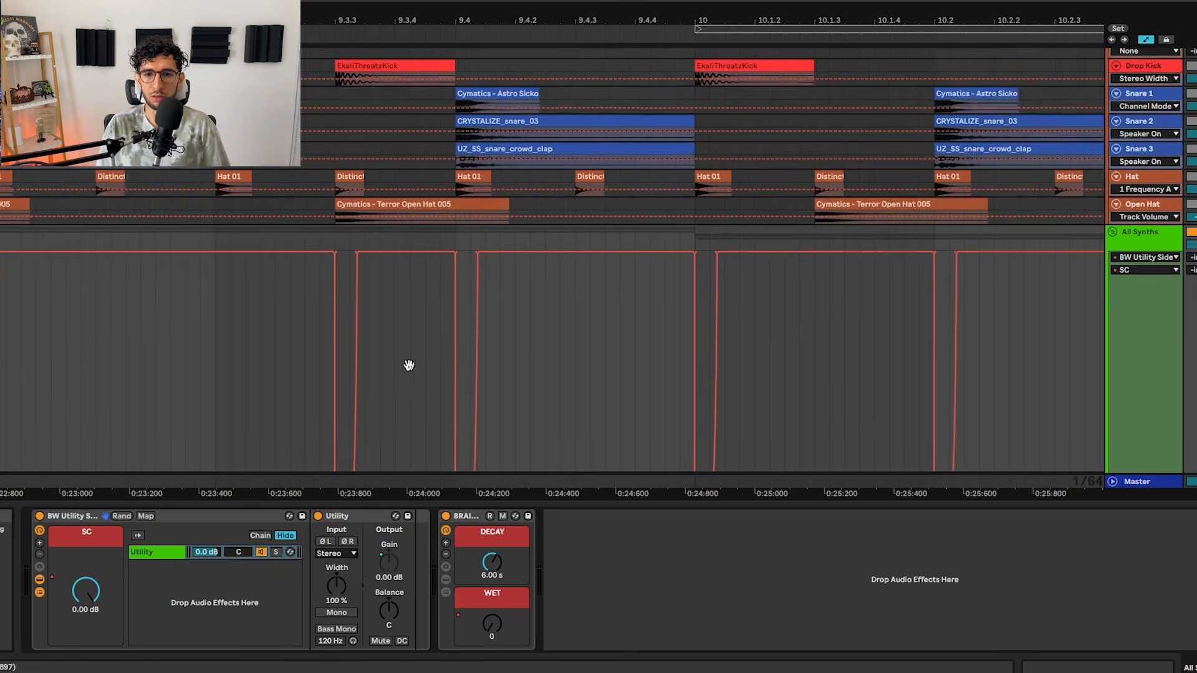
scroll(440, 305, "down", 6)
scroll(439, 298, "up", 7)
- Enlarge the WET automation lane of the All Synths group and play its ramps from just before beat 9.3
left_click(256, 313)
key("space")
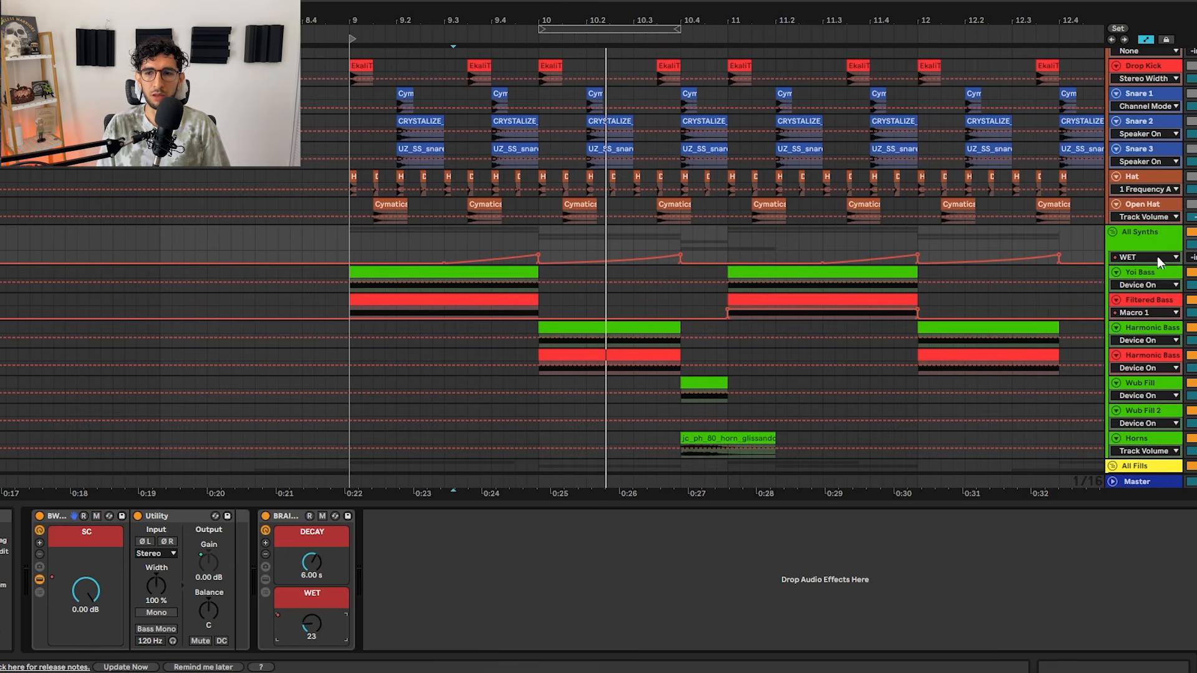
left_click_drag(1153, 266, 1130, 330)
left_click(416, 297)
key("space")
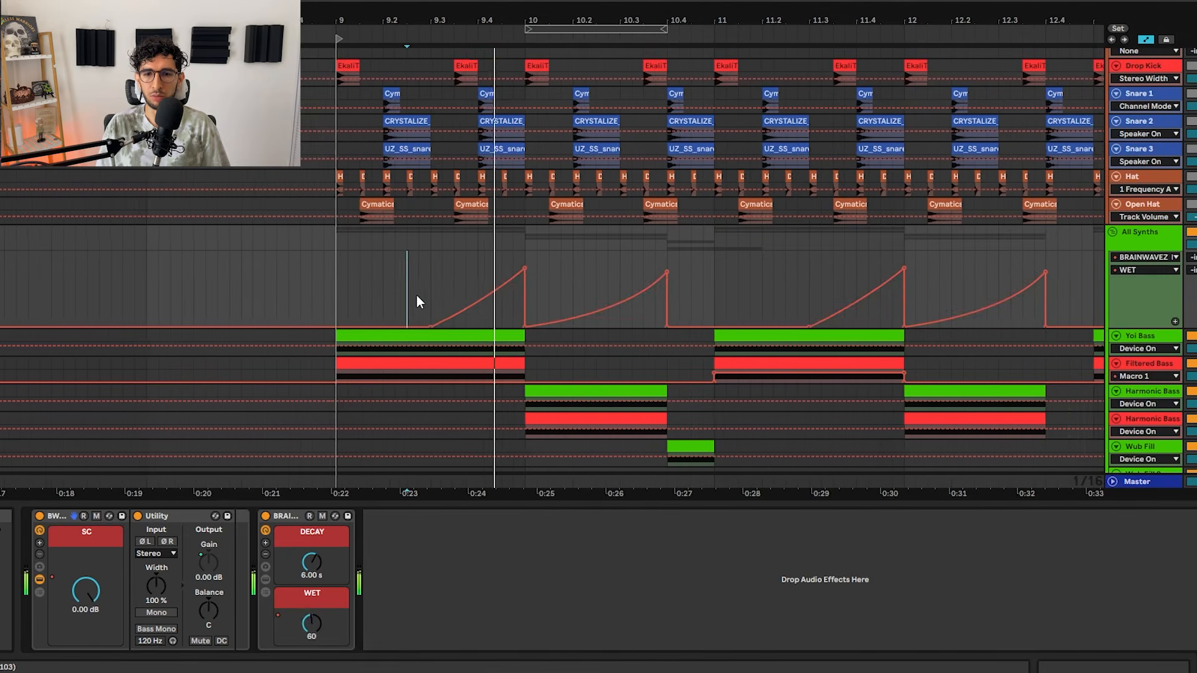
- Raise the WET automation peak at bar 10 to the top of the All Synths lane and play the ramp
left_click(387, 281)
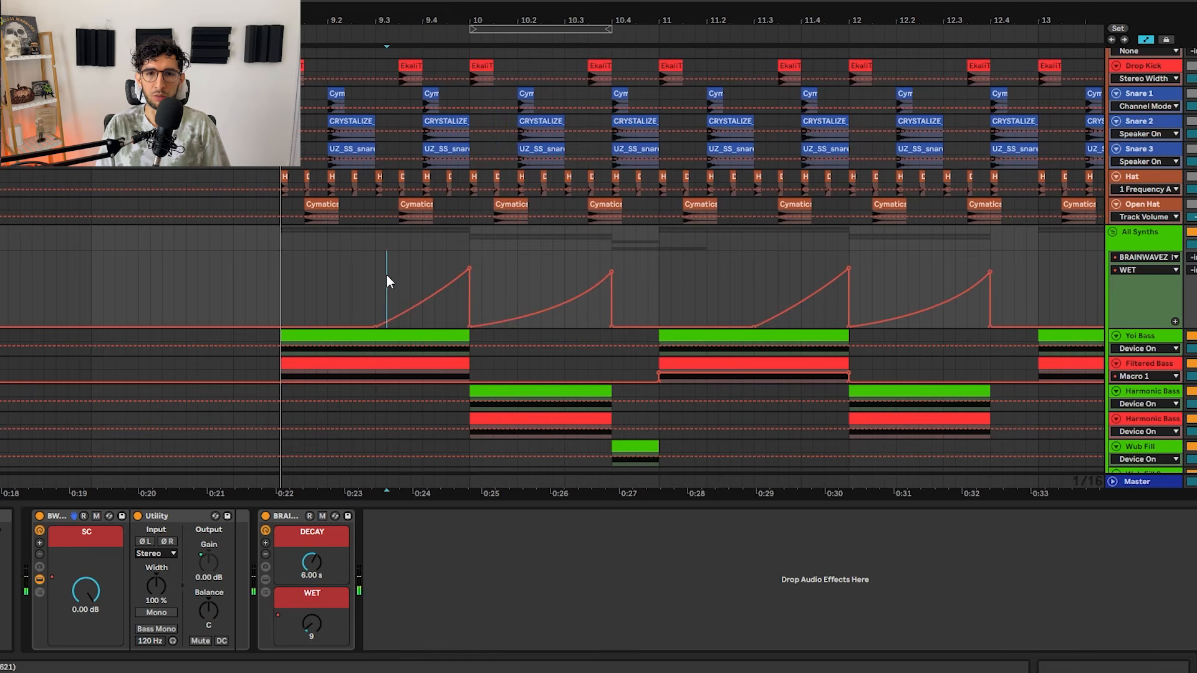
scroll(391, 257, "up", 3)
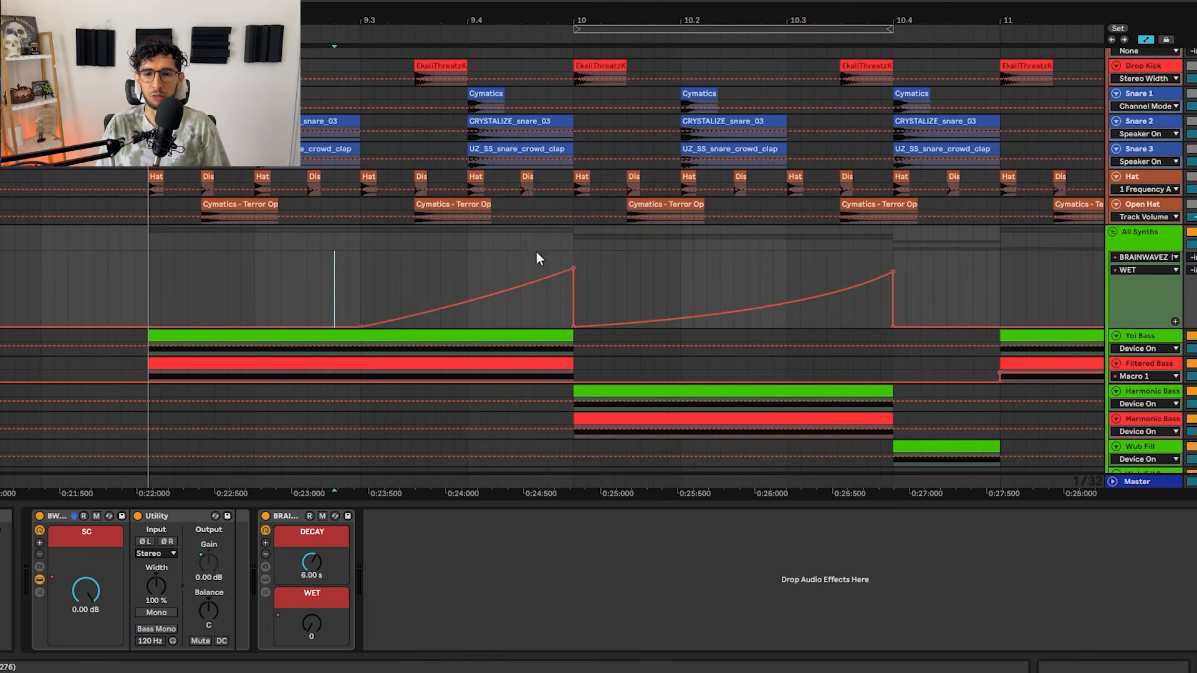
left_click_drag(572, 269, 572, 253)
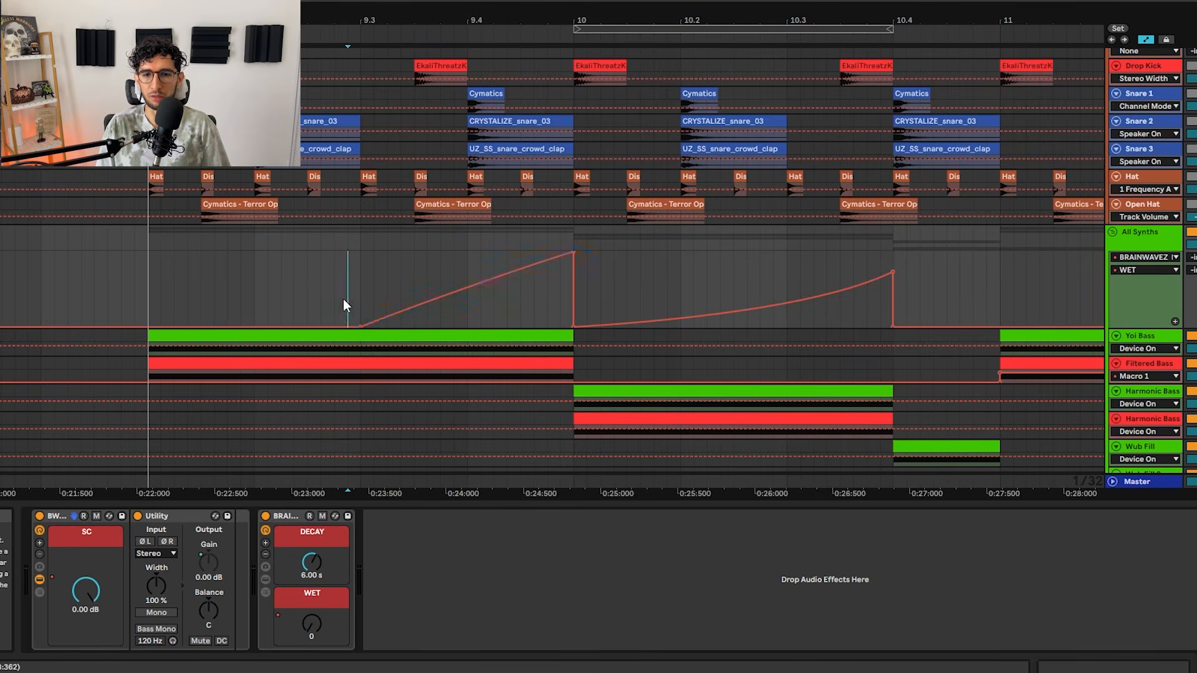
key("space")
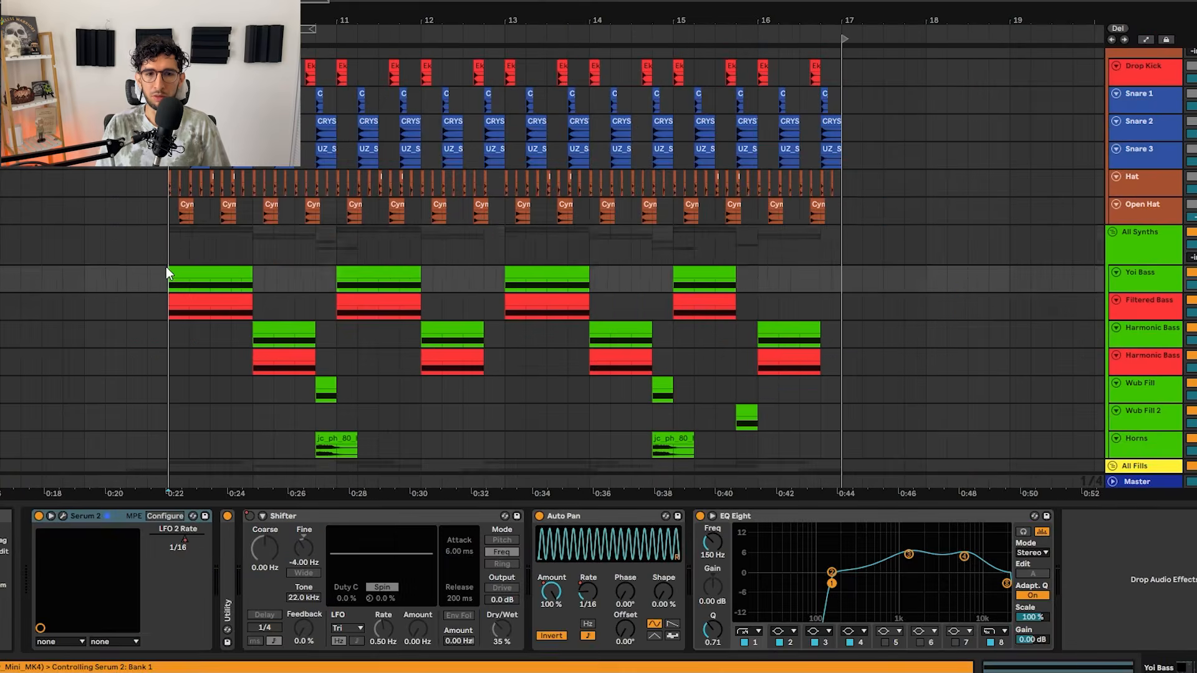
- Play the Yoi Bass and Filtered Bass tracks together from bar 9
scroll(166, 266, "up", 3)
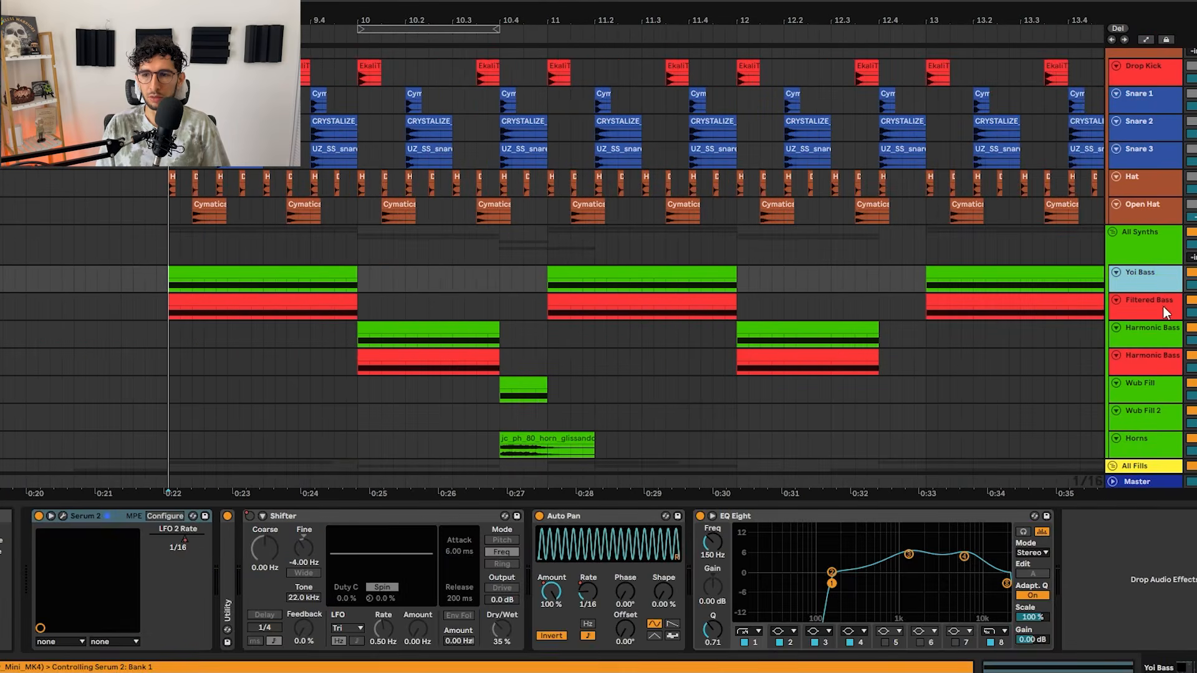
left_click(1162, 306)
key("space")
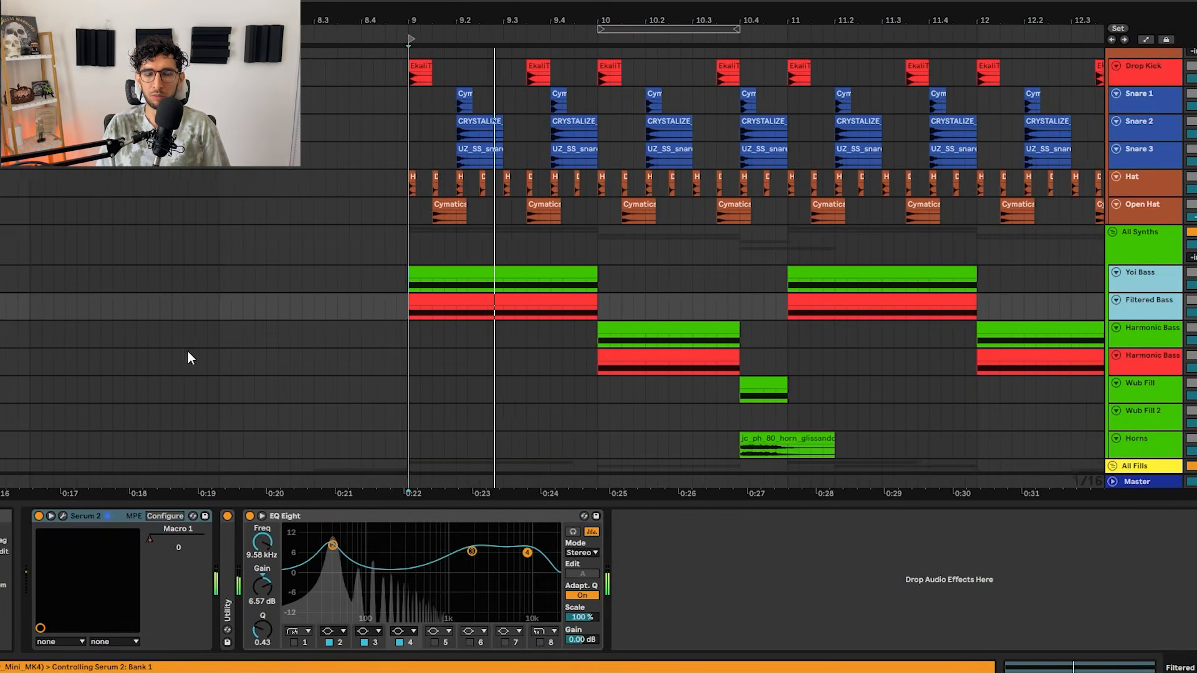
key("space")
- Select the first Yoi Bass clip at bar 9 and play it to hear that layer
left_click(244, 307)
scroll(334, 306, "up", 3)
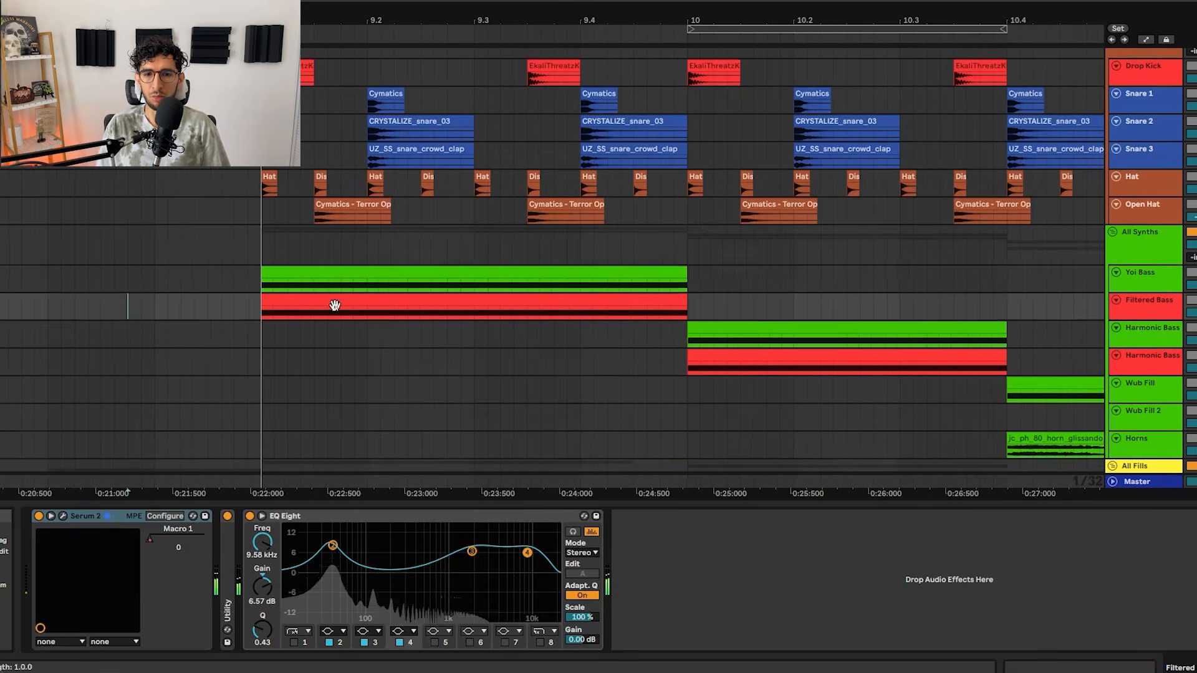
left_click(343, 276)
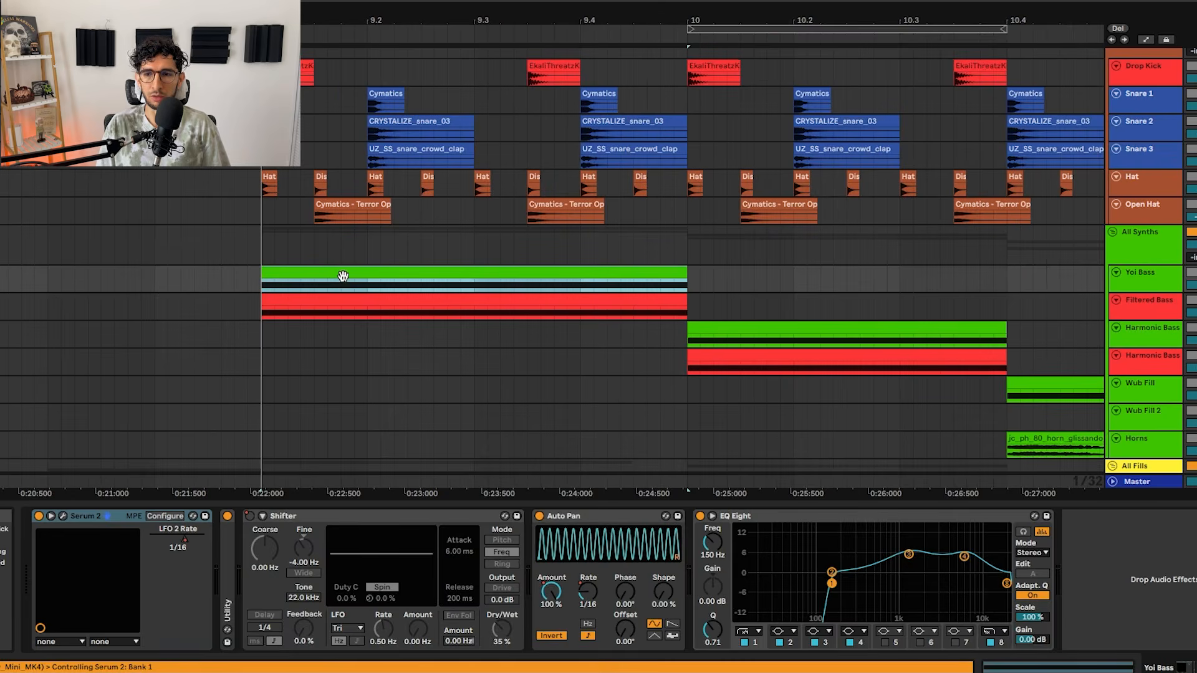
key("space")
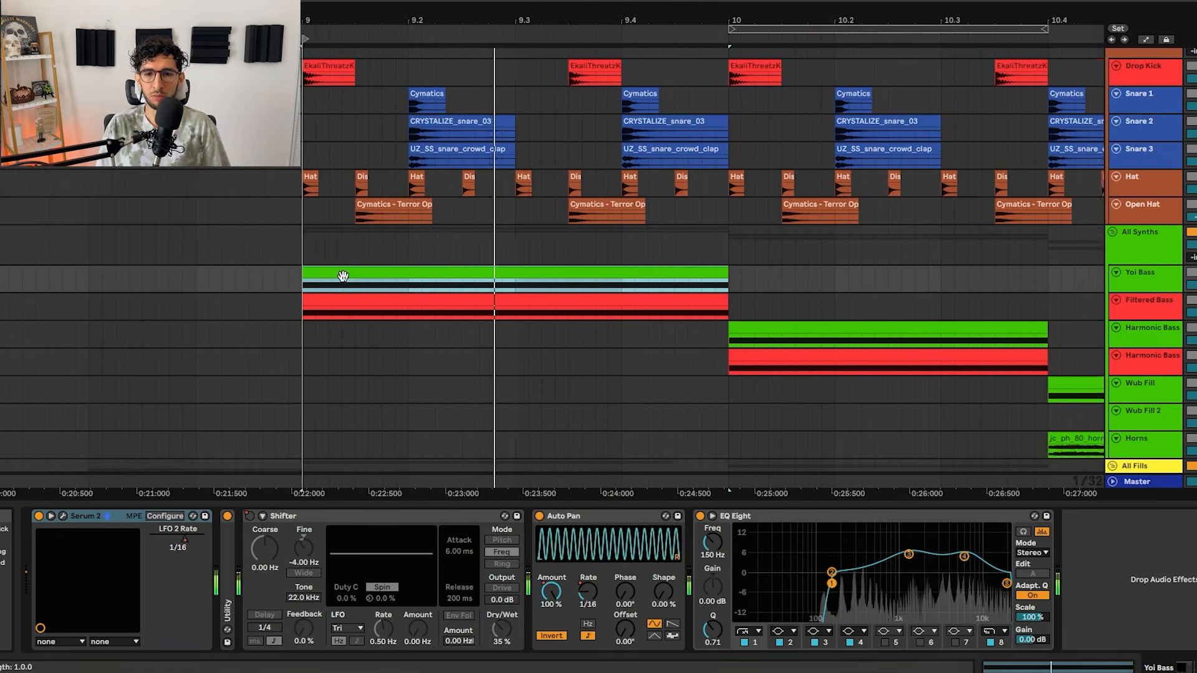
- Select the first Filtered Bass clip at bar 9 and play it to hear that layer
left_click(92, 300)
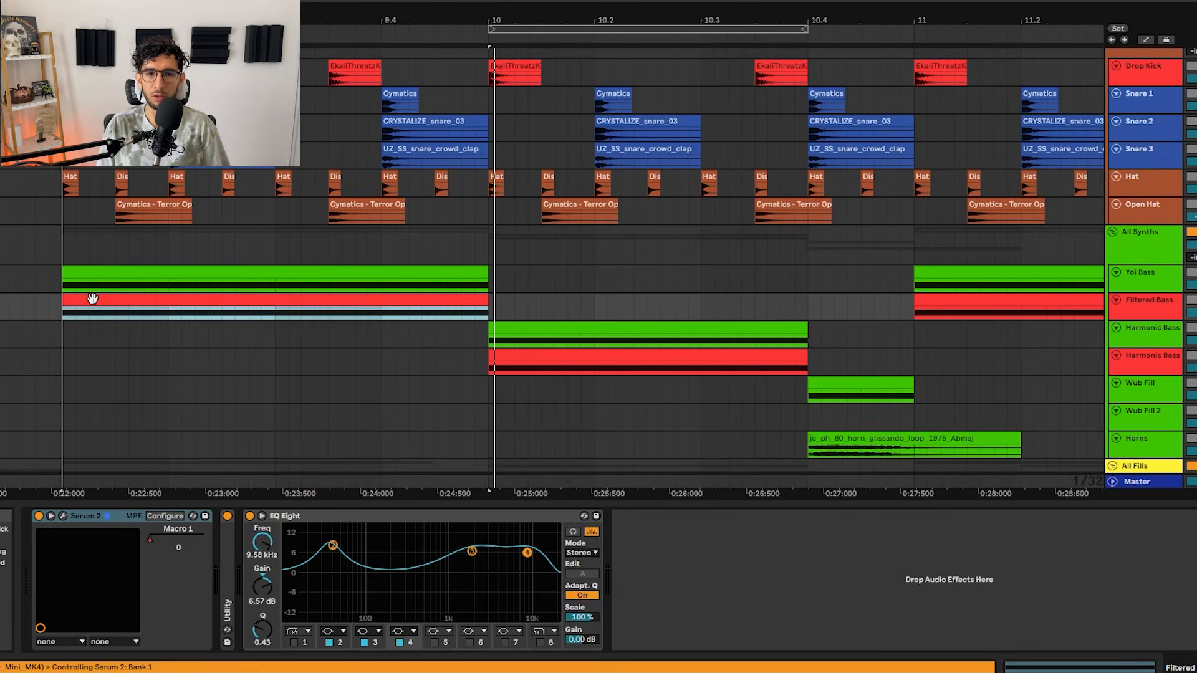
key("space")
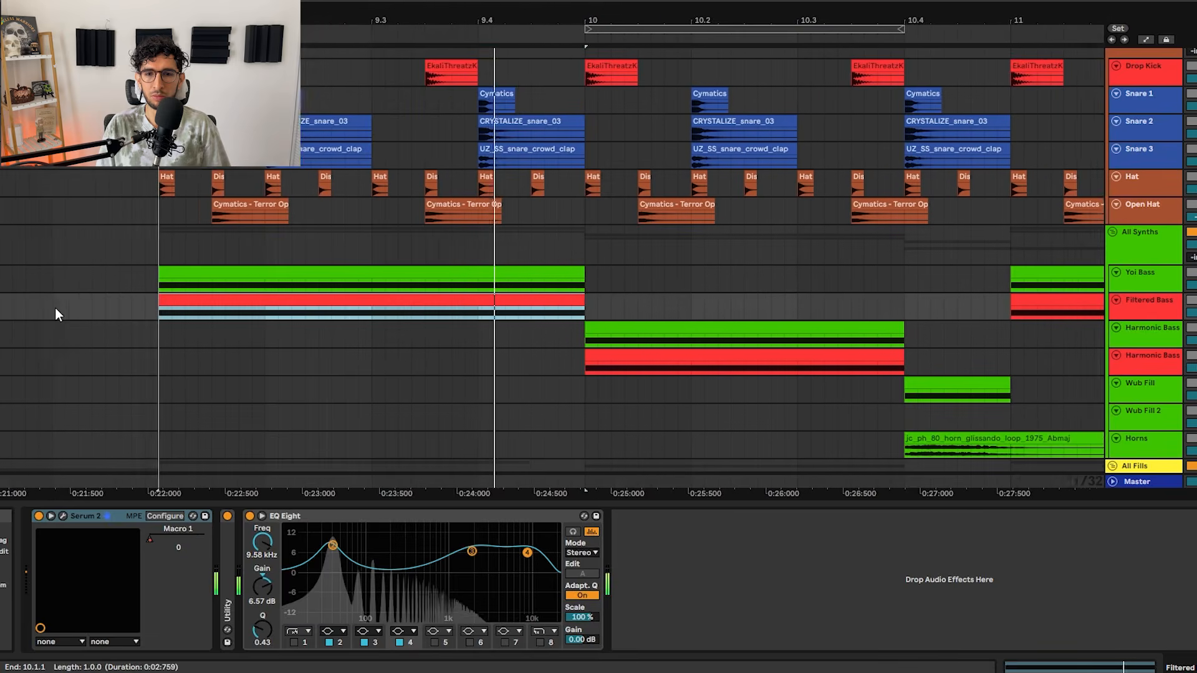
- Return to the Yoi Bass track and show LFO 2 and its modulation of oscillator A's level in Serum 2
left_click(62, 263)
left_click(57, 275)
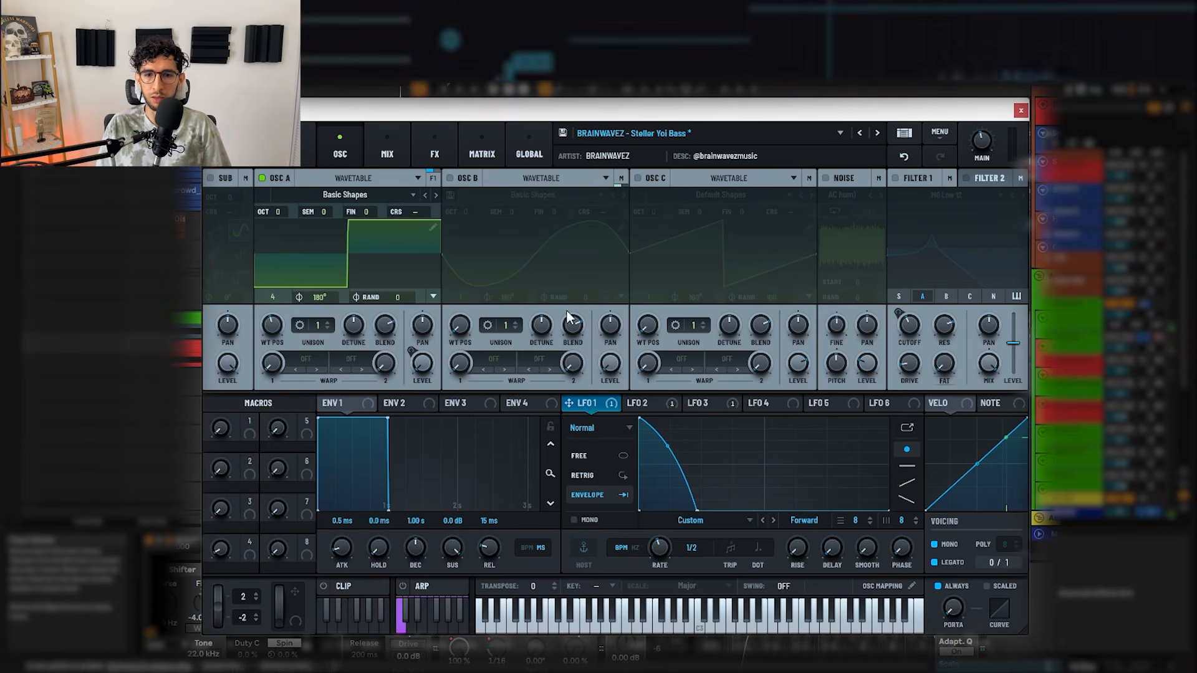
left_click(651, 403)
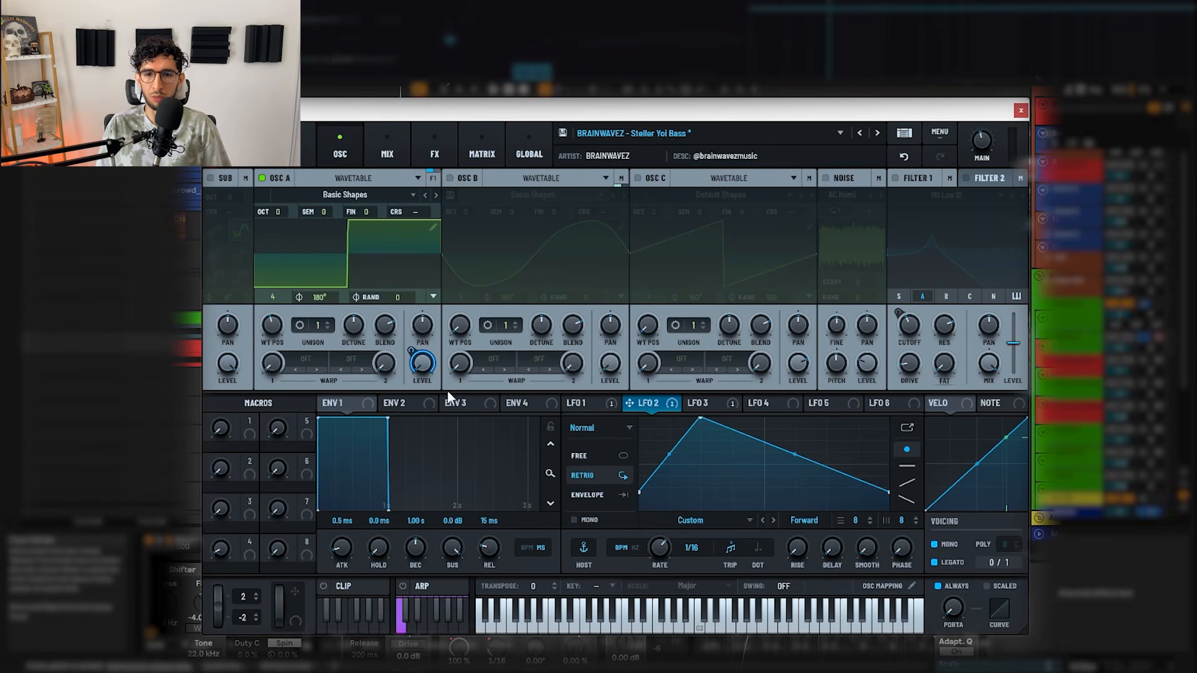
mouse_move(420, 360)
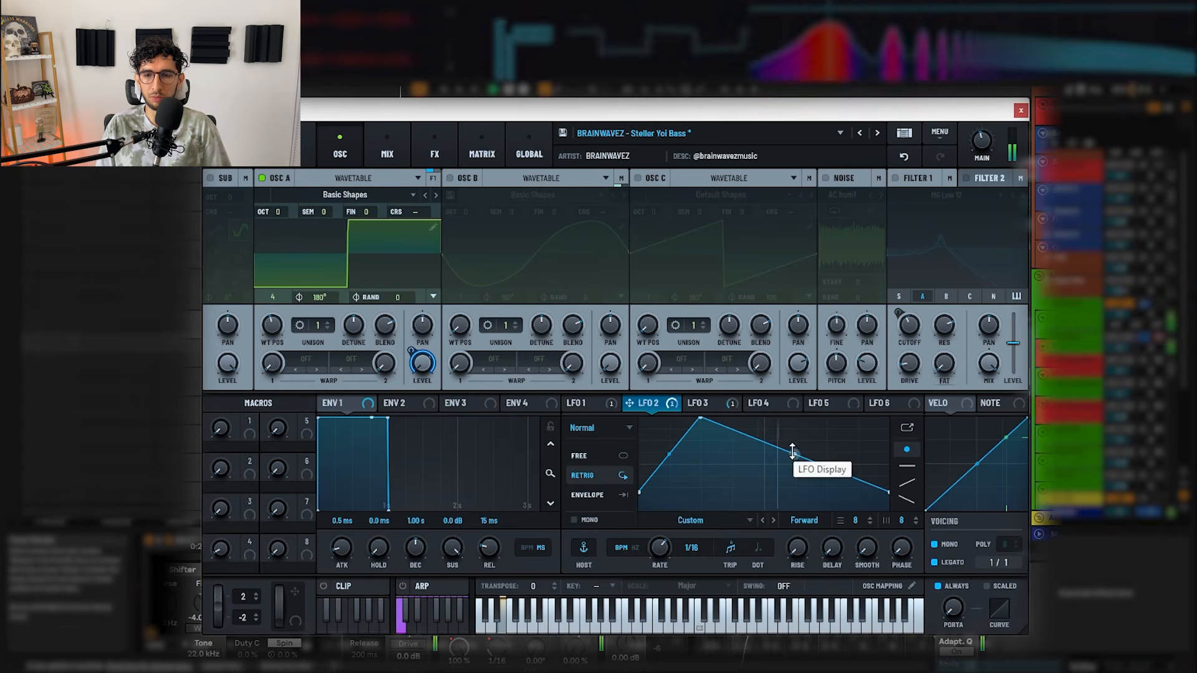
- Turn on Filter 1 and show its resonance, cutoff and the LFO 3 curve modulating the cutoff, then play the patch
left_click(896, 179)
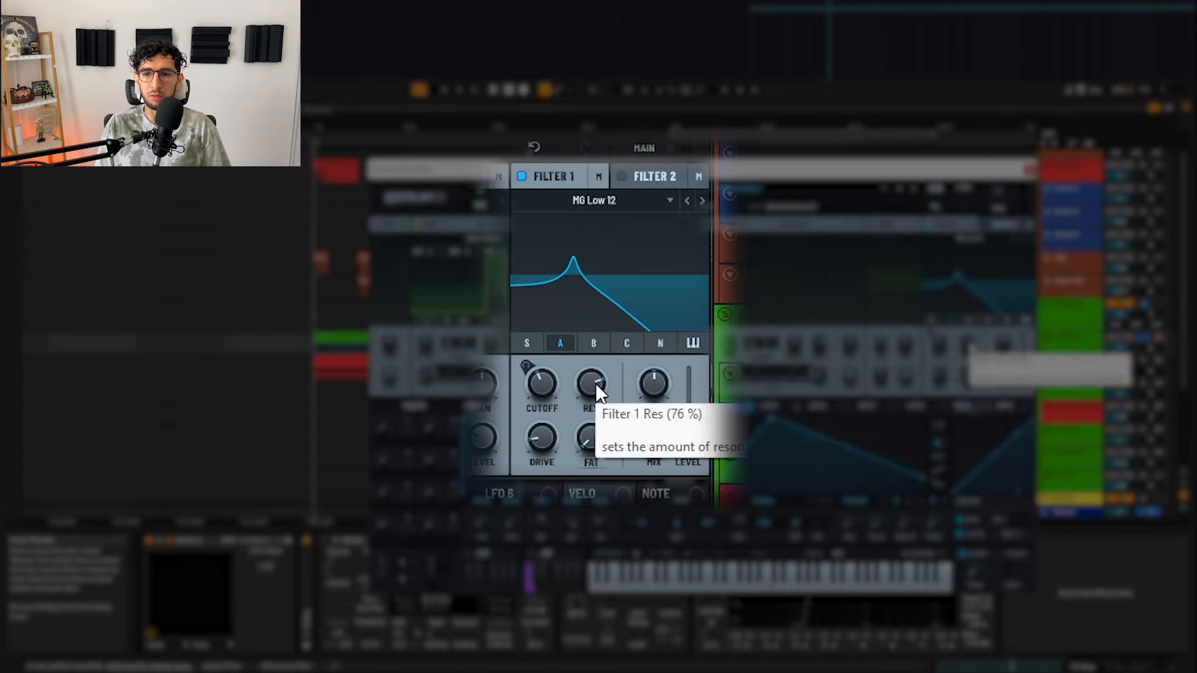
left_click(597, 384)
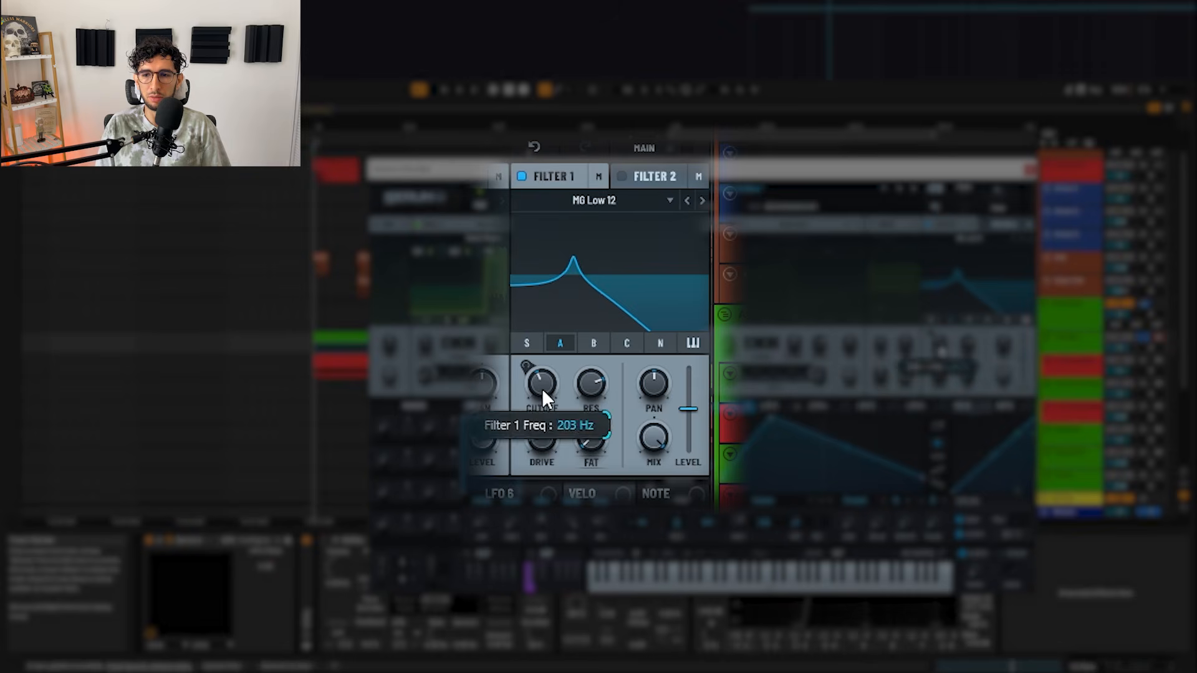
left_click(524, 396)
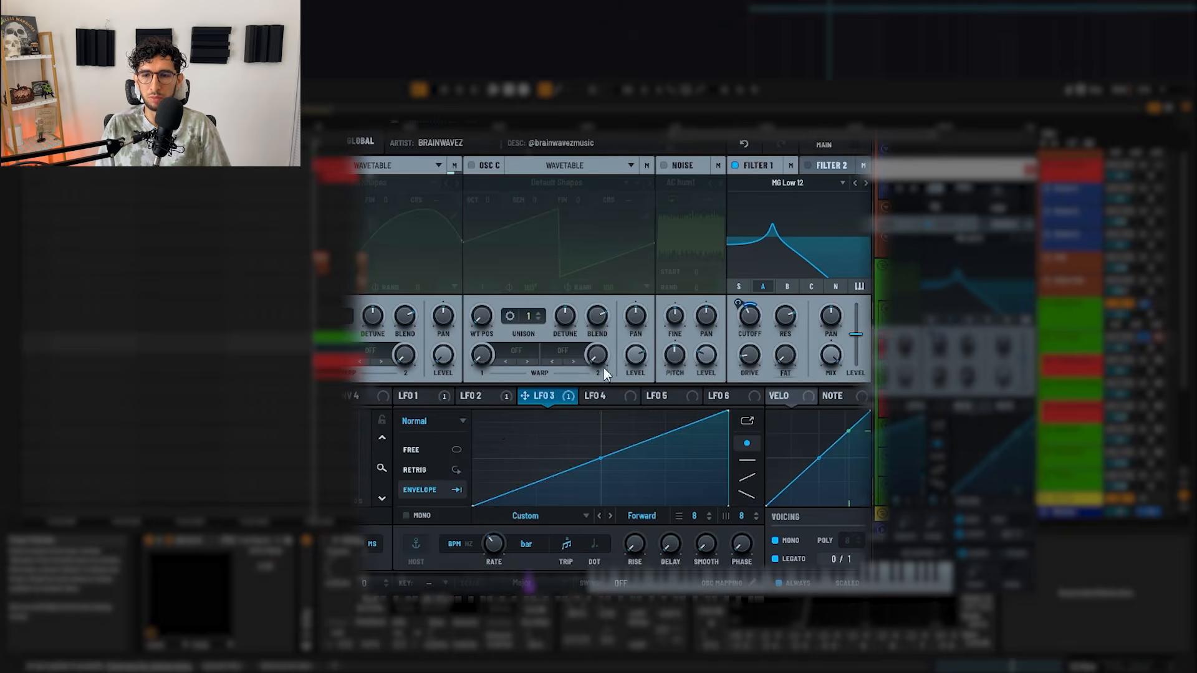
left_click(740, 303)
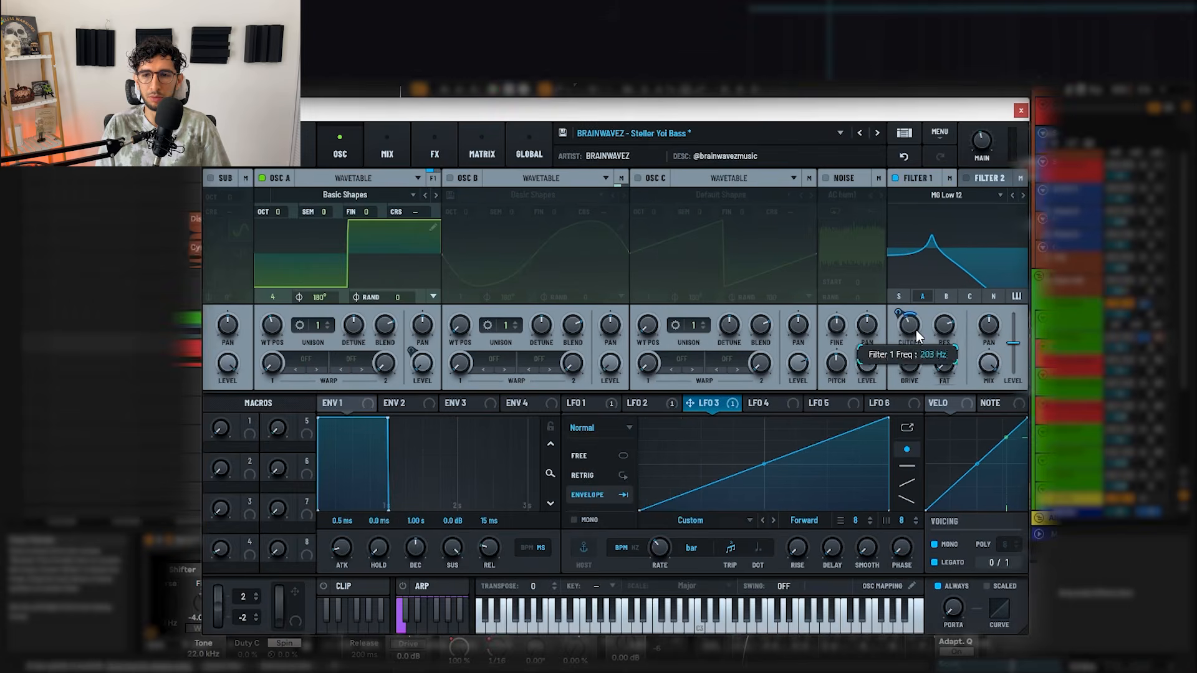
key("space")
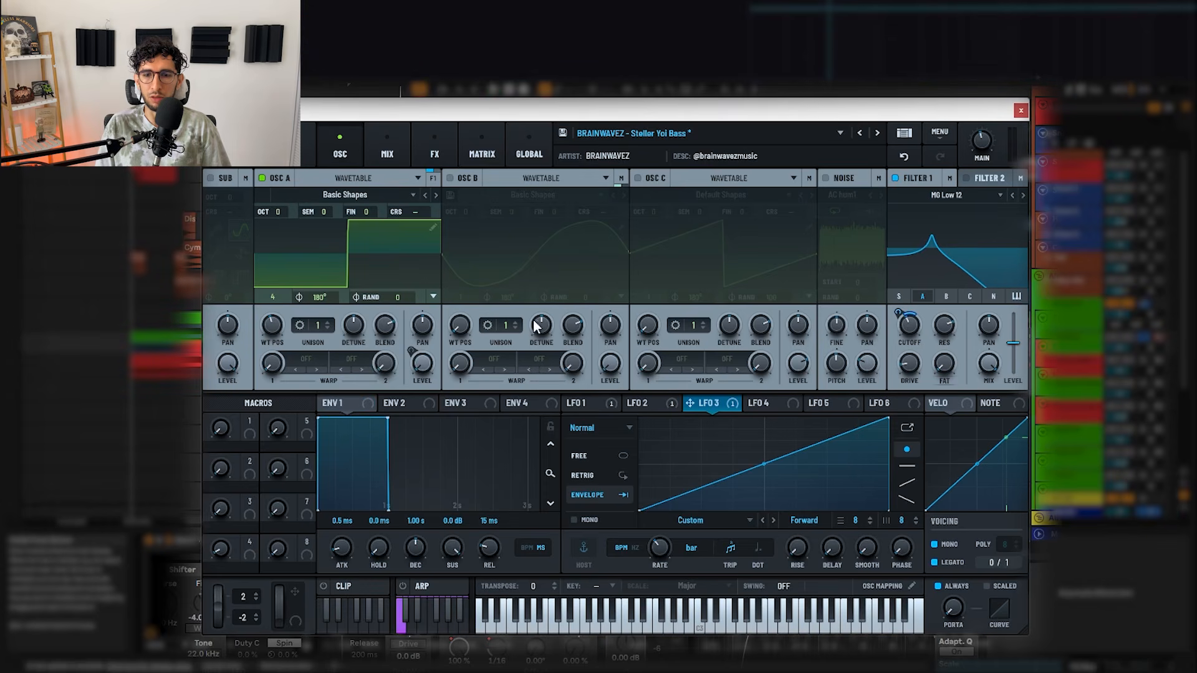
- Turn on the Downsample distortion in the patch's effects chain, show its drive and play the bass
left_click(432, 149)
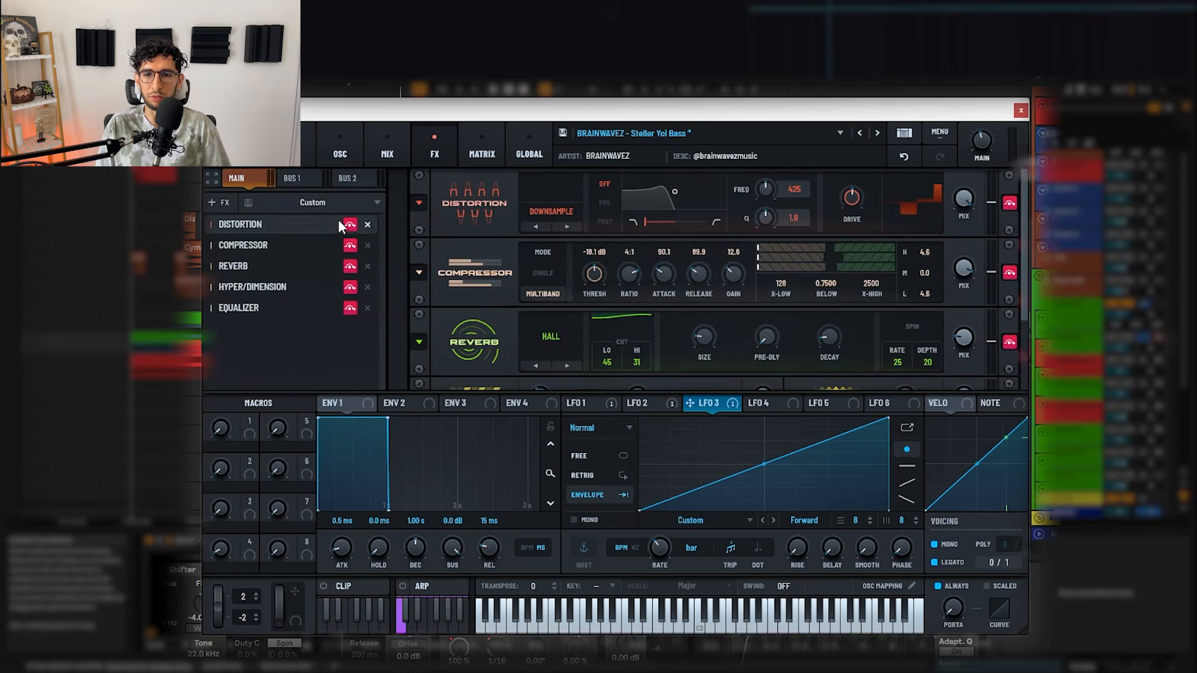
left_click(1009, 203)
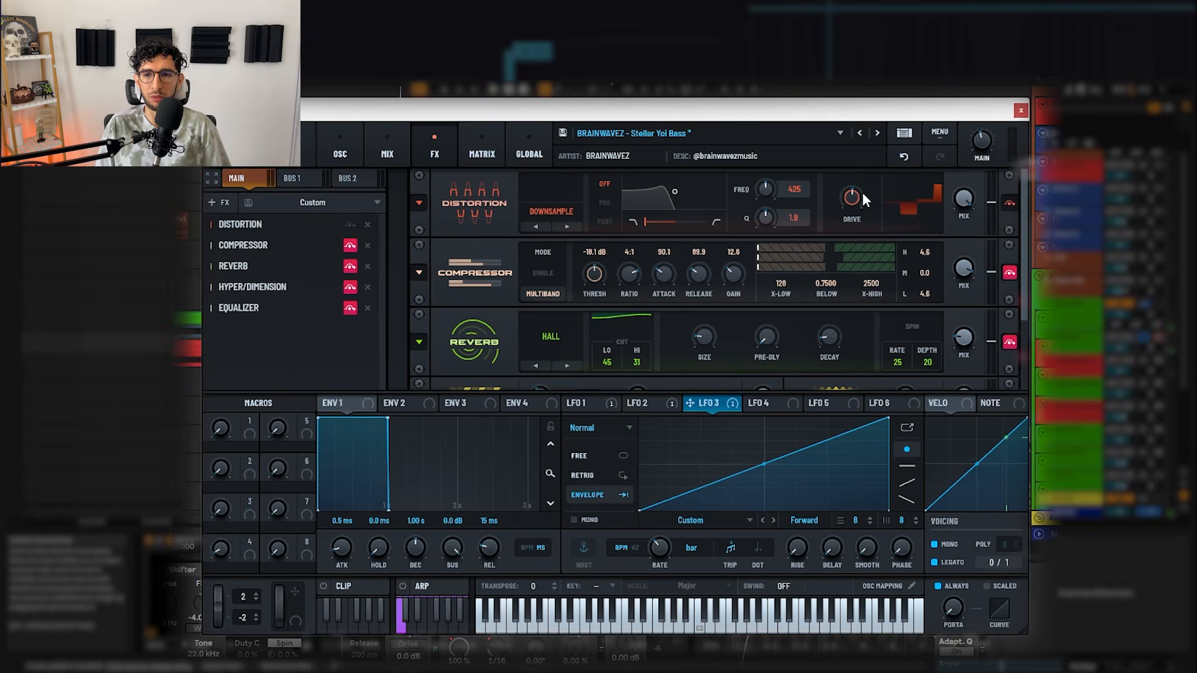
mouse_move(855, 190)
left_mouse_down()
mouse_move(847, 212)
mouse_move(862, 157)
mouse_move(852, 215)
mouse_move(855, 197)
left_mouse_up()
key("space")
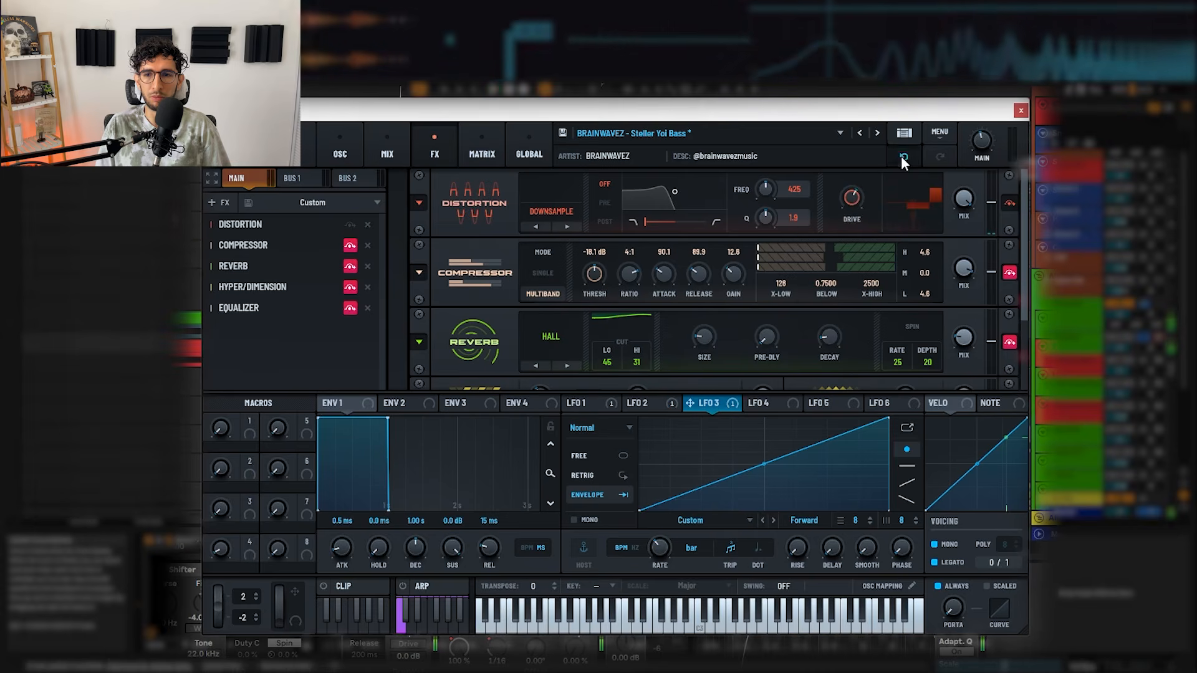
- Turn on the multiband compressor and the Hall reverb in the effects chain, playing the bass to hear them
left_click(1009, 272)
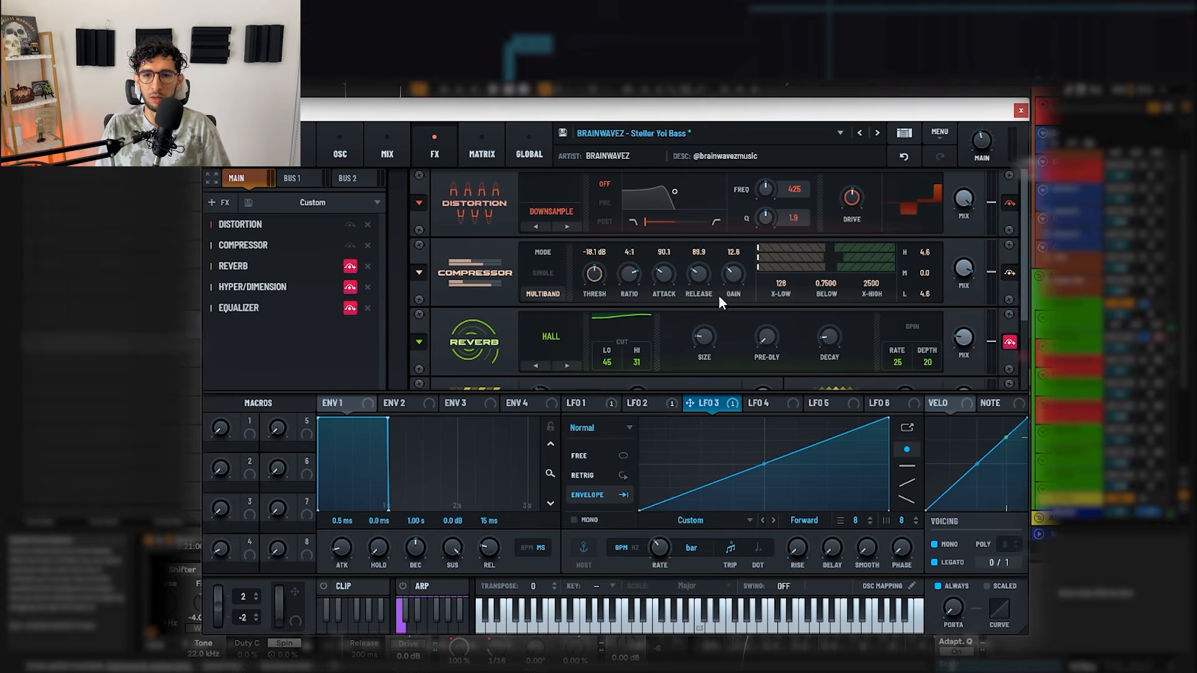
mouse_move(734, 274)
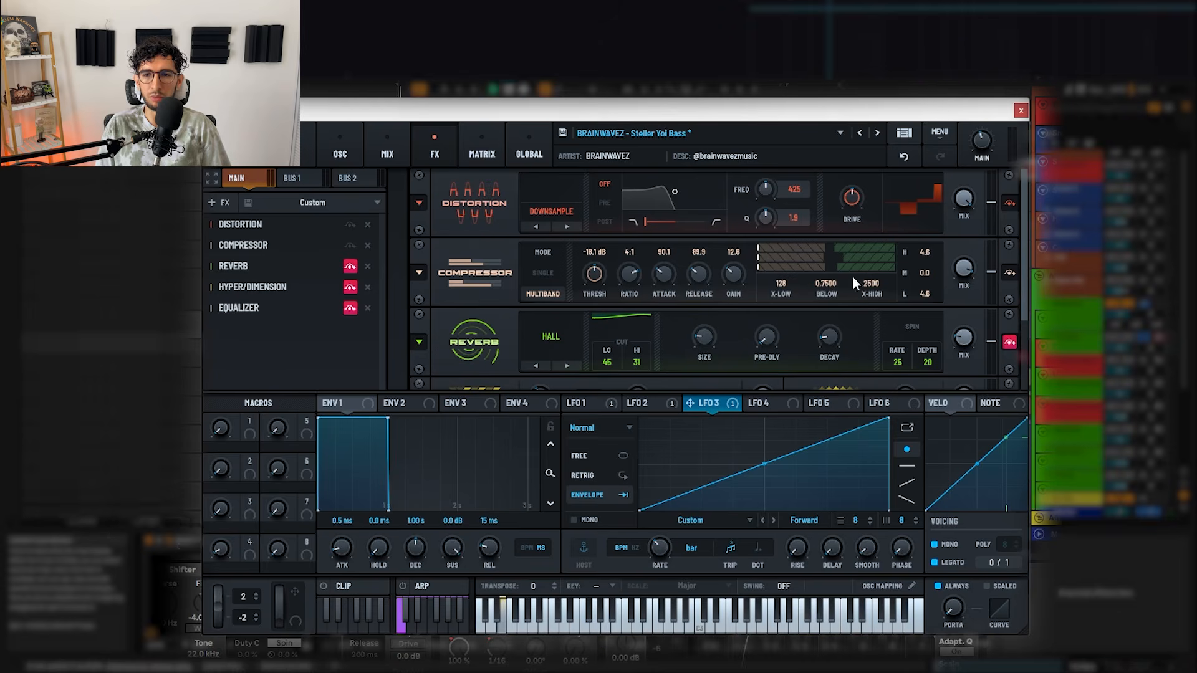
left_click_drag(1026, 275, 1028, 322)
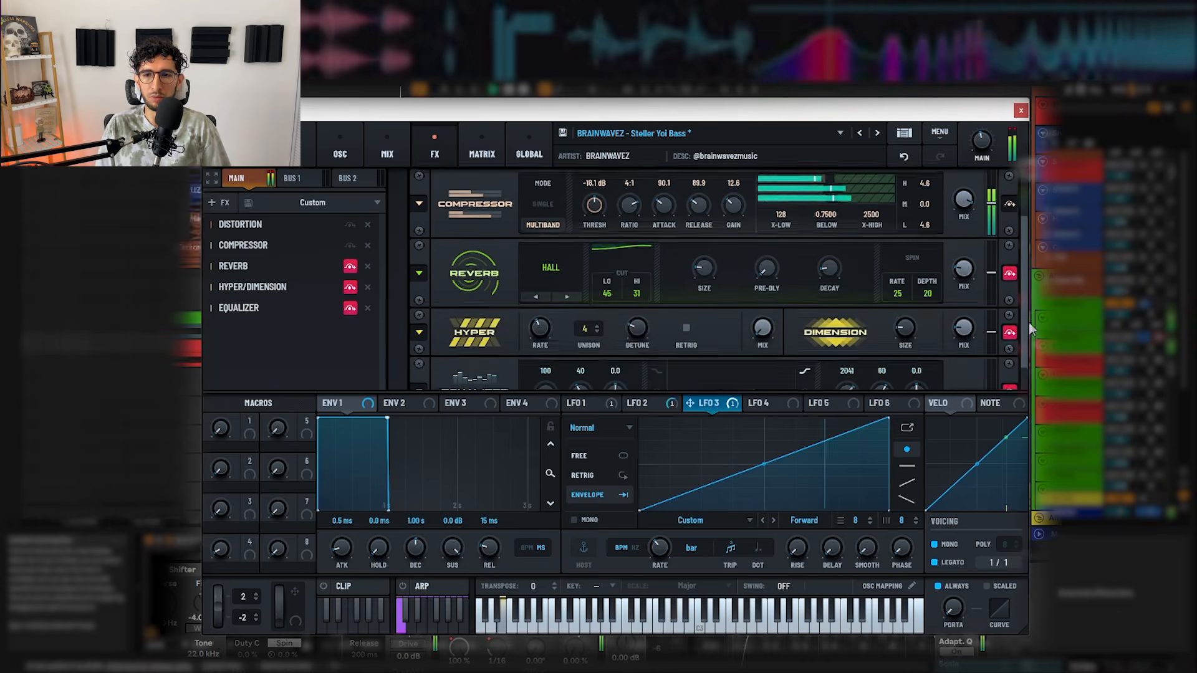
left_click(1008, 272)
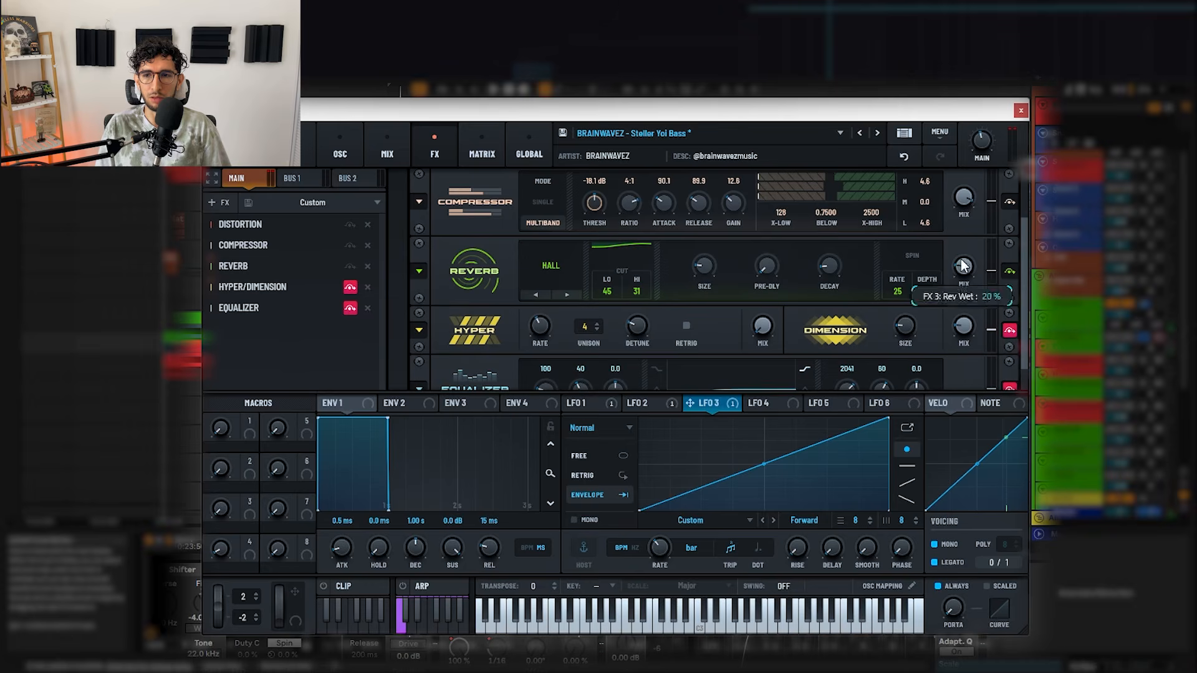
mouse_move(819, 266)
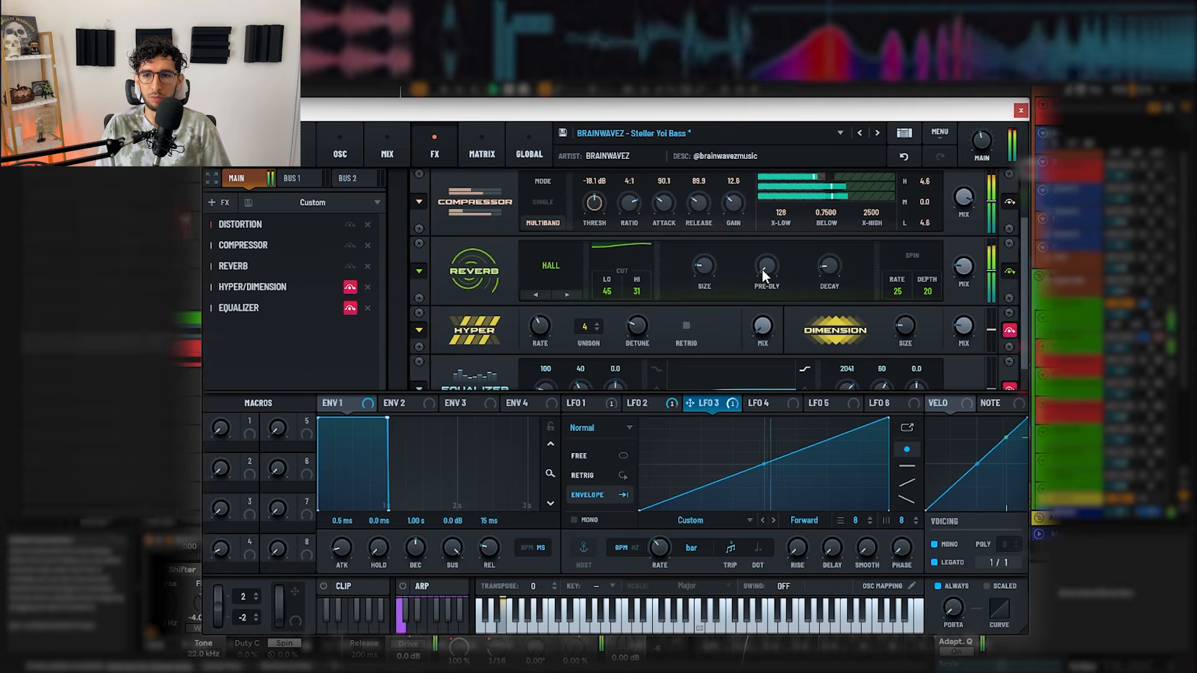
mouse_move(708, 264)
key("space")
- Turn on the Hyper/Dimension and Equalizer effects and play the bass to hear them
left_click(1010, 331)
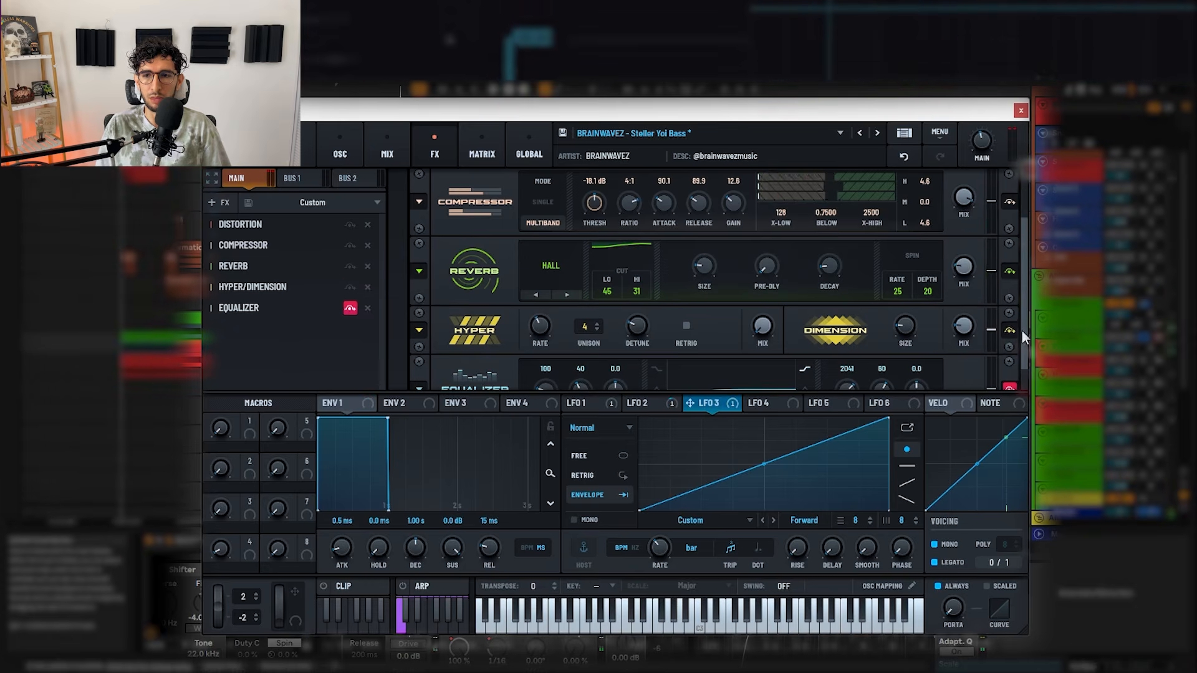
left_click_drag(1023, 329, 1021, 362)
mouse_move(913, 293)
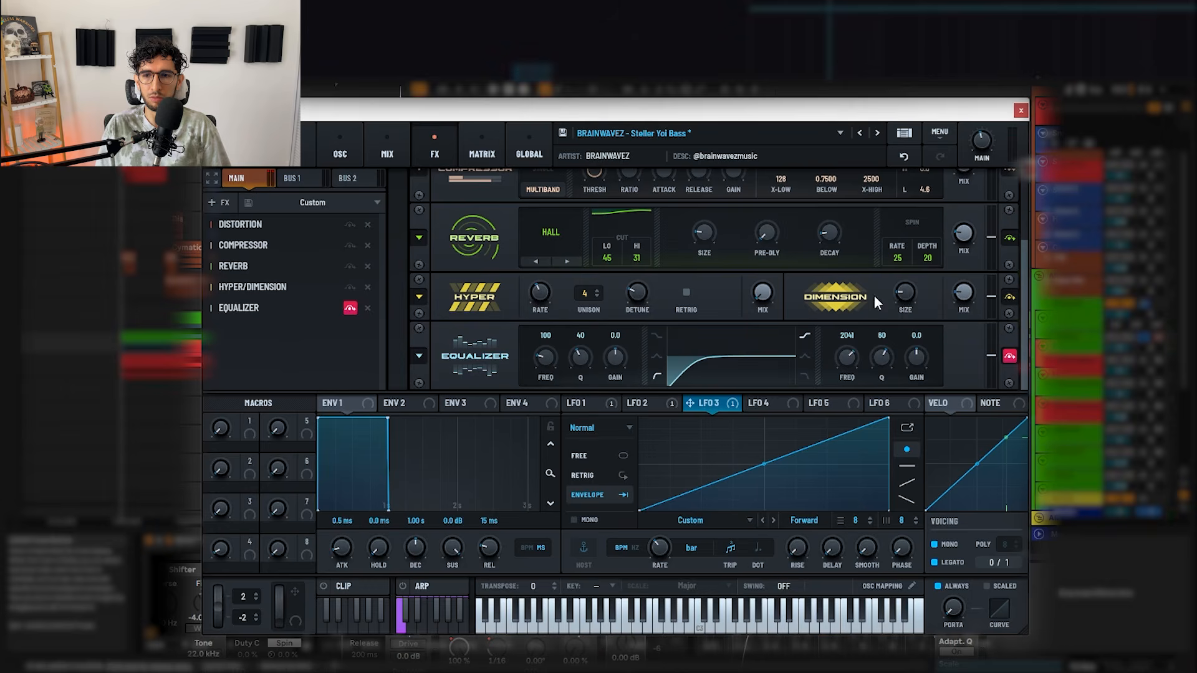
key("space")
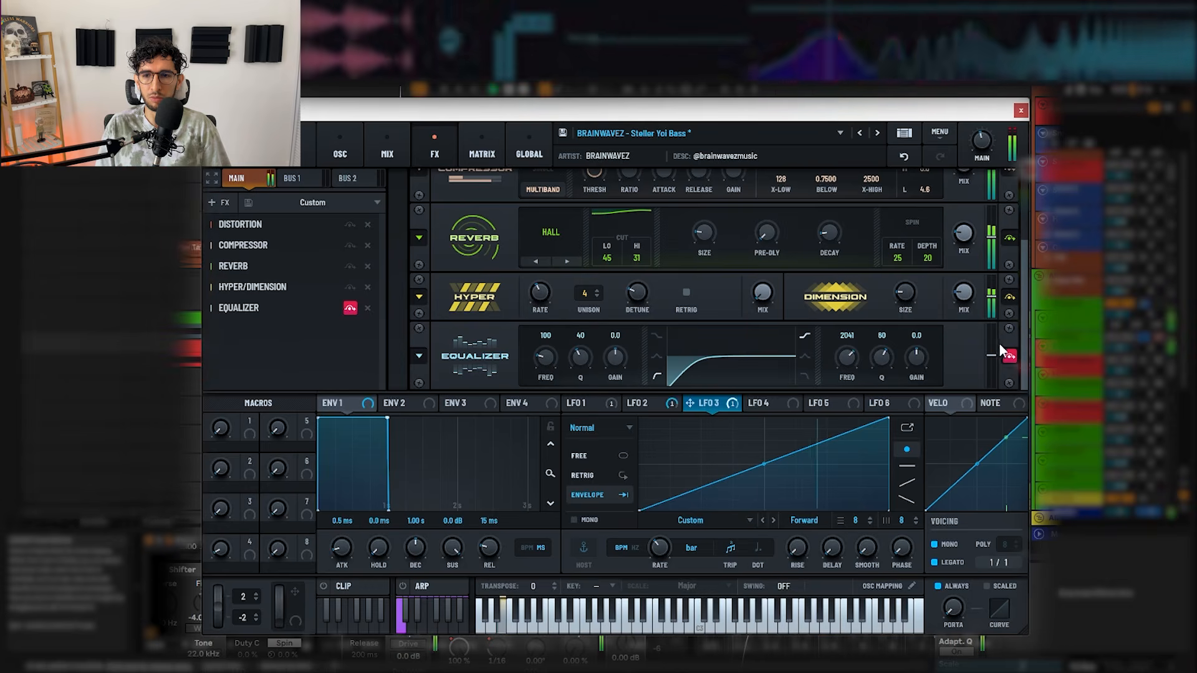
left_click(1010, 356)
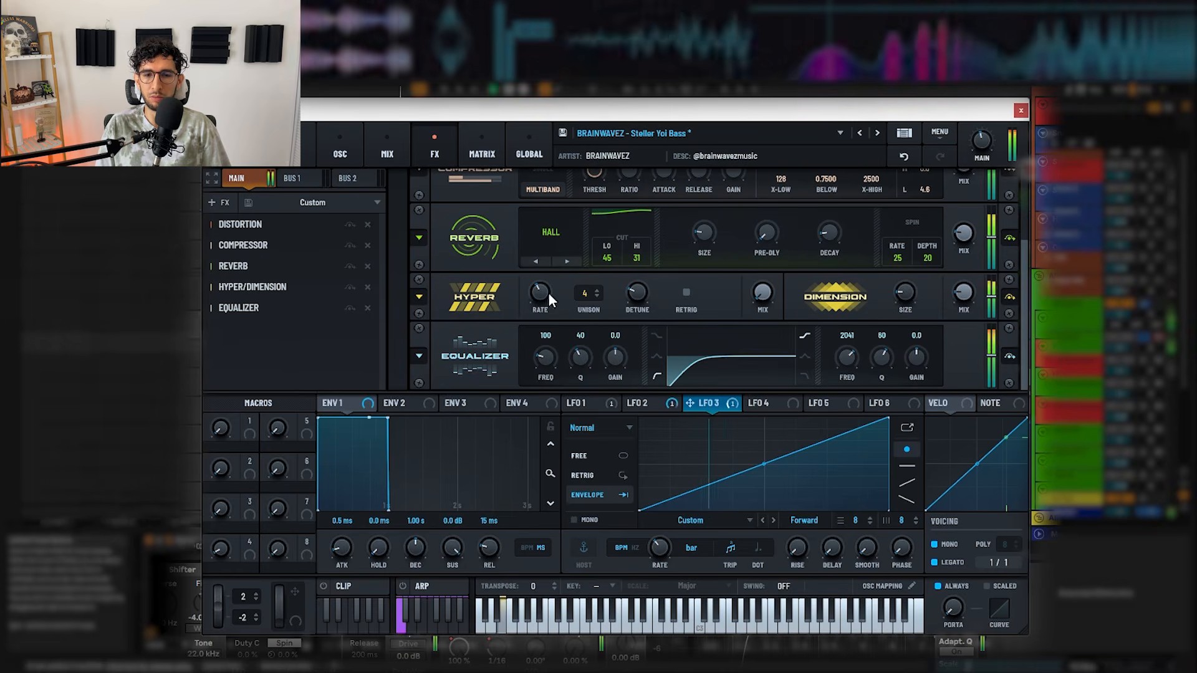
- Look over the patch's mixer page and return to the oscillators to show the LFO 1 curve
left_click(394, 147)
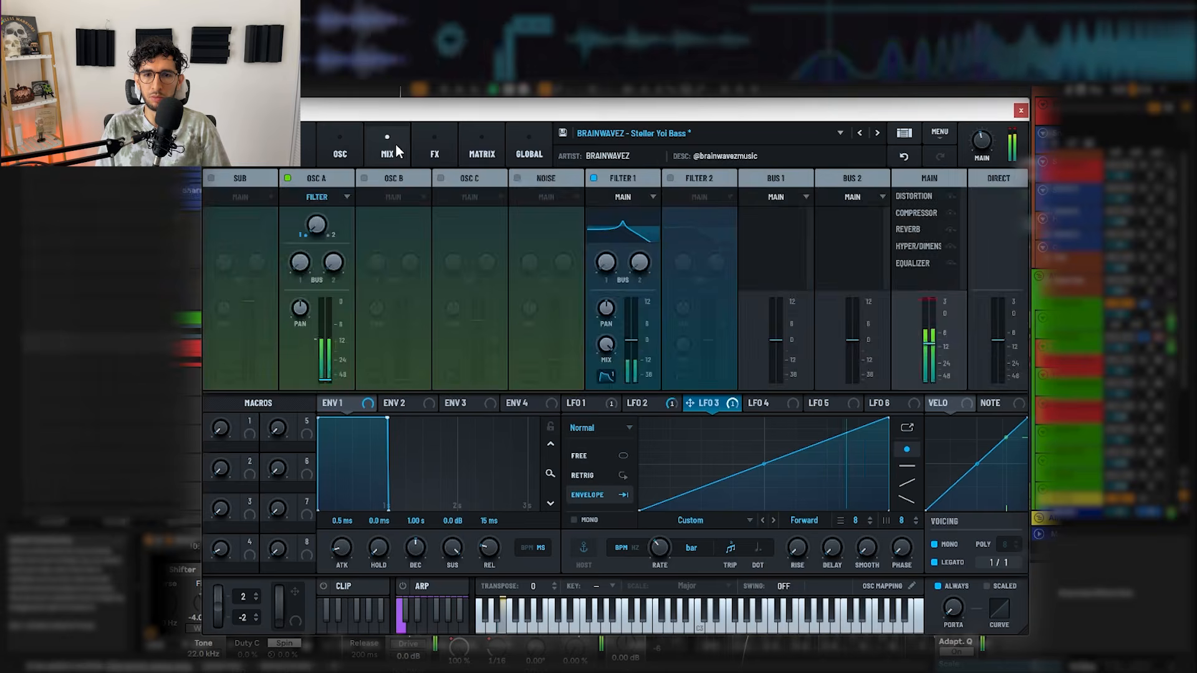
left_click(328, 138)
left_click(605, 402)
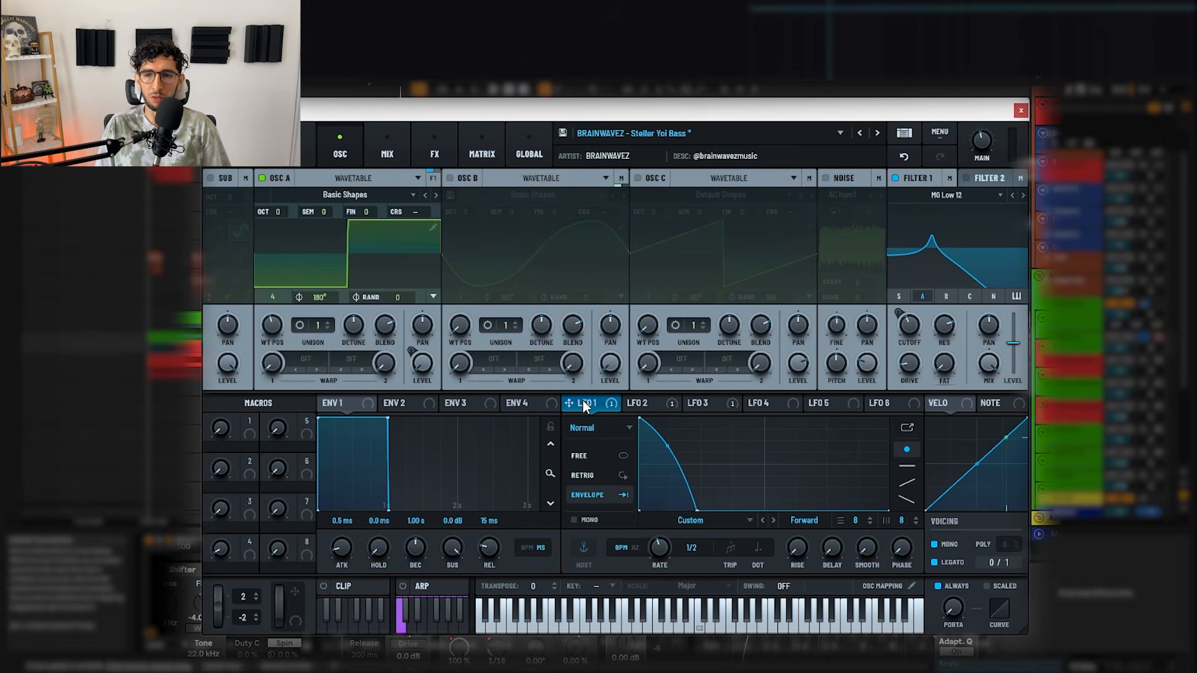
right_click(604, 407)
left_click(604, 401)
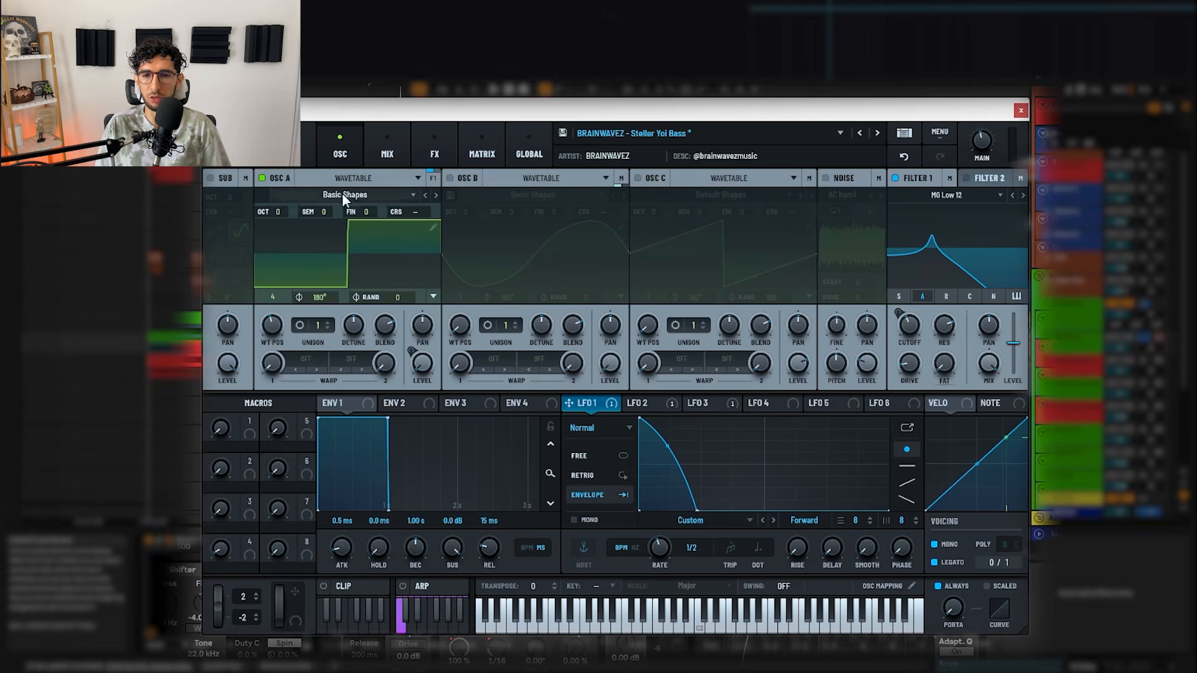
- Show LFO 1's global Main Tuning destination in the modulation matrix and play the bass to hear the pitch modulation
left_click(490, 144)
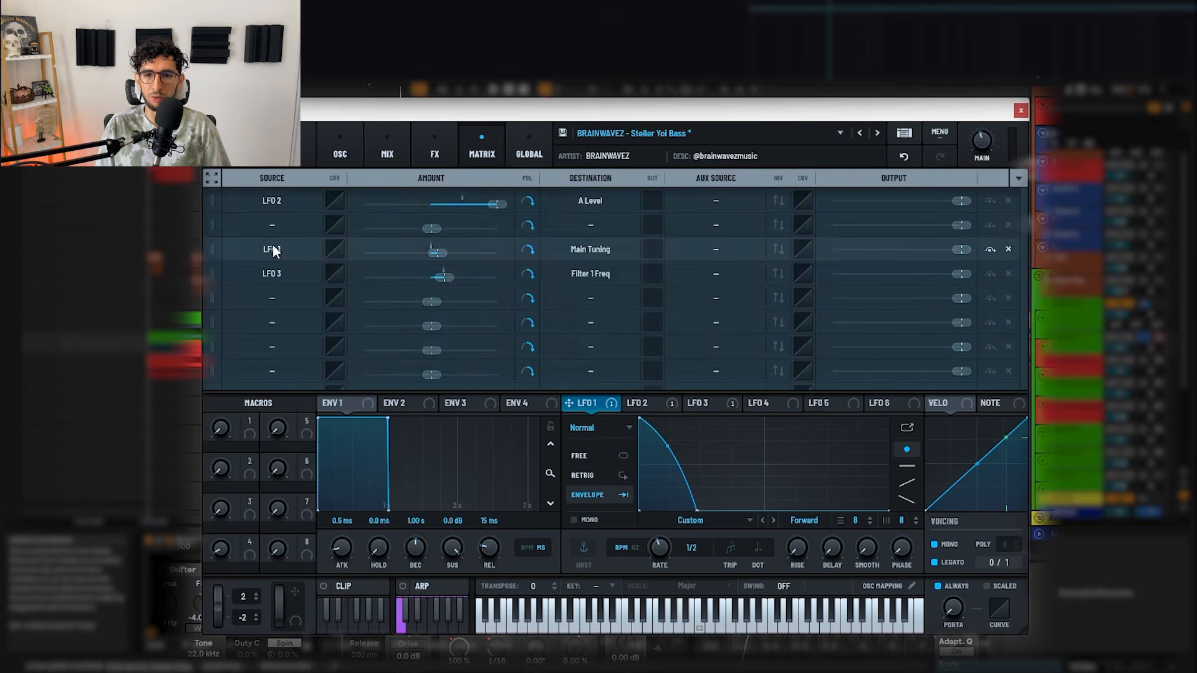
left_click(615, 248)
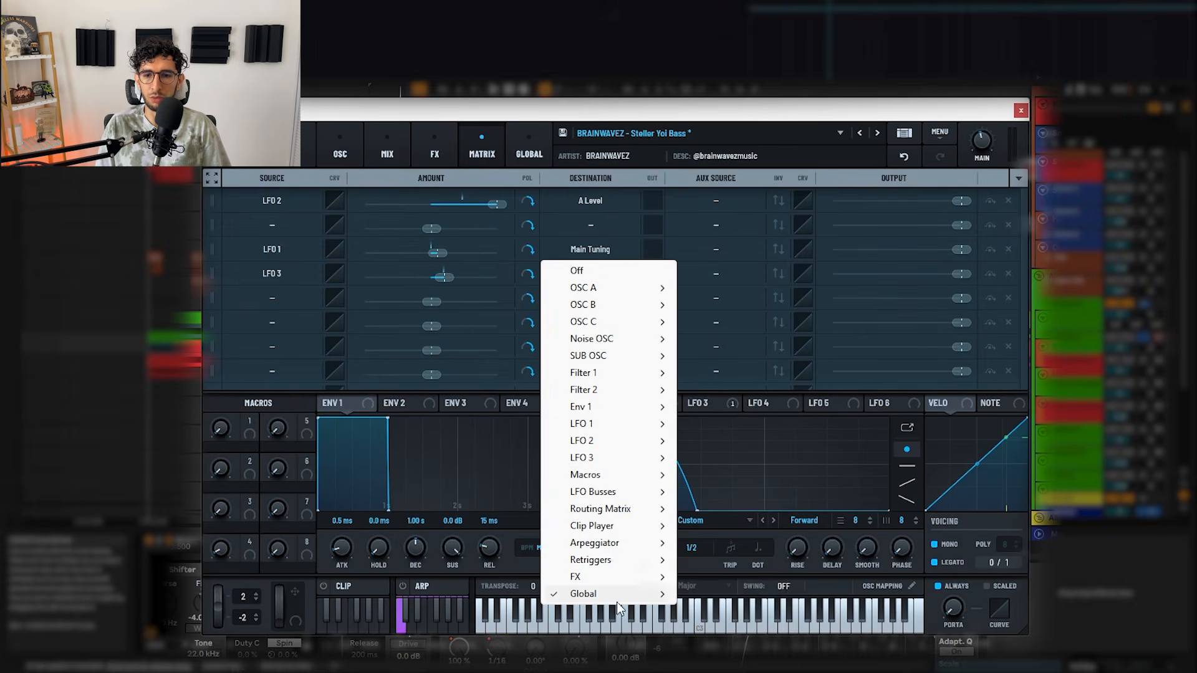
mouse_move(647, 593)
left_click(758, 589)
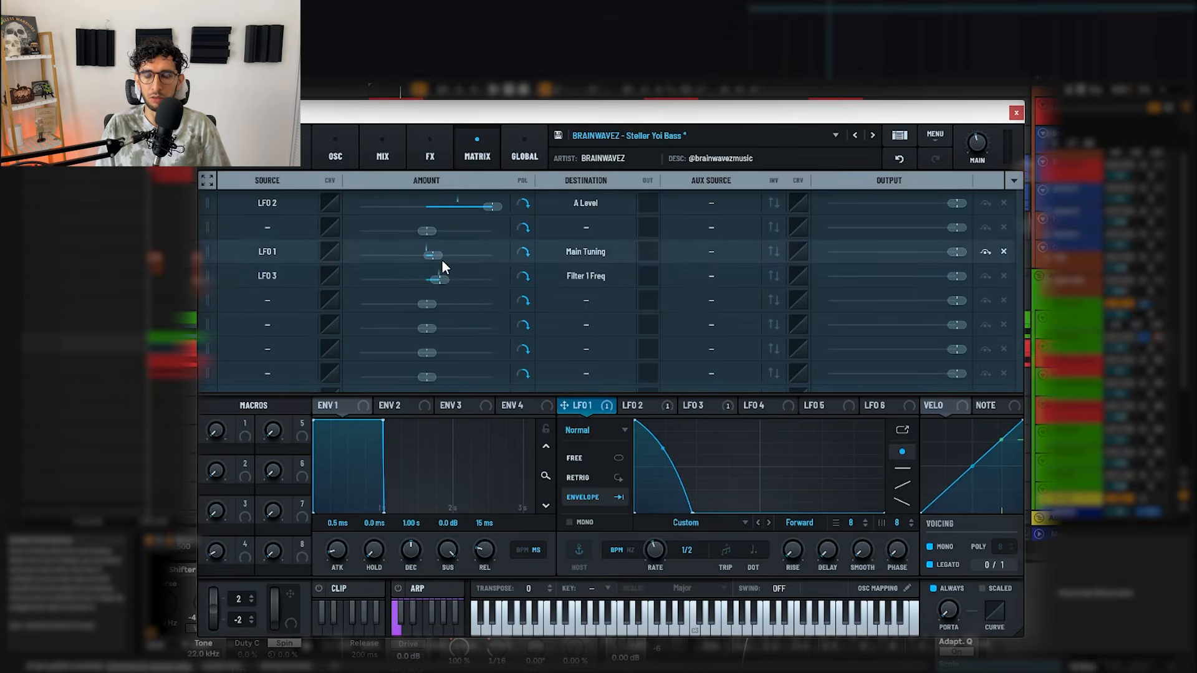
mouse_move(436, 259)
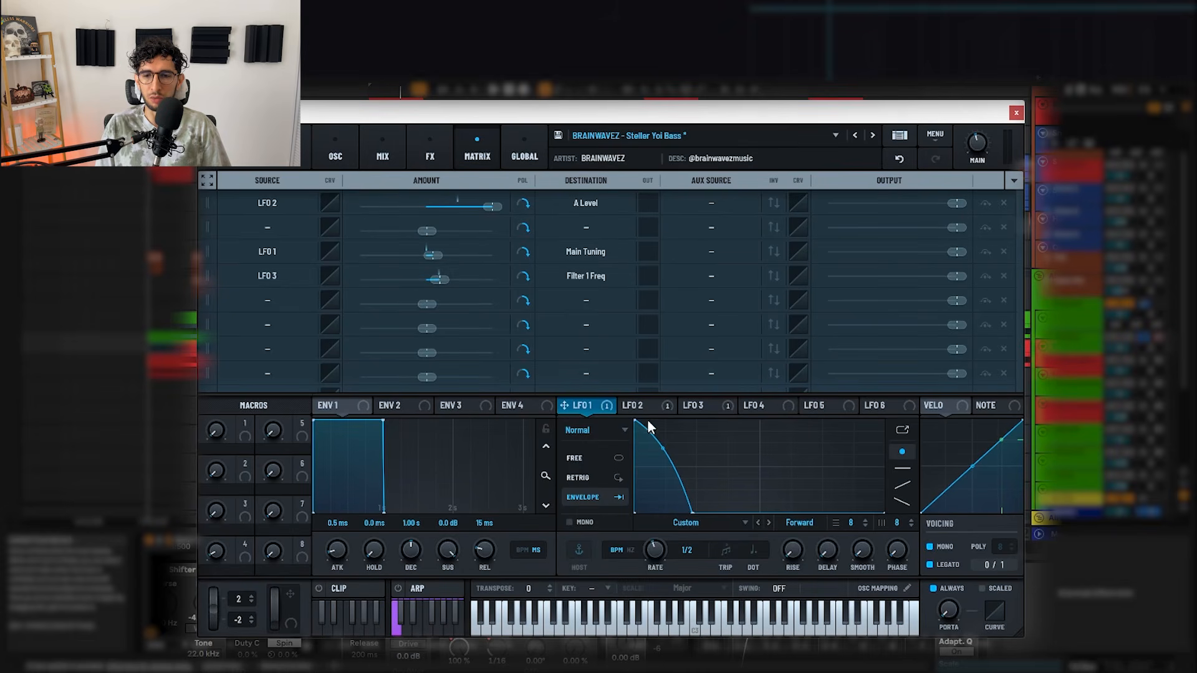
key("space")
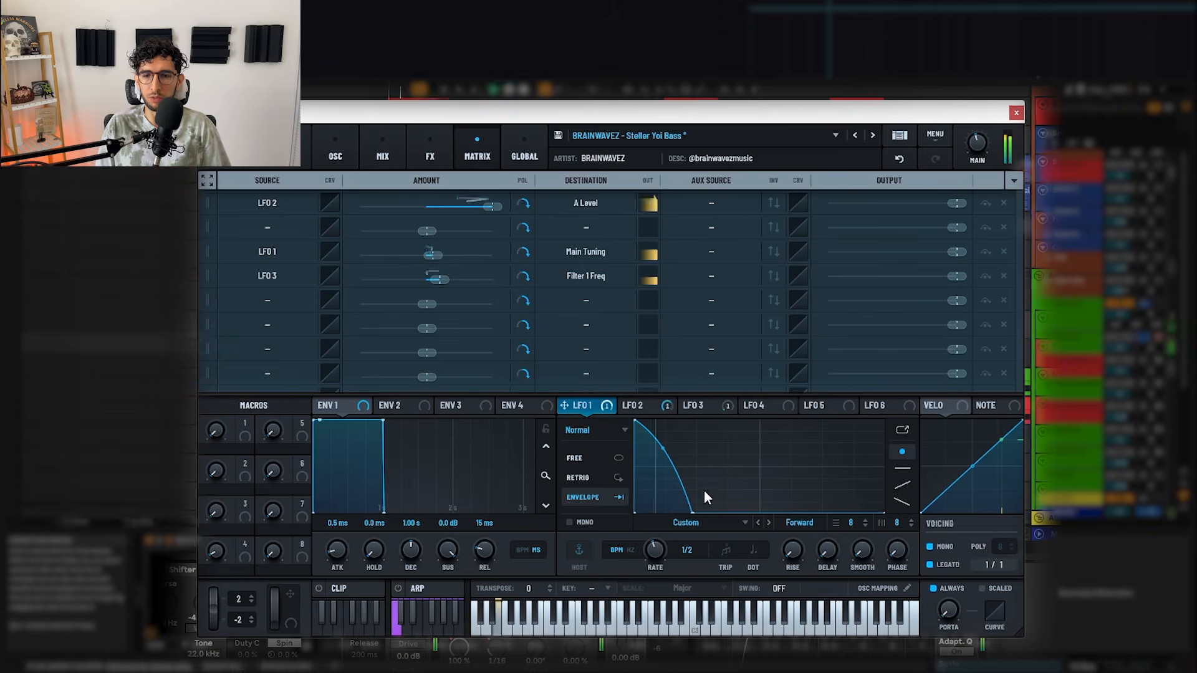
key("space")
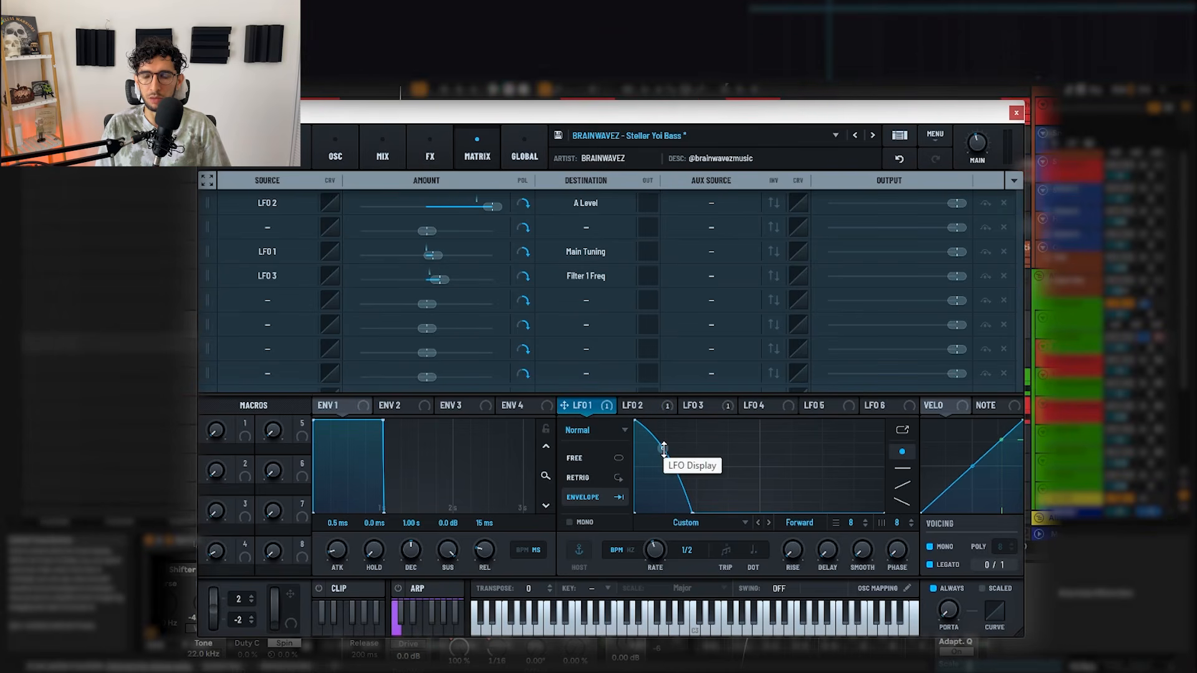
- Try a longer, straighter falling curve for LFO 1 while playing the bass, and undo the curve changes
left_click_drag(663, 448, 801, 512)
key("space")
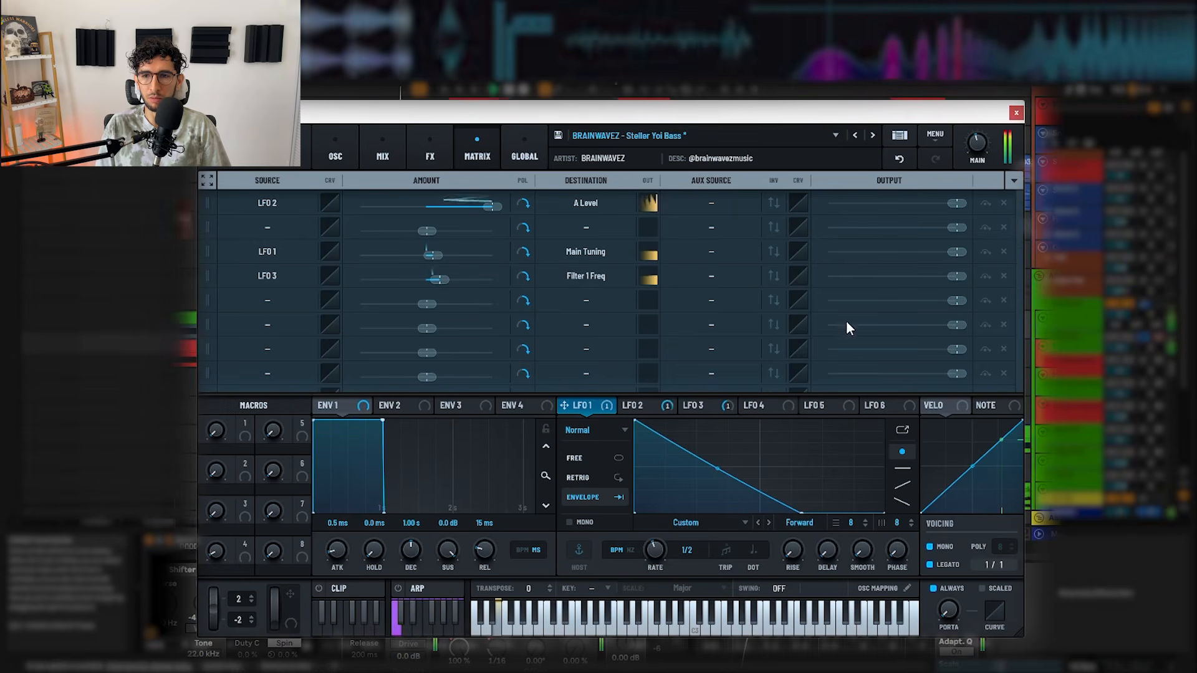
left_click(898, 159)
left_click(898, 159)
left_click(899, 159)
left_click(899, 159)
key("space")
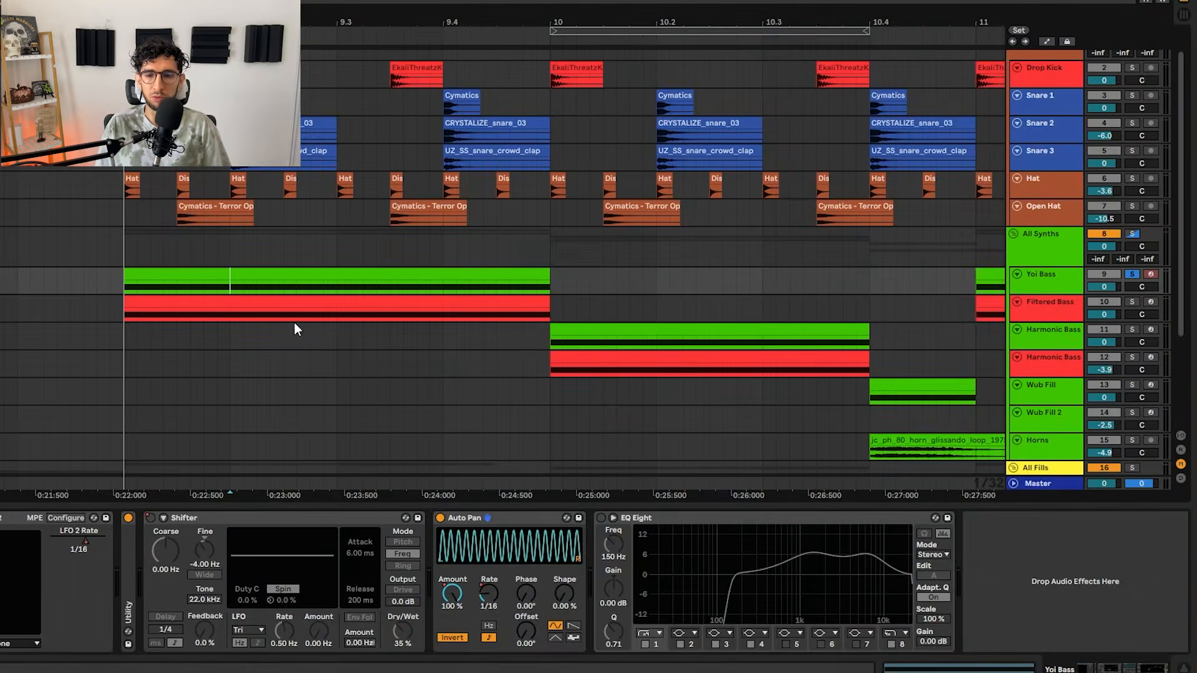
- Play the Yoi Bass clip from bar 9 and enlarge the Yoi Bass track's height in the arrangement
key("space")
key("space")
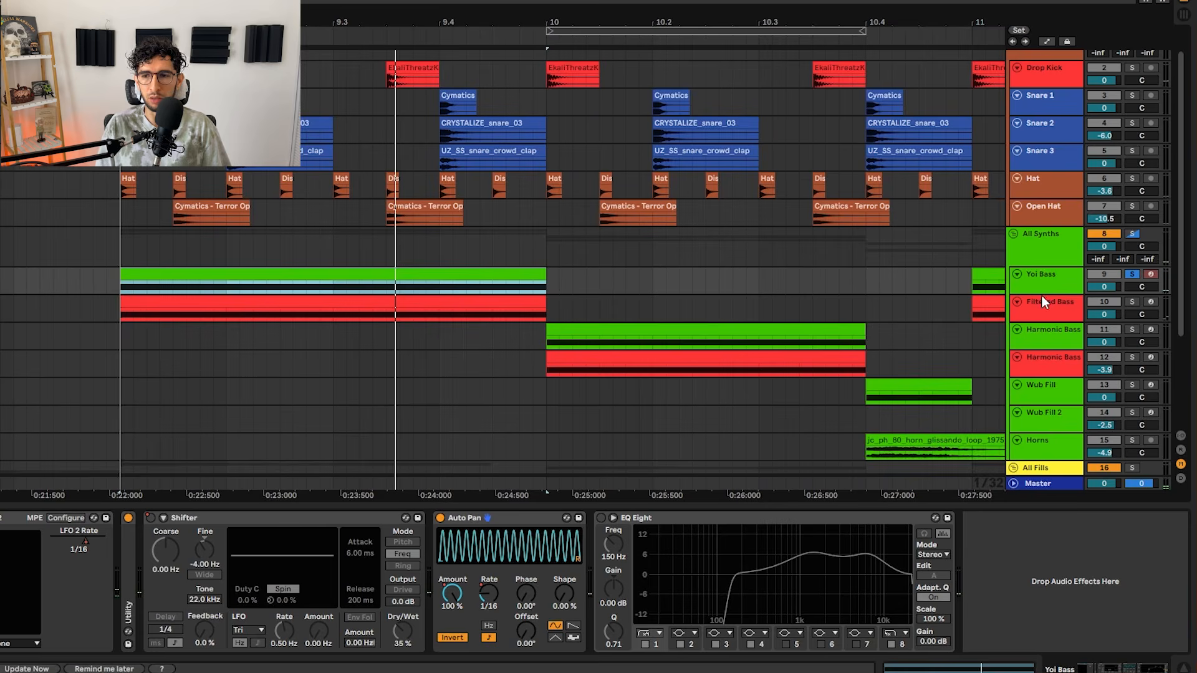
left_click_drag(1042, 295, 1041, 333)
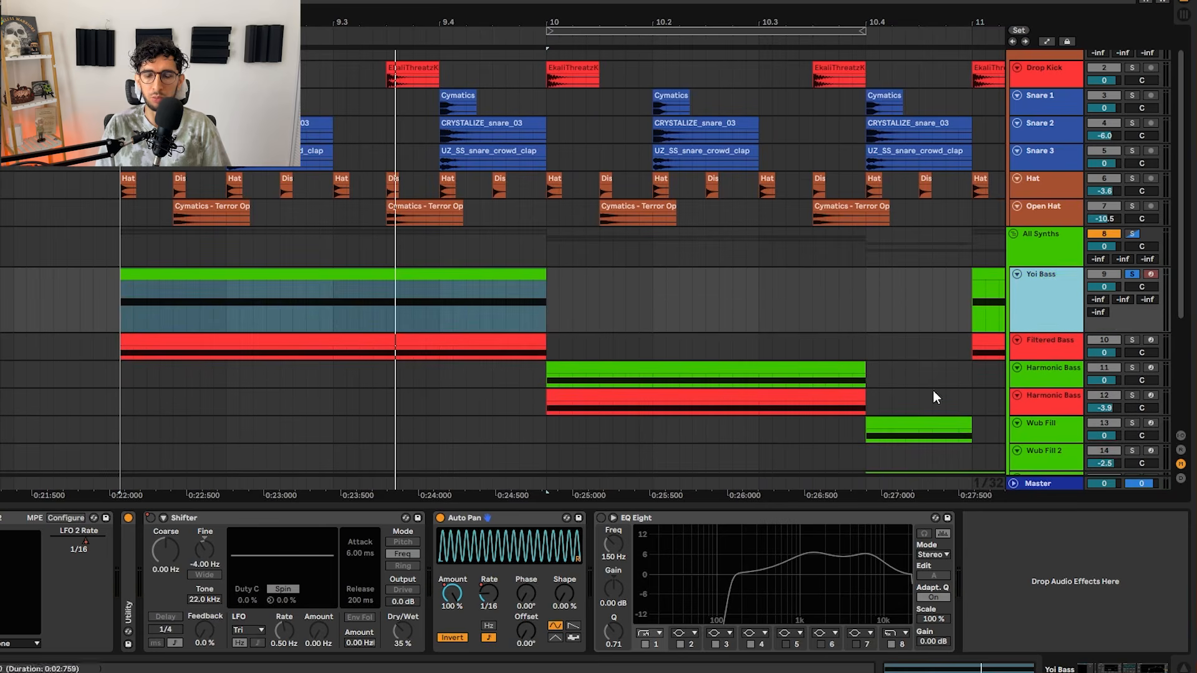
- Show the Auto Pan Amount automation on the Yoi Bass track and play its clip from bar 11
scroll(454, 396, "down", 4)
left_click(461, 593)
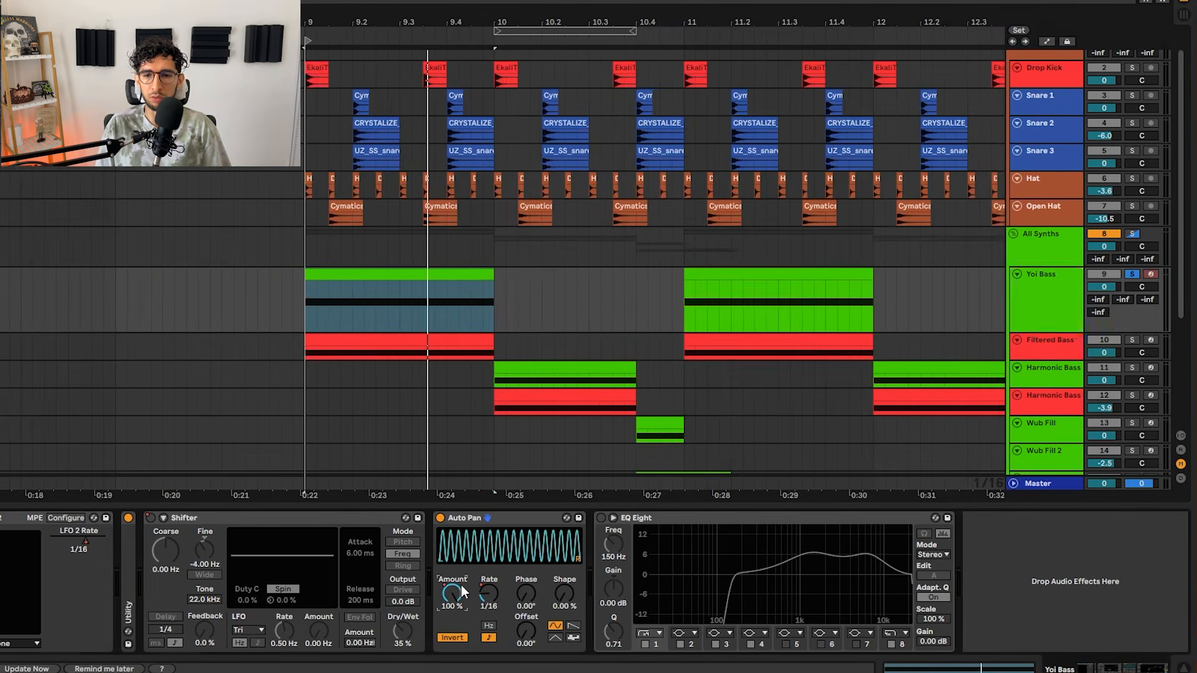
key("a")
left_click_drag(614, 376, 347, 352)
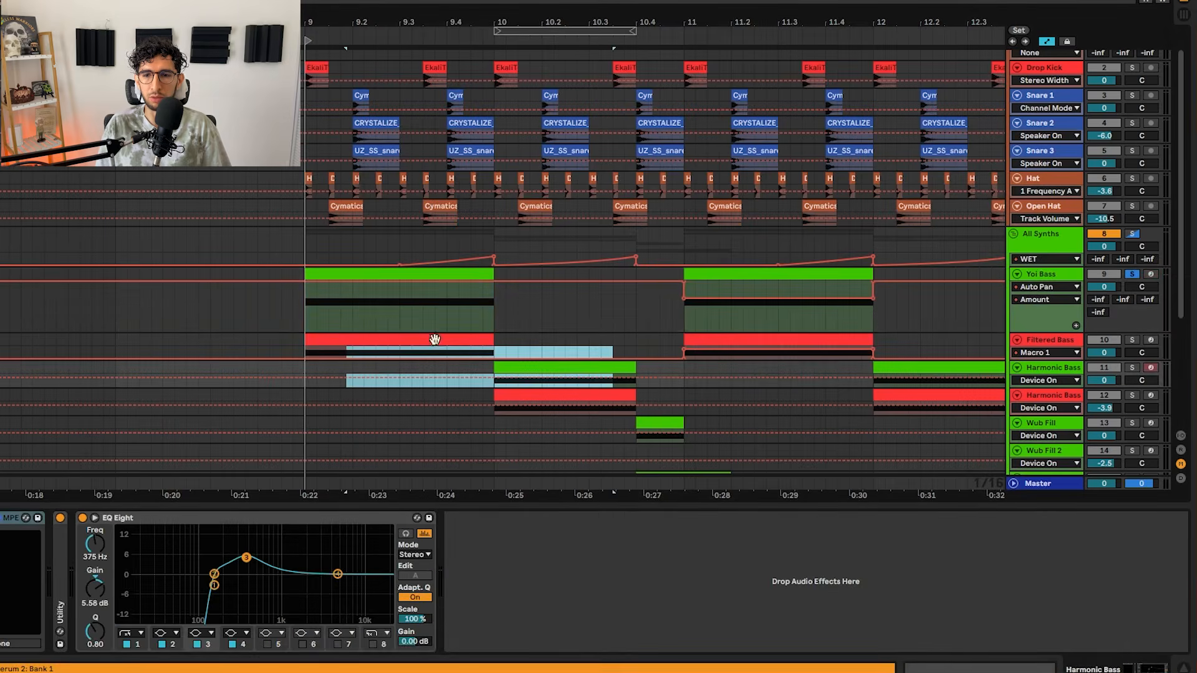
left_click(686, 319)
left_click_drag(654, 340, 346, 351)
key("space")
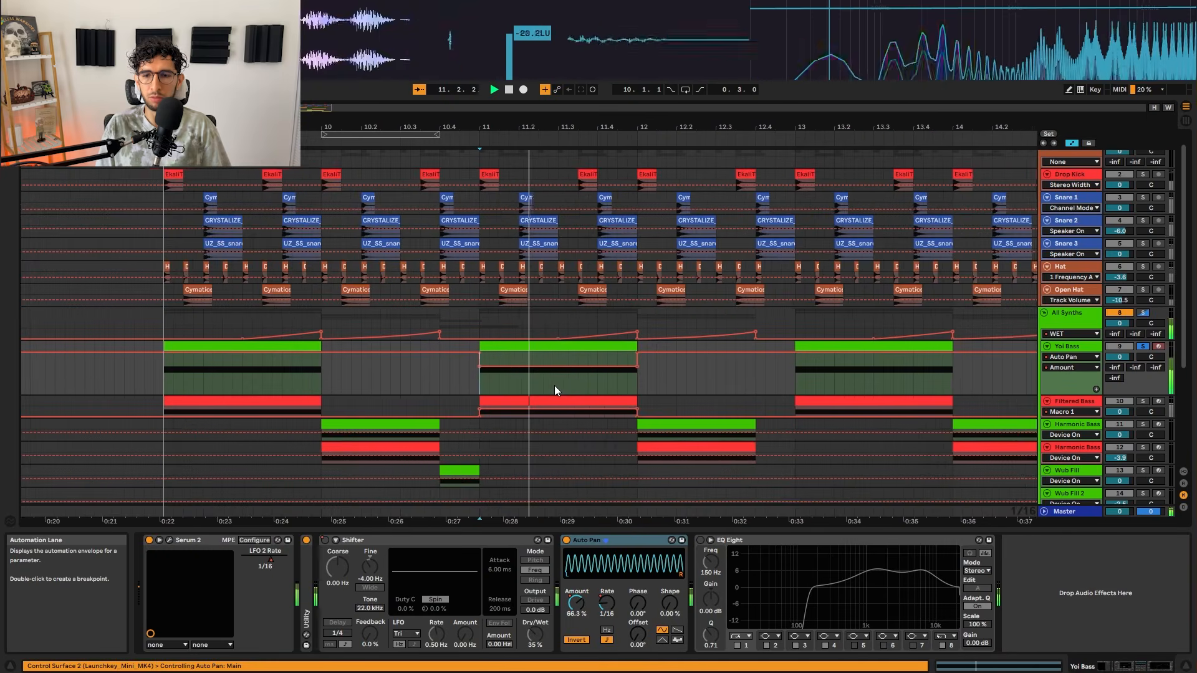
key("space")
- Show the Auto Pan Sync Rate automation on the Yoi Bass track and play its clip from bar 13
left_click_drag(662, 418, 421, 399)
scroll(507, 398, "down", 4)
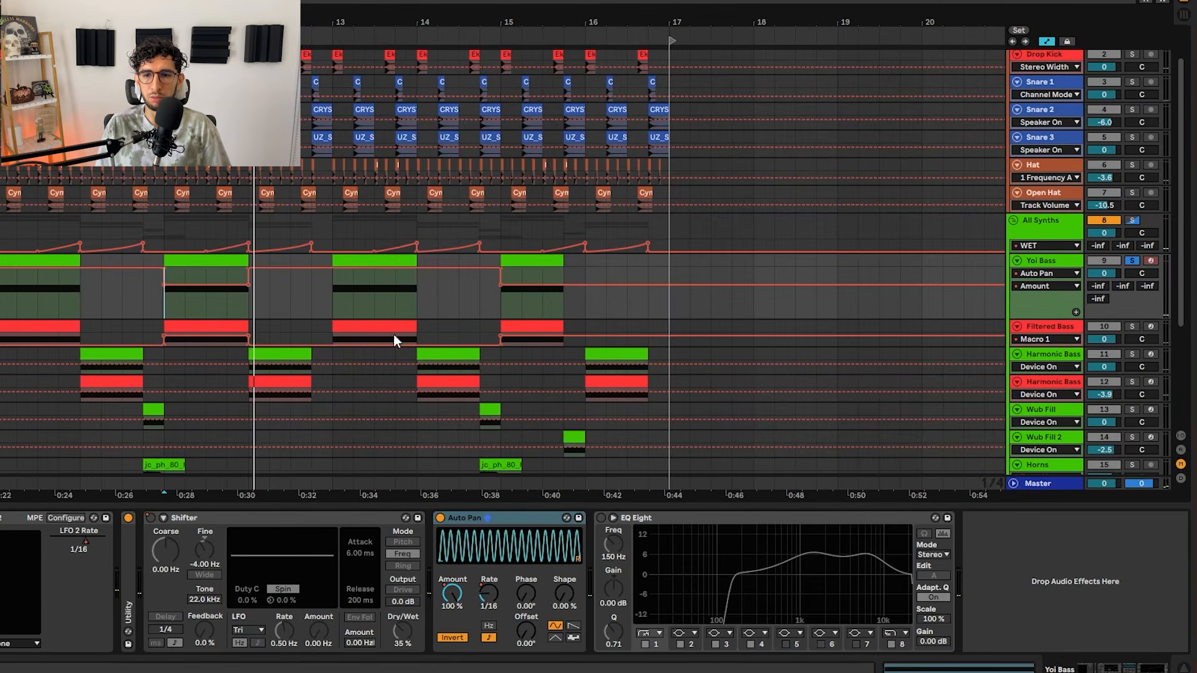
left_click(493, 593)
scroll(339, 309, "up", 4)
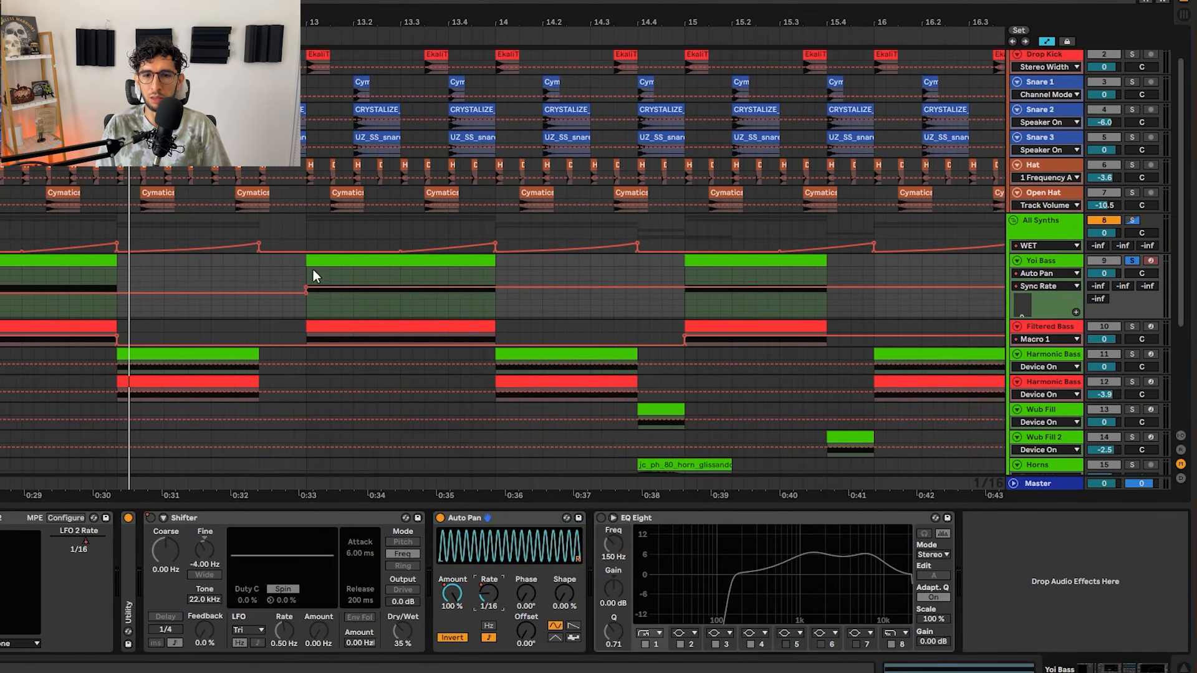
left_click(312, 271)
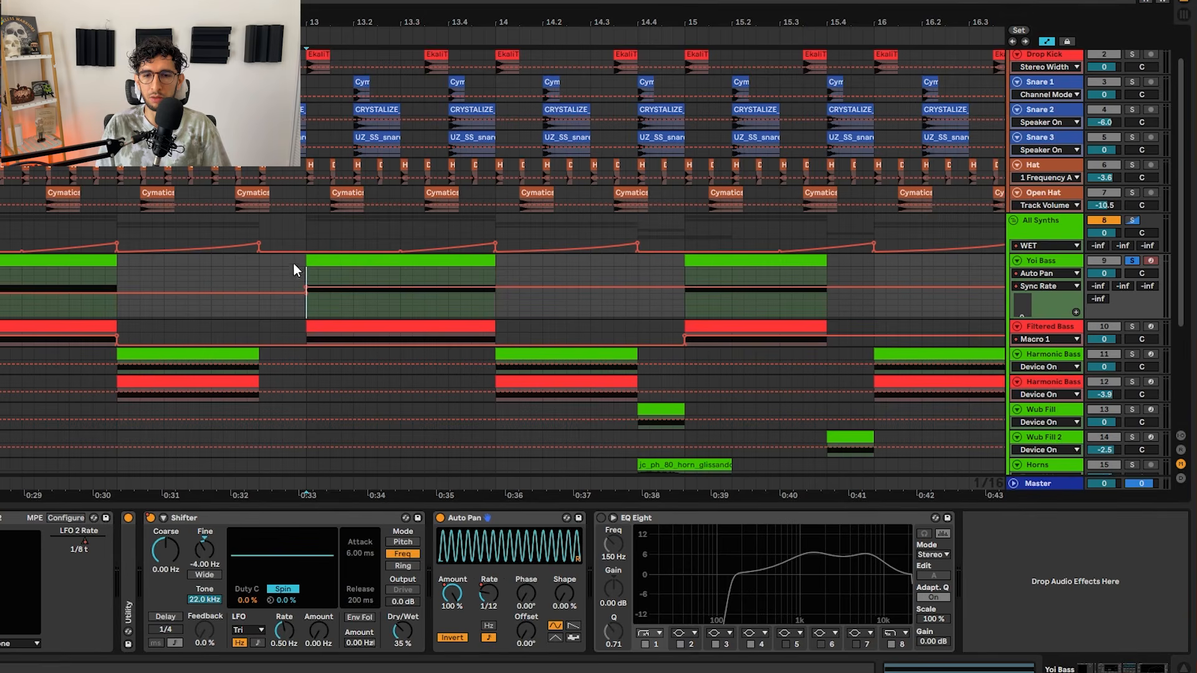
left_click(312, 264)
key("space")
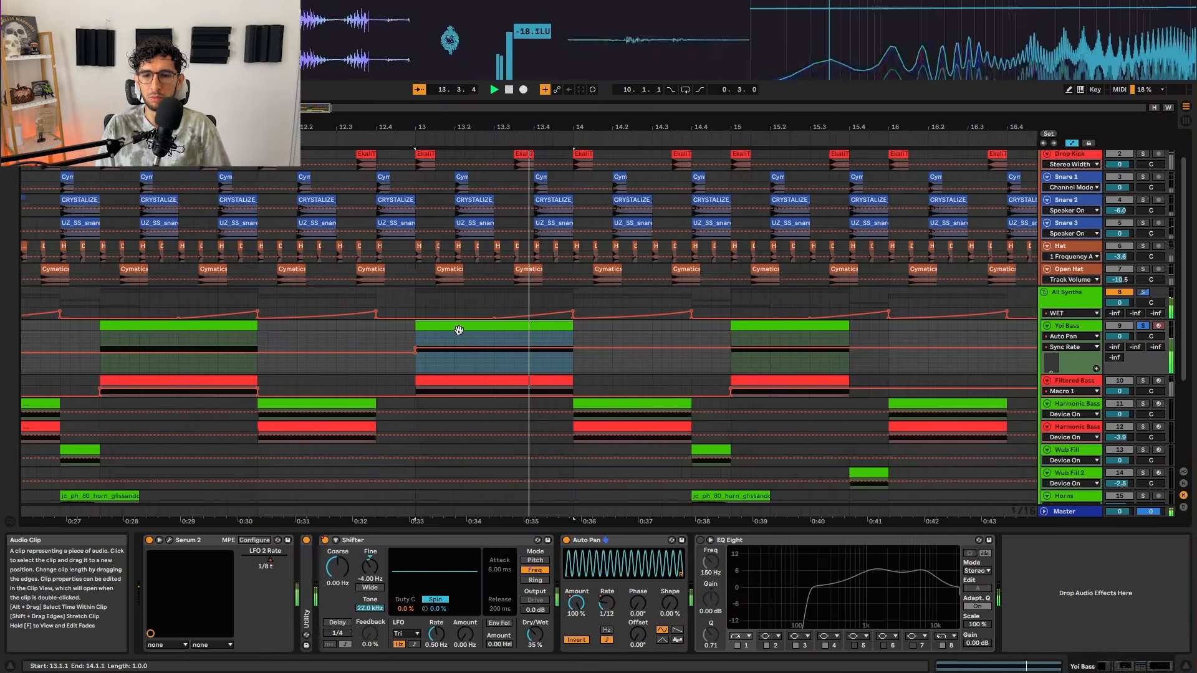
key("space")
- Return to the Auto Pan Amount automation and examine its breakpoint at the start of the bar 15 clip
left_click(579, 603)
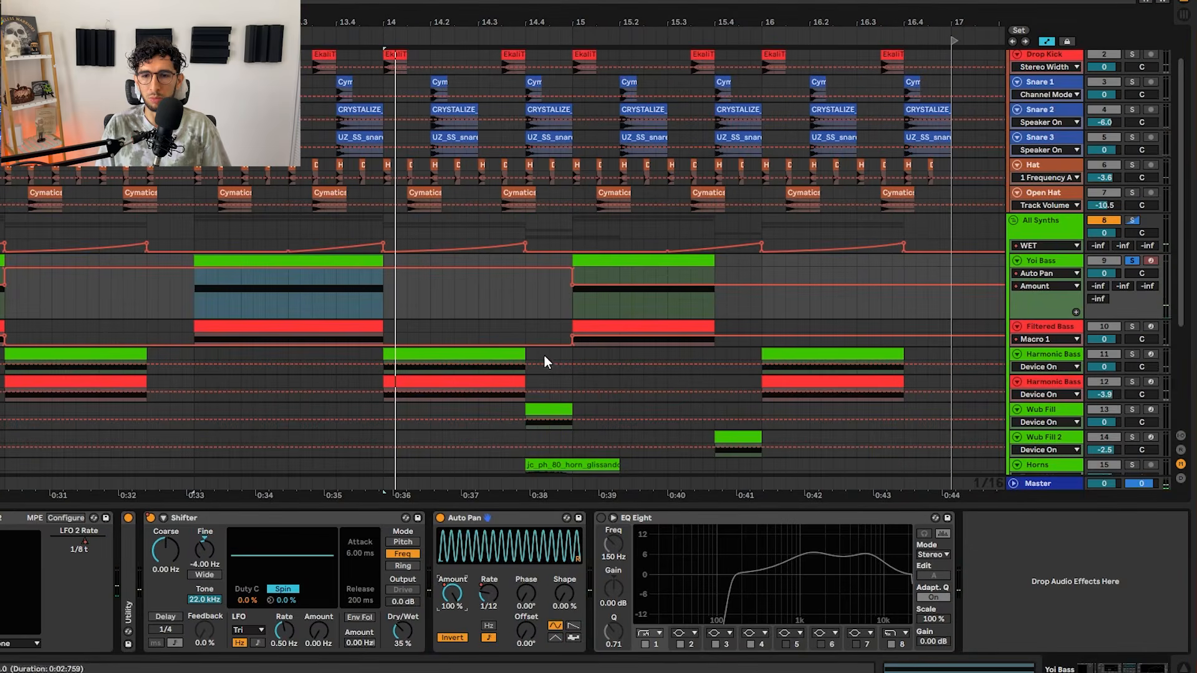
left_click(575, 289)
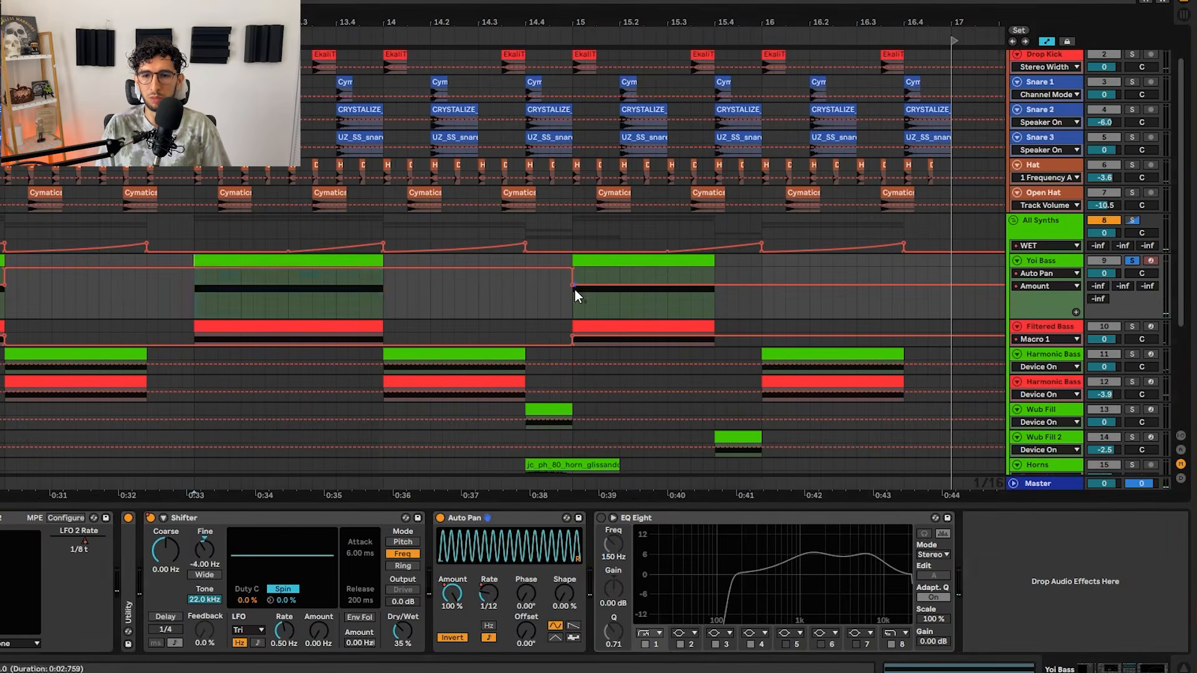
scroll(642, 299, "left", 5)
key("space")
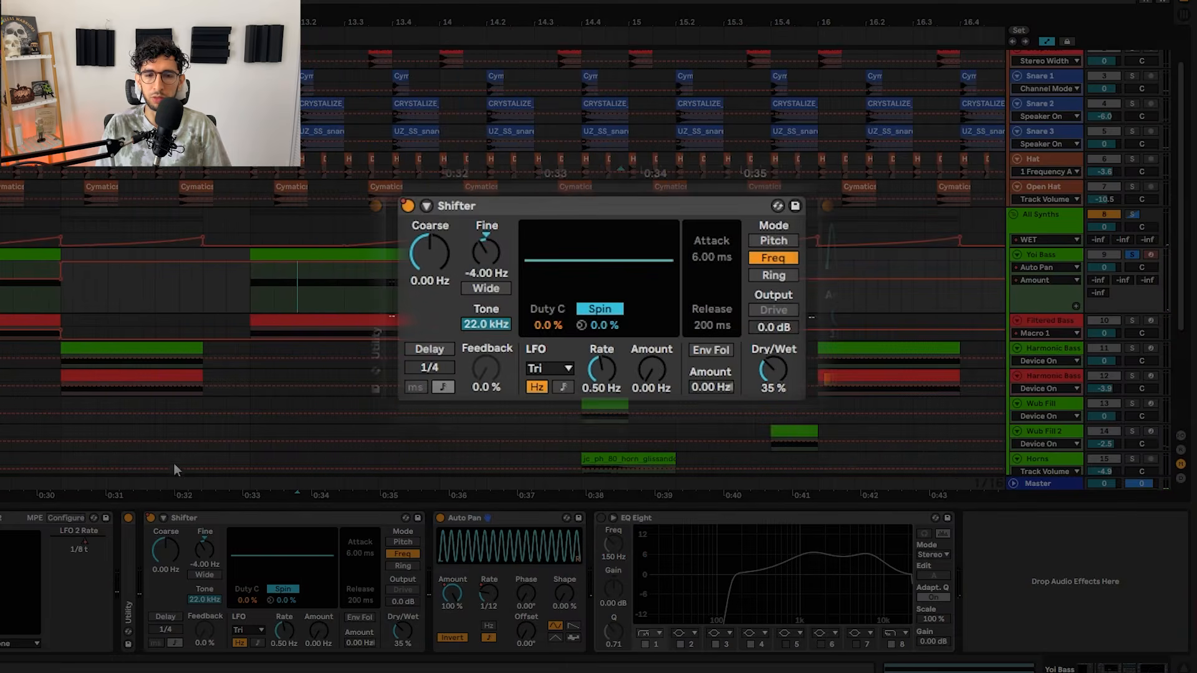
- Show the Shifter's Device On automation on the Yoi Bass track and play the bar 13 clip to hear the effect
left_click(177, 517)
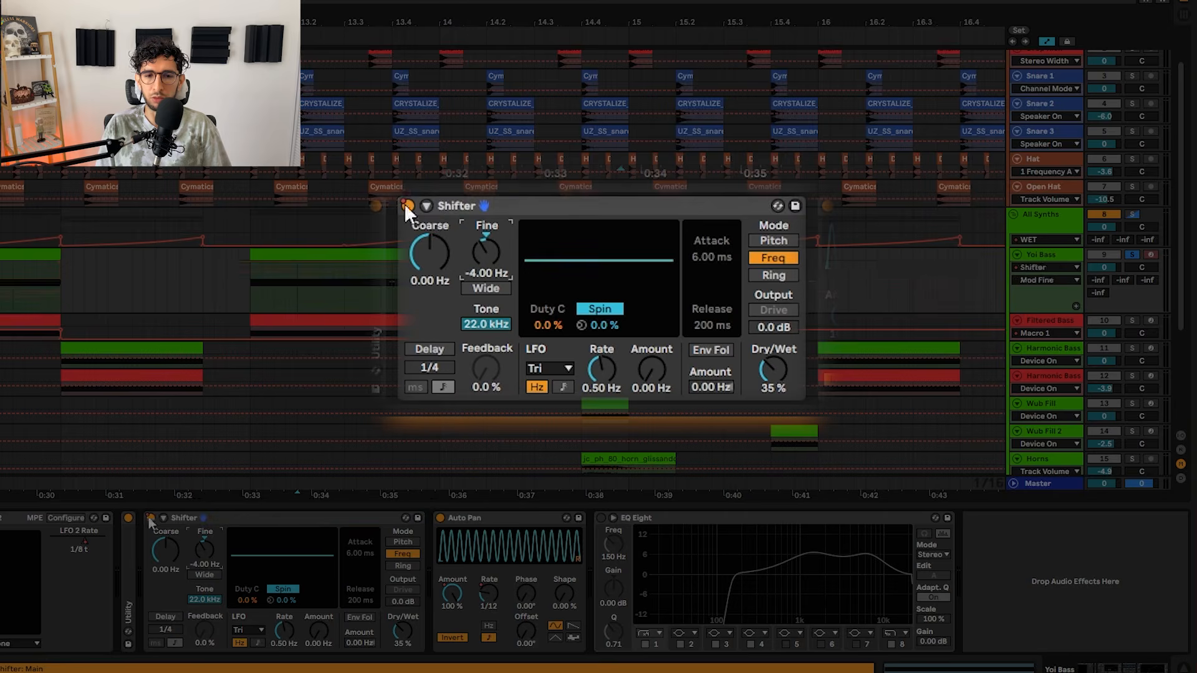
right_click(152, 519)
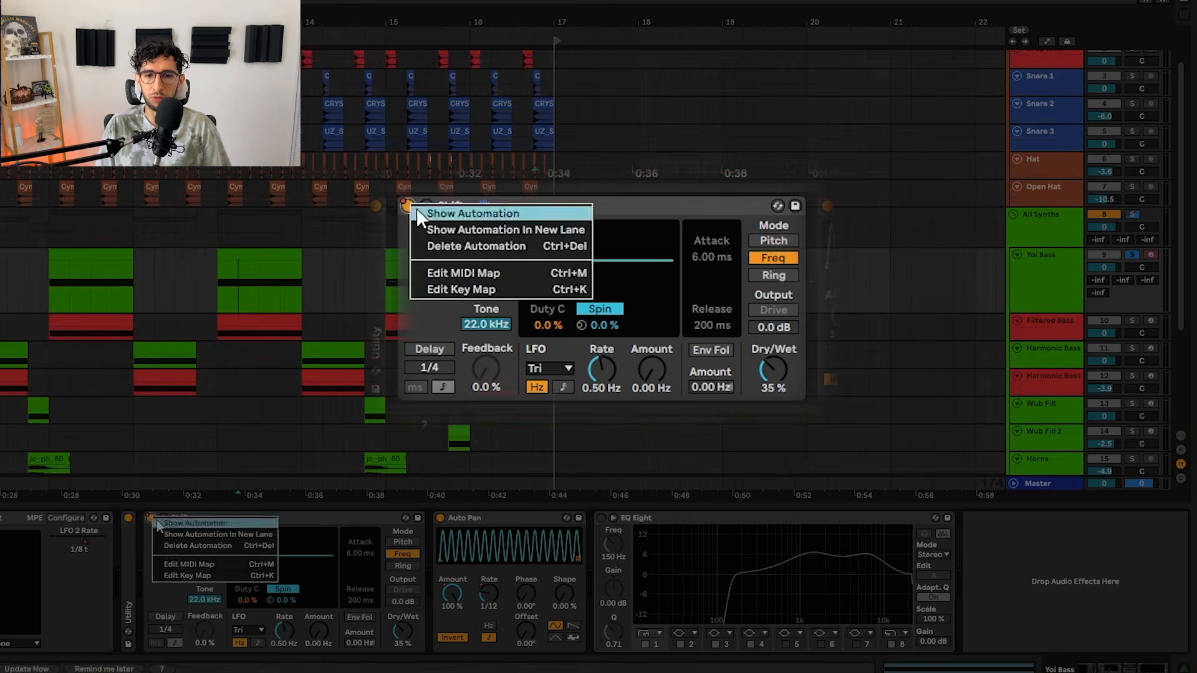
left_click(163, 523)
scroll(259, 298, "up", 3)
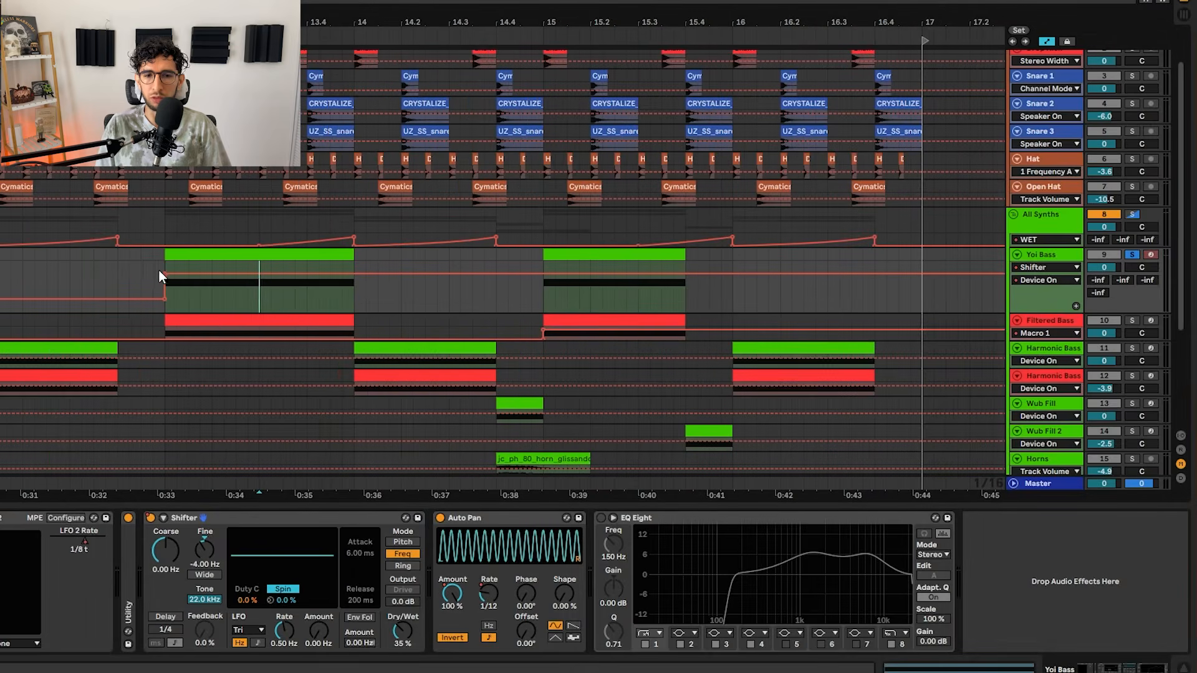
left_click(166, 261)
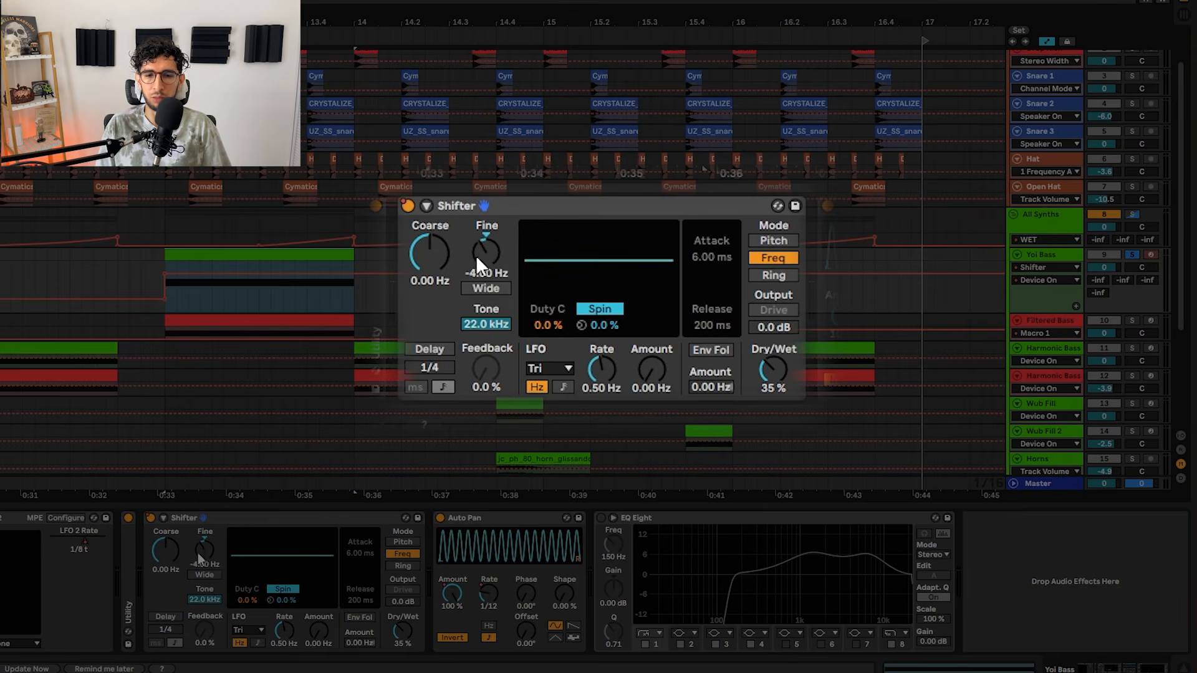
left_click(225, 520)
key("space")
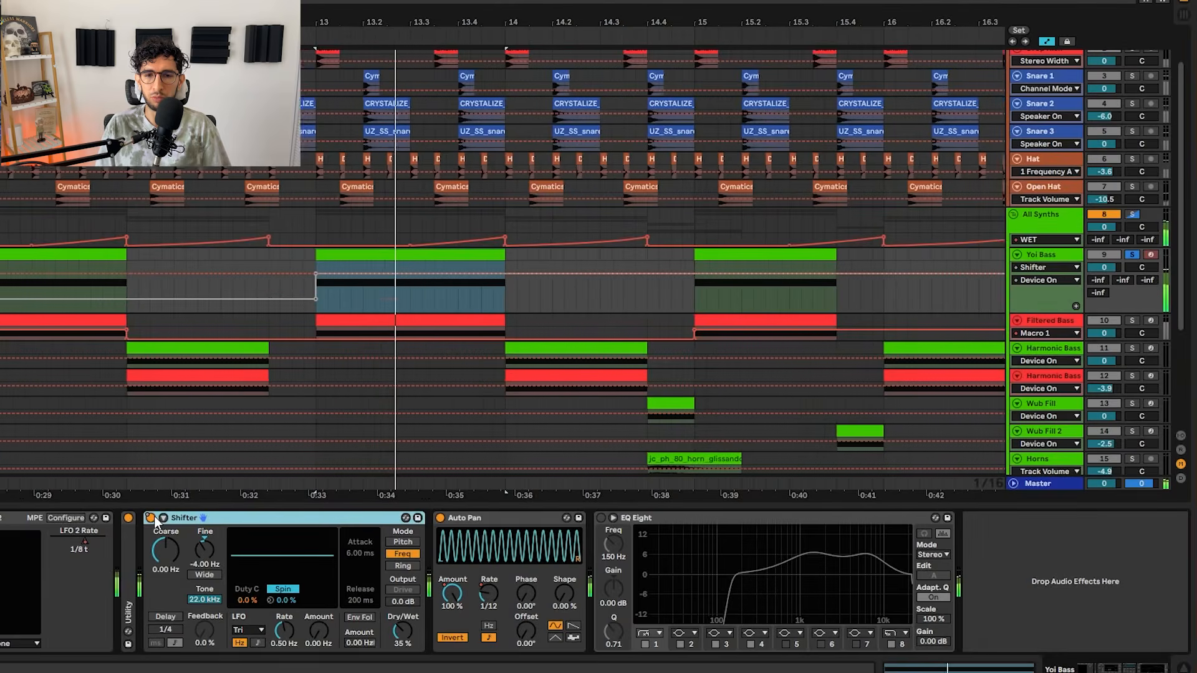
key("space")
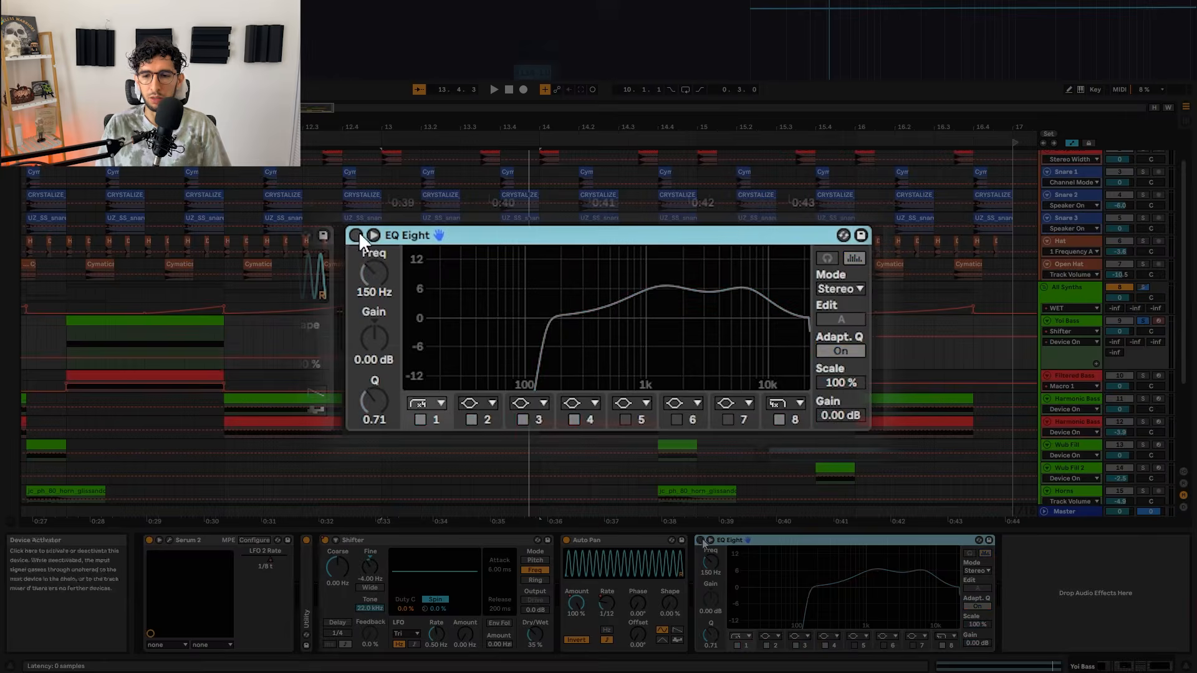
- Turn on the Yoi Bass track's EQ Eight, examine its low cut and bands 3 and 4, and play the bass
left_click(357, 234)
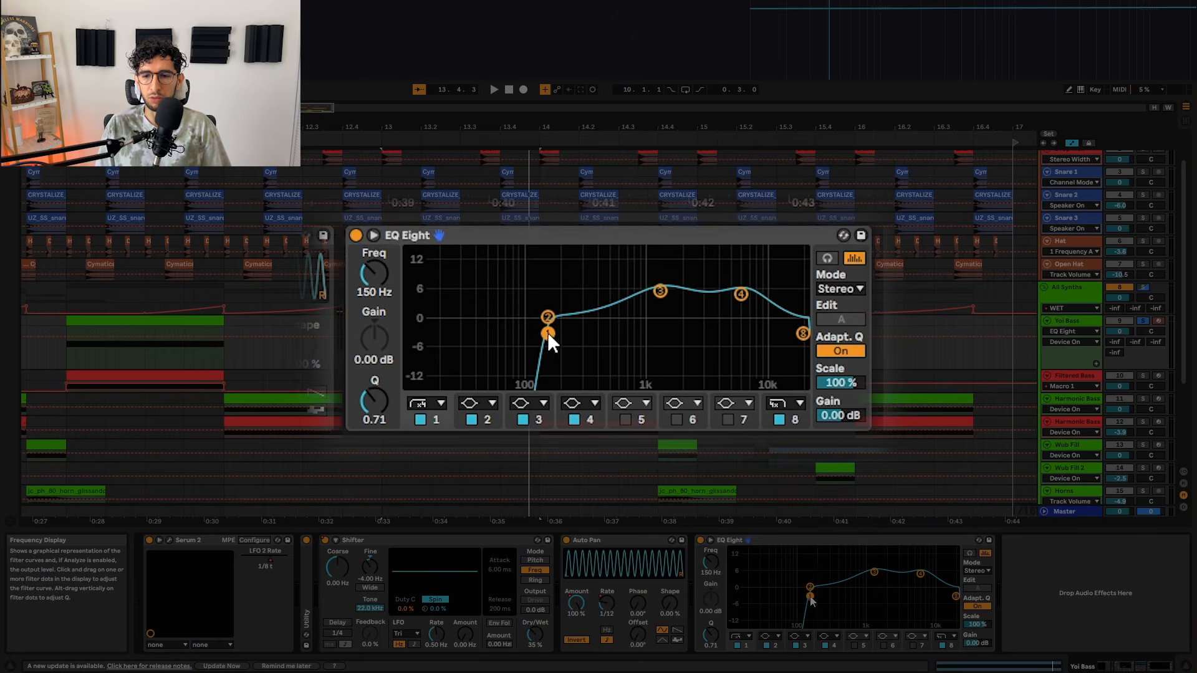
left_click(373, 286)
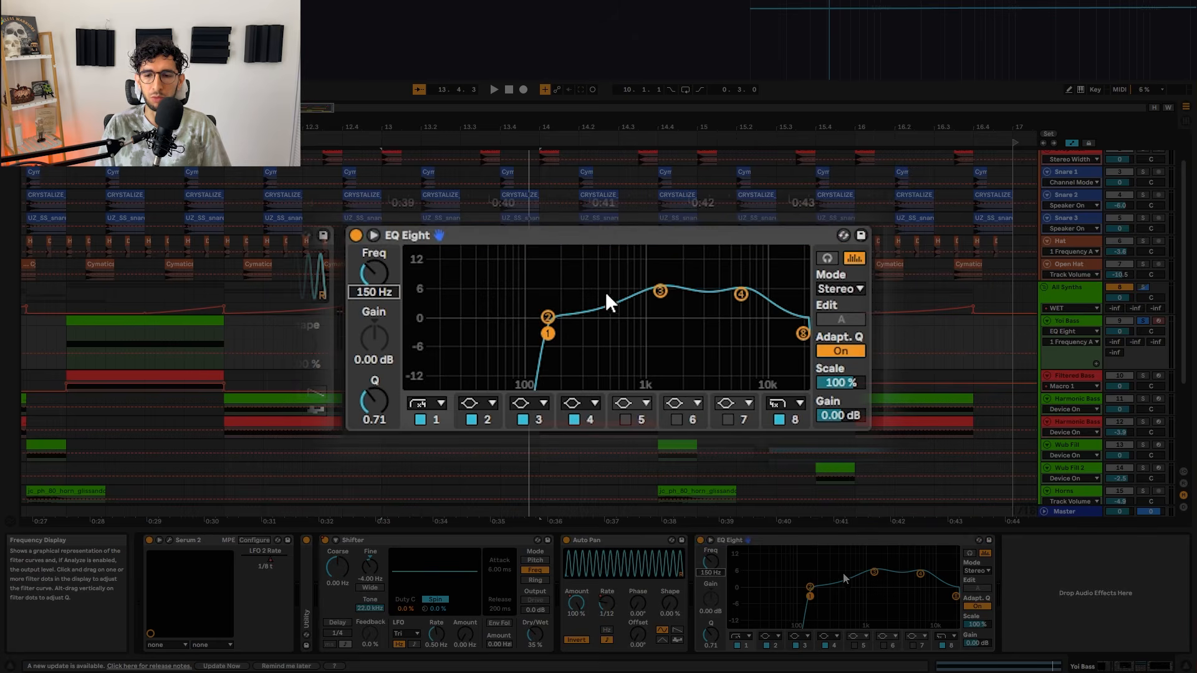
left_click(659, 291)
left_click(740, 293)
left_click(660, 290)
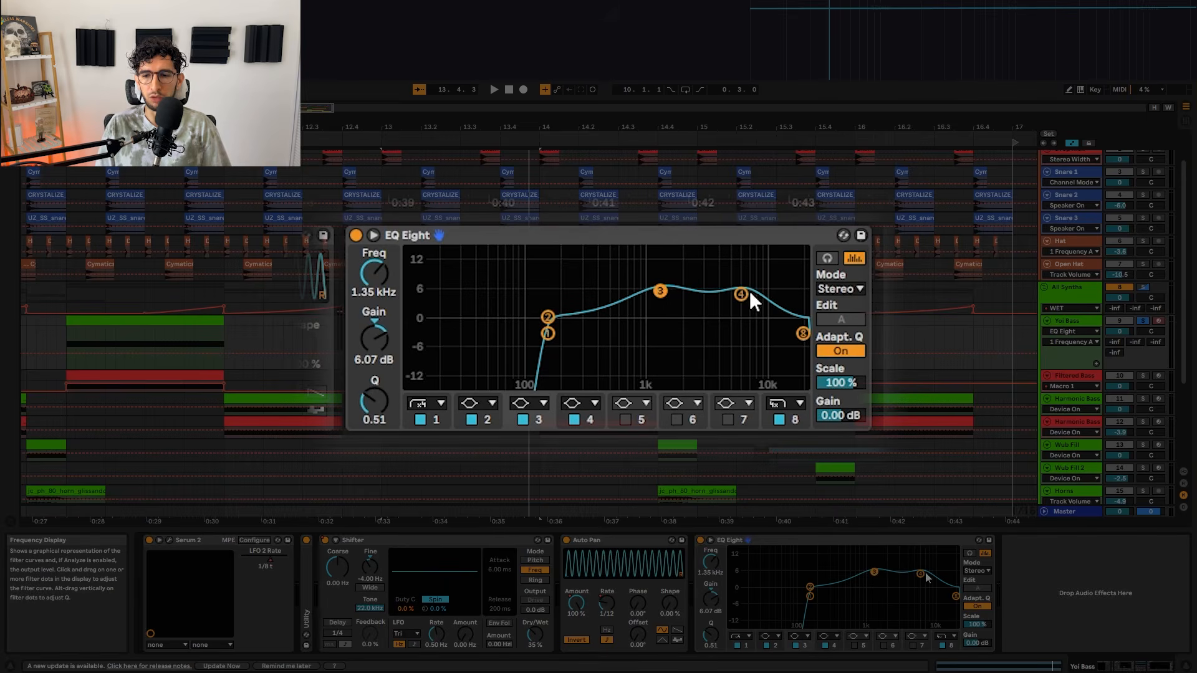
left_click(743, 293)
left_click(660, 290)
left_click(741, 294)
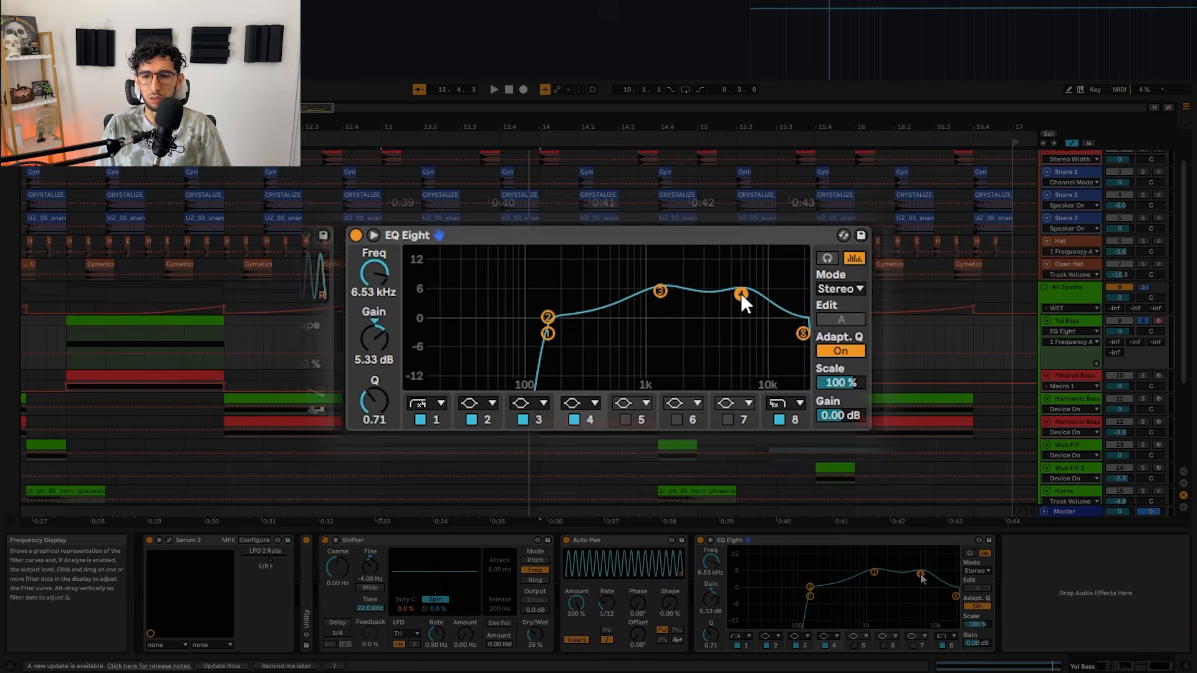
key("space")
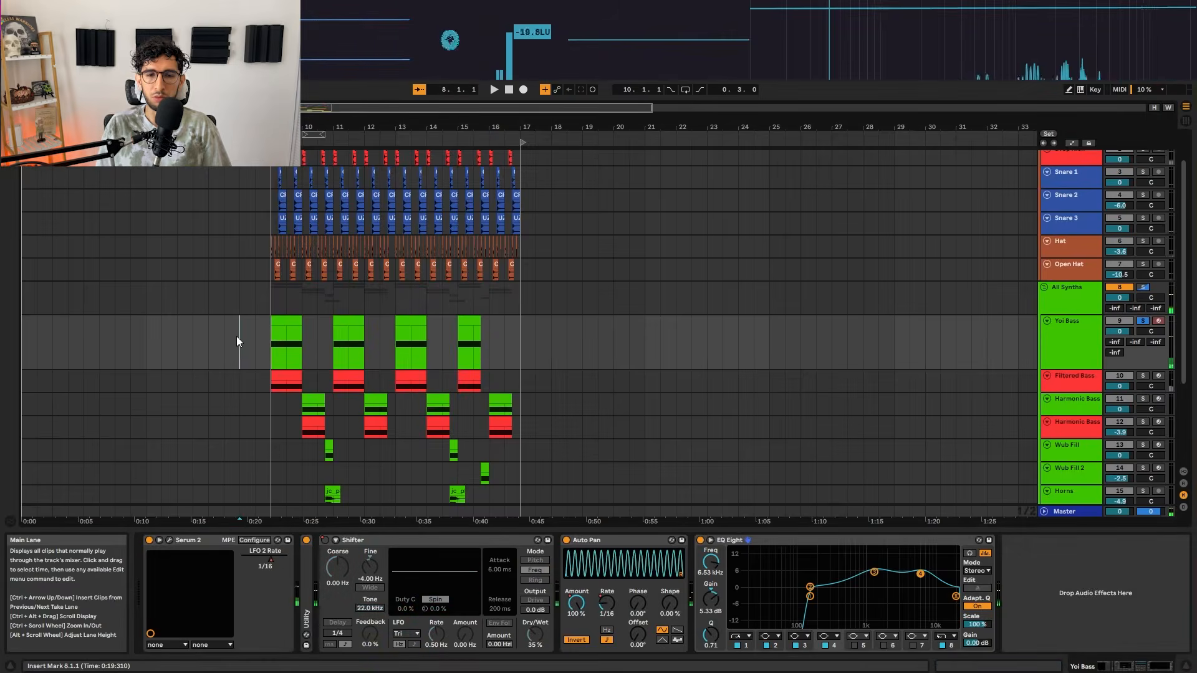
- Return to the start of the drop with automation hidden and select the Filtered Bass clip at bar 9
scroll(240, 337, "up", 8)
key("a")
scroll(499, 352, "down", 3)
scroll(474, 374, "right", 4)
key("a")
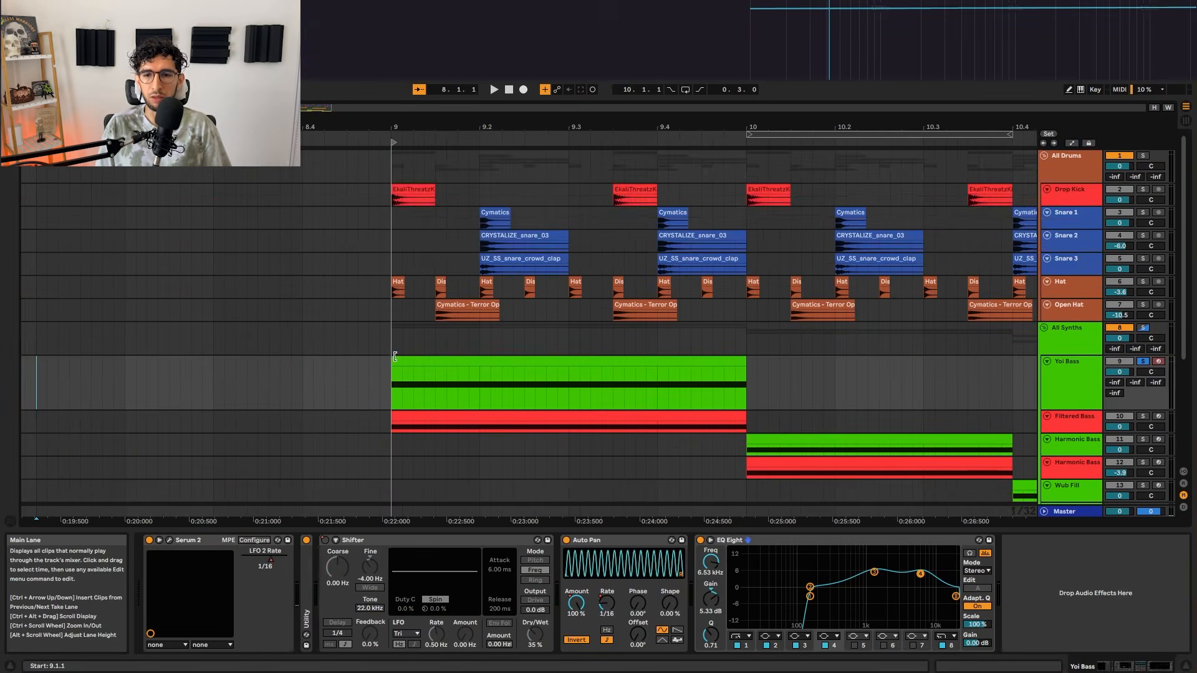
scroll(440, 359, "down", 4)
left_click(455, 320)
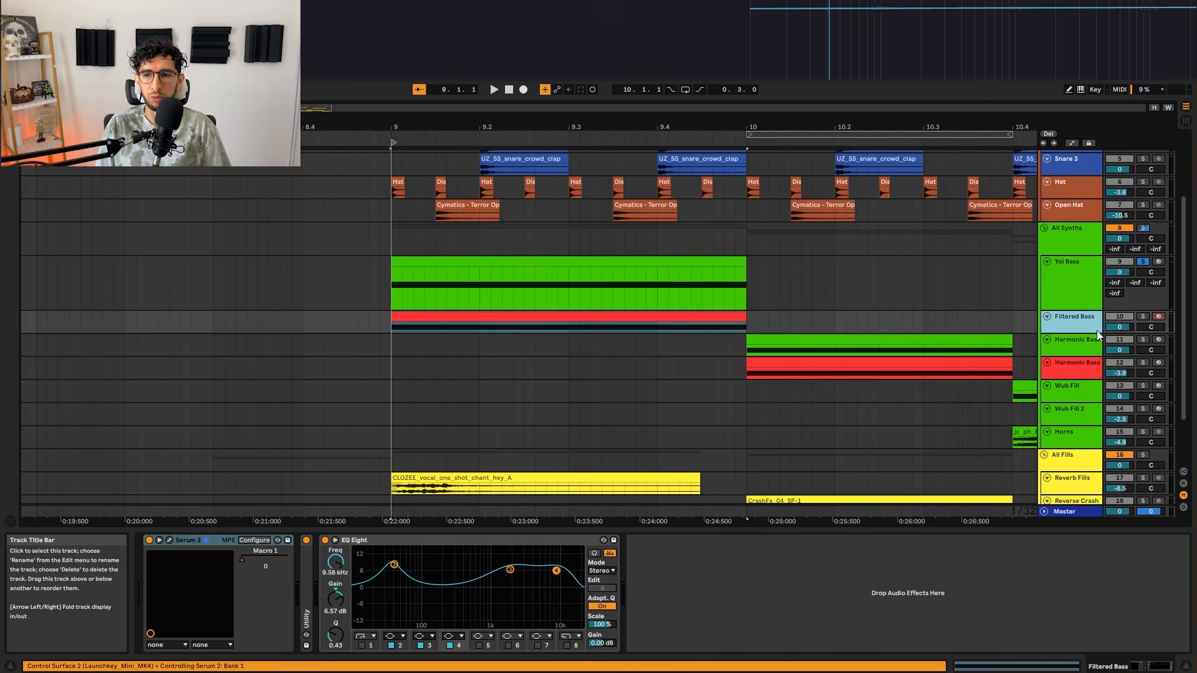
- Enlarge the Filtered Bass track's height, solo the track and play the selected clip
left_click_drag(1097, 332, 1094, 353)
key("s")
key("space")
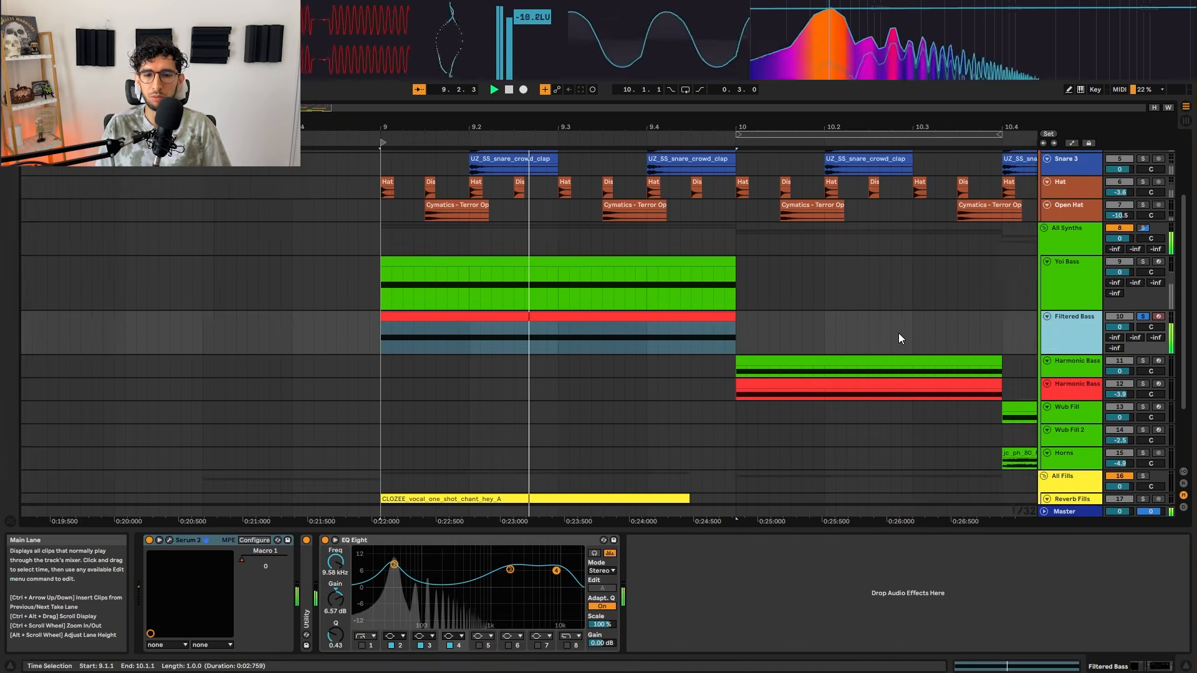
key("space")
- Open the Filtered Bass track's Serum 2 patch and look over its mixer, oscillator and effects pages
scroll(594, 414, "down", 3)
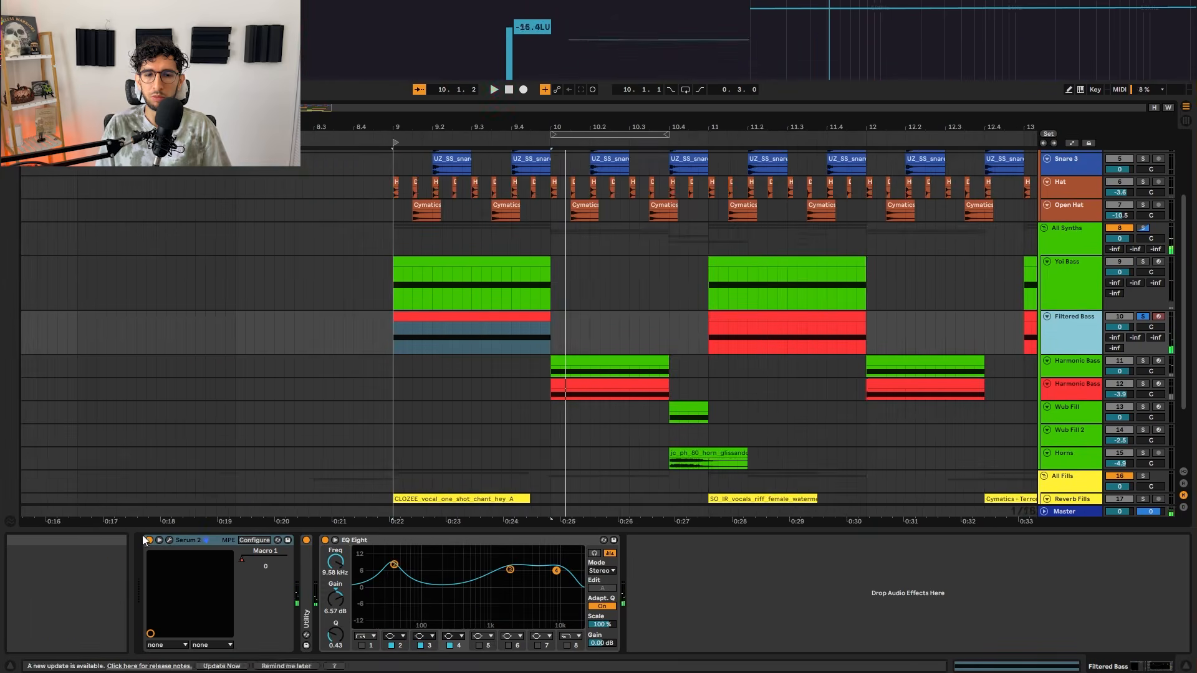
left_click(169, 540)
left_click(387, 149)
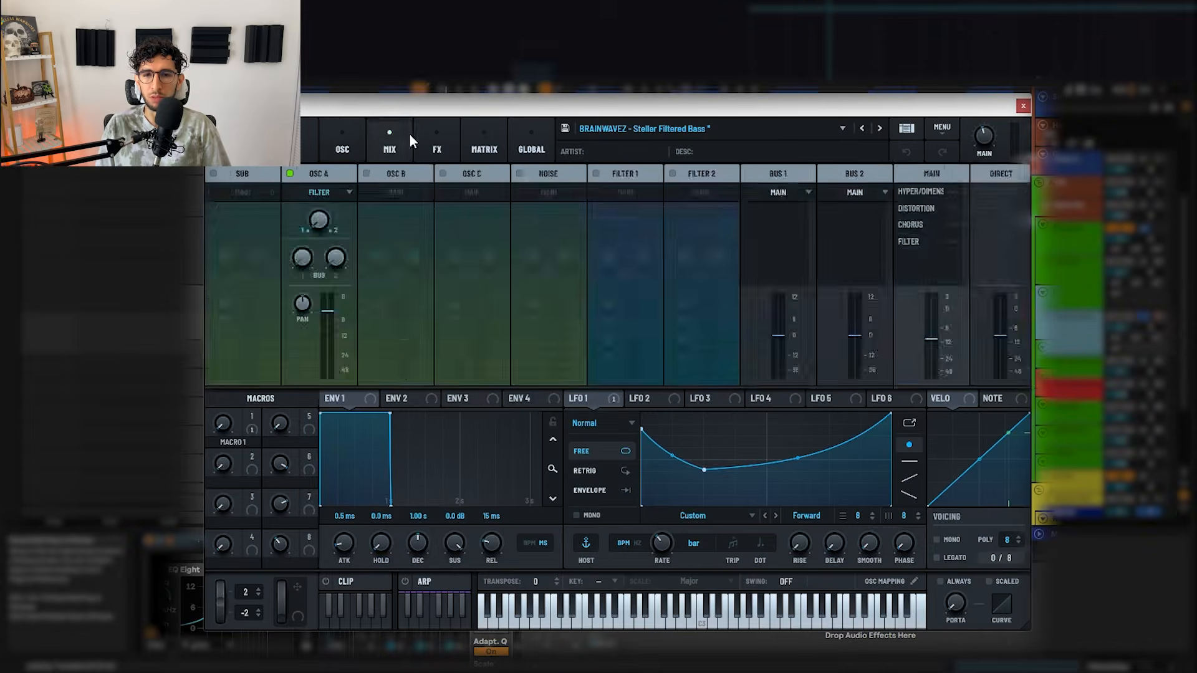
left_click(342, 143)
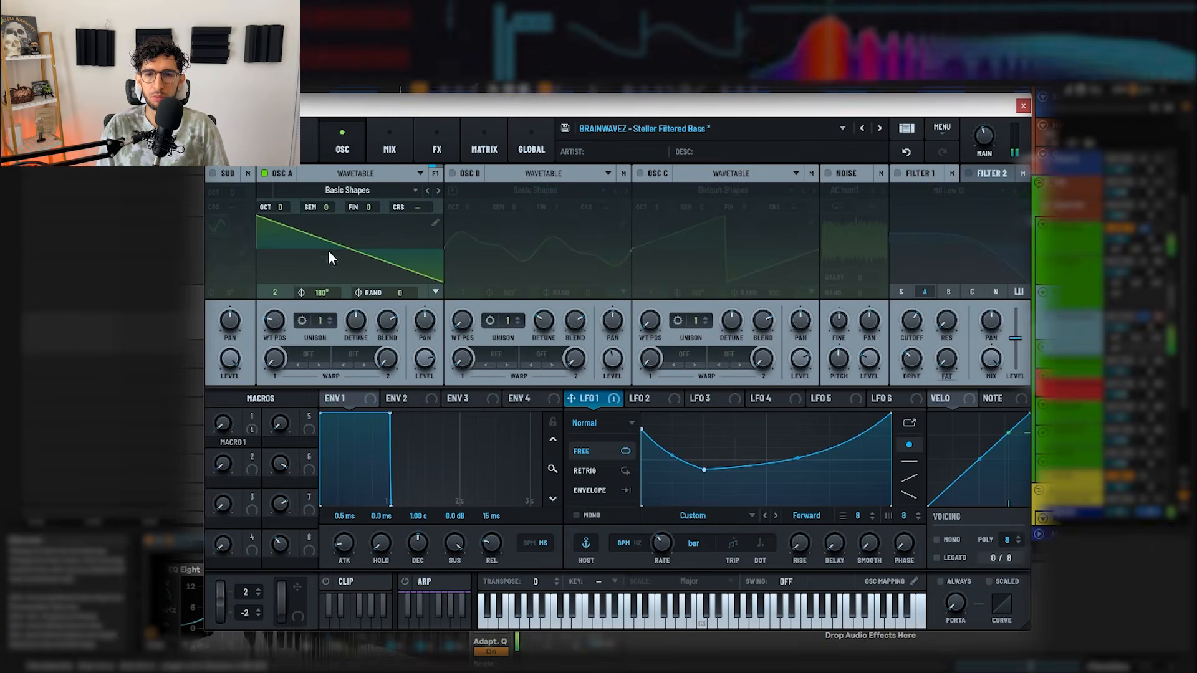
left_click(398, 141)
left_click(435, 143)
left_click(360, 147)
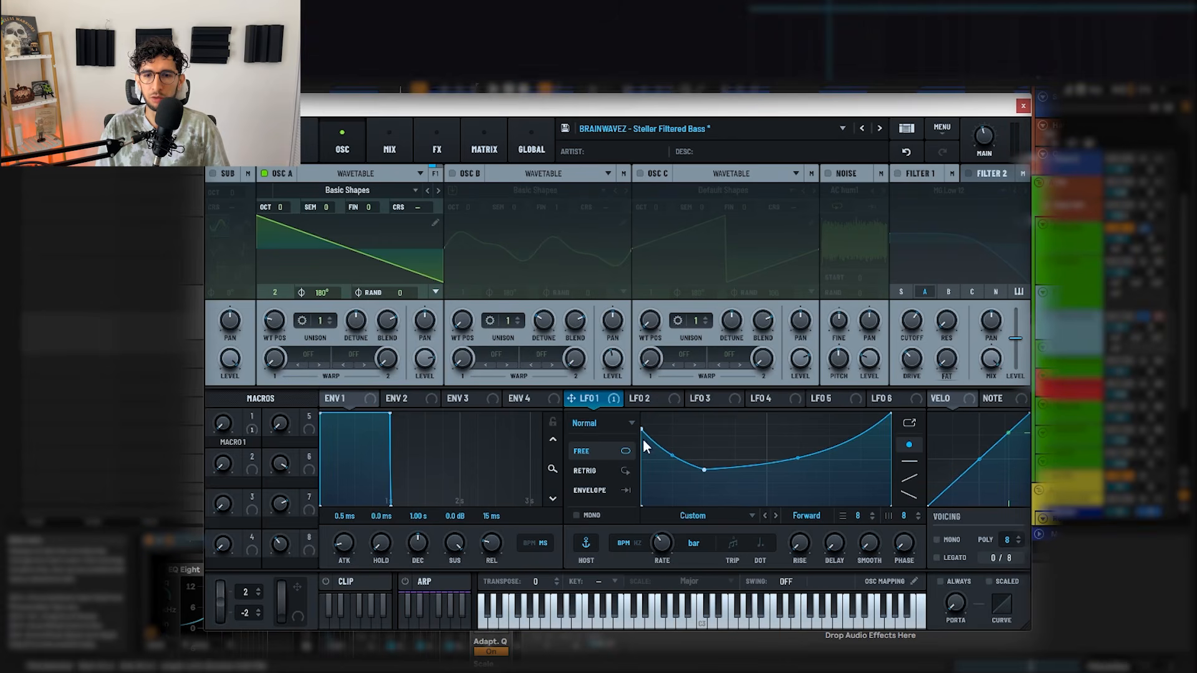
- Switch the patch's Hyper/Dimension, Distortion, Chorus and Filter effects back on one by one while playing the bass
left_click(384, 138)
left_click(431, 141)
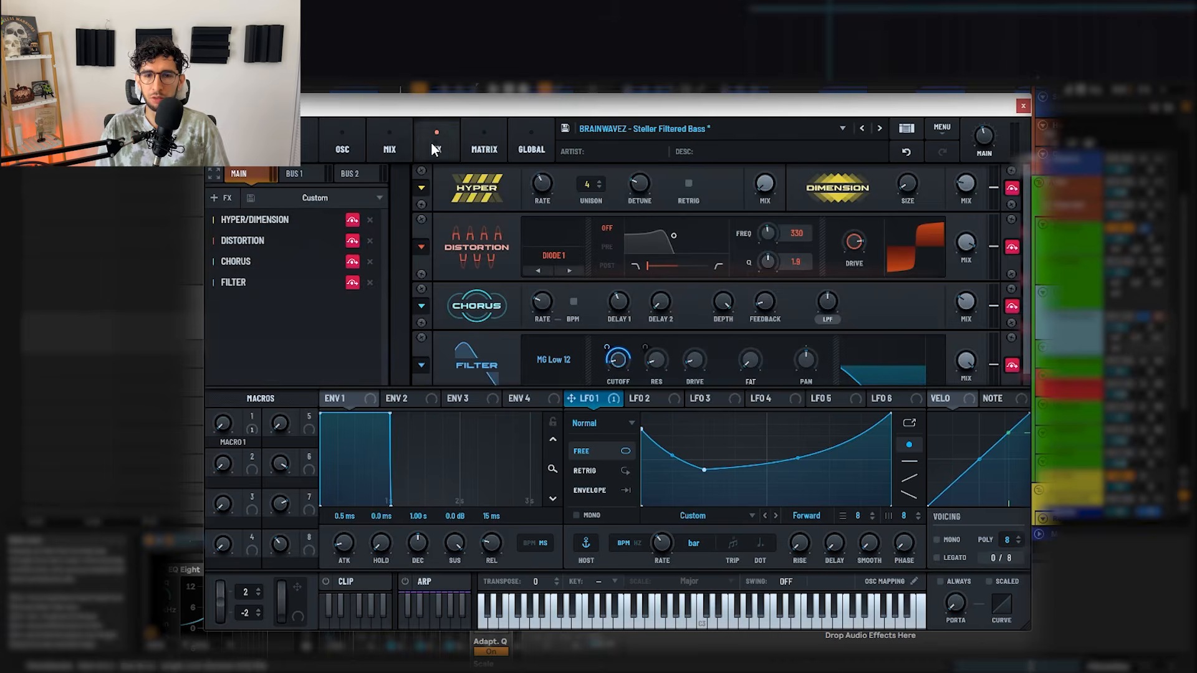
left_click(1012, 188)
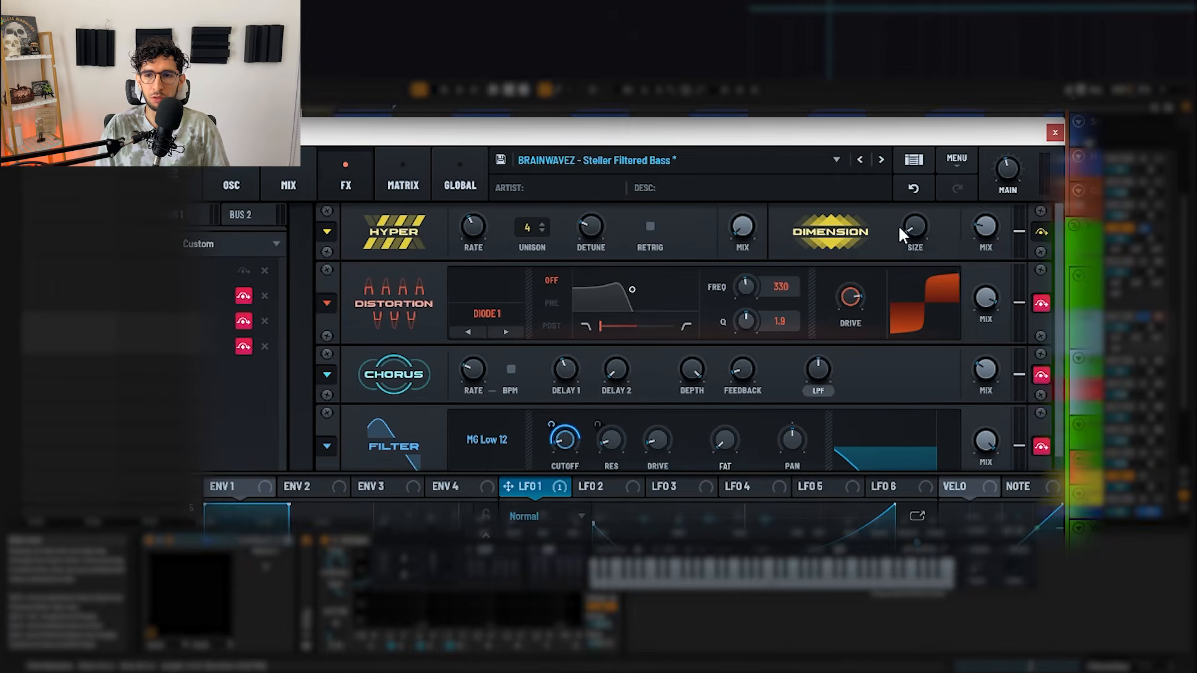
left_click(1040, 303)
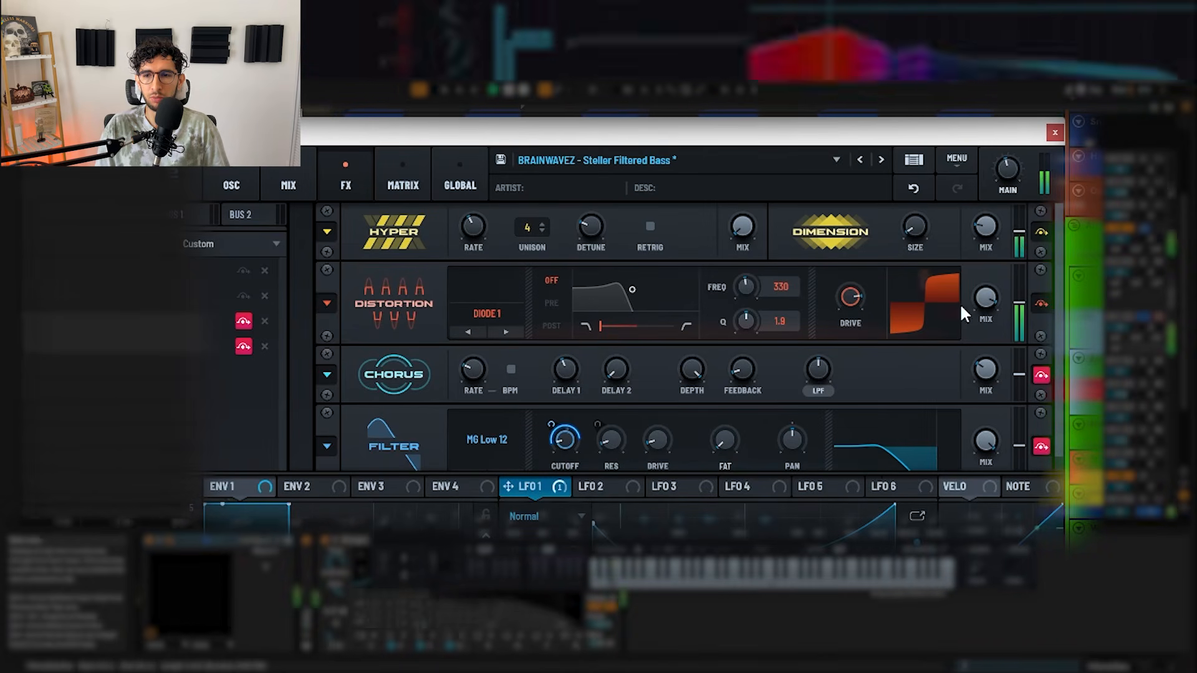
left_click(1041, 374)
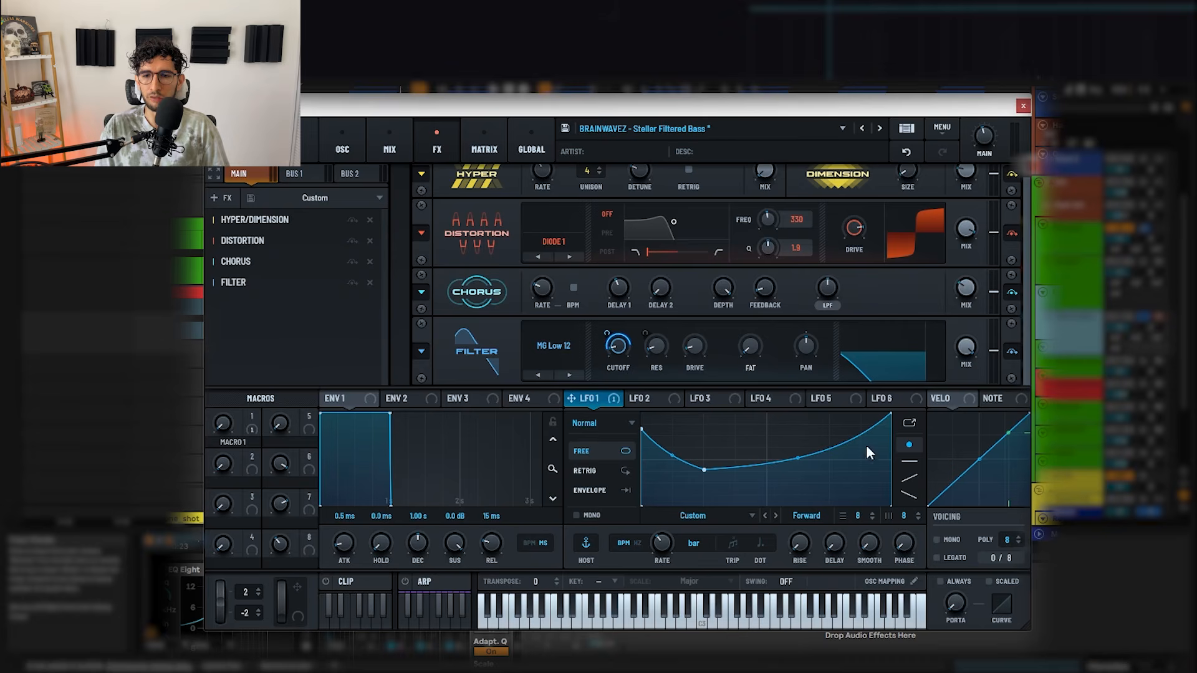
- Play the Filtered Bass to hear LFO 1 modulating the cutoff of the MG Low 12 effect filter
key("space")
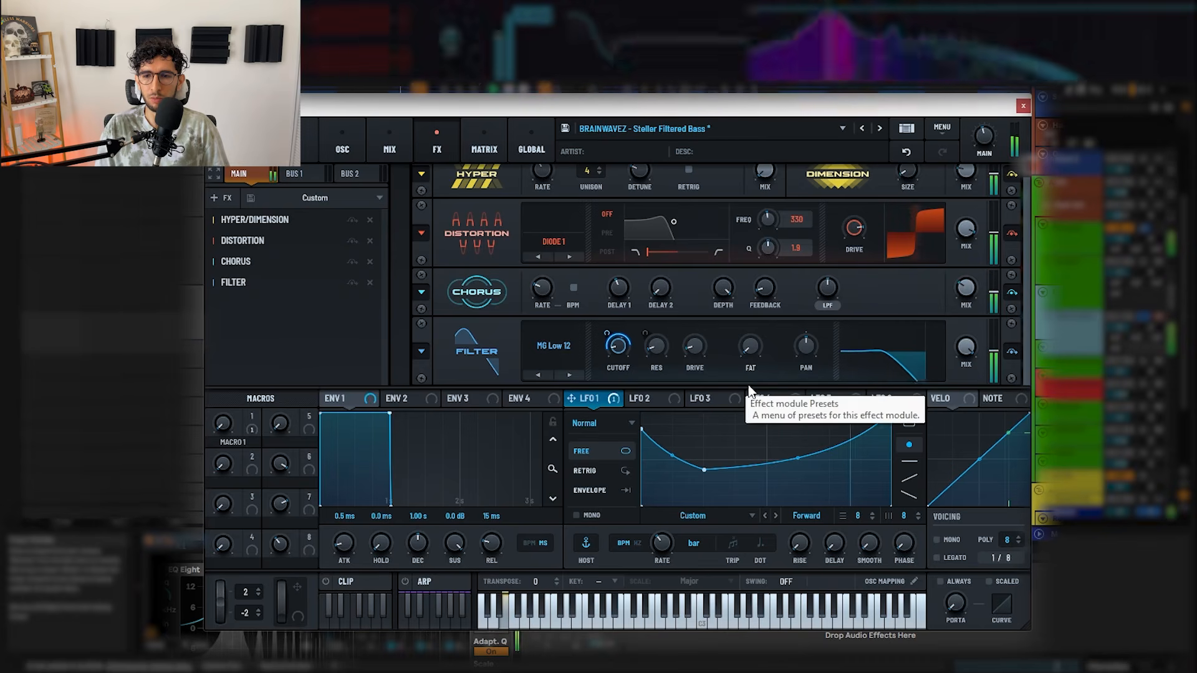
key("space")
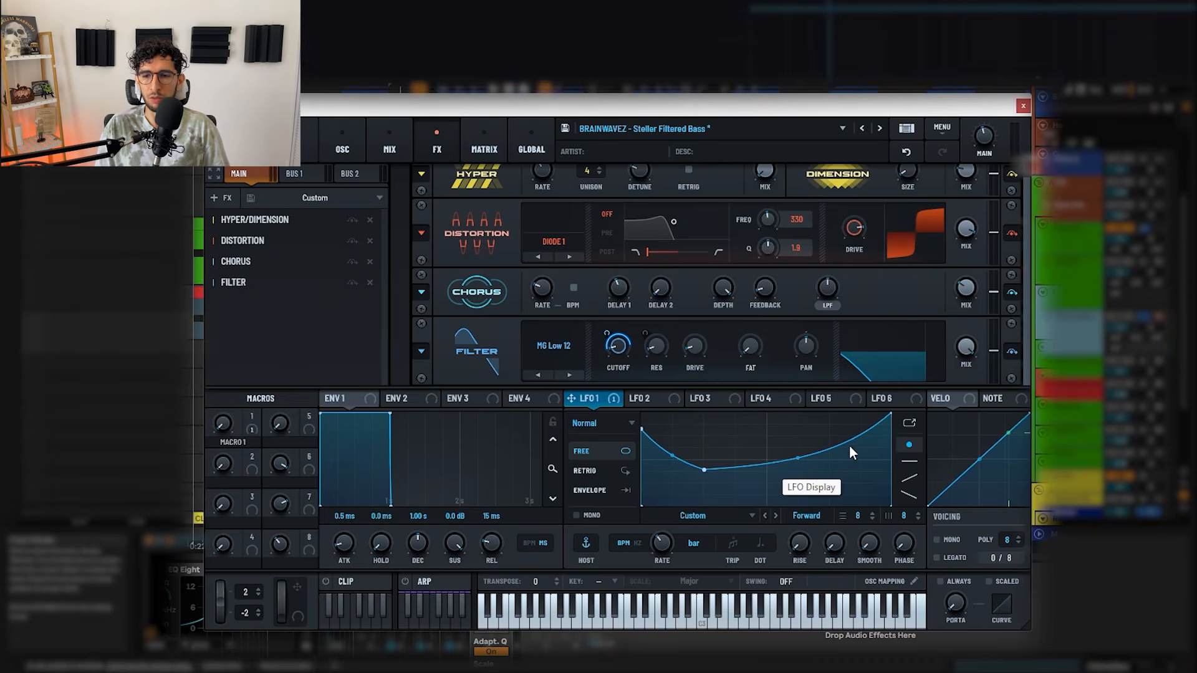
key("space")
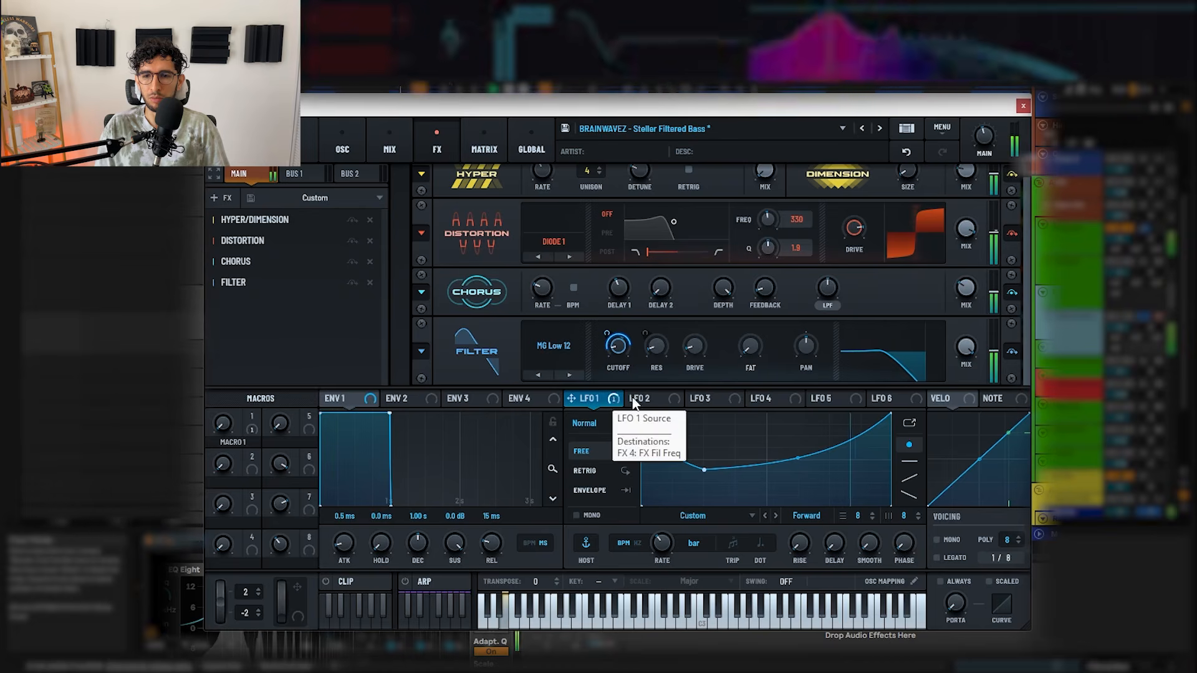
- Close the Serum 2 window, show the arrangement's automation and play the Filtered Bass clip at bar 11 with its Macro 1 automation
key("space")
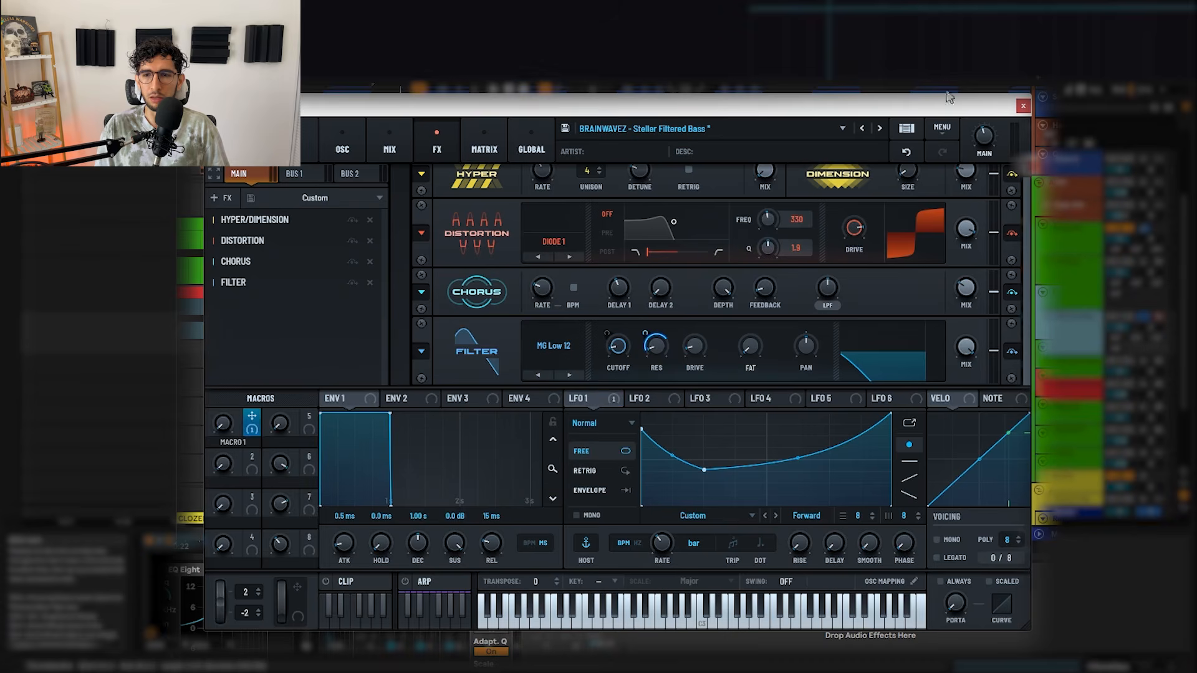
left_click(1023, 106)
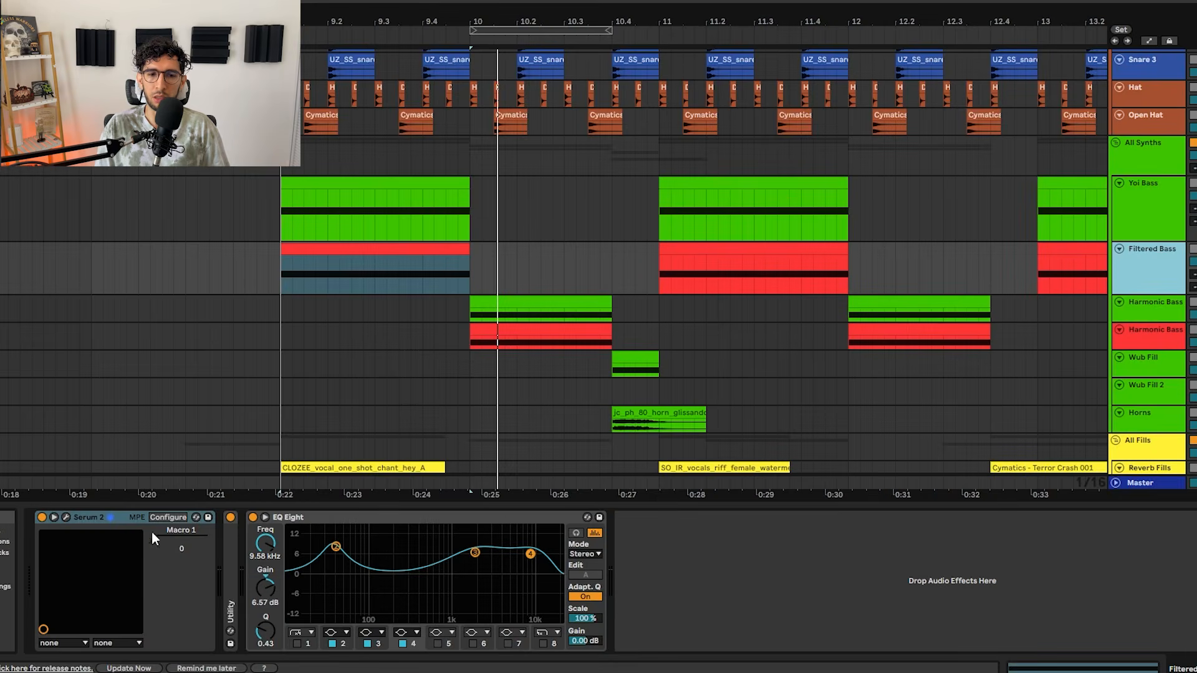
key("a")
scroll(483, 267, "right", 5)
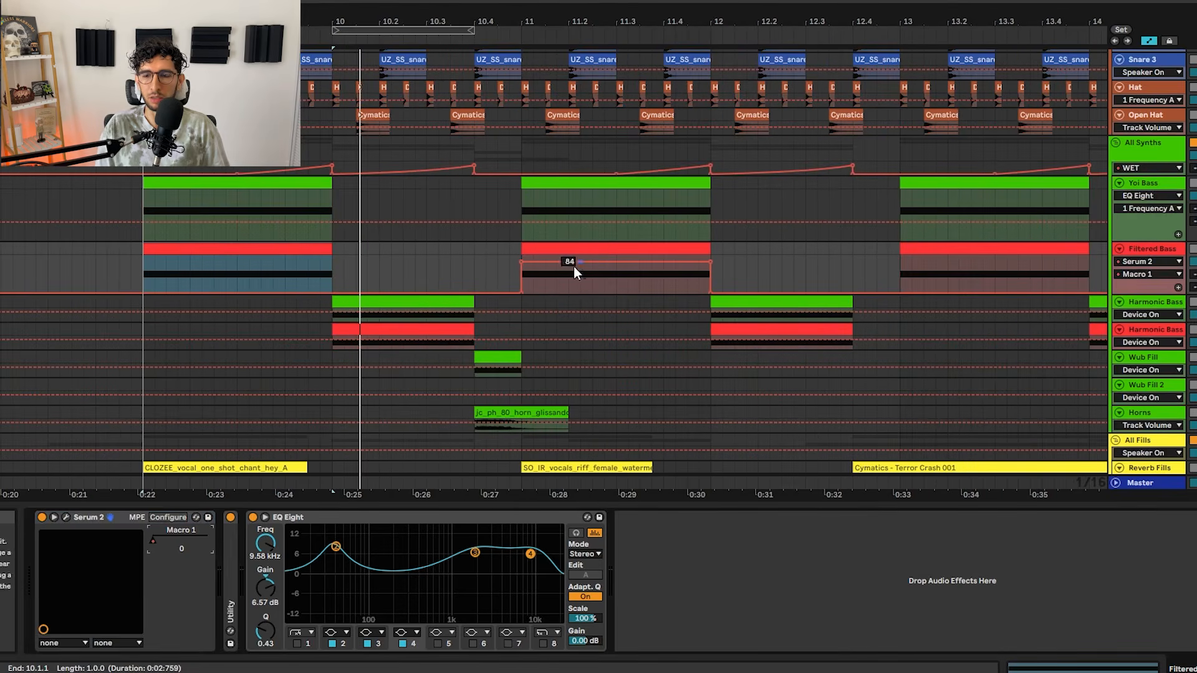
left_click(523, 247)
scroll(421, 248, "down", 5)
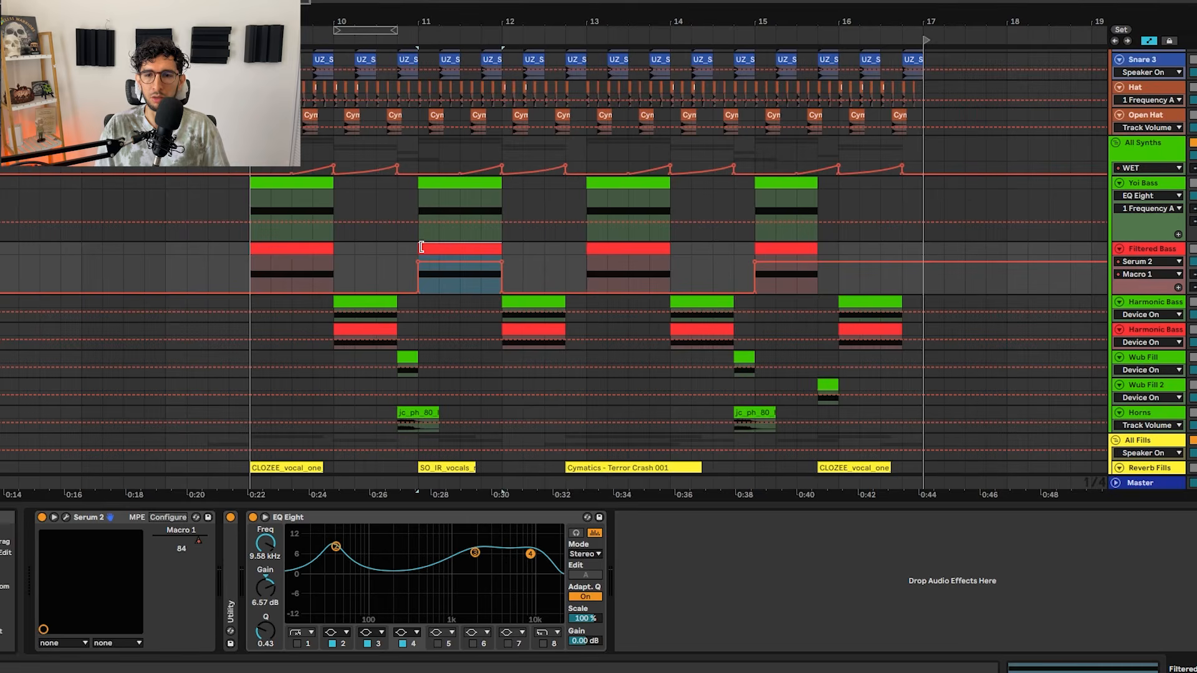
key("space")
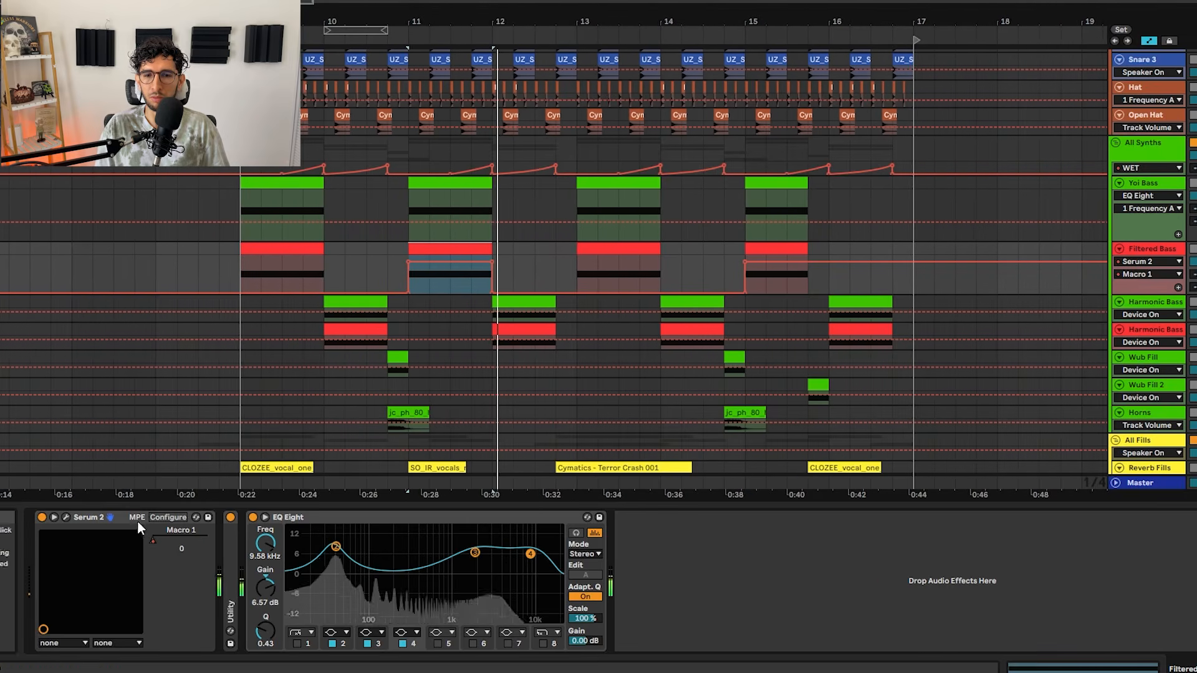
- Reopen the Filtered Bass patch during playback to check Macro 1's control of the effect filter's resonance, and close it again
left_click(65, 516)
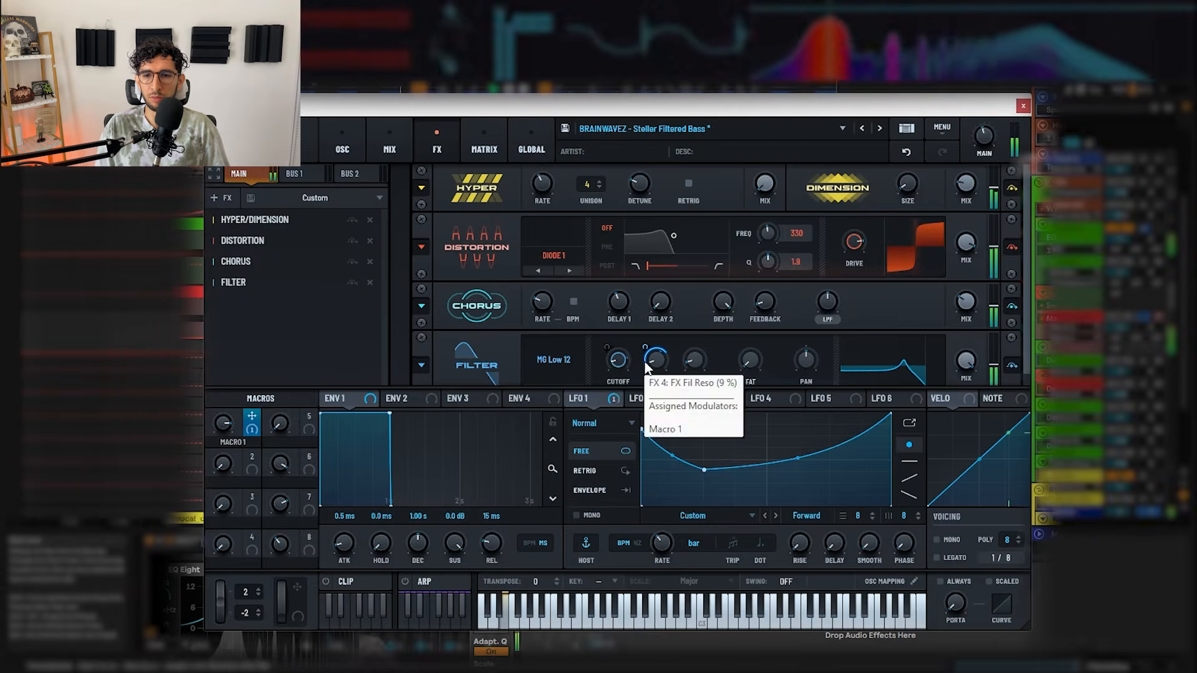
key("space")
left_click(1023, 106)
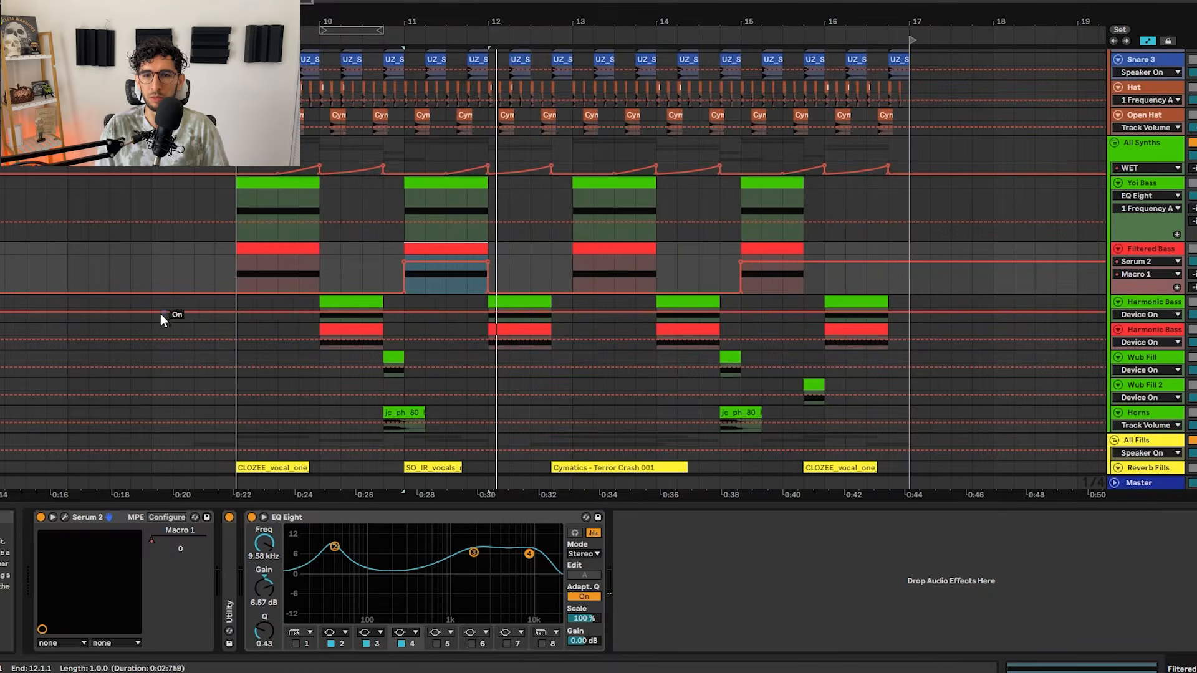
- Play the first and last Filtered Bass clips to compare the sound with different Macro 1 automation values
left_click(256, 242)
left_click(797, 250)
key("space")
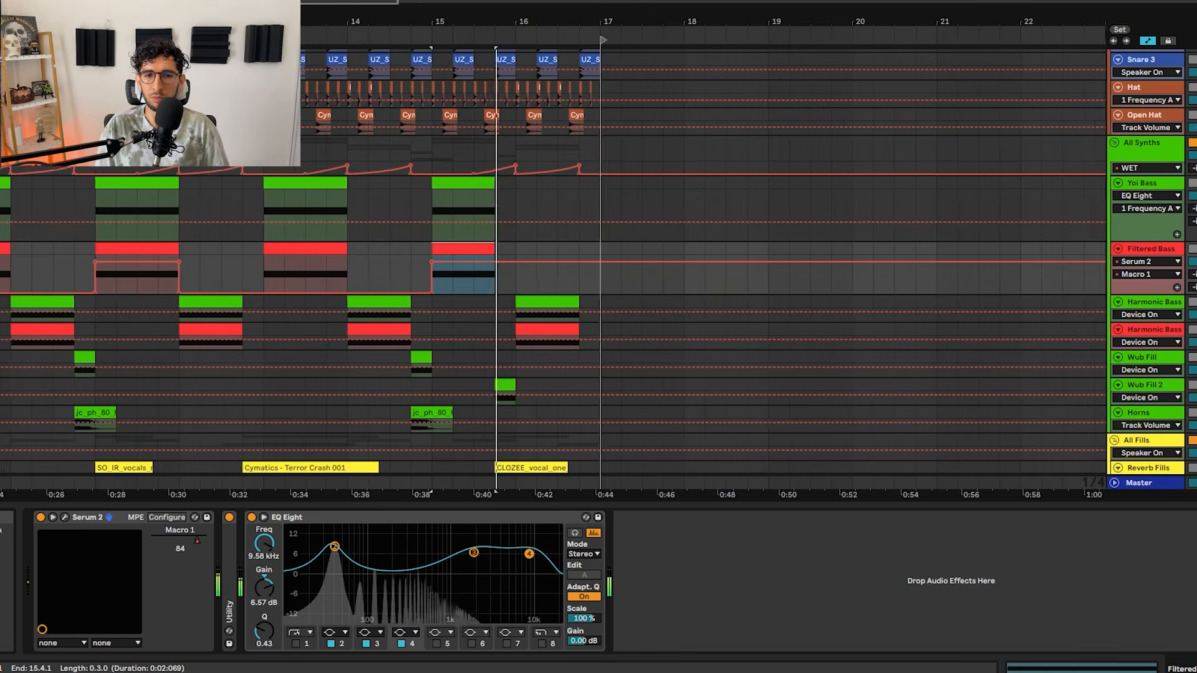
key("space")
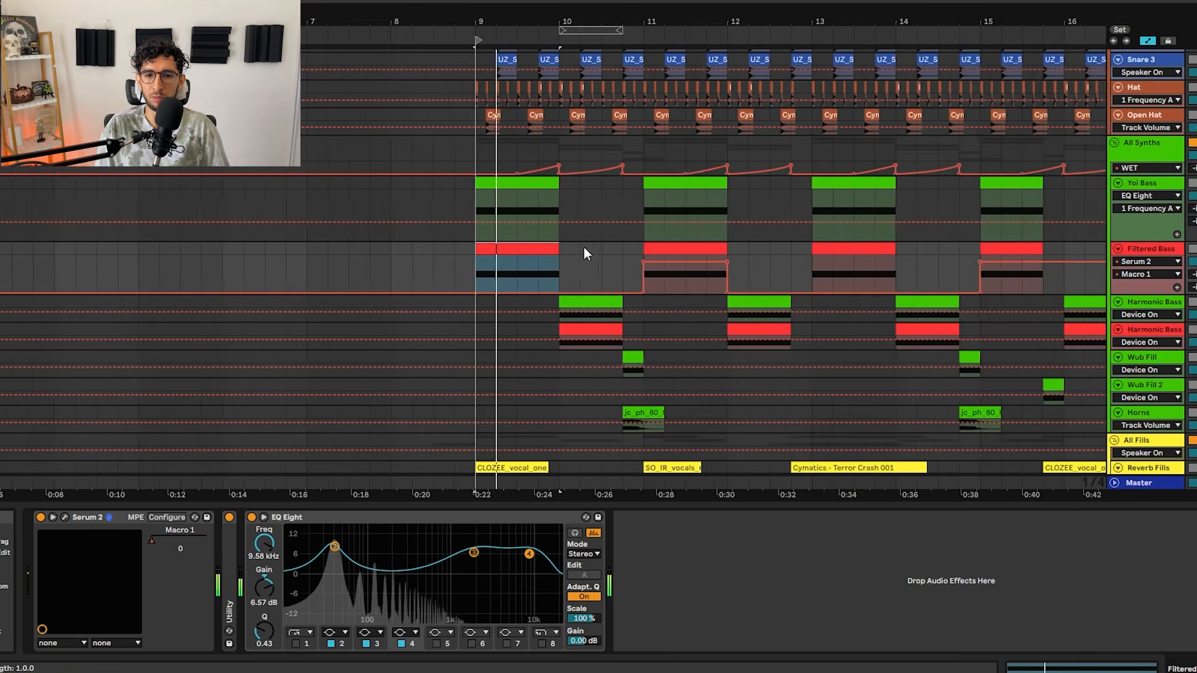
key("space")
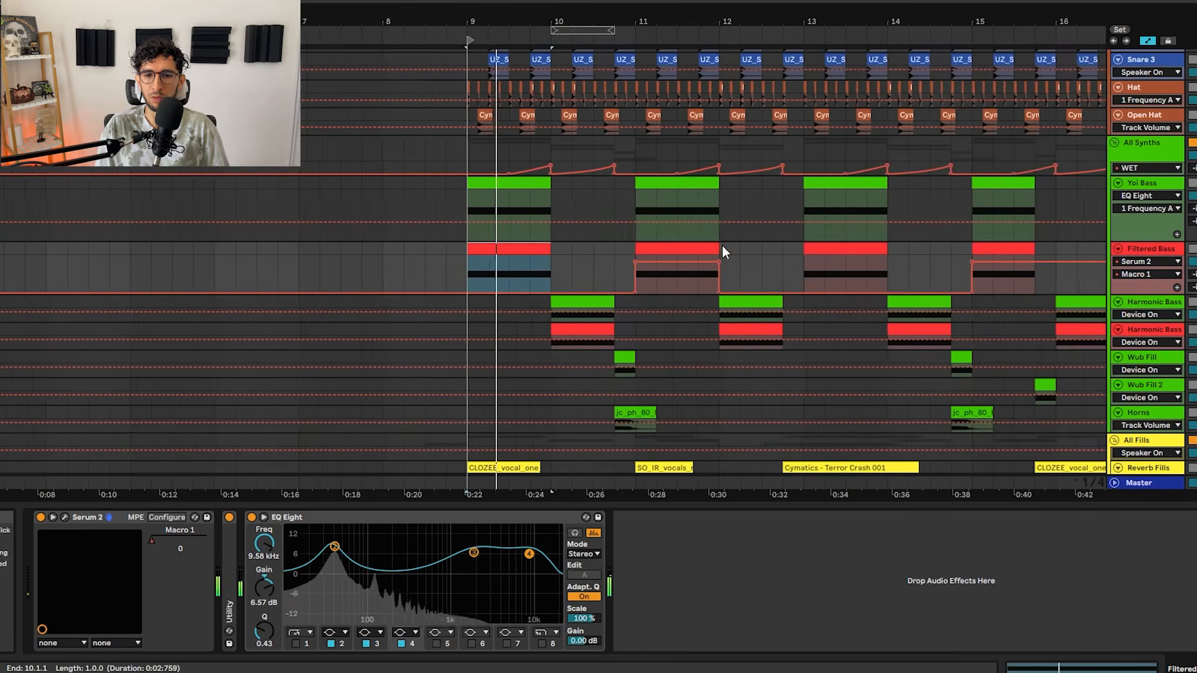
- Select the Filtered Bass clip at bar 11 and play it while examining its Macro 1 automation up close
scroll(722, 245, "up", 5)
left_click(727, 261)
left_click(569, 249)
scroll(568, 251, "up", 4)
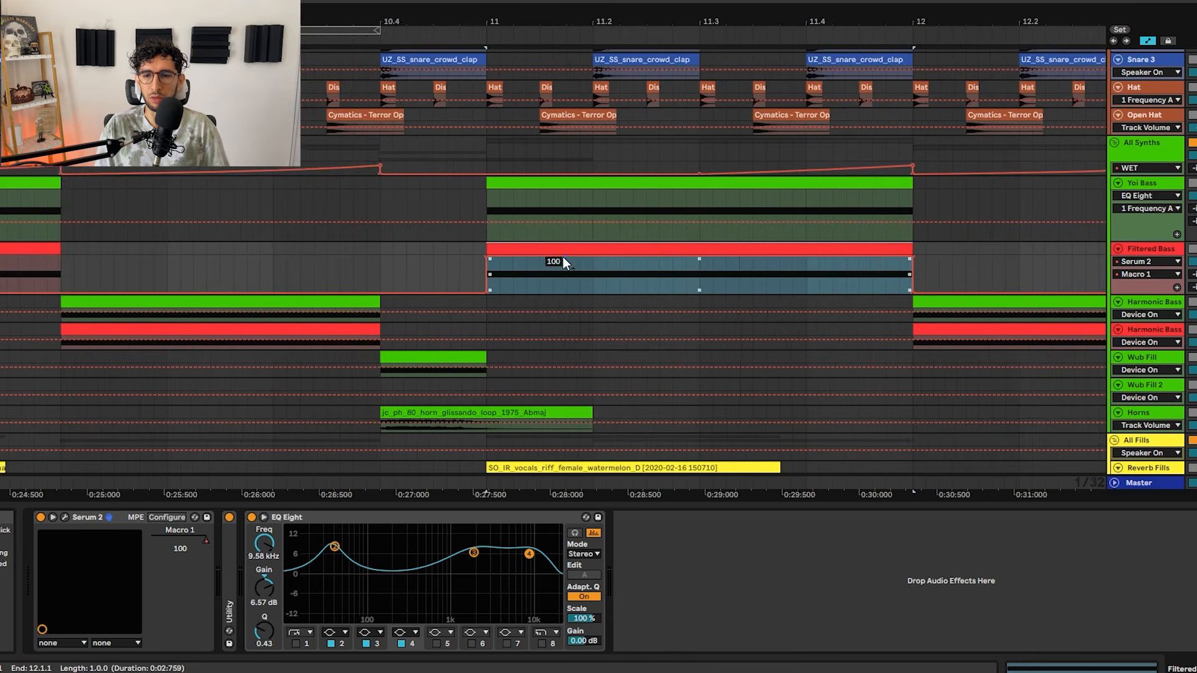
key("space")
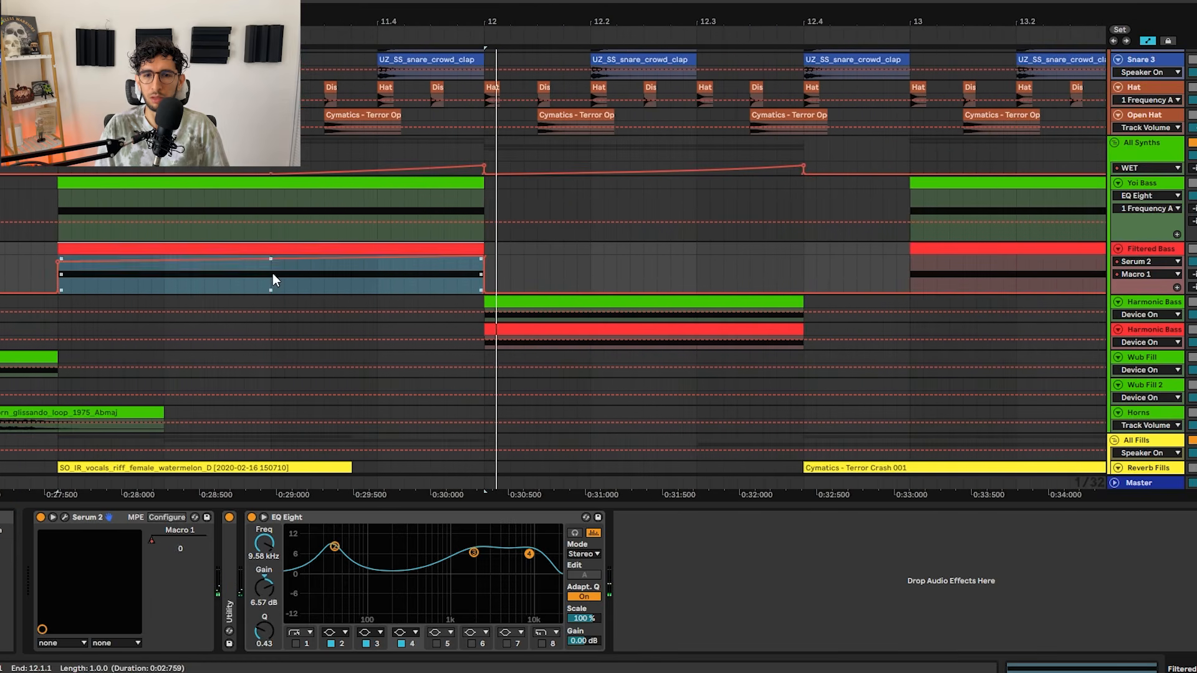
- Try Macro 1 automation values of 55 and 40 over the Filtered Bass clip at bar 11 during playback, and return it to 84
left_click(272, 262)
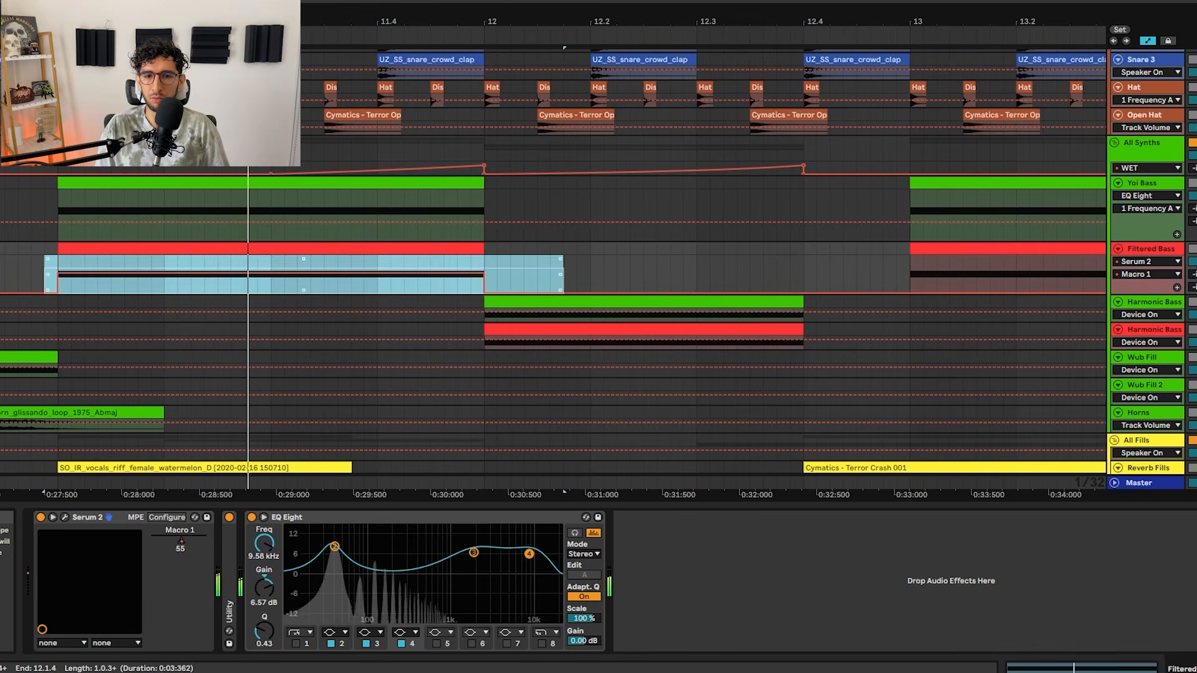
left_click_drag(301, 268, 302, 275)
key("space")
key("space")
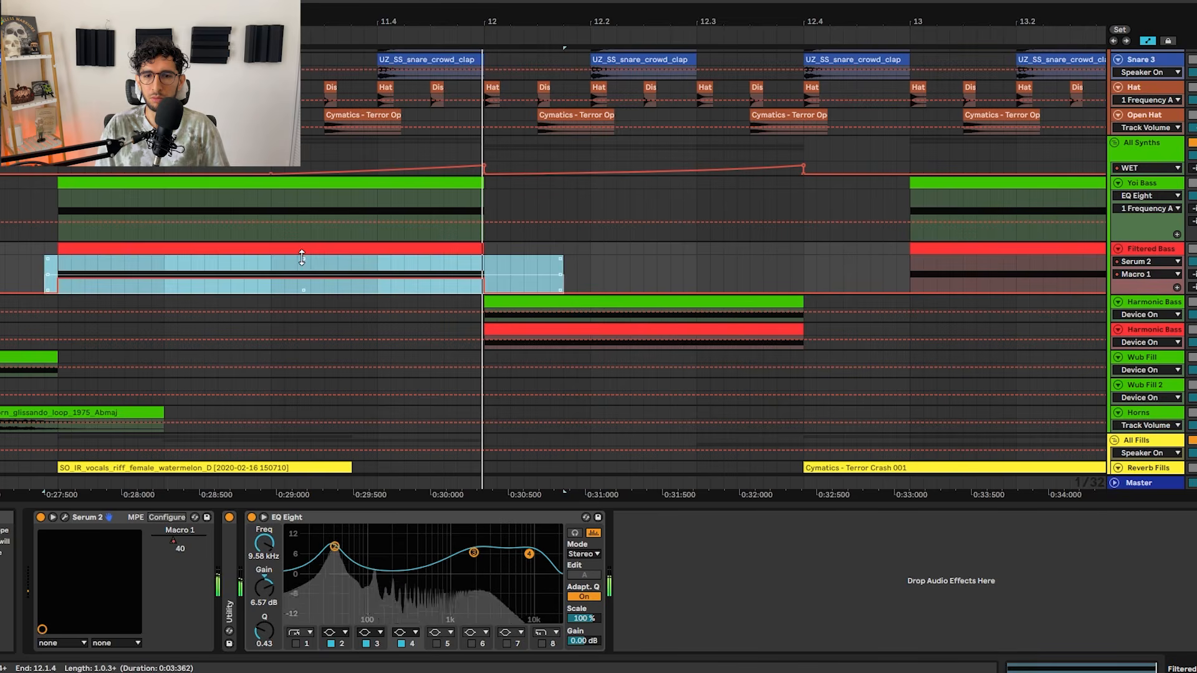
left_click_drag(301, 258, 301, 247)
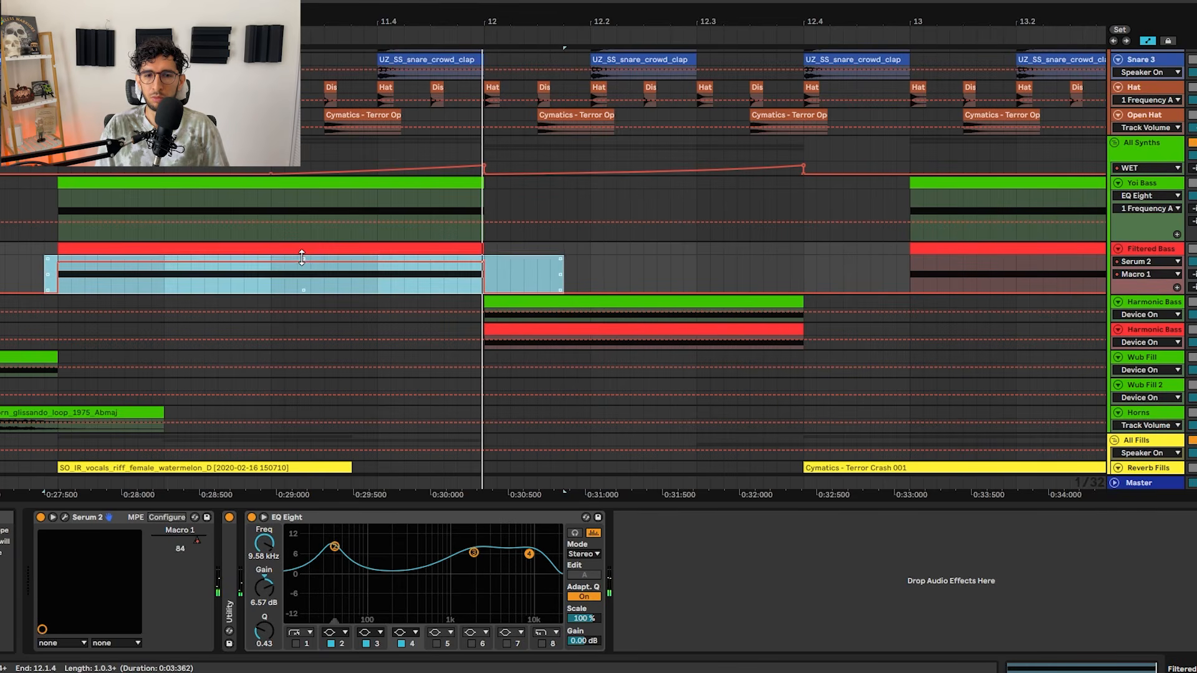
- Play the clip again and review Macro 1's assignment to the MG Low 12 filter's resonance in the Filtered Bass patch
left_click(18, 274)
left_click(59, 256)
key("space")
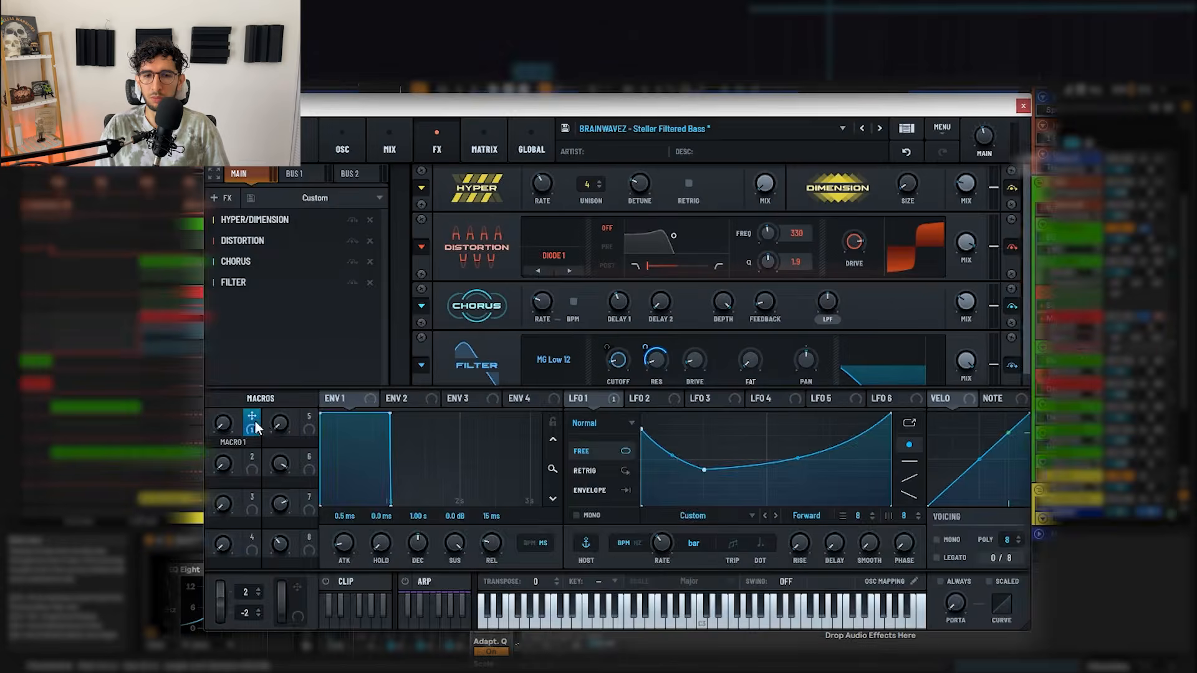
mouse_move(645, 348)
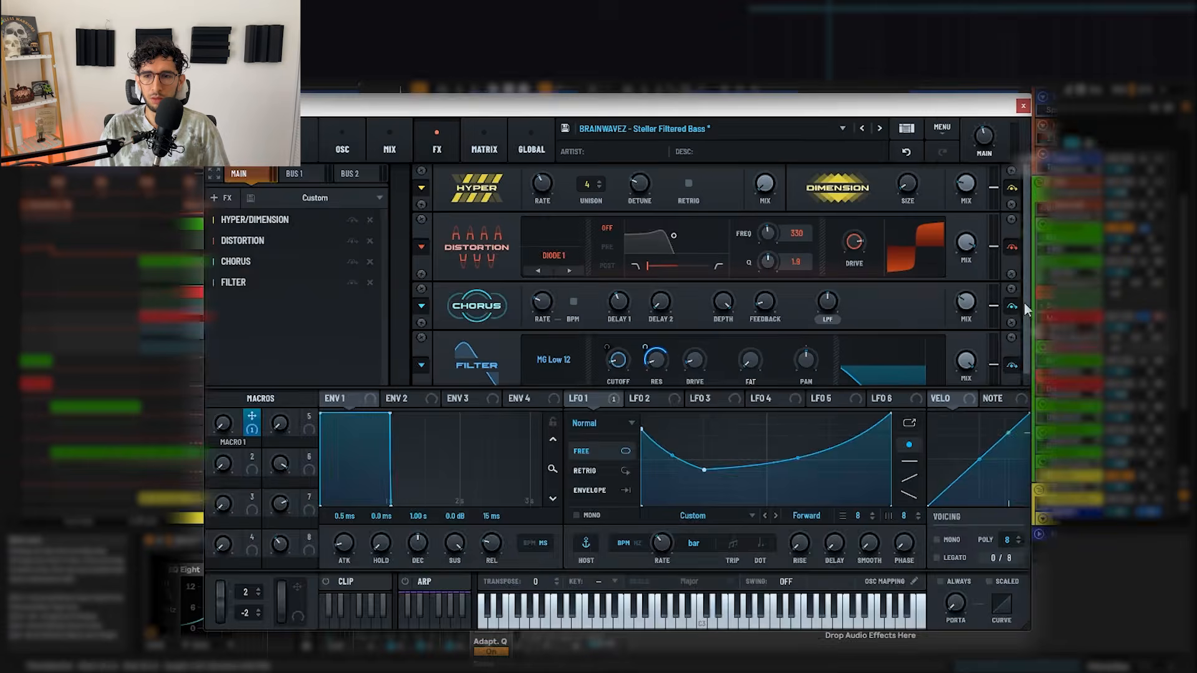
left_click_drag(1059, 372, 1054, 408)
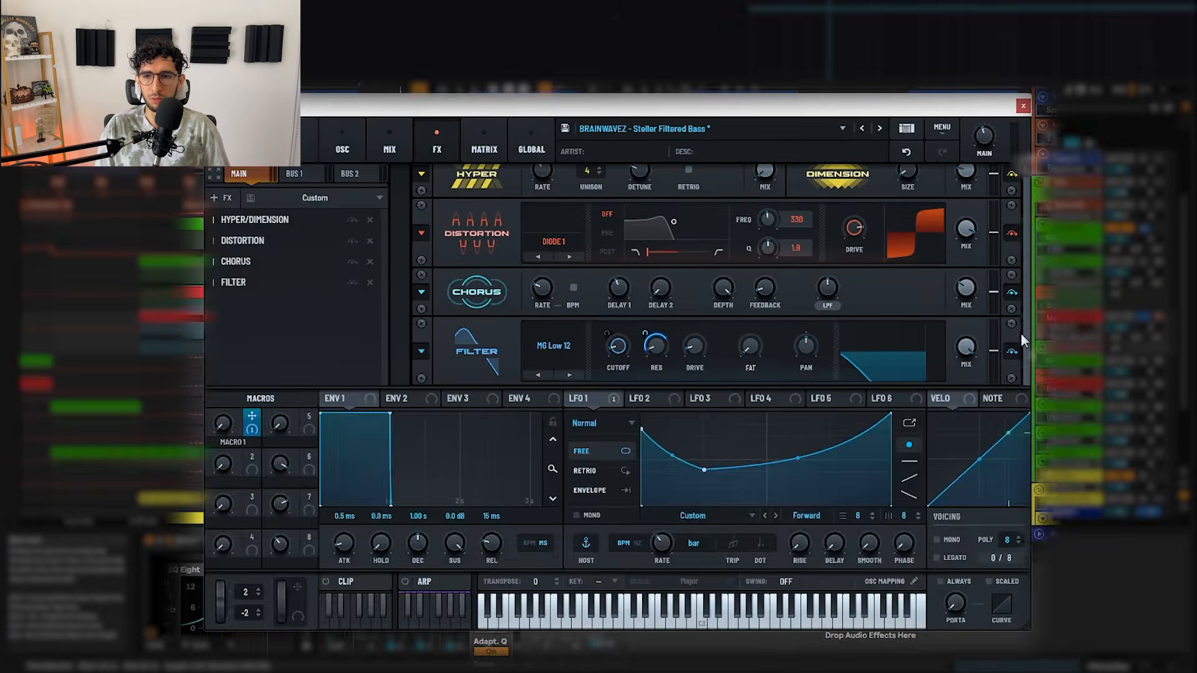
left_click(1022, 104)
- Hide the automation, solo both Harmonic Bass tracks together and play them from bar 10
key("a")
scroll(630, 248, "down", 5)
key("a")
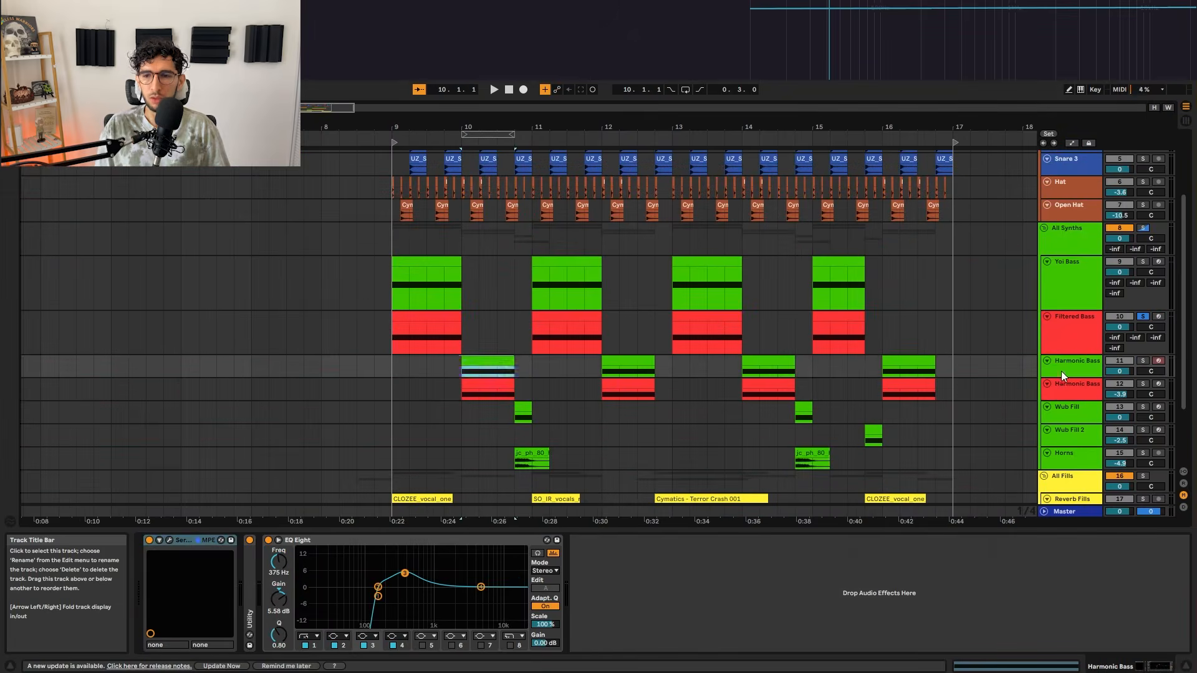
left_click(1062, 374)
left_click(1064, 387, "shift")
key("s")
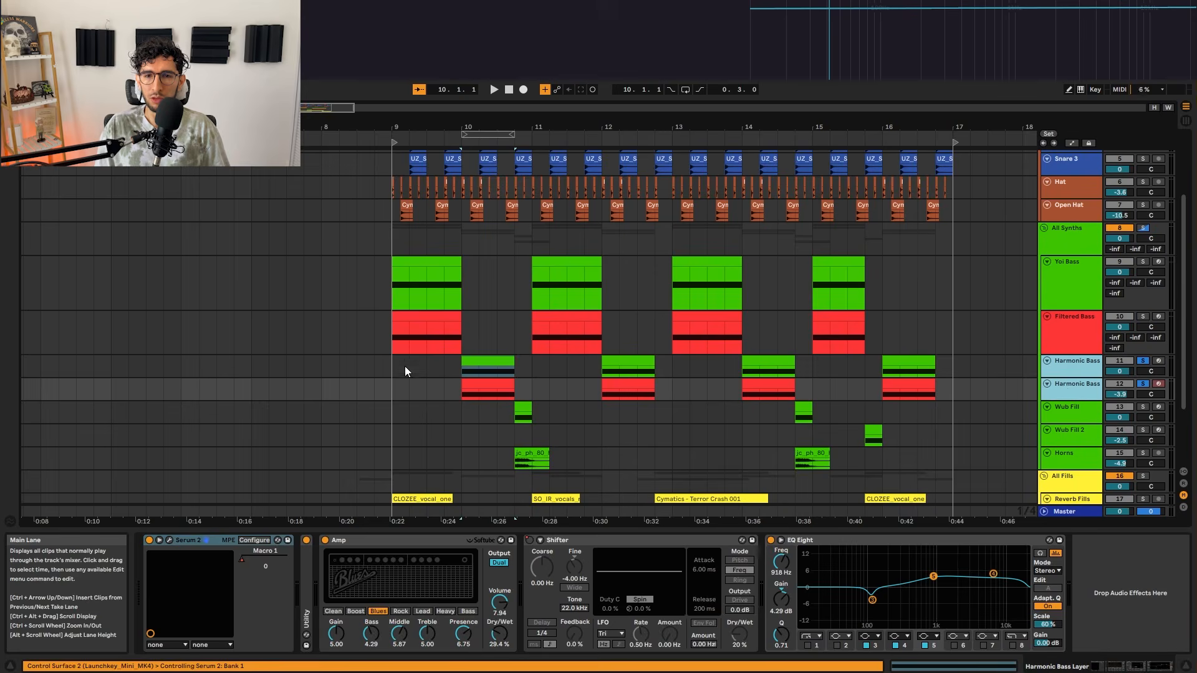
left_click(448, 367)
key("space")
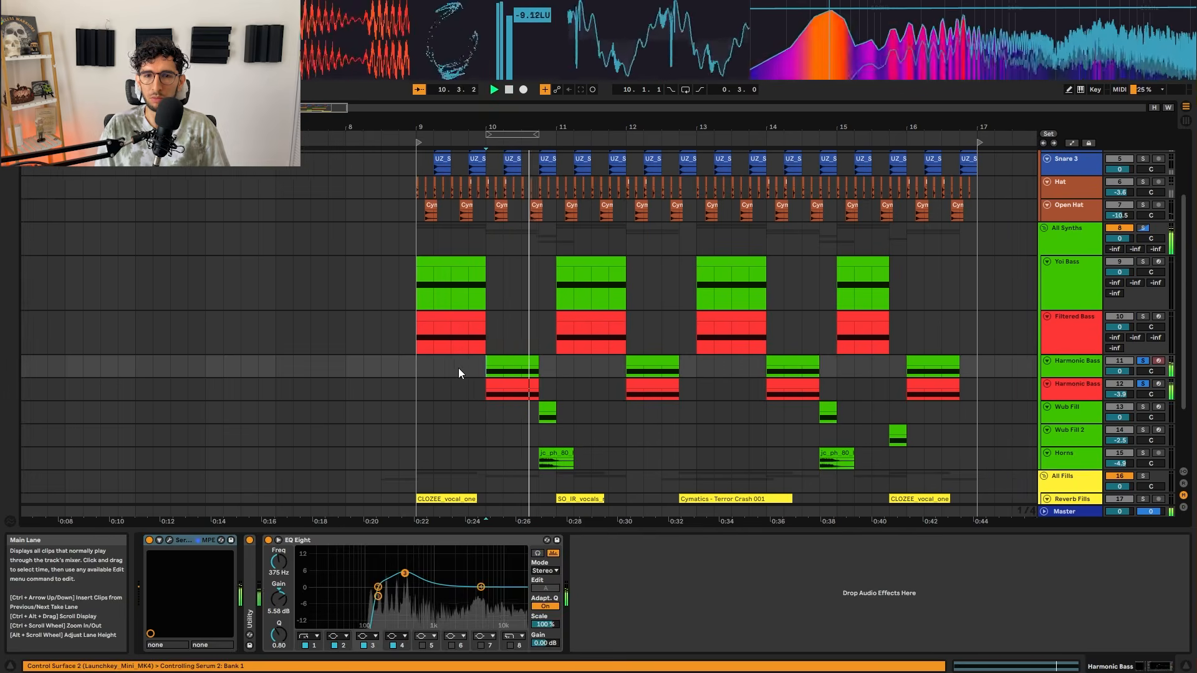
key("space")
- Solo the Harmonic Bass and Harmonic Bass Layer tracks one at a time and play each from bar 10
scroll(459, 368, "up", 5)
left_click(534, 361)
left_click(538, 382)
key("s")
left_click(543, 364)
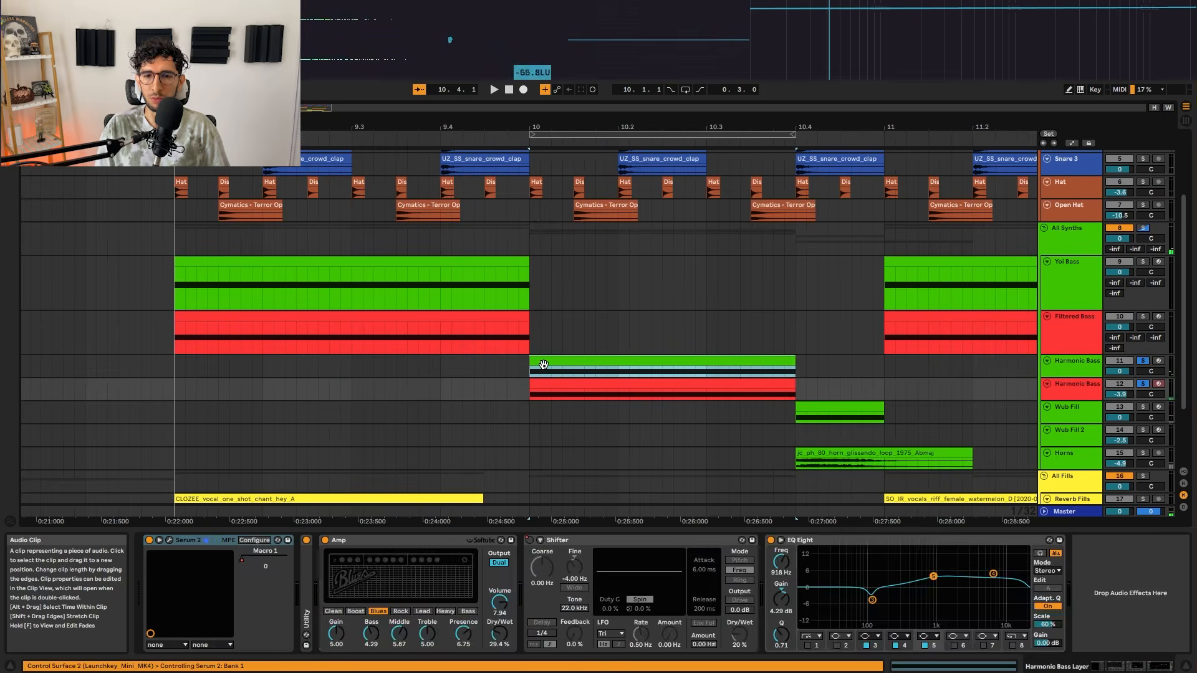
key("s")
key("space")
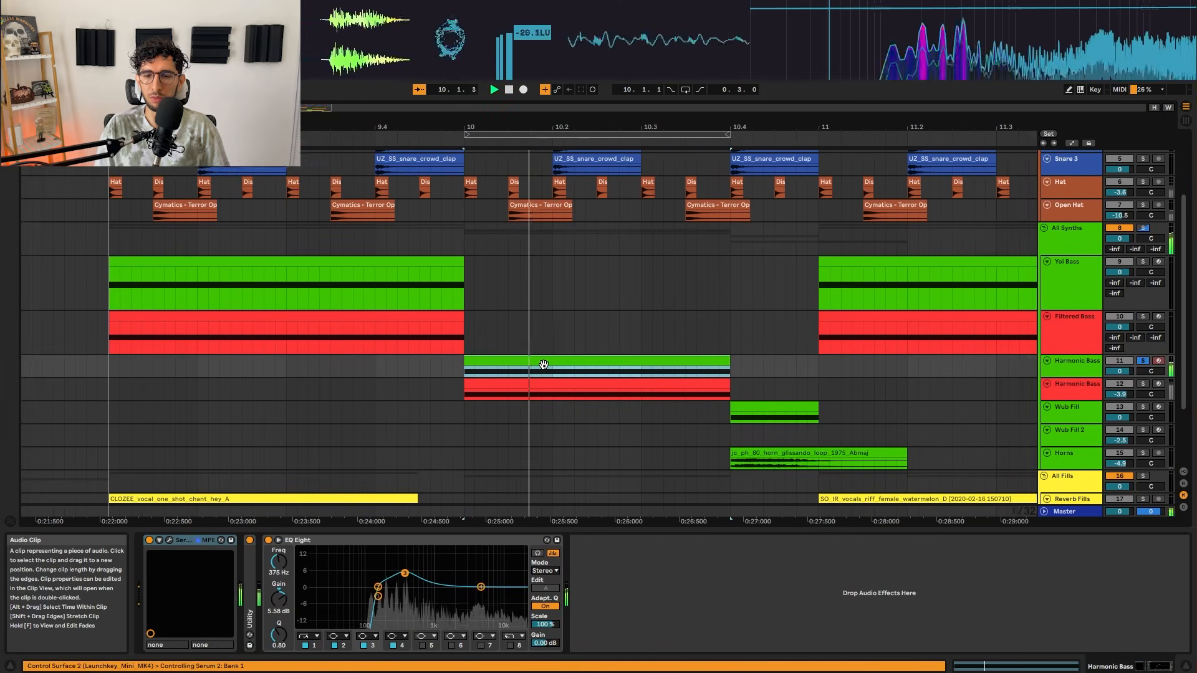
left_click(414, 383)
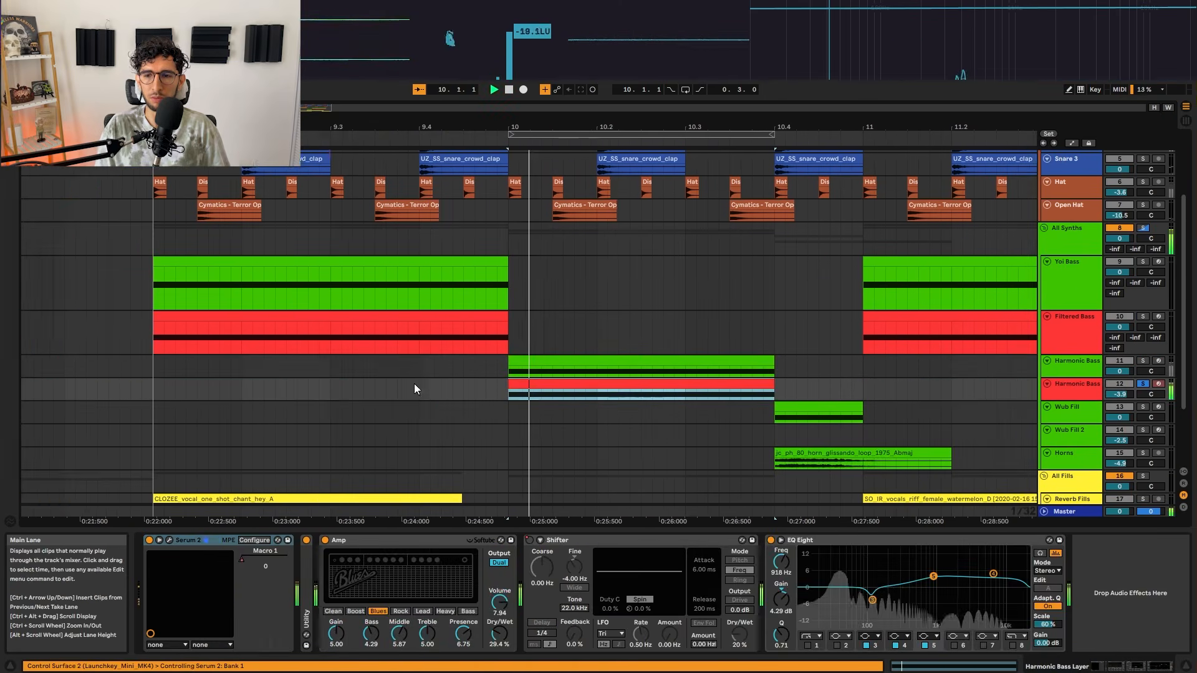
- Open the Harmonic Bass Serum 2 patch, check LFO 1's level assignments, switch on oscillator B and review its unison and detune during playback
left_click(408, 365)
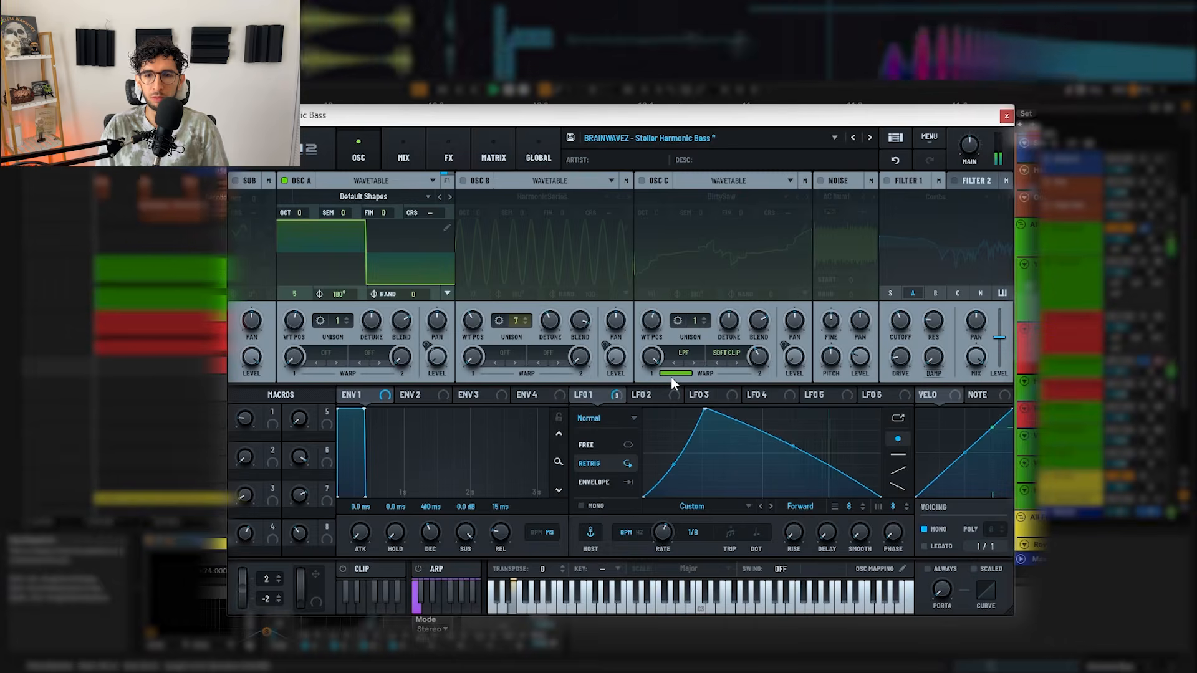
left_click(591, 394)
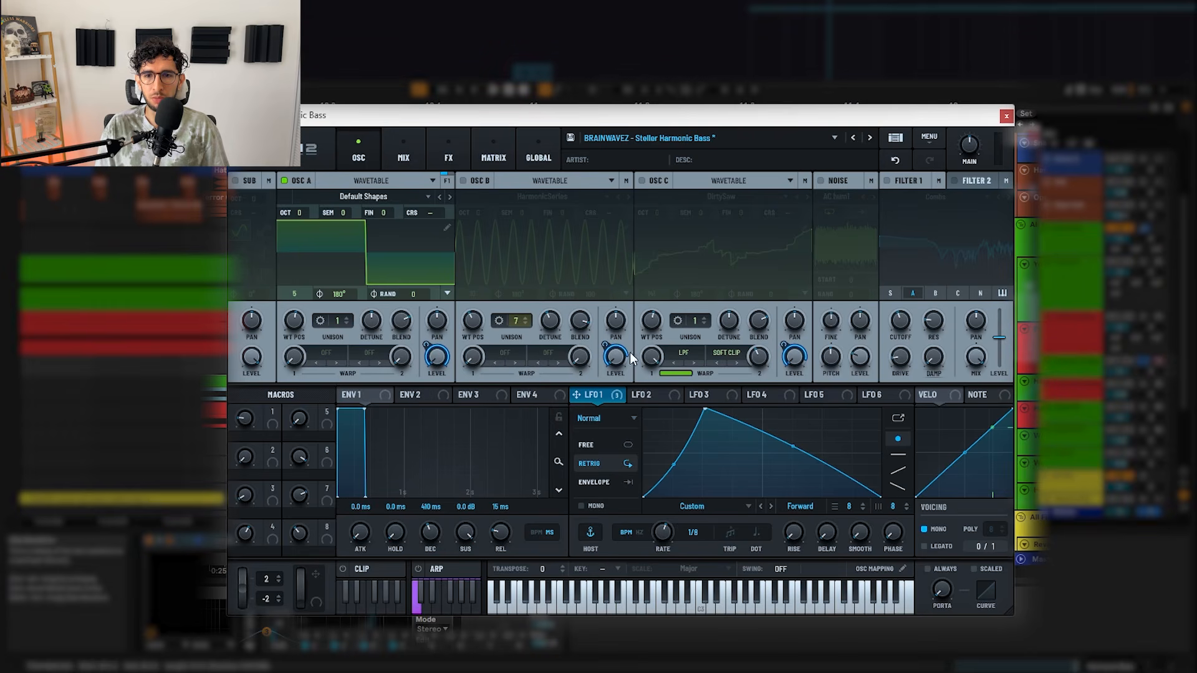
left_click(464, 181)
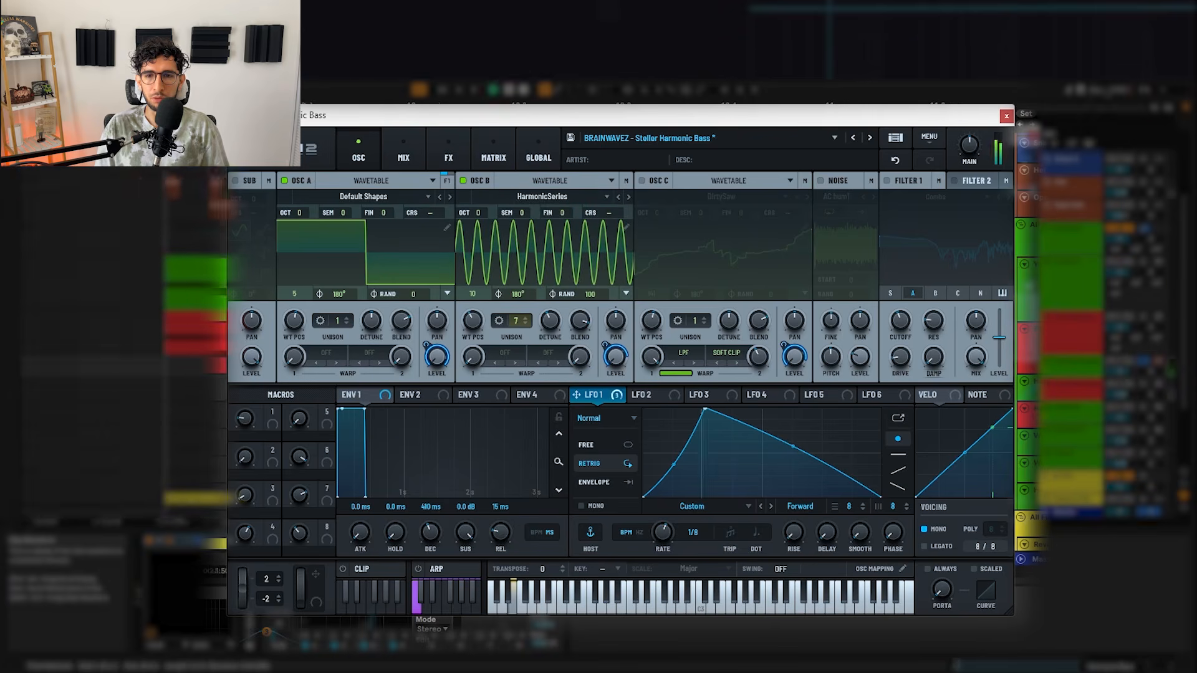
key("space")
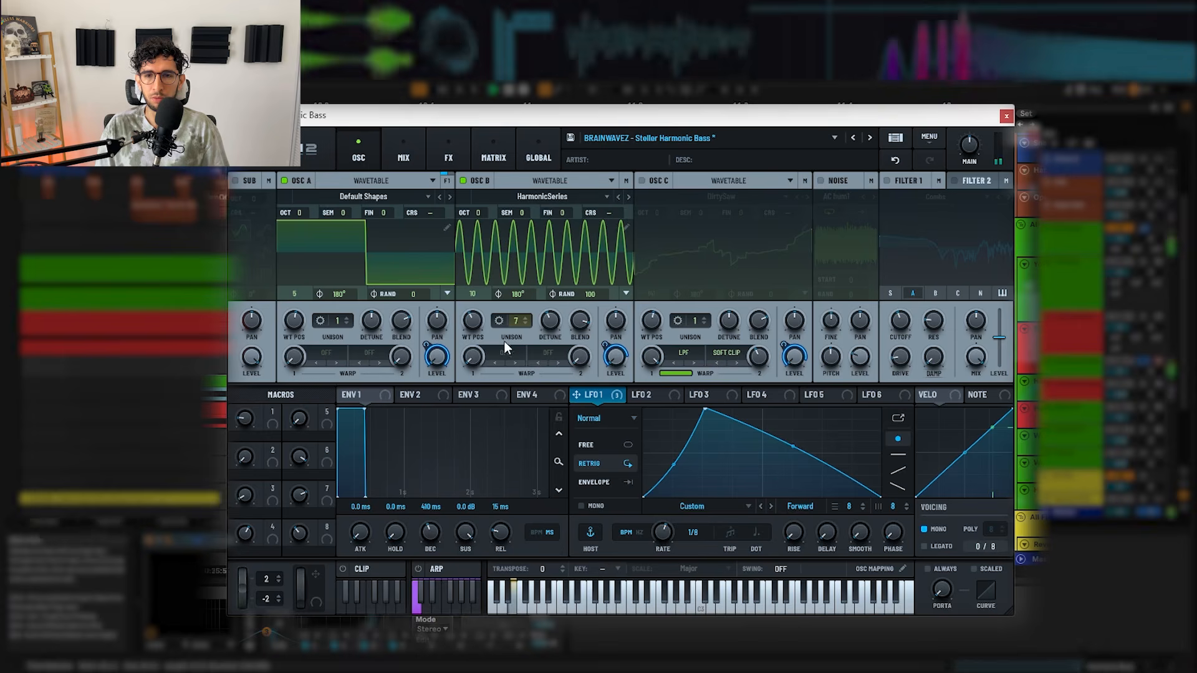
key("space")
mouse_move(476, 320)
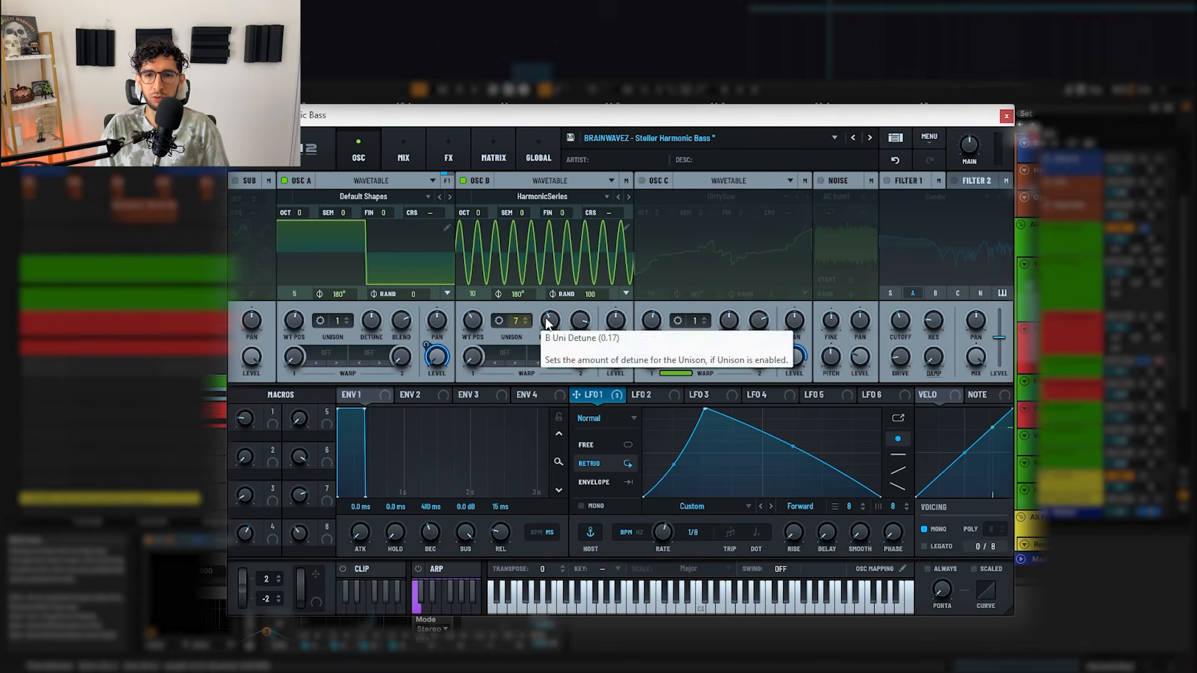
mouse_move(538, 315)
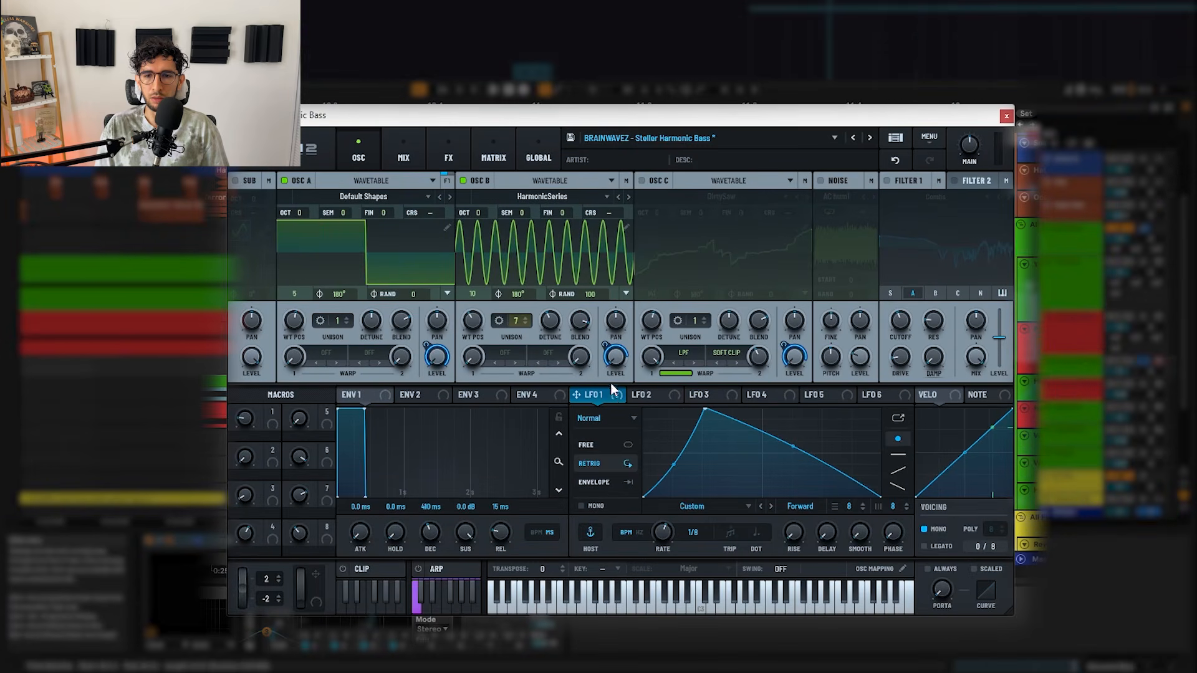
mouse_move(606, 346)
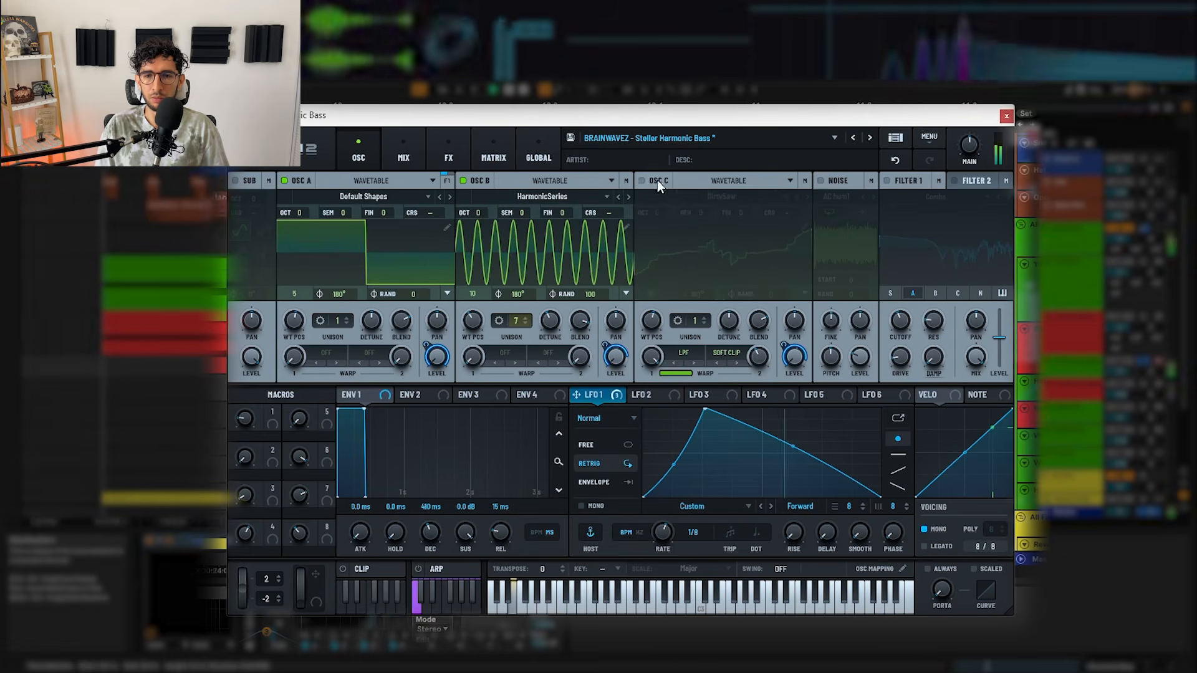
- Switch on oscillator C and check which wavetable category its DirtySaw table belongs to
left_click(592, 169)
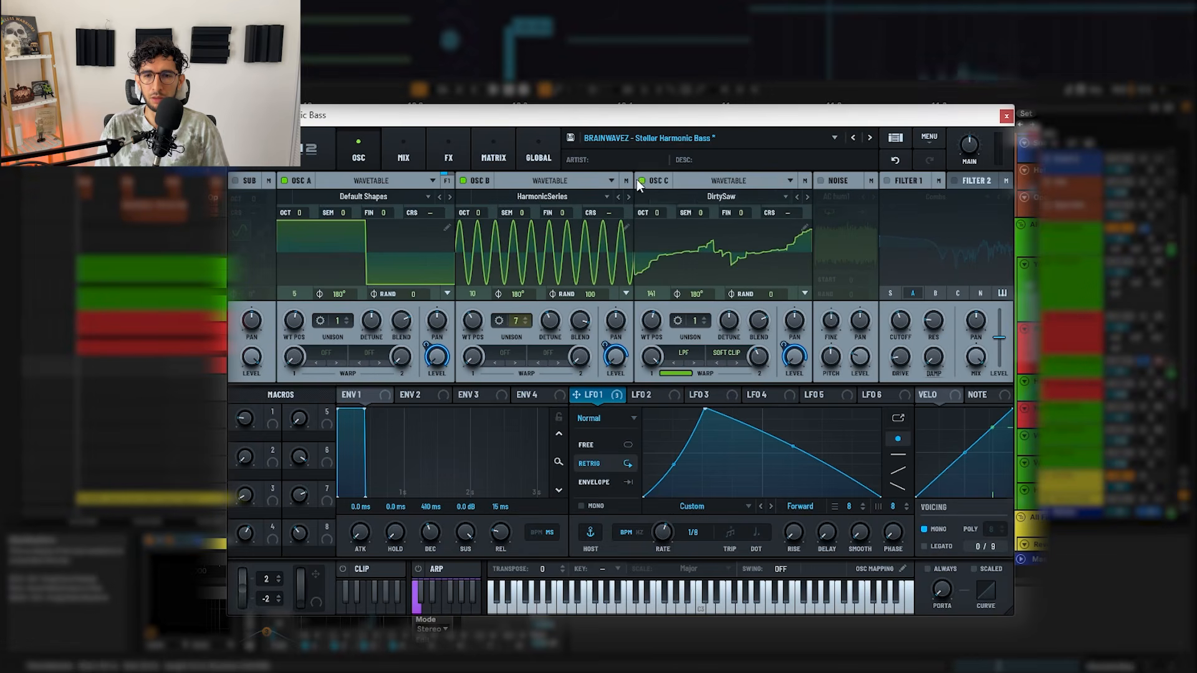
left_click(701, 201)
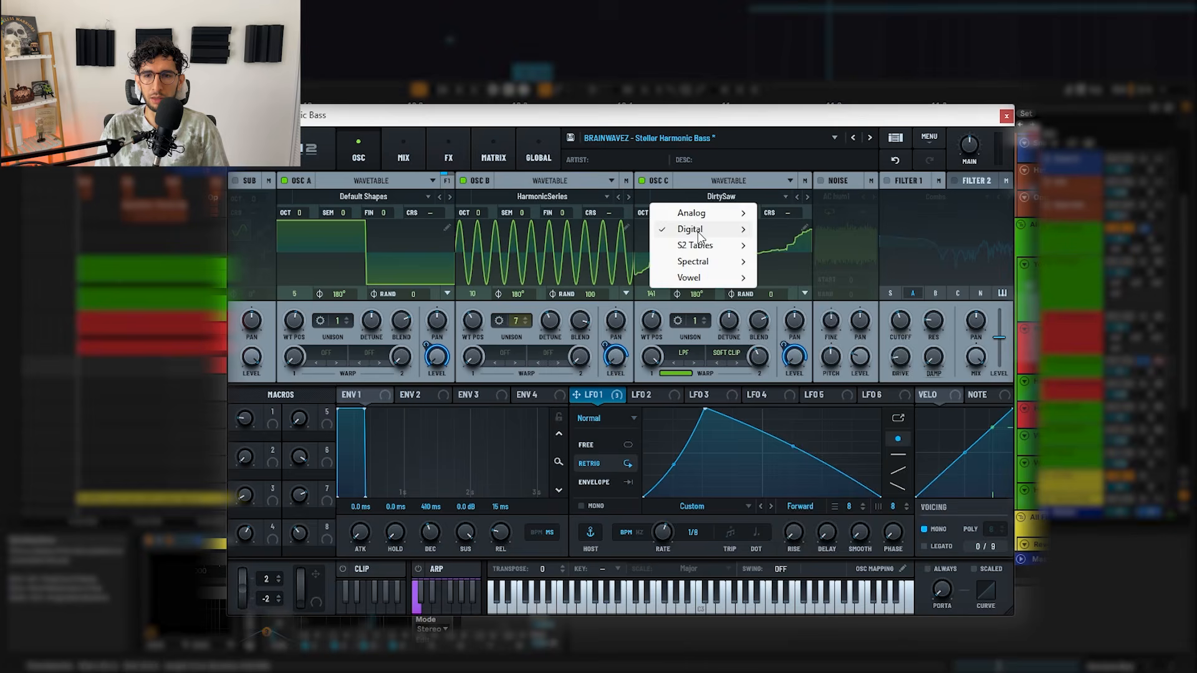
mouse_move(698, 233)
left_click(720, 166)
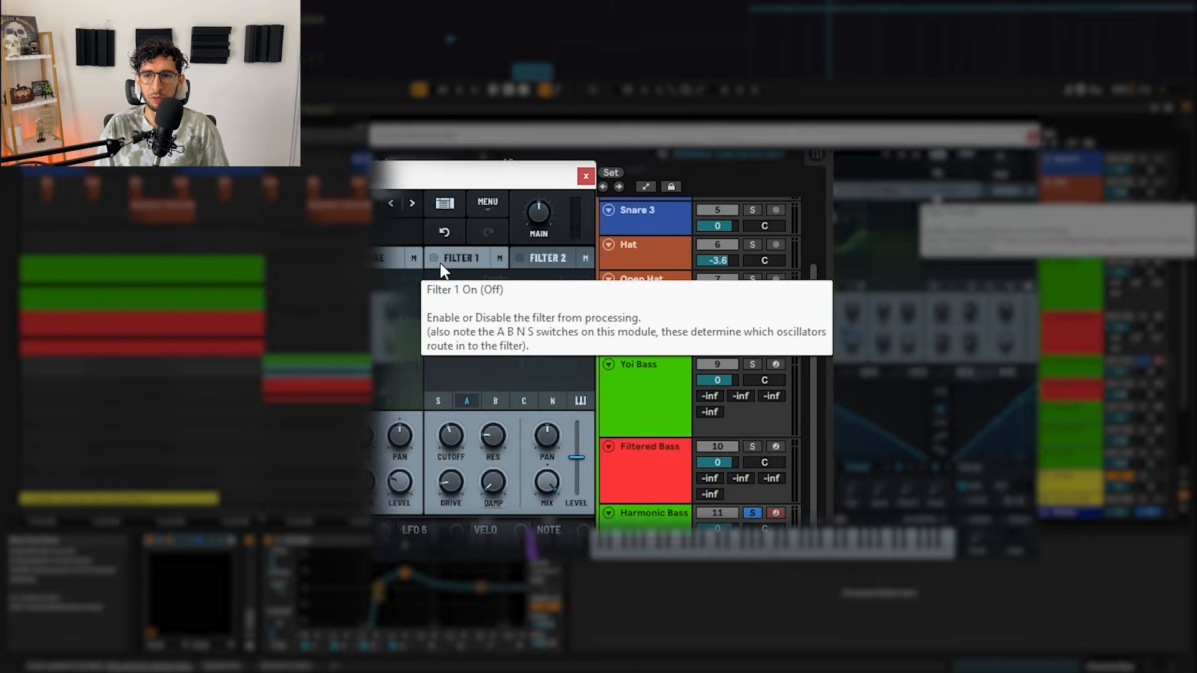
- Enable Filter 1 in the Harmonic Bass patch and look at its Combs filter type while playing
left_click(886, 181)
left_click(953, 197)
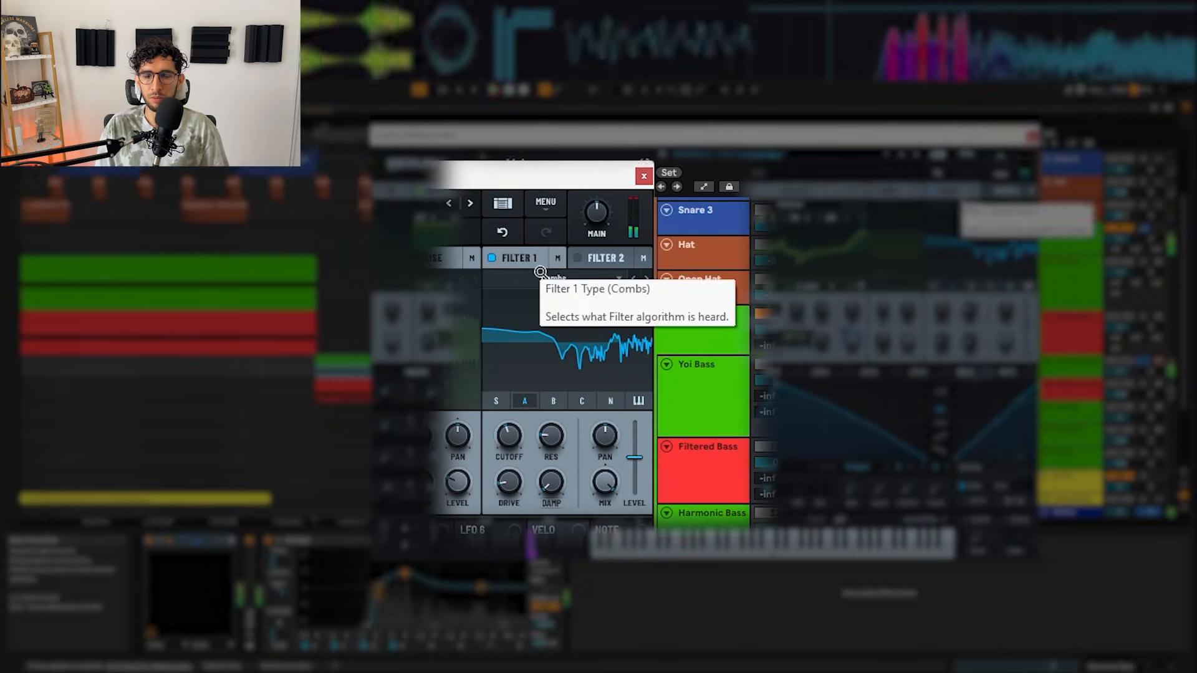
- Check Filter 1's oscillator A routing and drive in the Harmonic Bass patch during playback
left_click(571, 401)
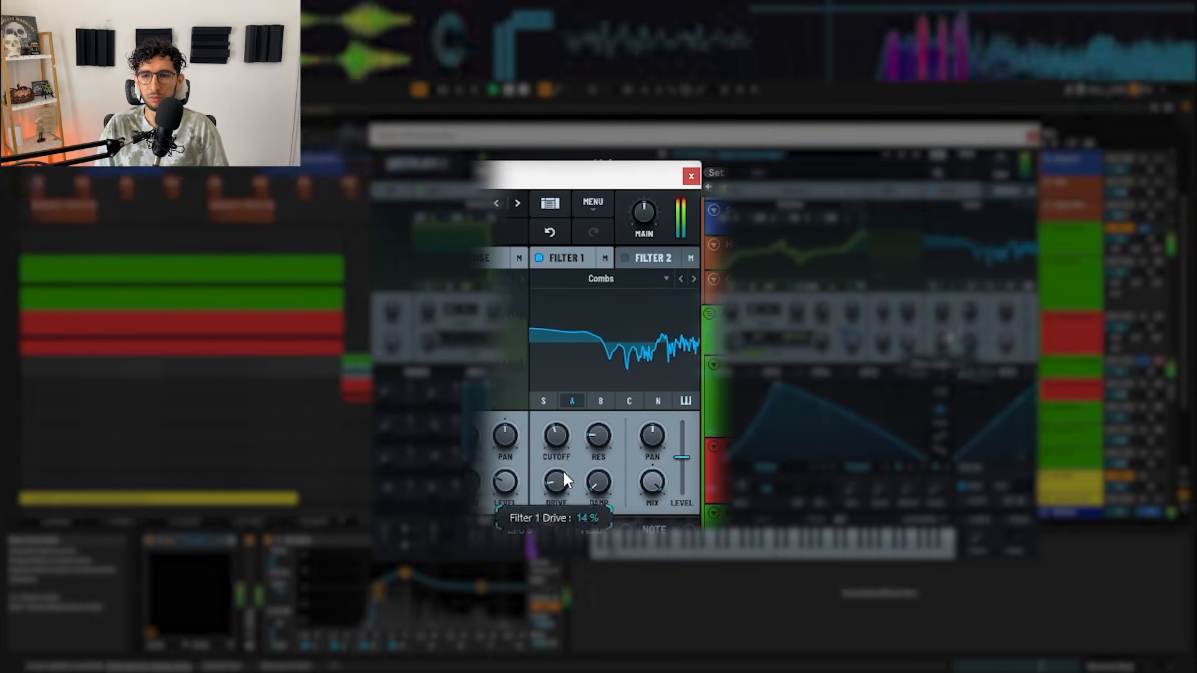
key("space")
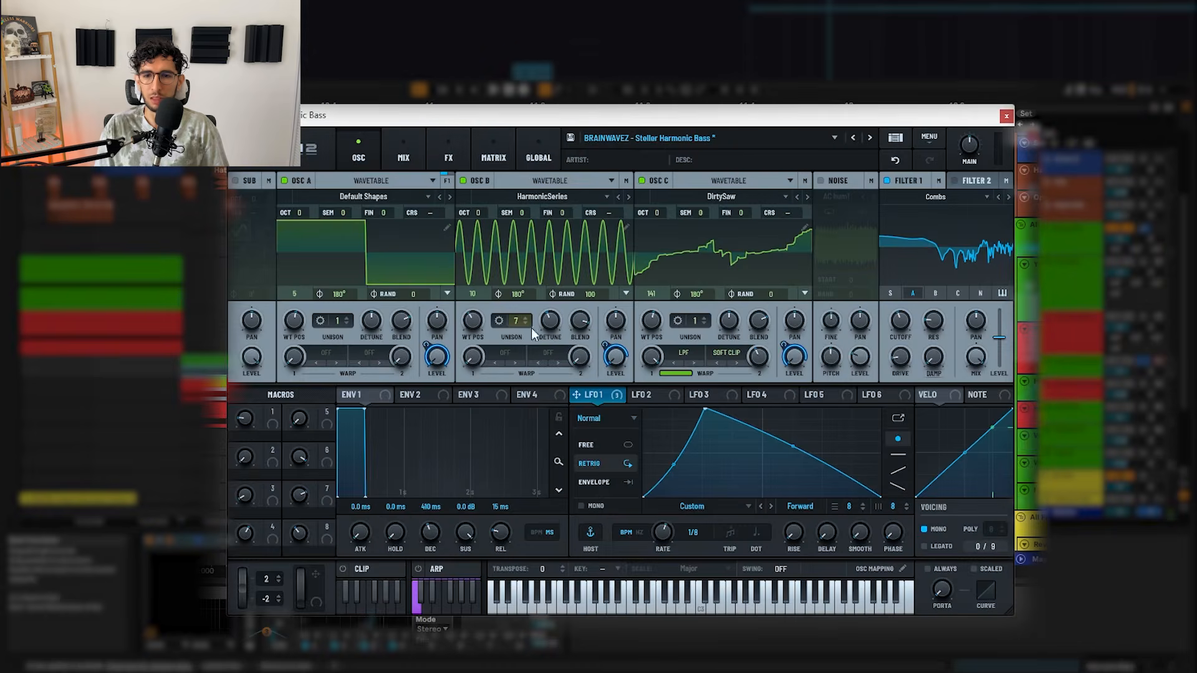
- Switch on the Harmonic Bass patch's multiband Compressor, Hyper/Dimension and Chorus effects one by one while auditioning the sound
left_click(431, 149)
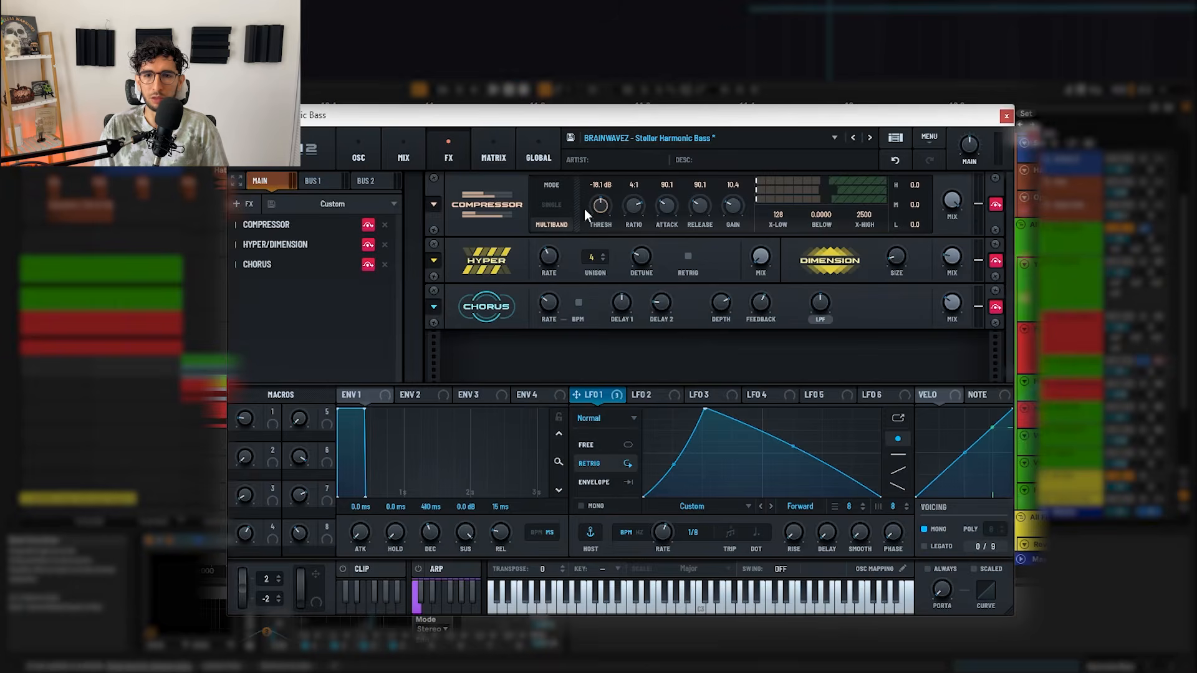
left_click(997, 205)
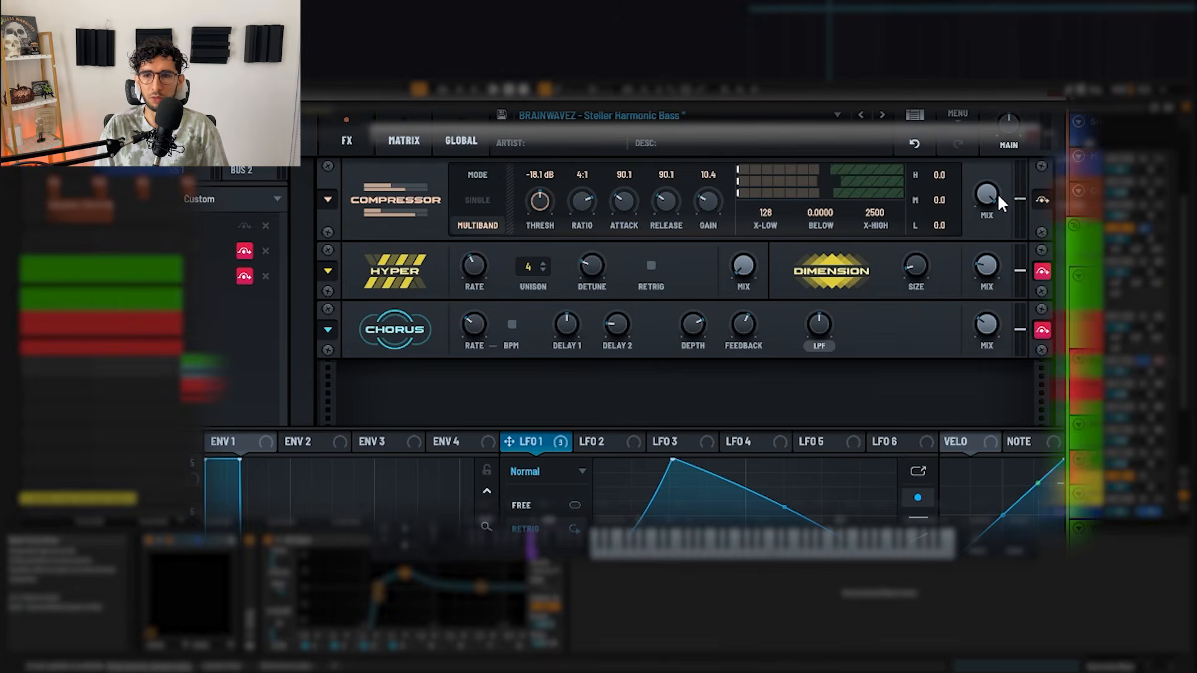
key("space")
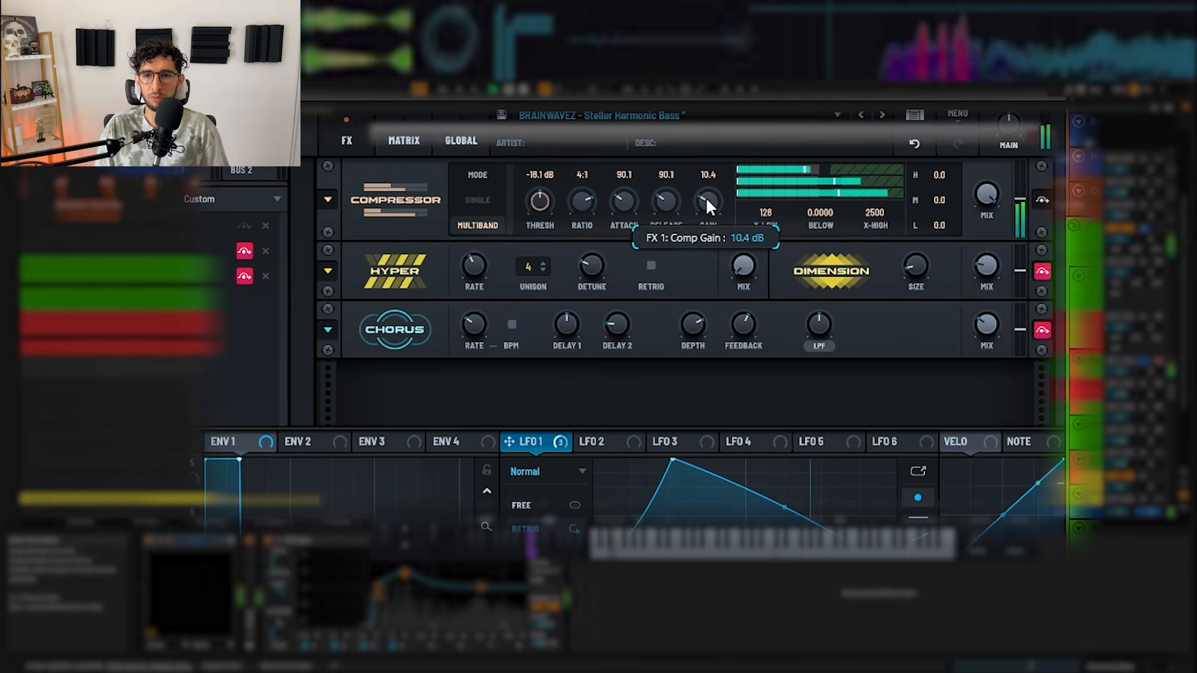
left_click(1042, 270)
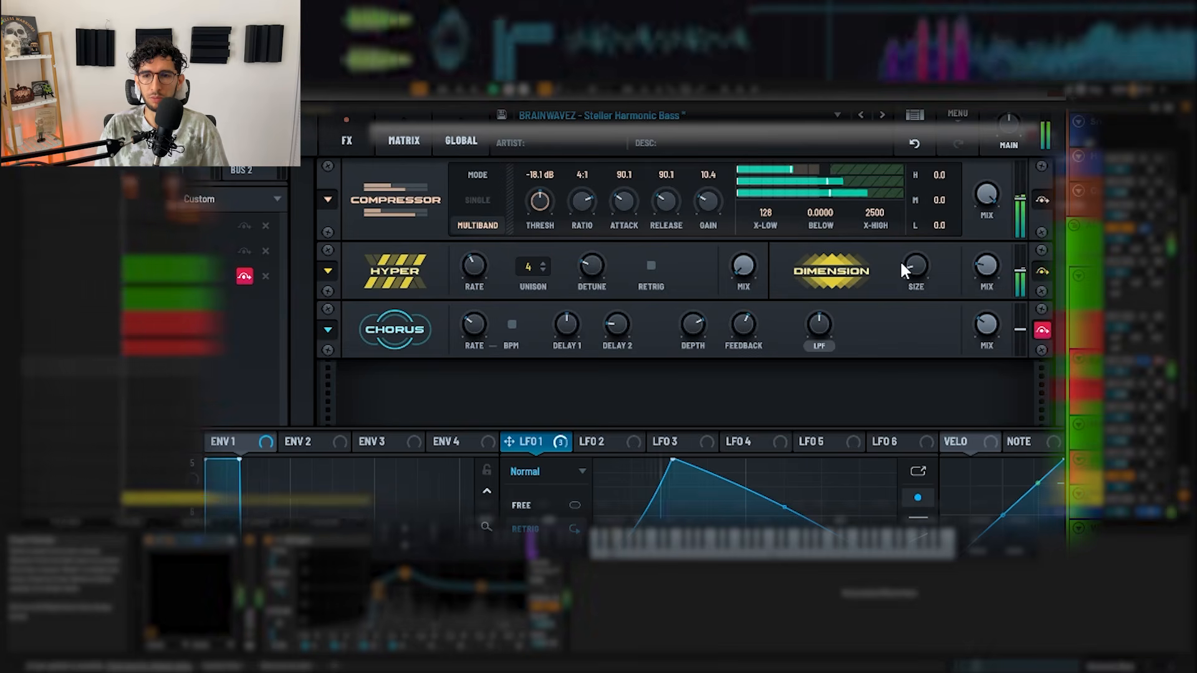
left_click(1039, 330)
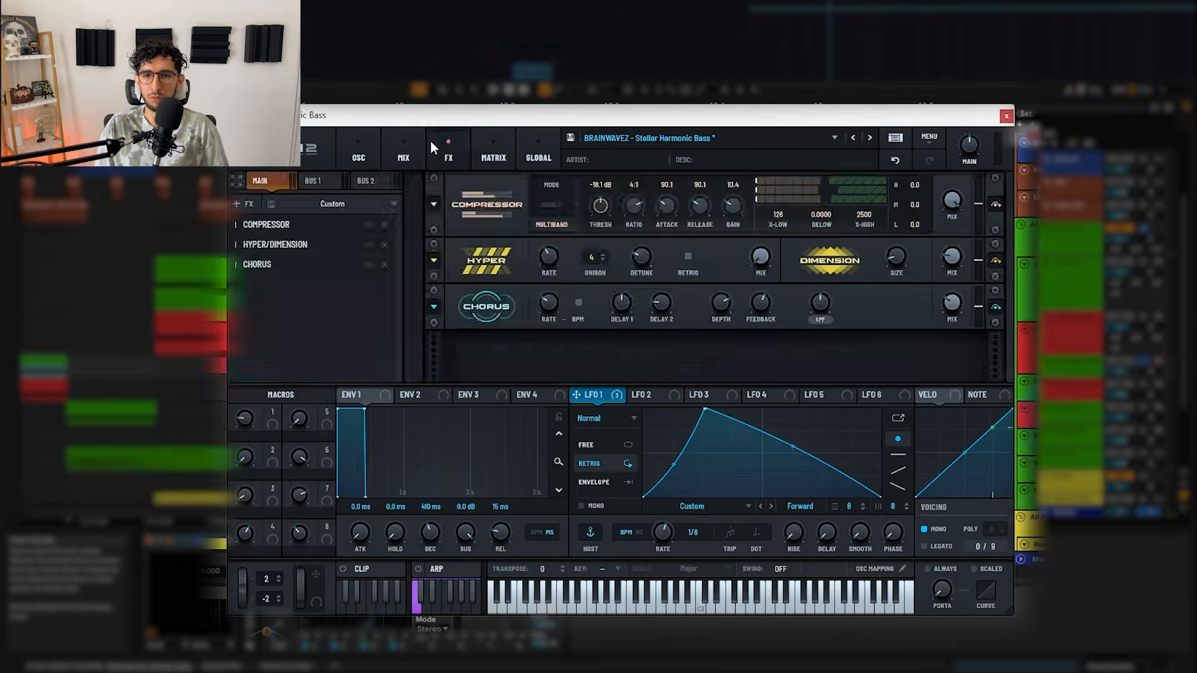
- Look over the Harmonic Bass patch's mixer routing and close the Serum 2 window
left_click(399, 148)
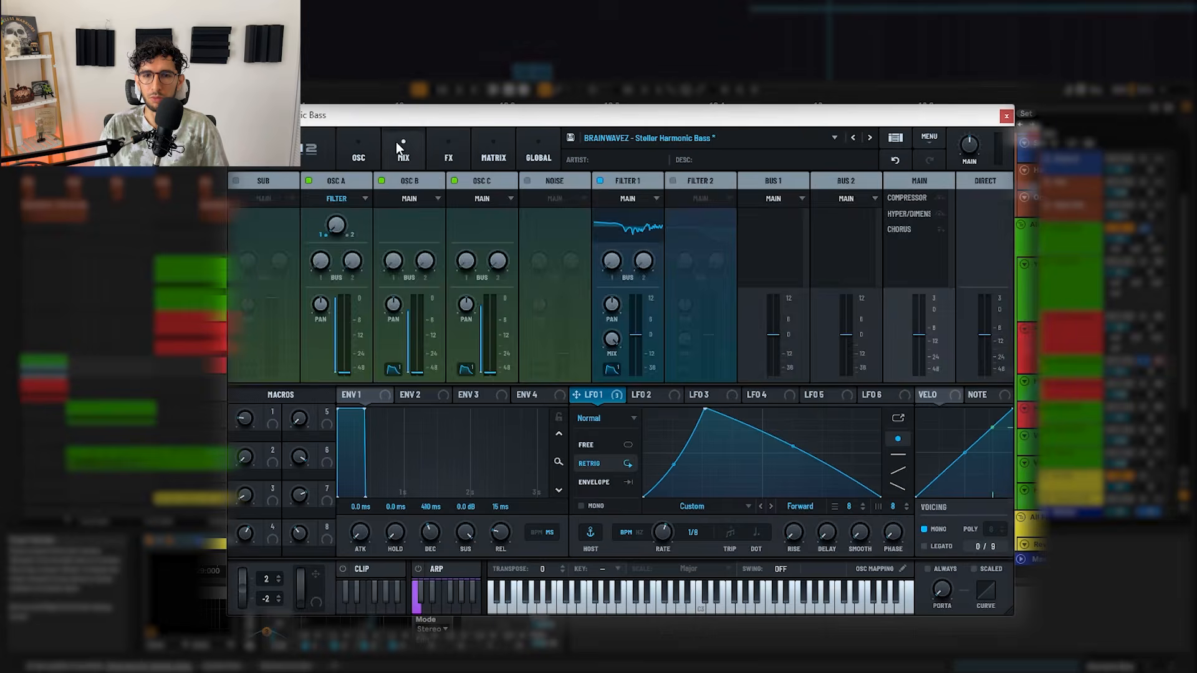
left_click(359, 145)
left_click(1005, 116)
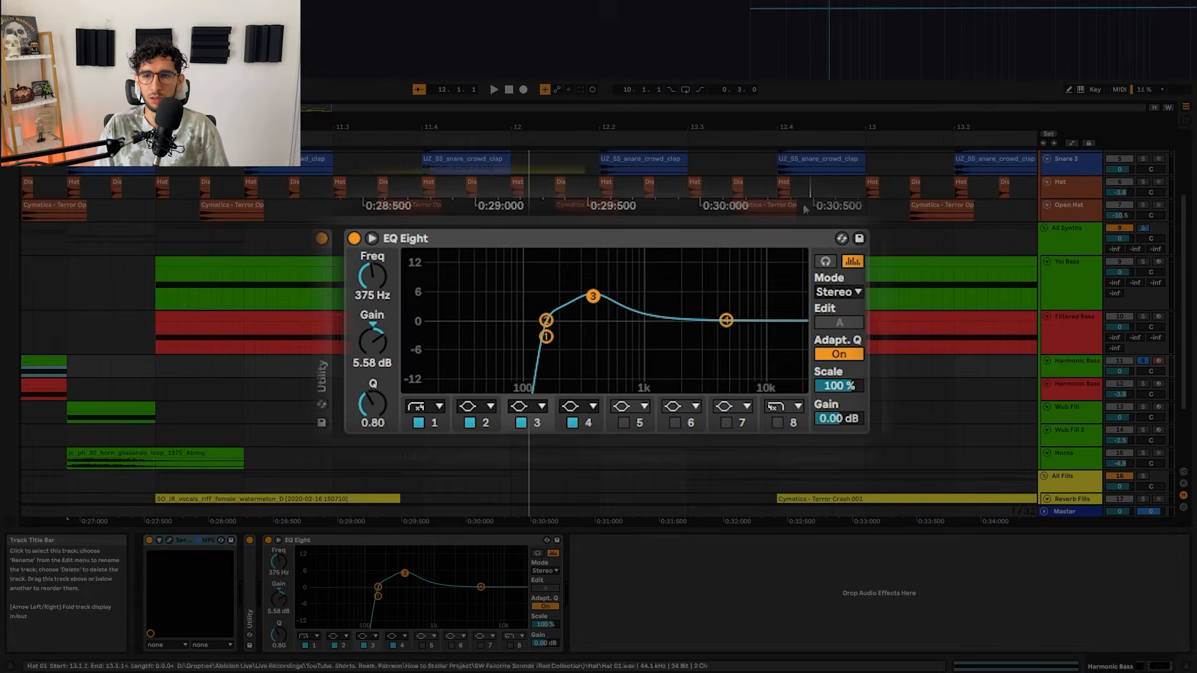
- Inspect the band 3 boost and the band 1 low cut in the Harmonic Bass track's EQ Eight
left_click(484, 237)
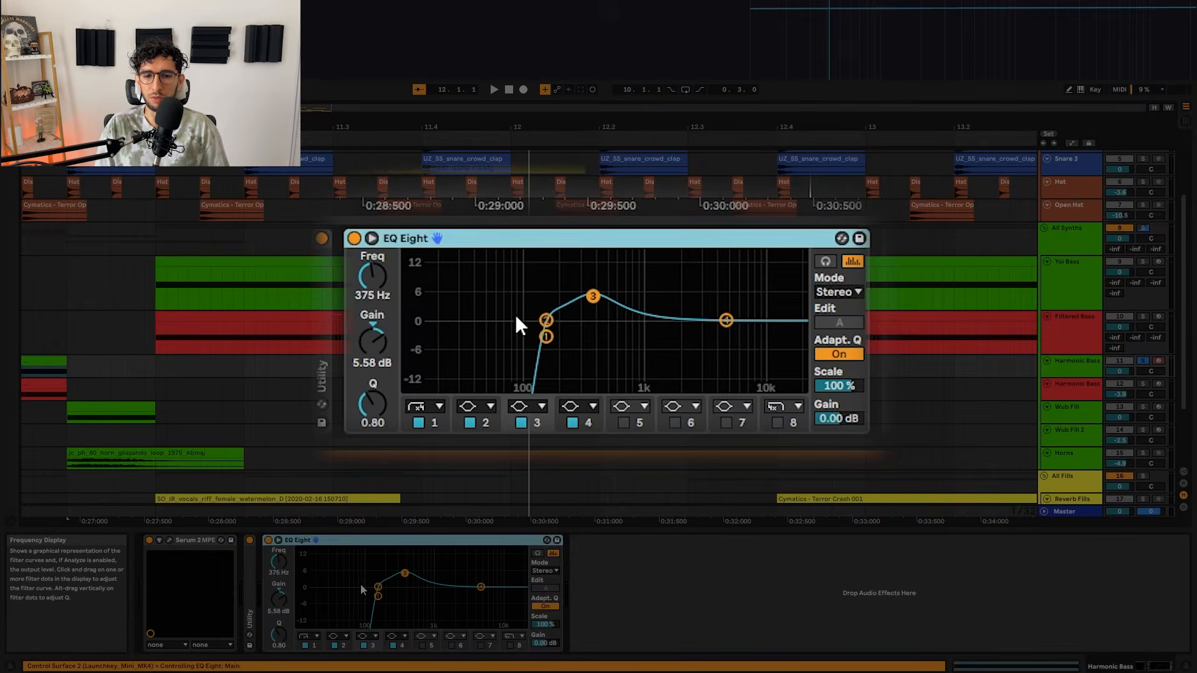
left_click(593, 296)
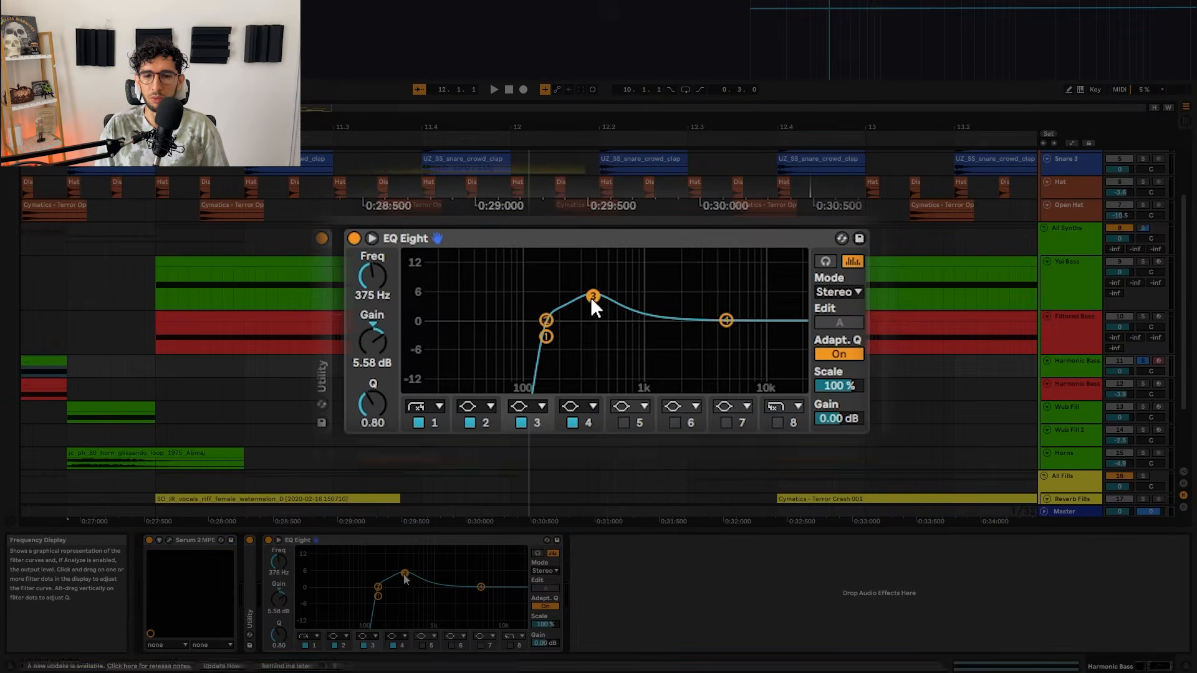
left_click(377, 597)
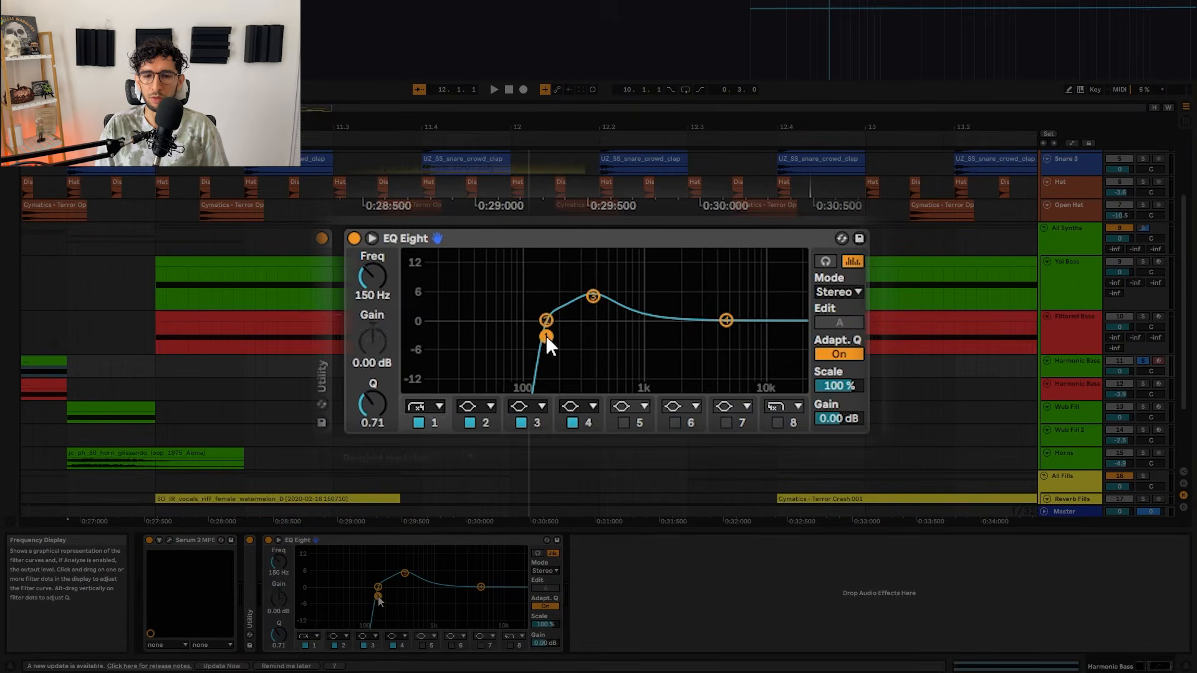
- Solo the Harmonic Bass Layer track and play it from bar 10
scroll(376, 383, "down", 3)
scroll(218, 394, "down", 3)
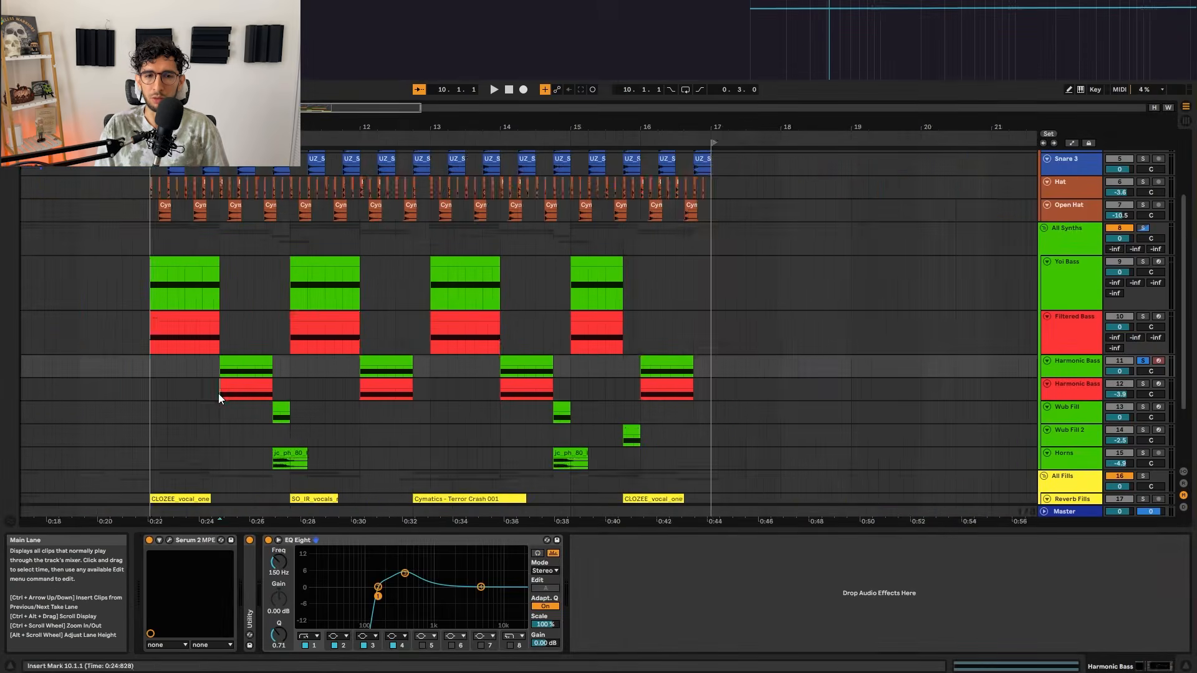
left_click(219, 391)
scroll(219, 392, "up", 5)
key("space")
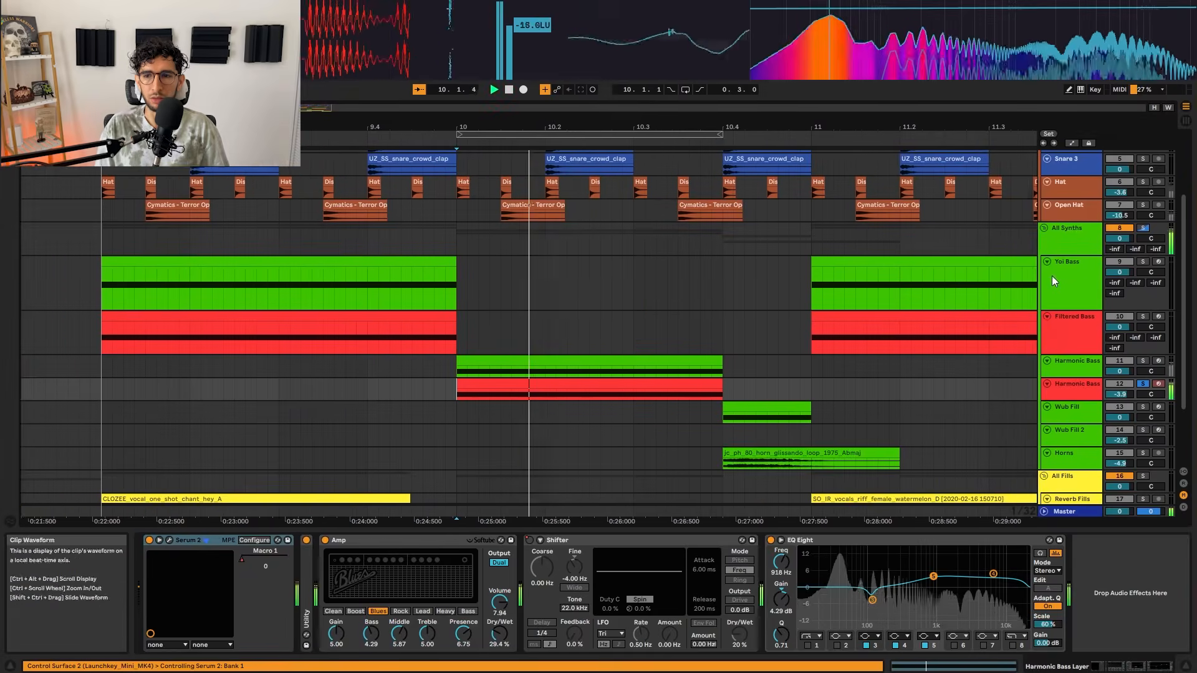
- Collapse the Yoi Bass and Filtered Bass tracks, enlarge the Harmonic Bass Layer track and replay it from bar 10
left_click(1045, 261)
left_click(1046, 262)
left_click(1047, 273)
key("space")
left_click_drag(1064, 325, 1065, 356)
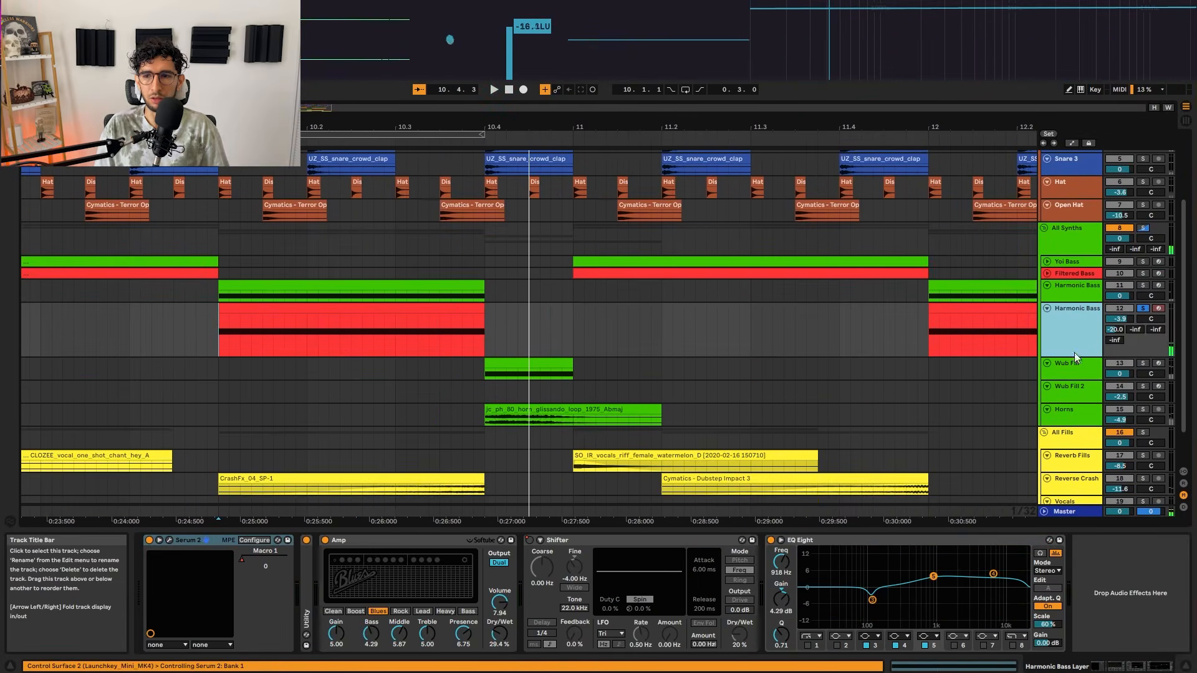
left_click(373, 307)
key("space")
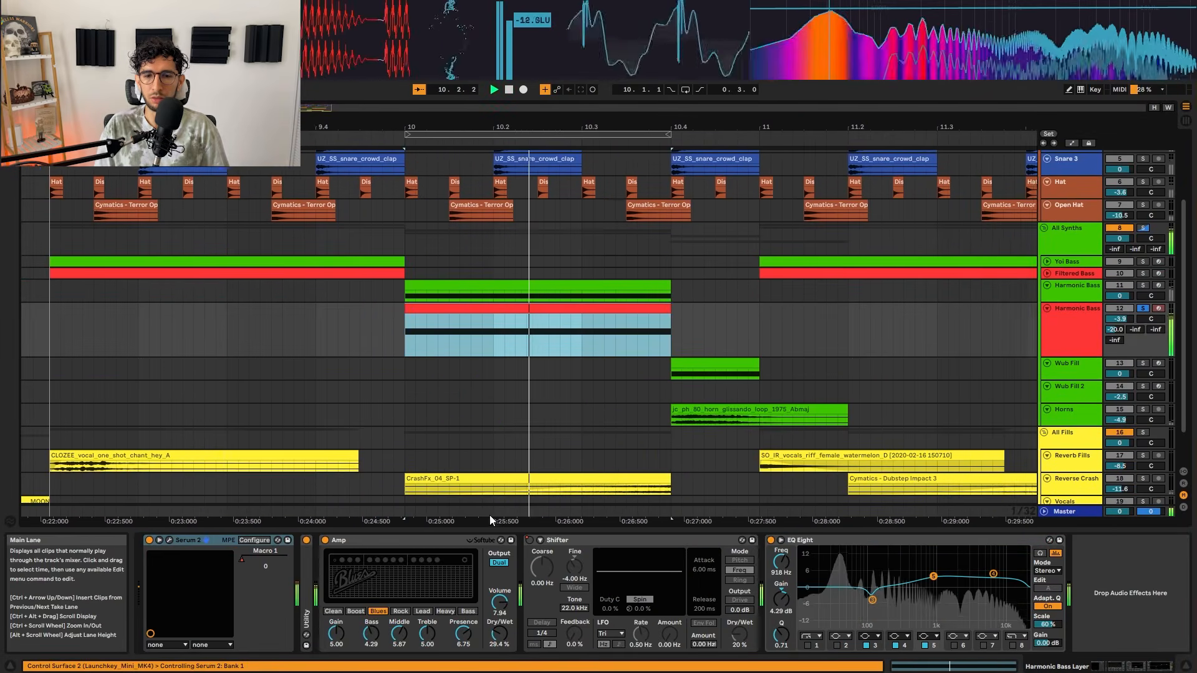
- Open the Harmonic Bass Layer Serum 2 patch and check oscillator A's Basic_Cjw wavetable category and level modulation
left_click(325, 541)
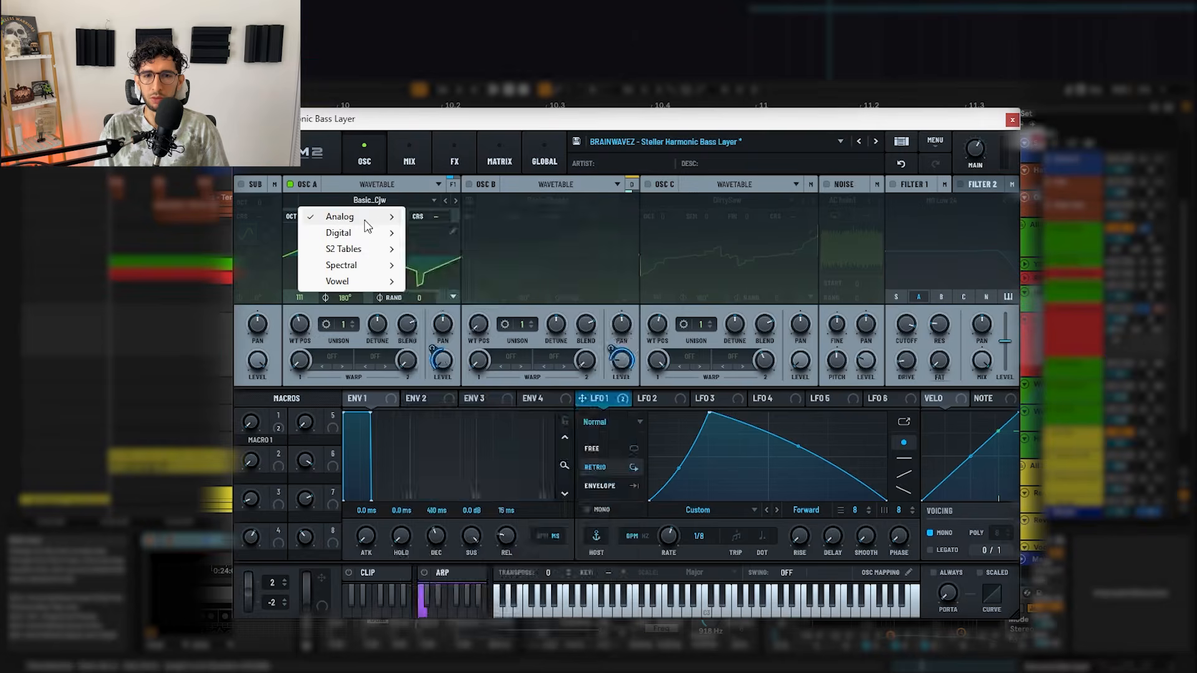
mouse_move(365, 223)
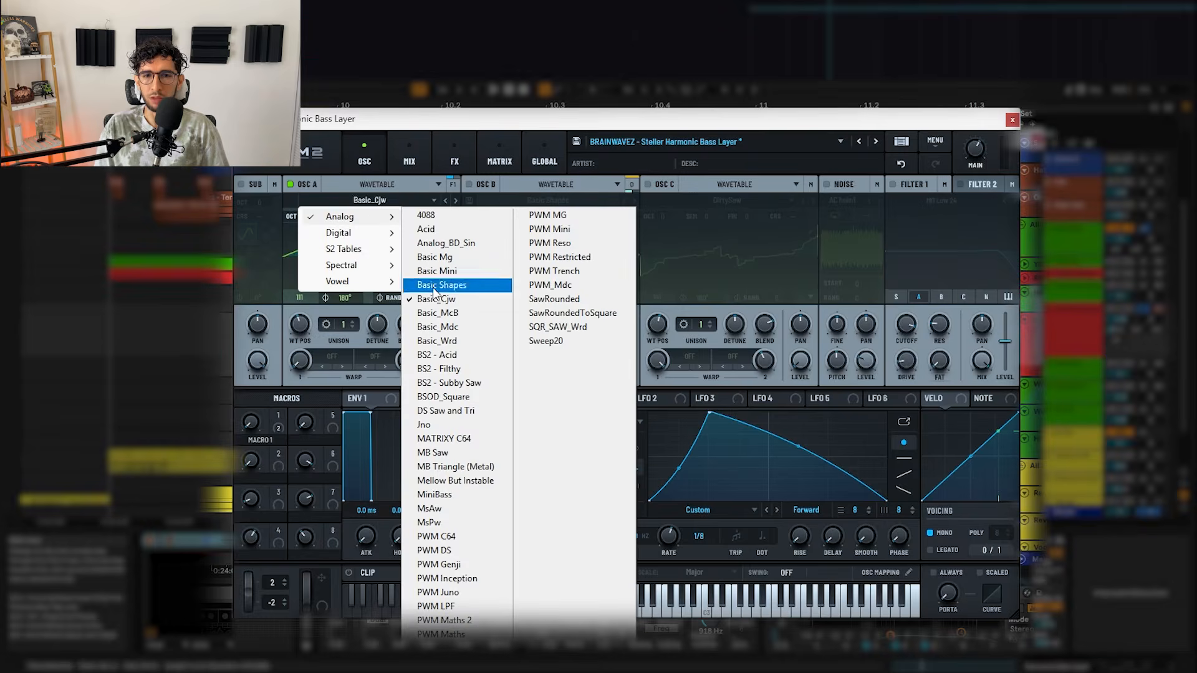
left_click(438, 141)
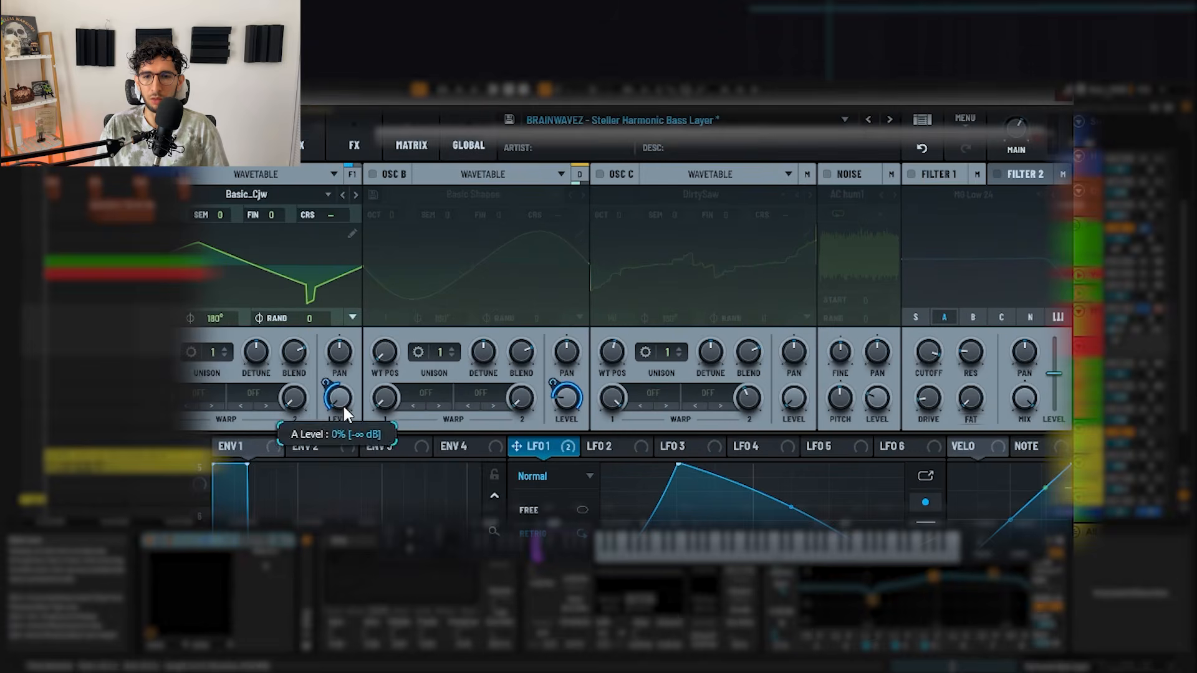
mouse_move(429, 350)
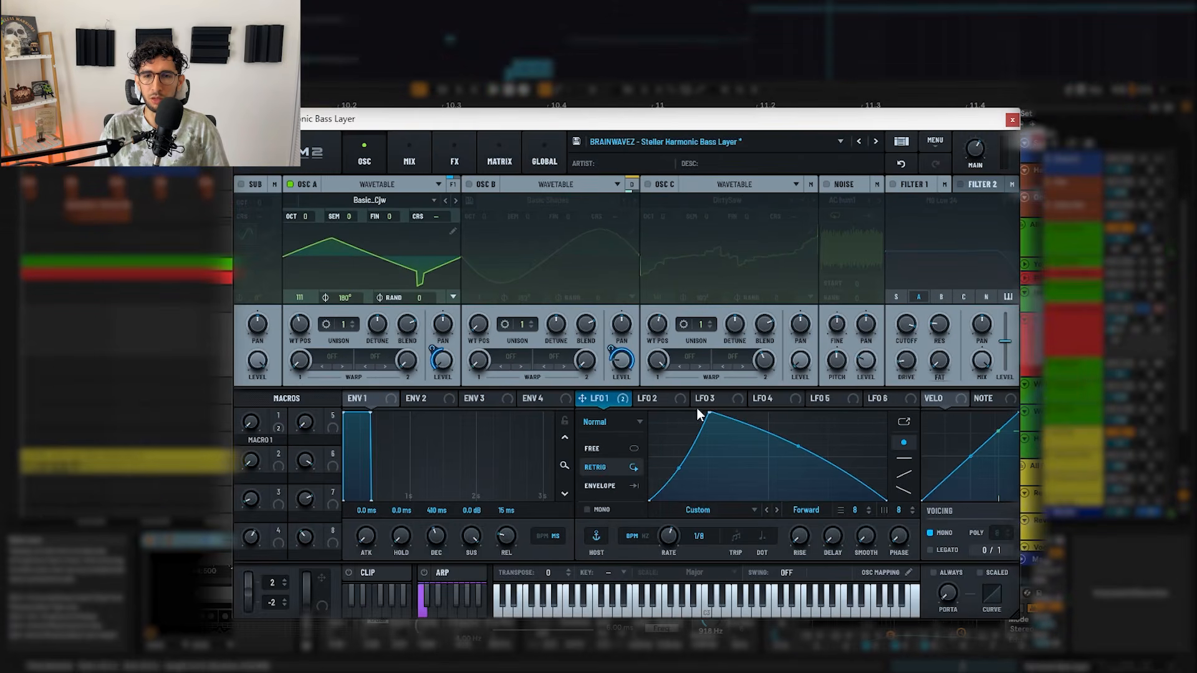
- Switch on oscillator B and inspect the harmonics of its Basic Shapes sine in the wavetable editor while playing
left_click(473, 185)
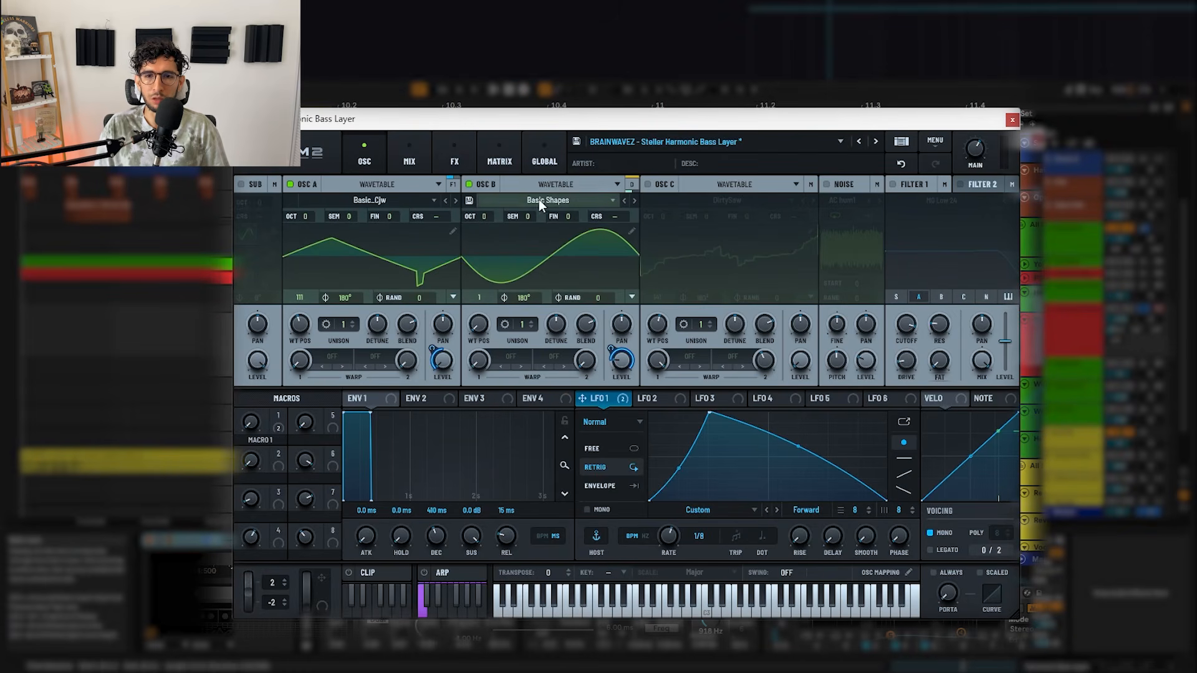
left_click(631, 231)
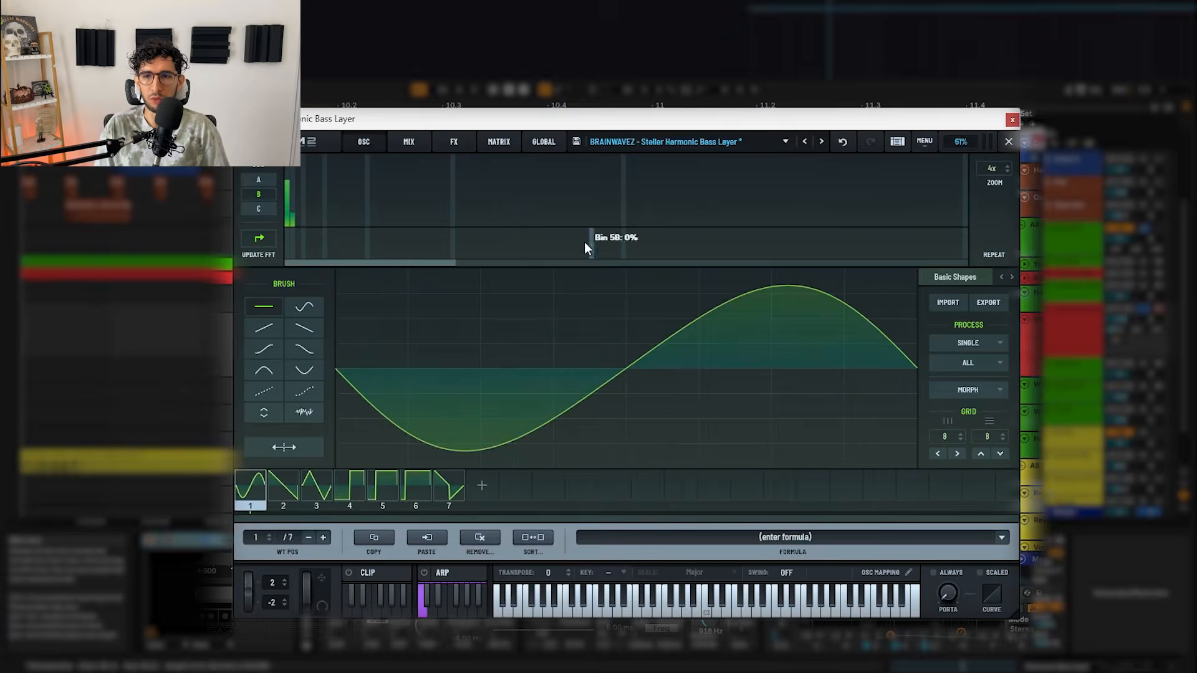
scroll(985, 164, "up", 1)
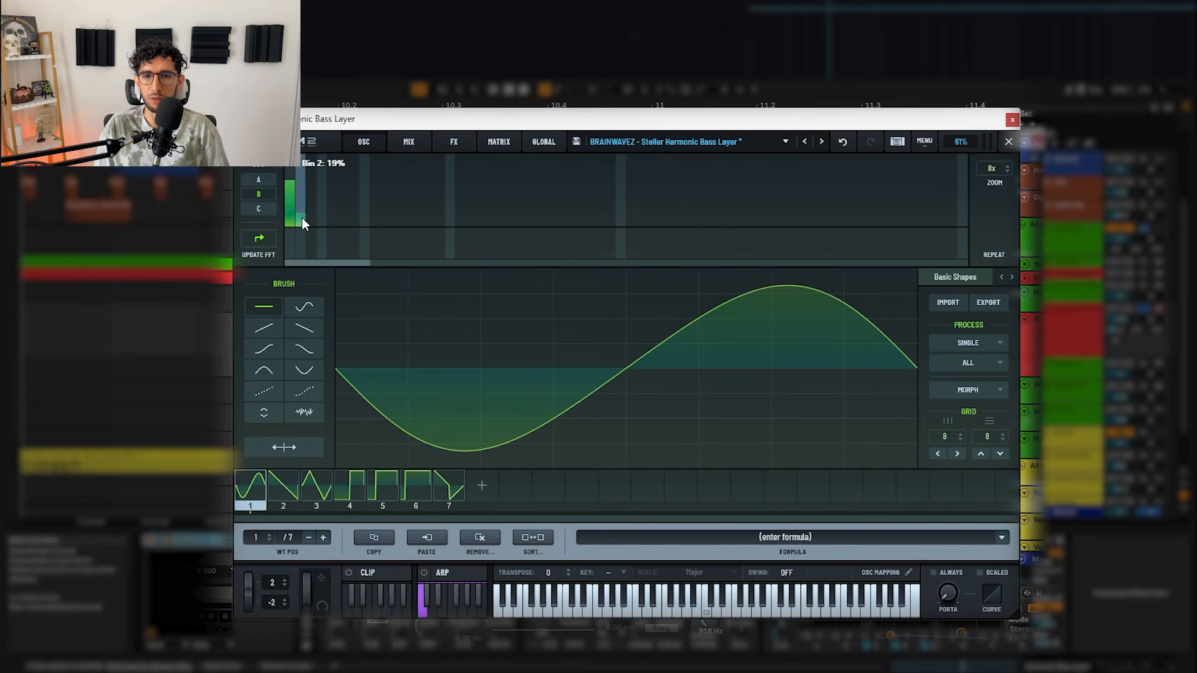
key("space")
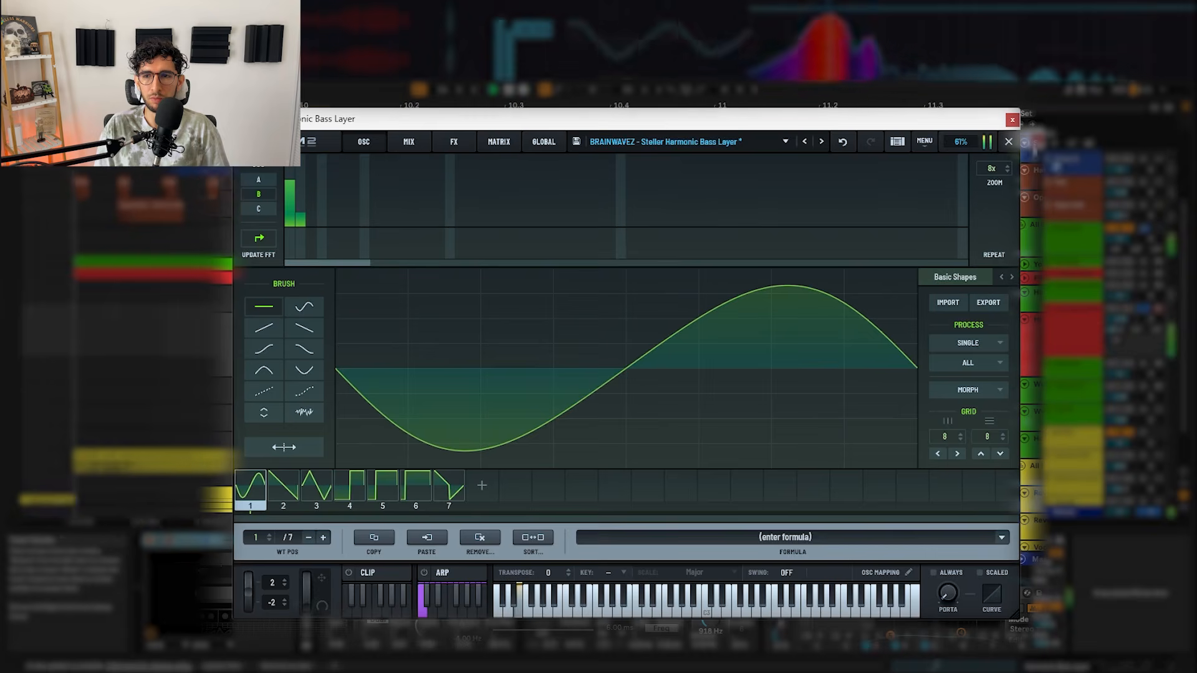
left_click(1008, 142)
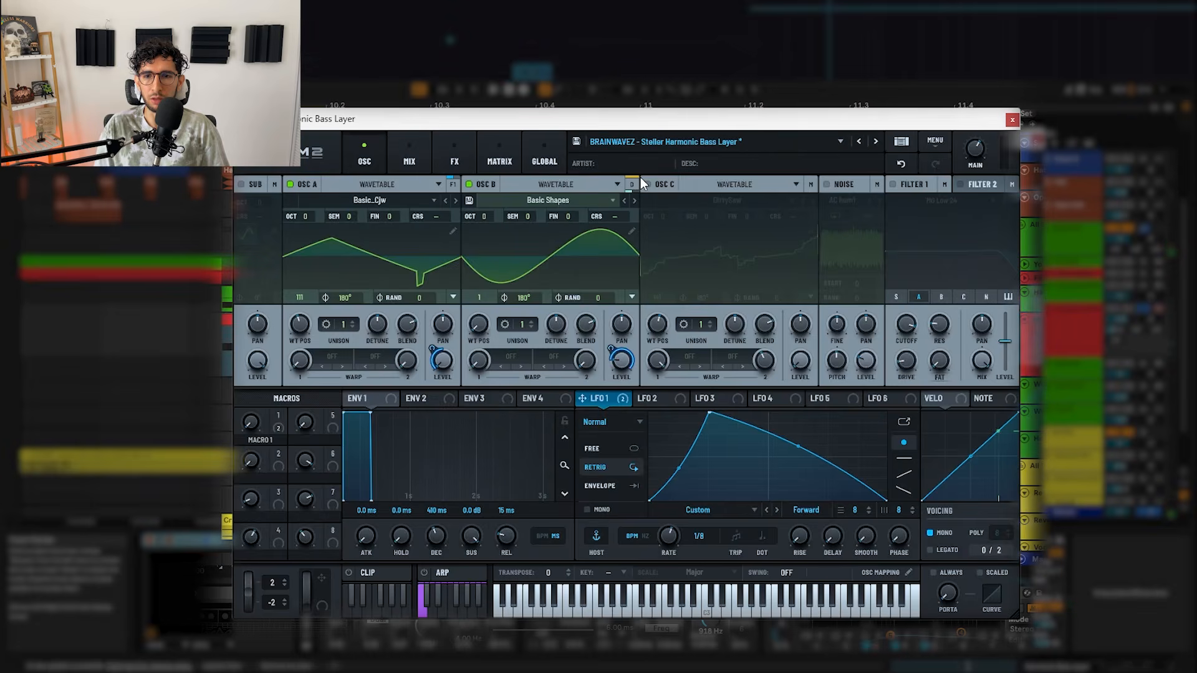
- Check oscillator B's Direct output routing and its send level to Bus 1
left_click(632, 185)
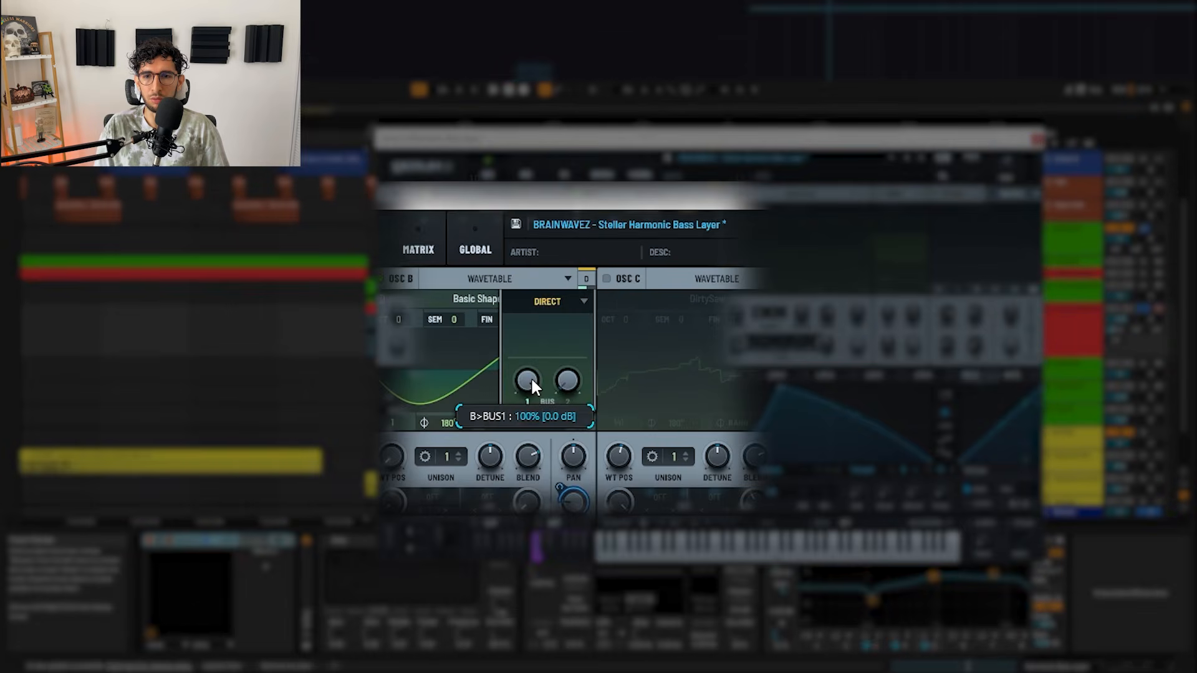
left_click(584, 280)
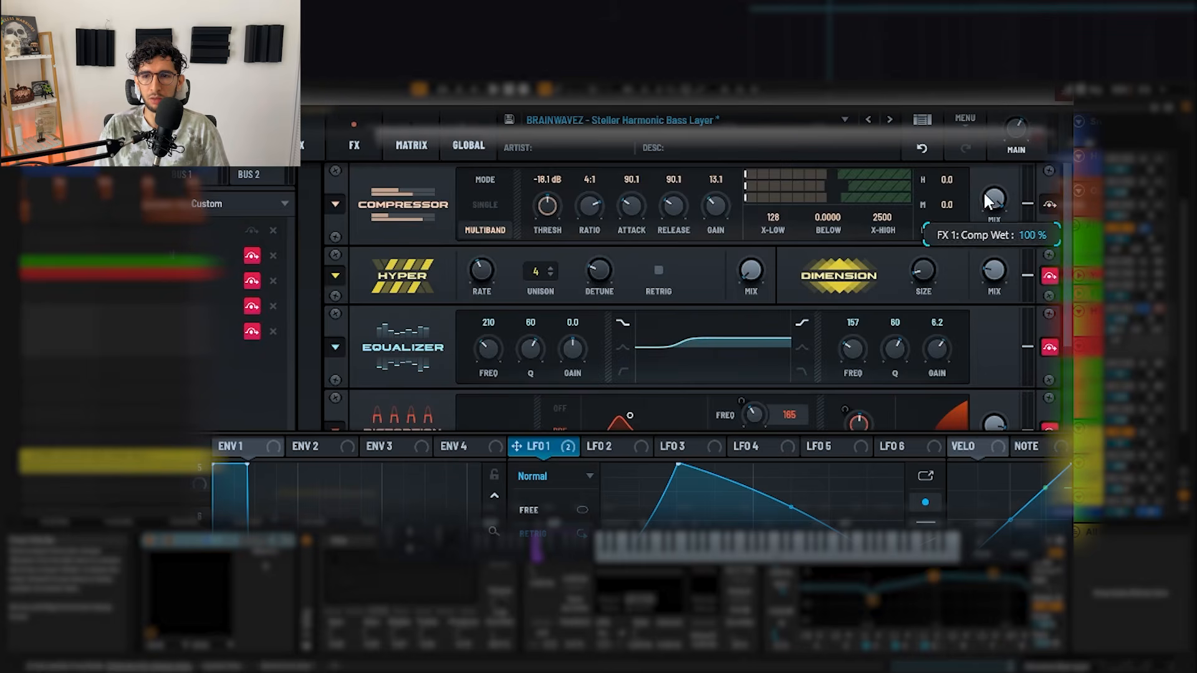
- Enable the layer patch's main Compressor, Hyper/Dimension, Equalizer, Tube Distortion and second Compressor in turn, playing in between
key("space")
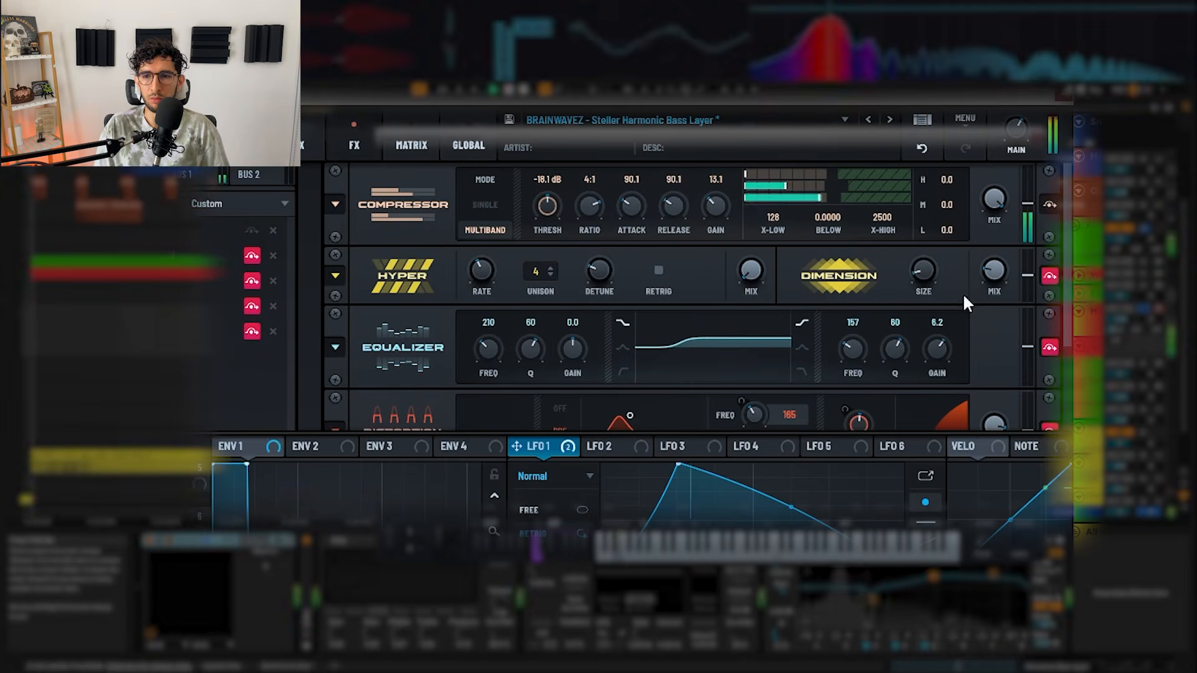
key("space")
left_click(1049, 276)
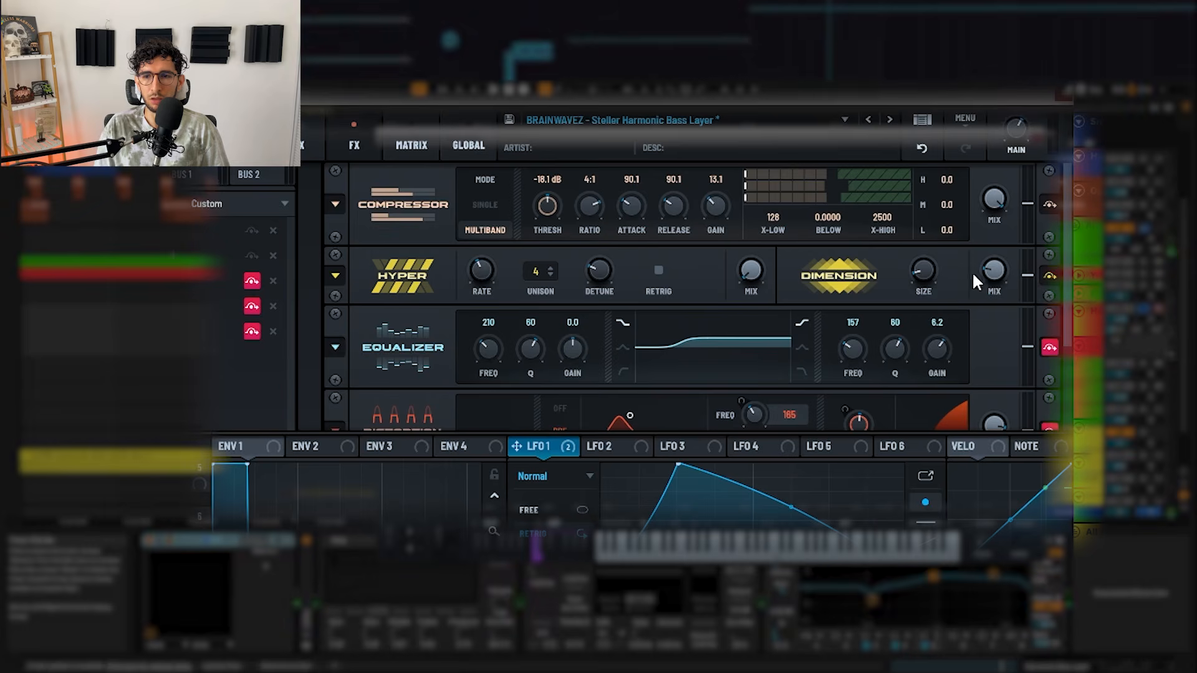
key("space")
left_click(1002, 253)
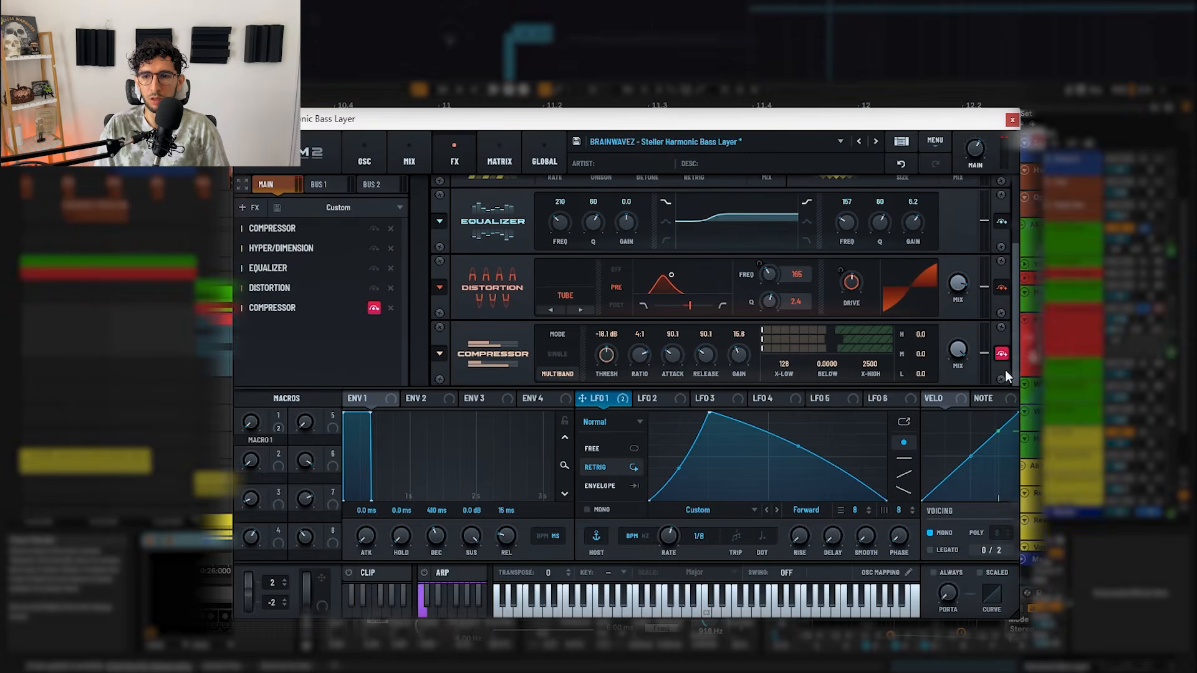
left_click(1003, 353)
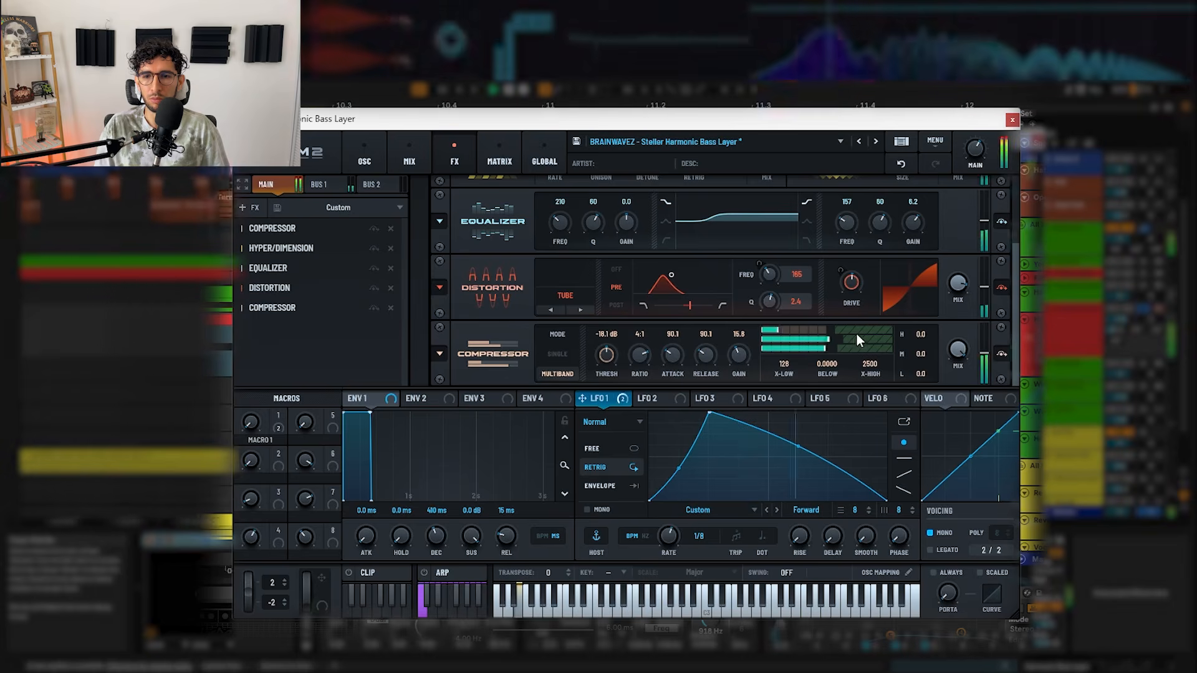
- Switch on the SoftClip Distortion and the Equalizer in the layer patch's Bus 1 effects chain
left_click(351, 165)
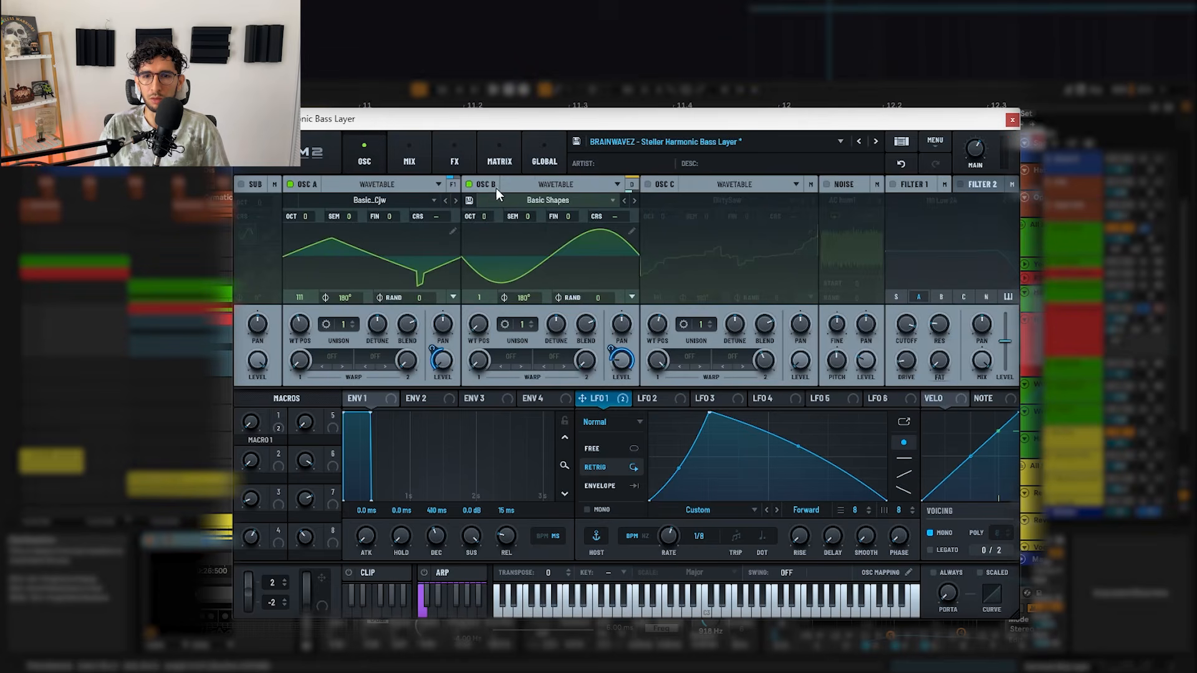
left_click(455, 161)
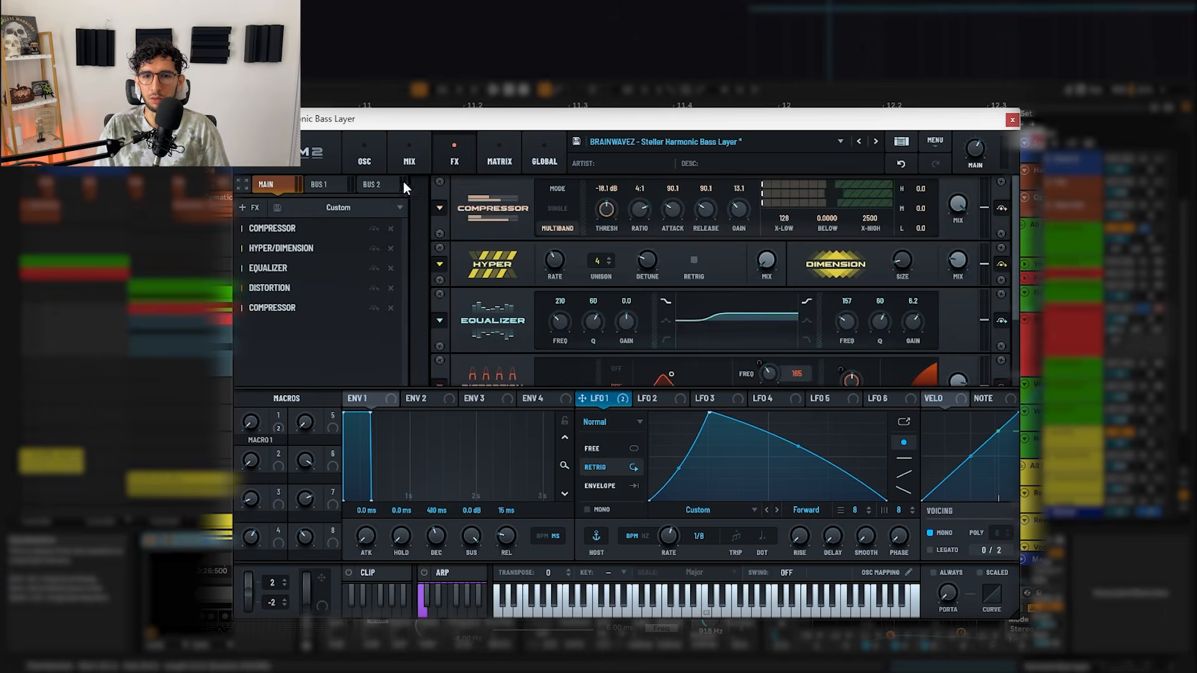
left_click(315, 184)
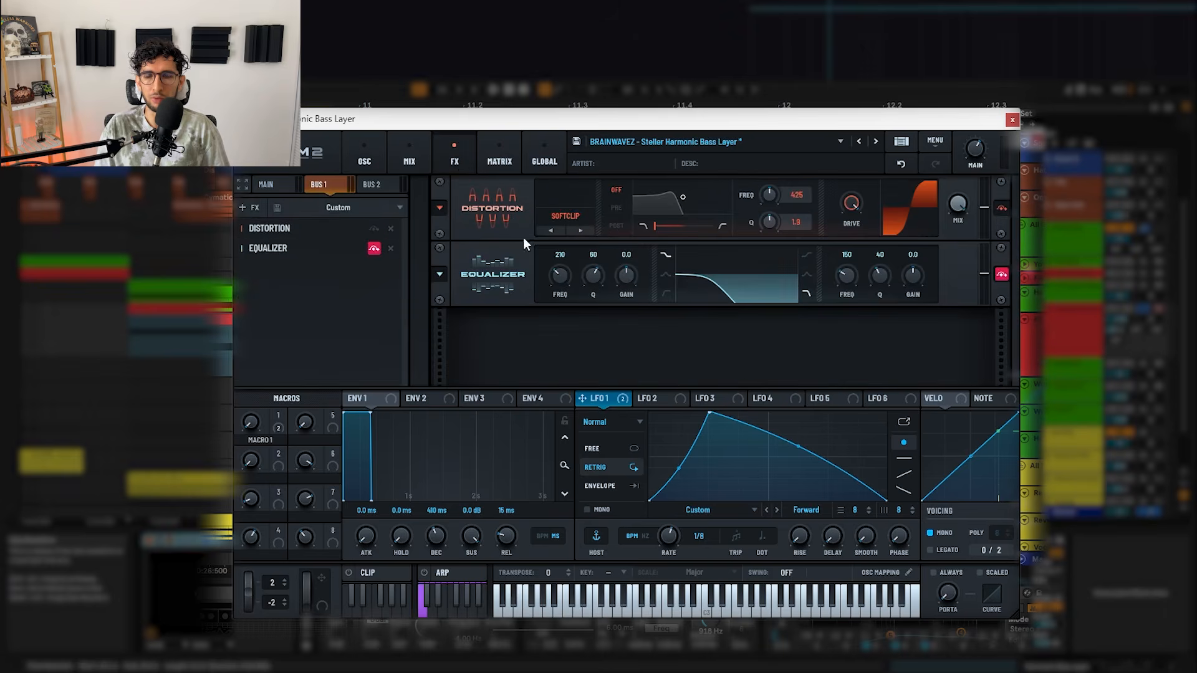
left_click(373, 249)
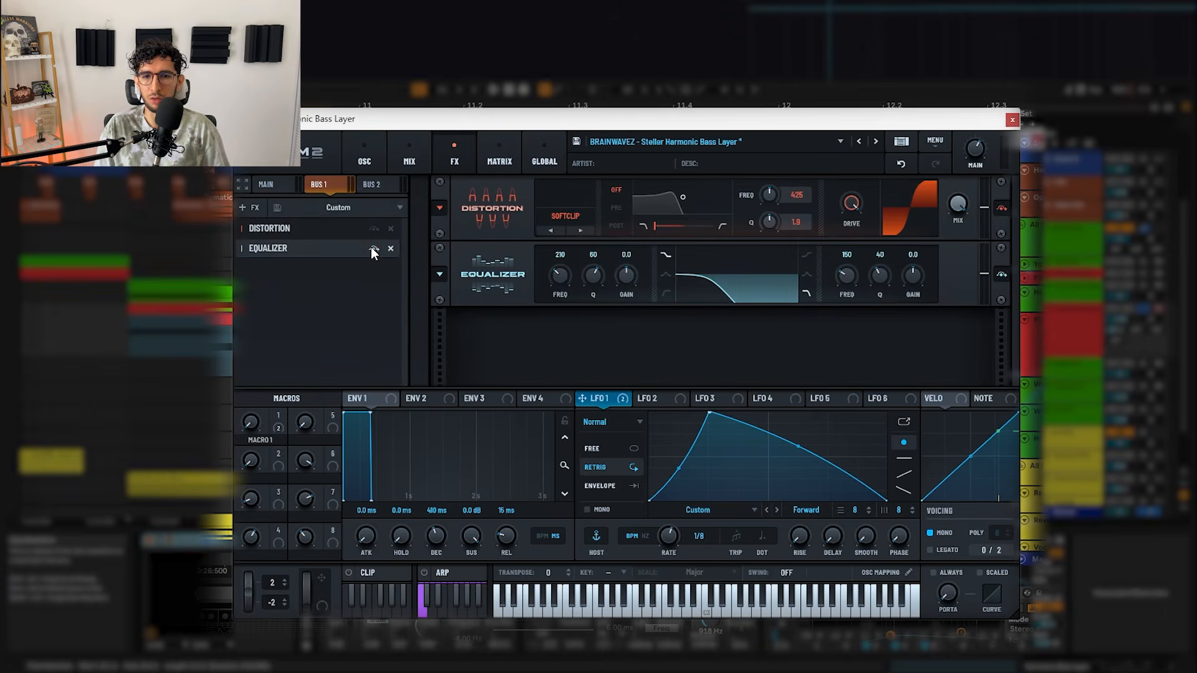
- Check the output destination of Bus 1 in the layer patch's mixer, including its Main, Direct and Bus 2 choices
left_click(413, 160)
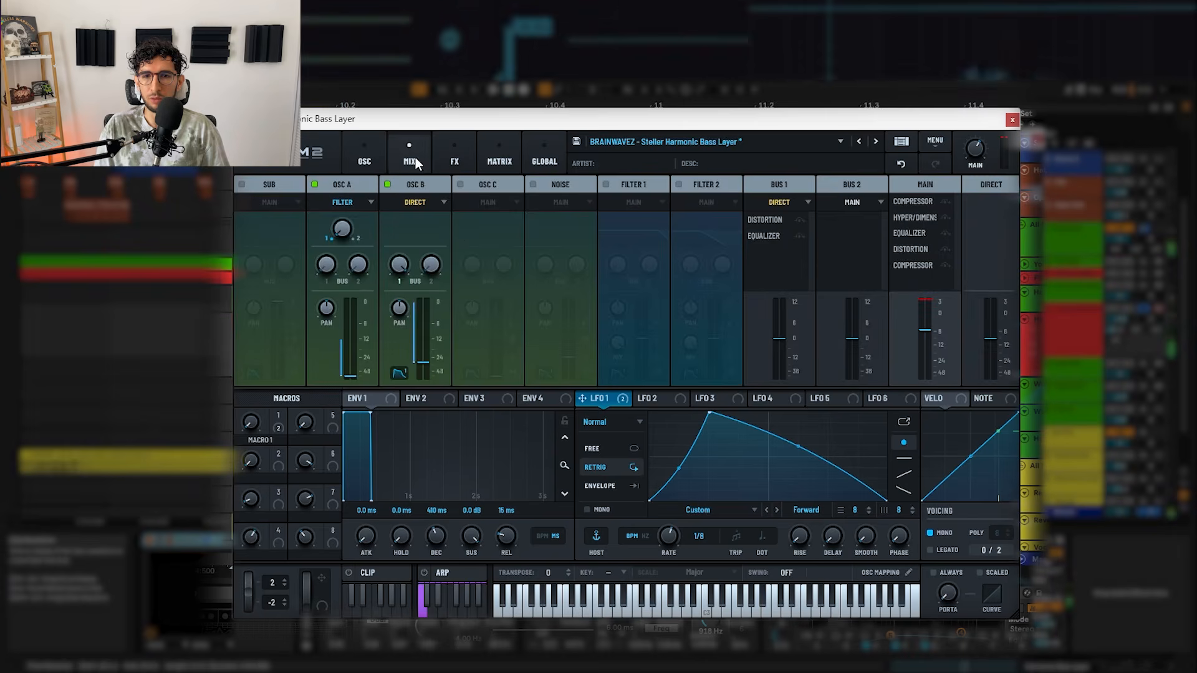
left_click(779, 202)
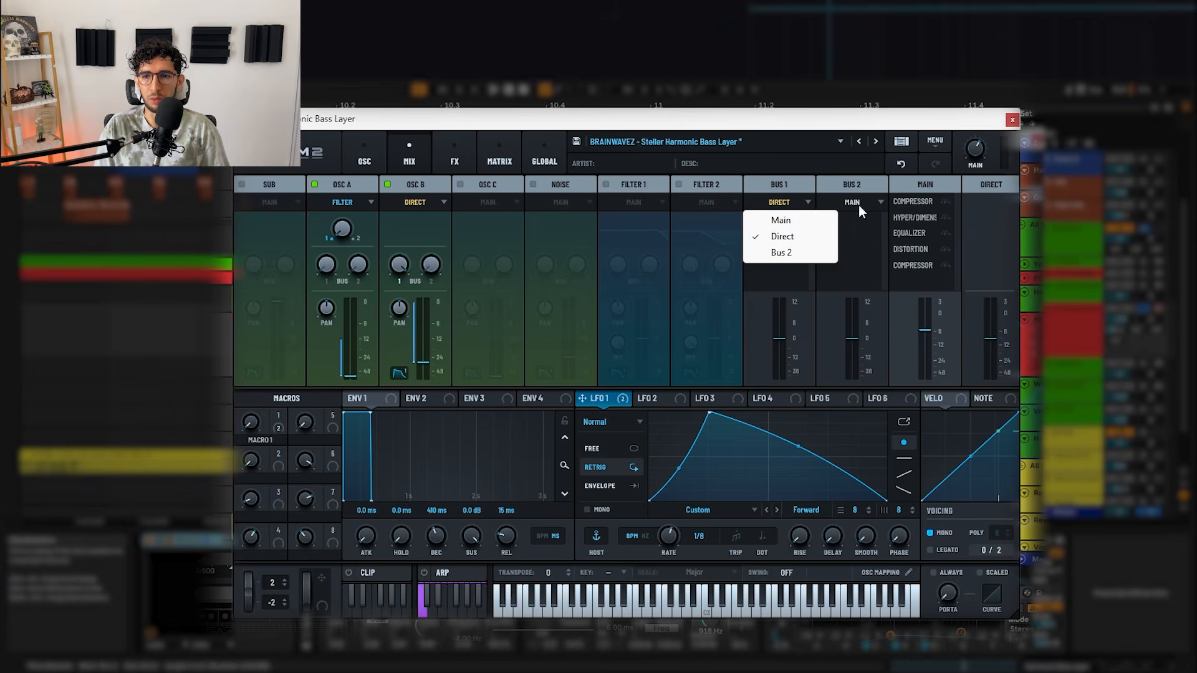
left_click(783, 201)
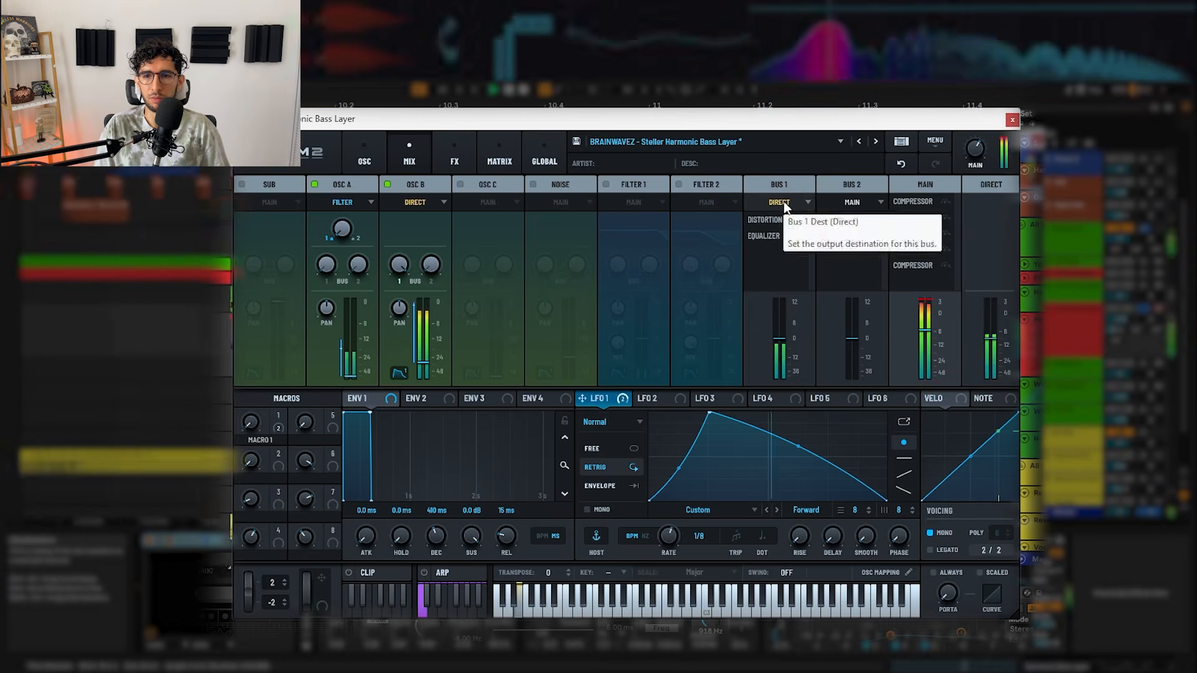
left_click(364, 156)
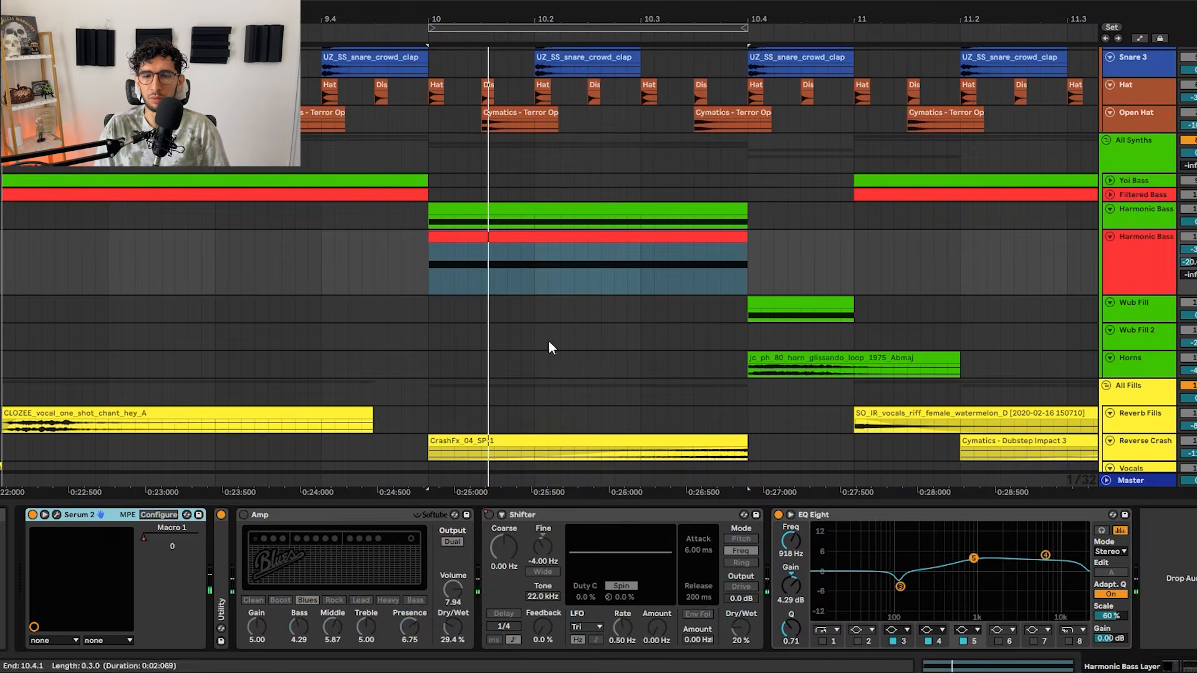
- Switch on the Amp device on the Harmonic Bass Layer track and listen to it during playback
left_click(243, 512)
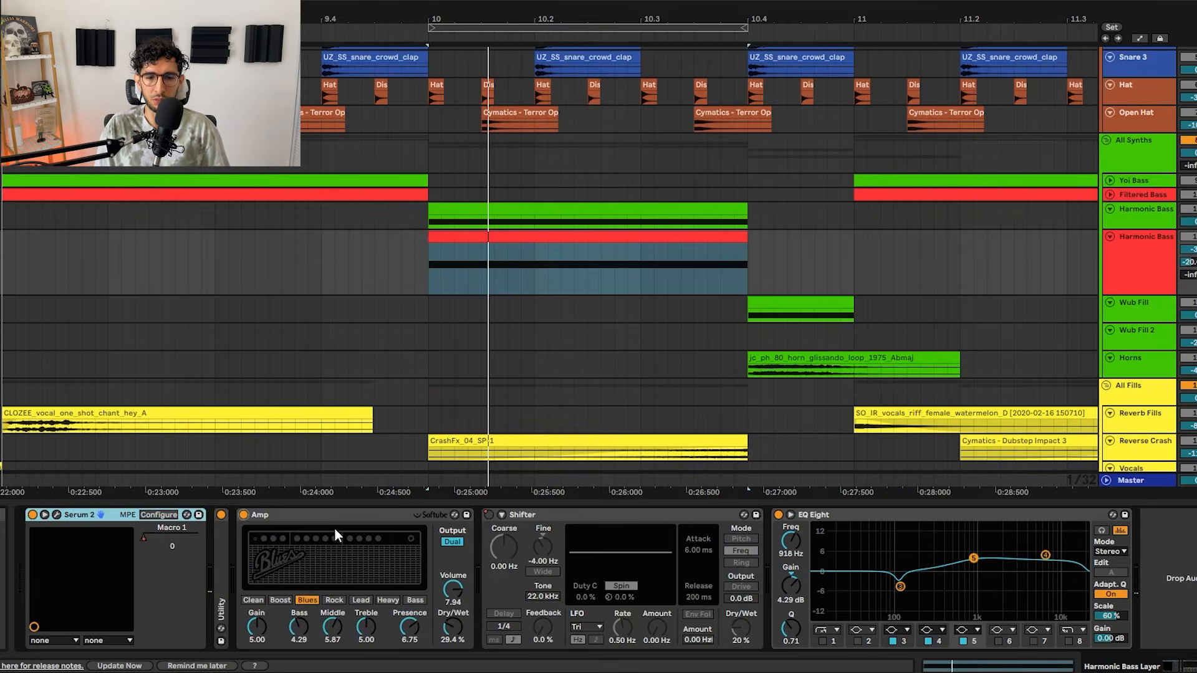
key("space")
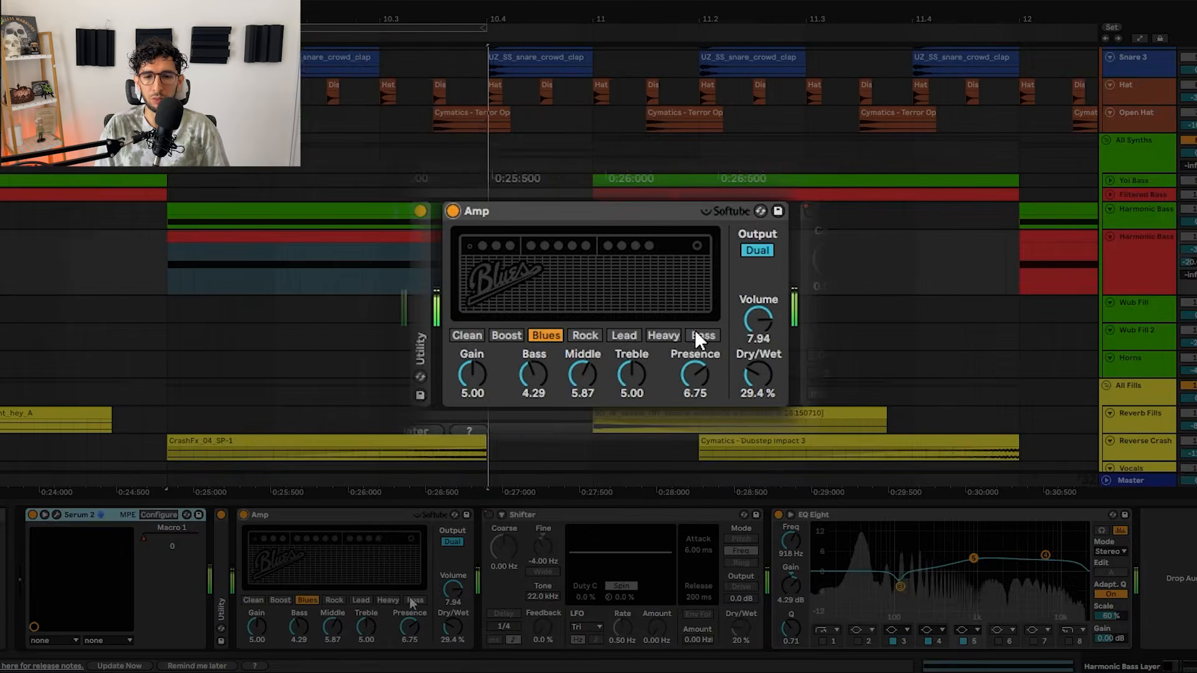
key("space")
- Show the Shifter's Device On automation on the Harmonic Bass Layer track and play the clip at bar 14
scroll(555, 329, "down", 5)
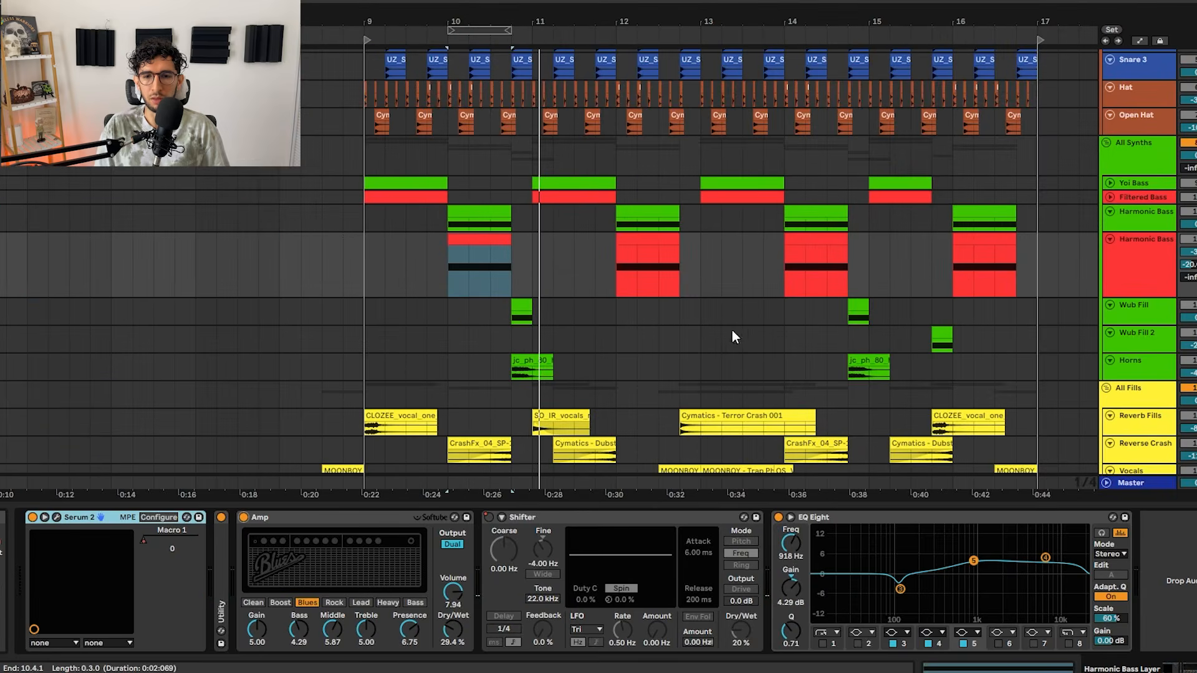
left_click_drag(731, 330, 526, 337)
right_click(489, 515)
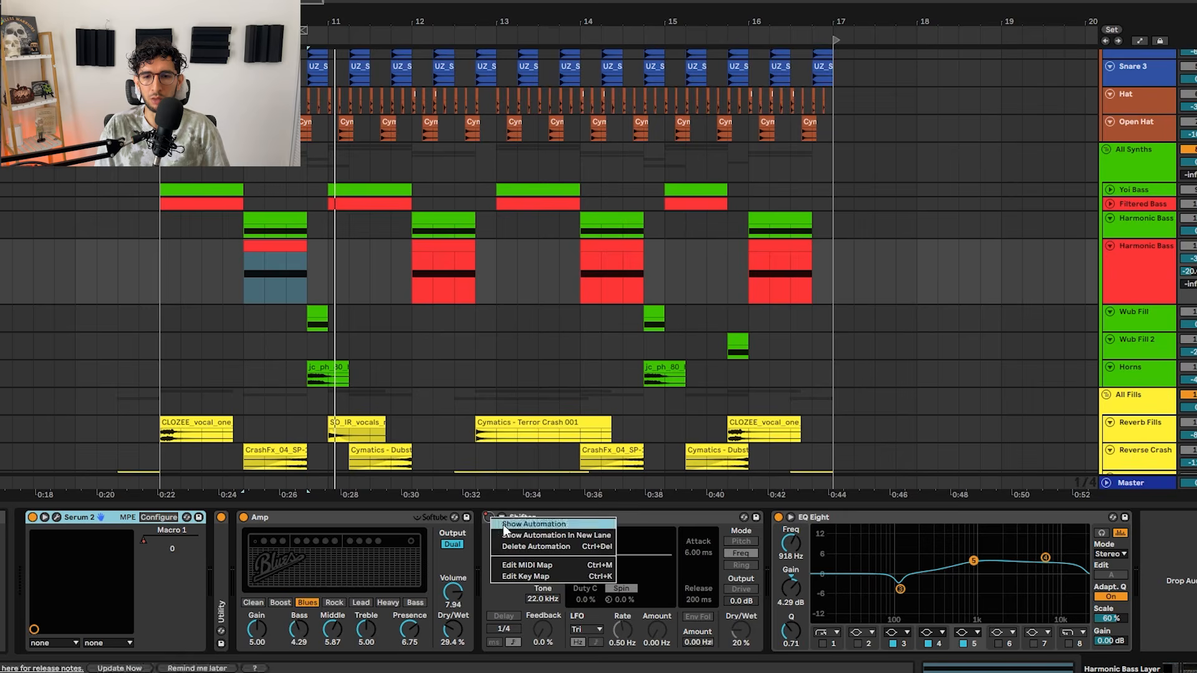
left_click(503, 525)
key("space")
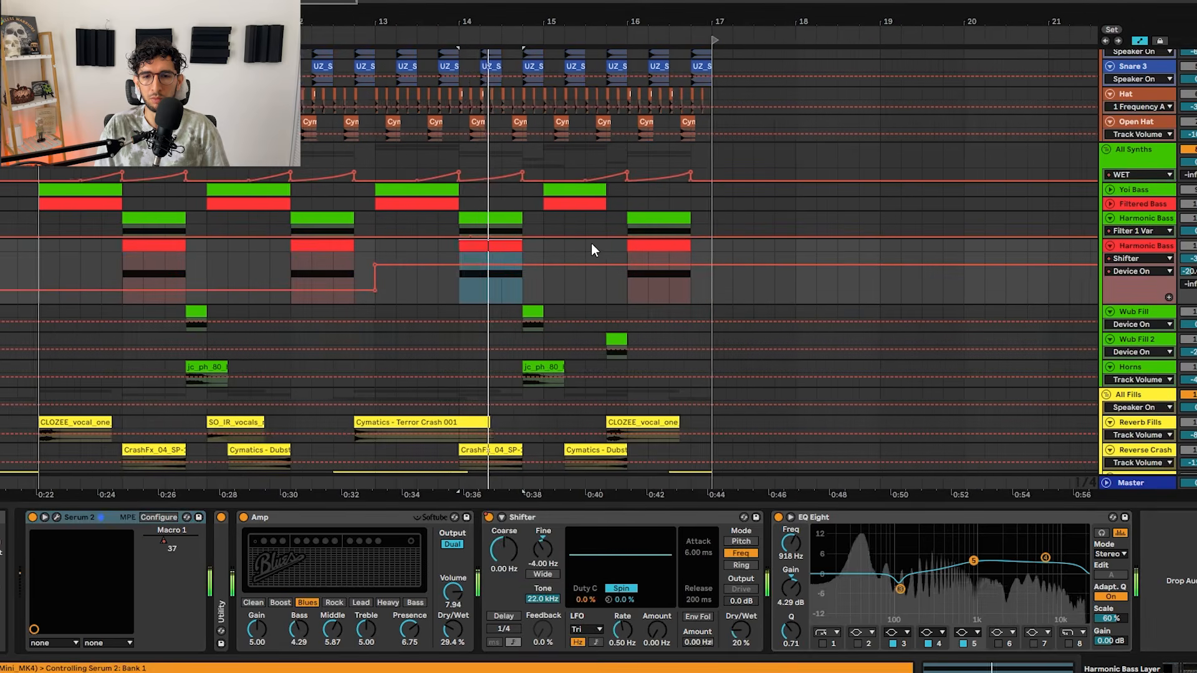
key("space")
- Hide the automation lanes and compare the Yoi Bass device chain with the Harmonic Bass Layer's
scroll(436, 246, "up", 3)
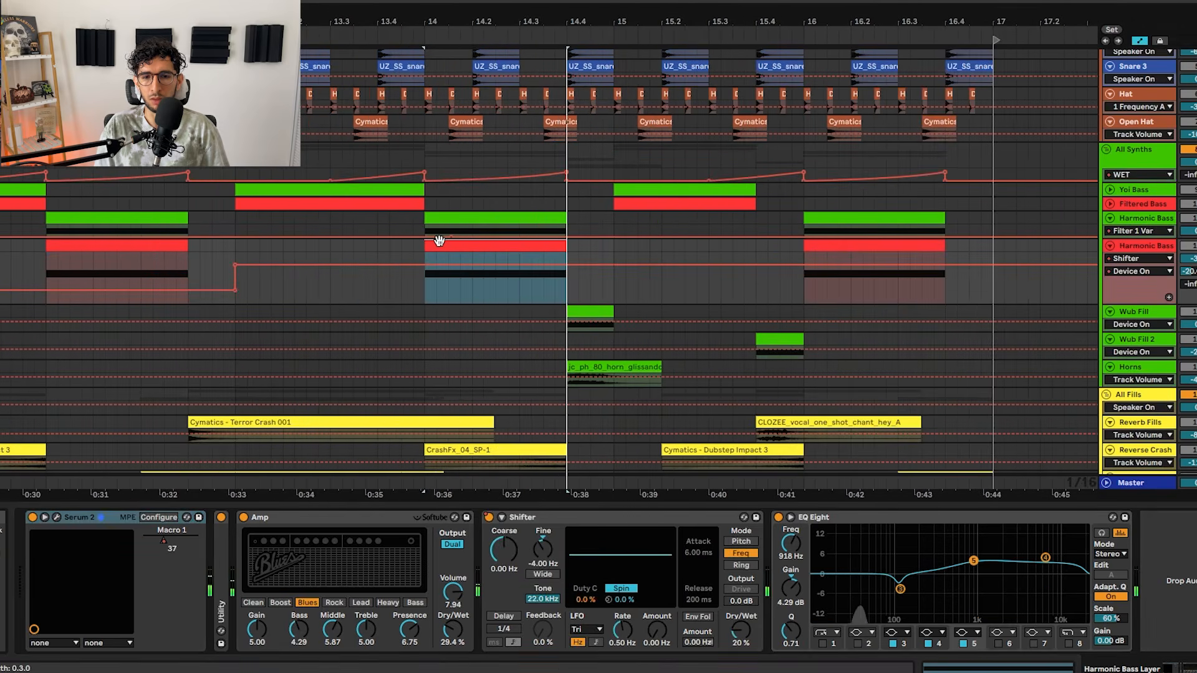
scroll(439, 243, "down", 3)
key("a")
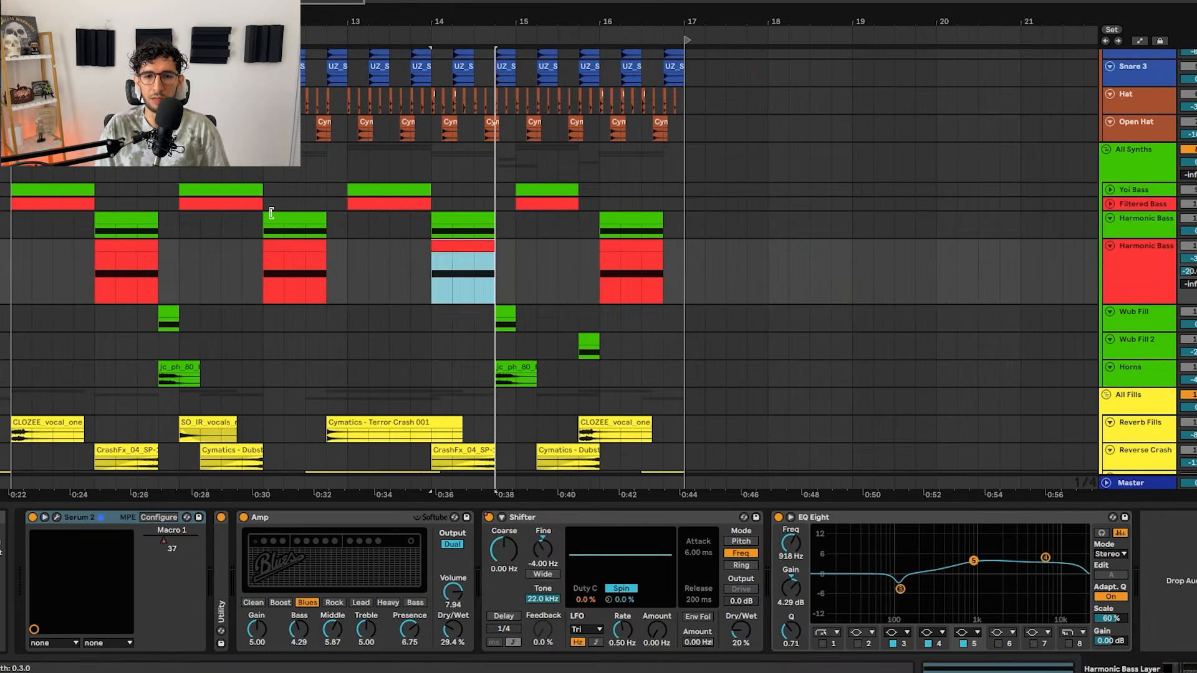
left_click(204, 187)
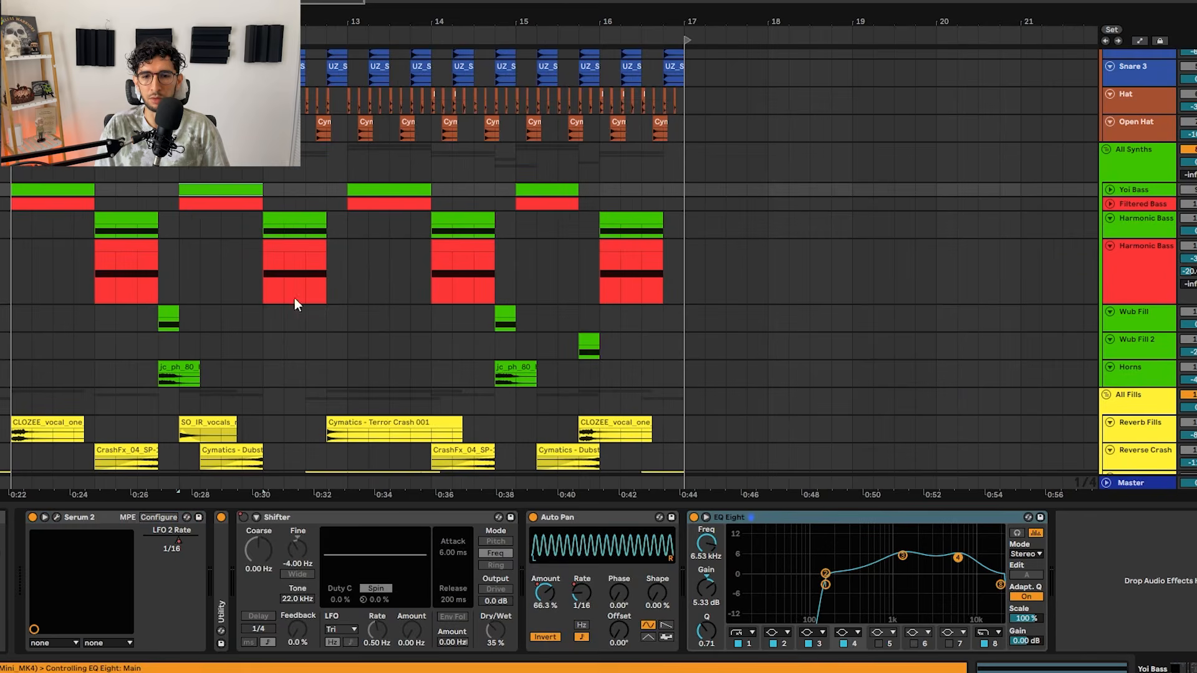
left_click(432, 252)
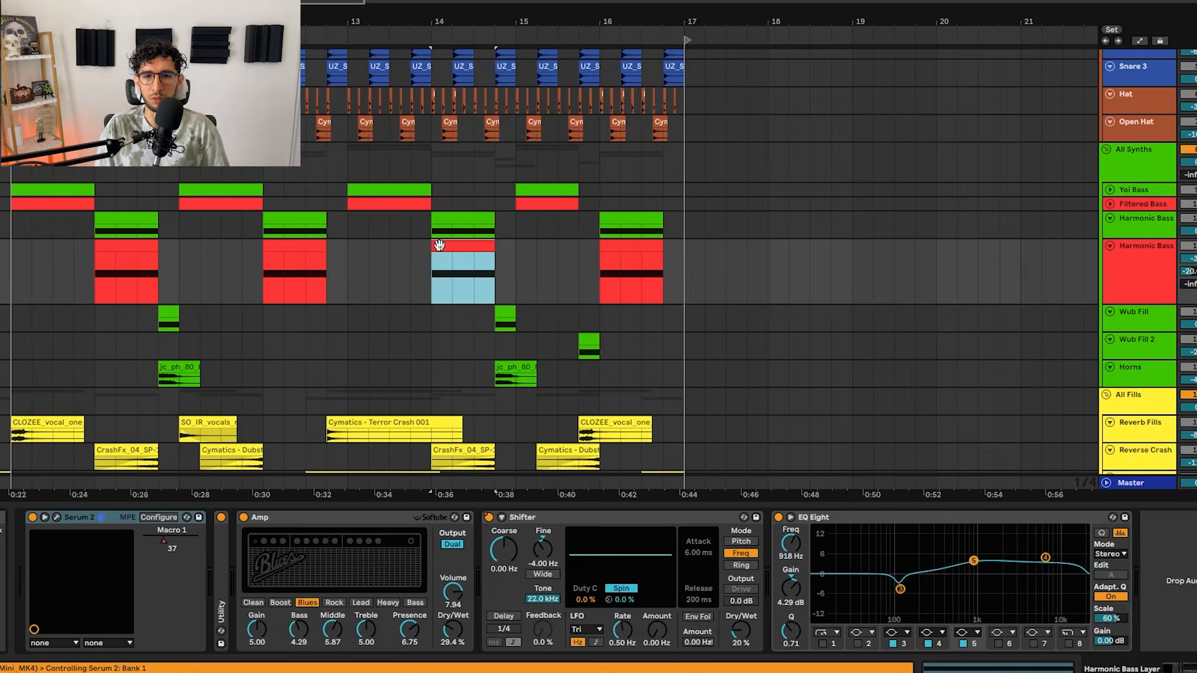
- Inspect bands 3, 5 and 4 of the Harmonic Bass Layer's EQ Eight and listen to the bar 14 clip
scroll(439, 246, "left", 3)
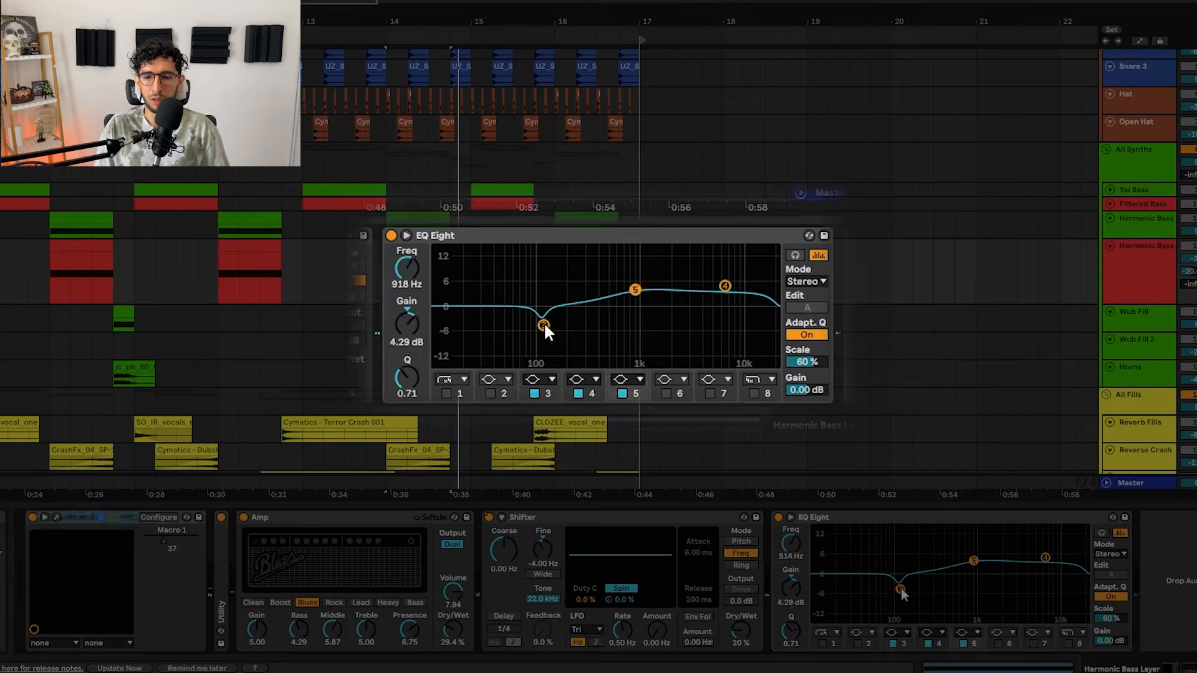
left_click(543, 322)
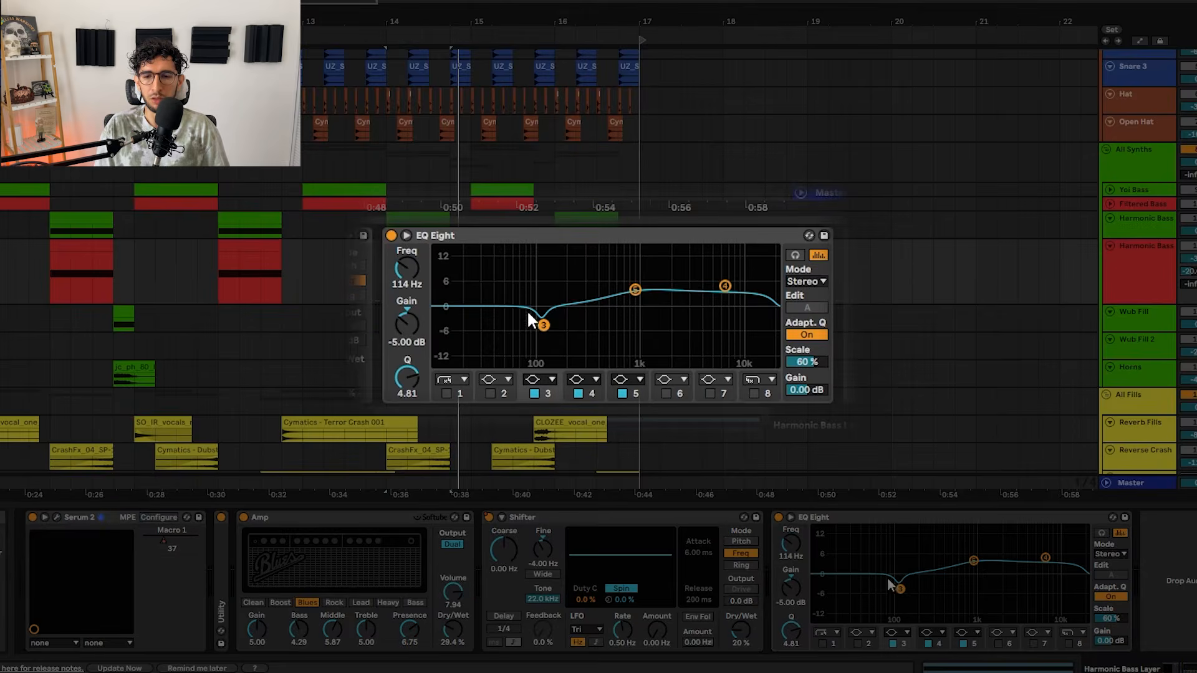
left_click(634, 290)
left_click(724, 286)
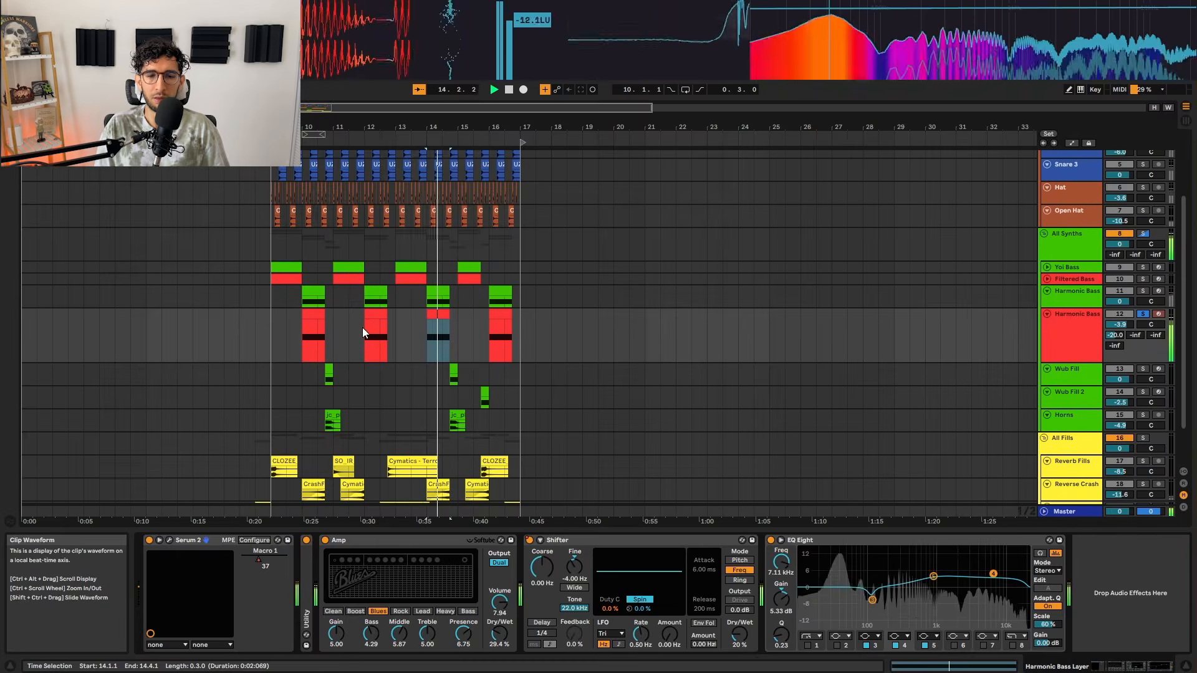
scroll(275, 316, "up", 2)
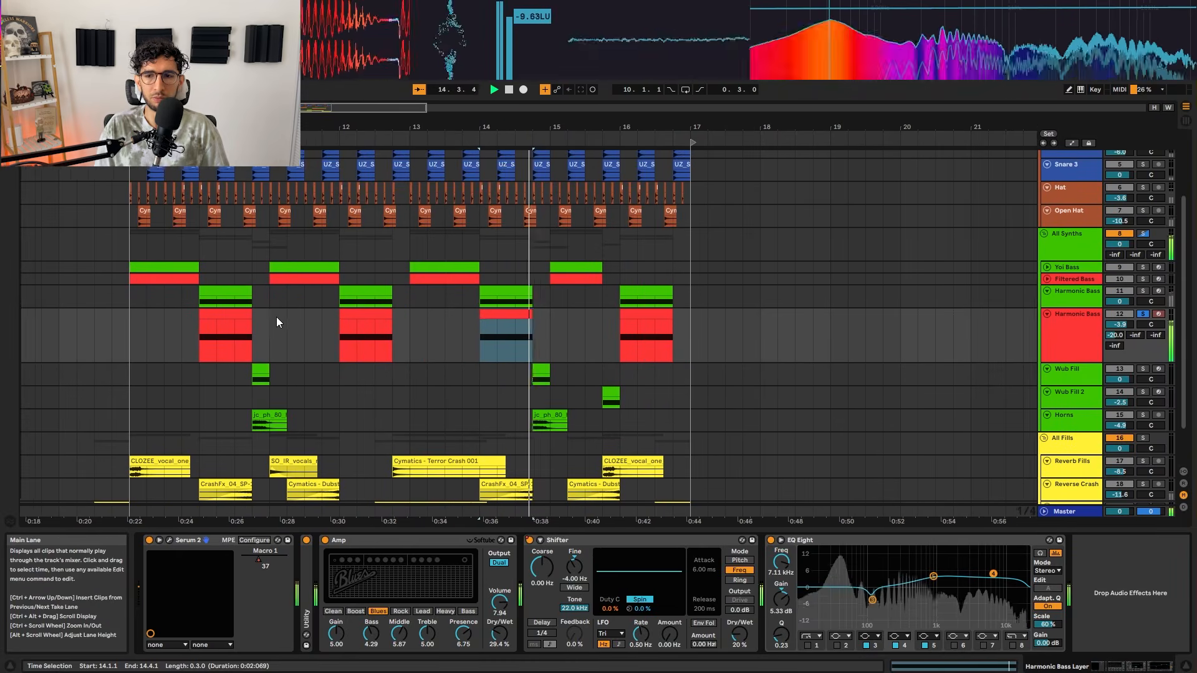
key("space")
- Reopen the Harmonic Bass Layer patch and review the Equalizer, Tube Distortion and multiband Compressor in its main effects chain
left_click(169, 539)
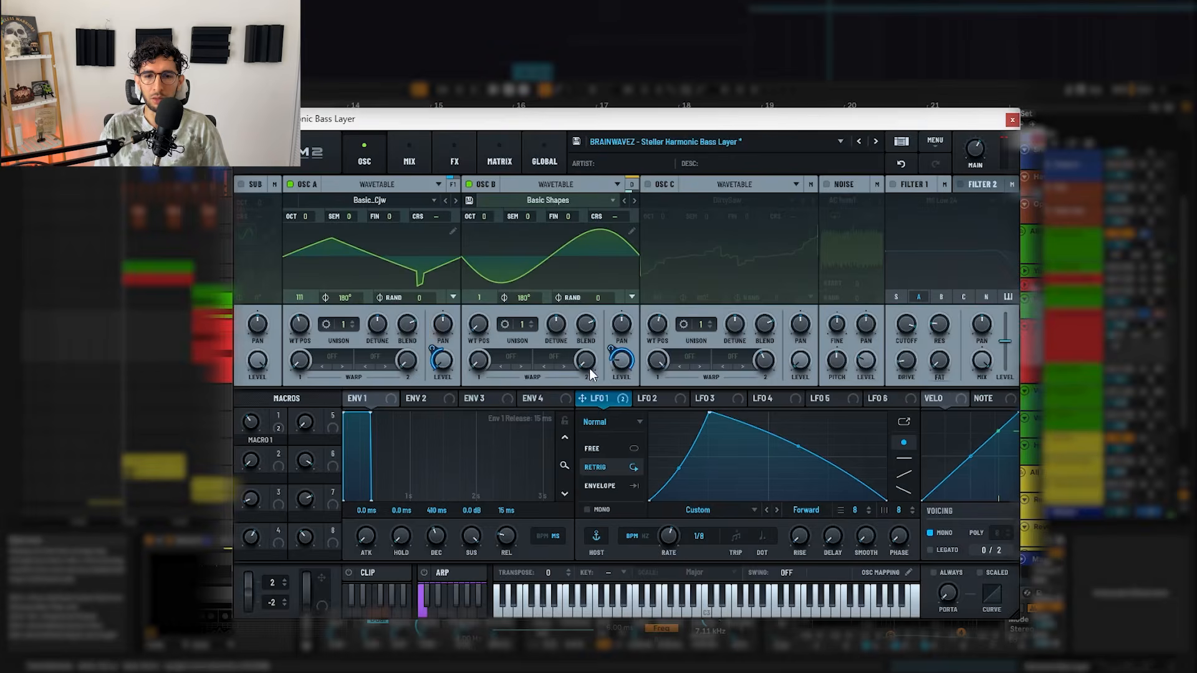
left_click(455, 155)
left_click(265, 184)
scroll(760, 268, "down", 3)
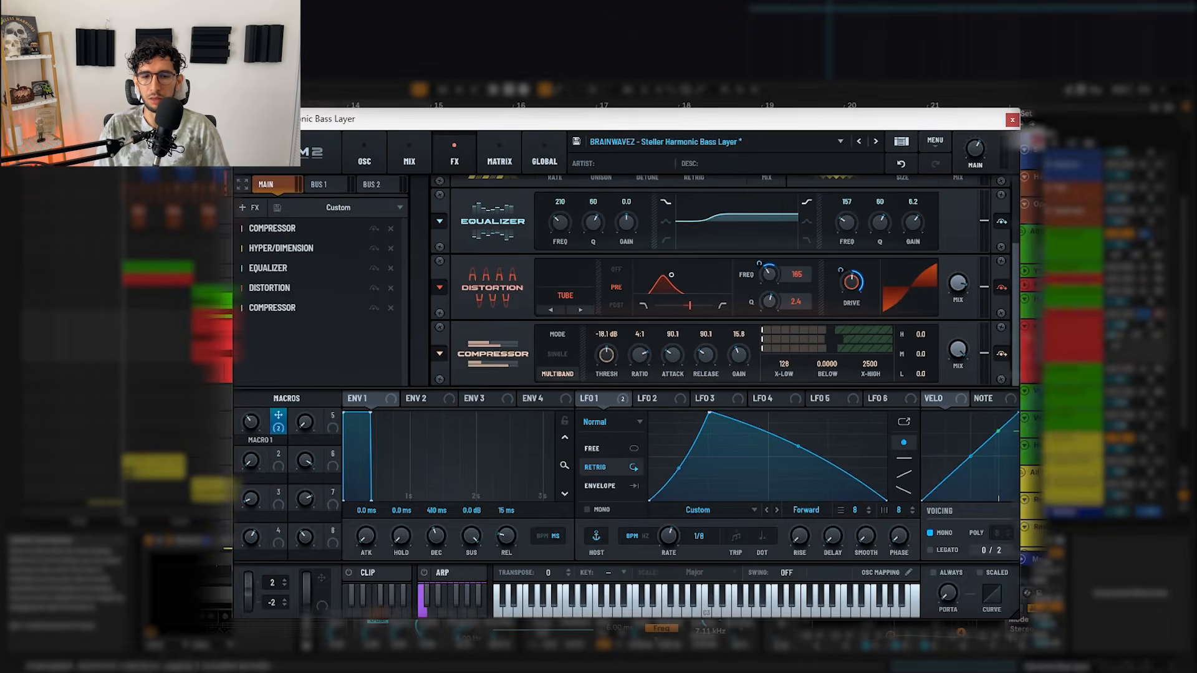
- Show the Macro 1 automation on the Harmonic Bass Layer track and play its clips at bars 10 and 14 for comparison
left_click(1011, 120)
left_click(258, 557)
left_click(230, 319)
key("space")
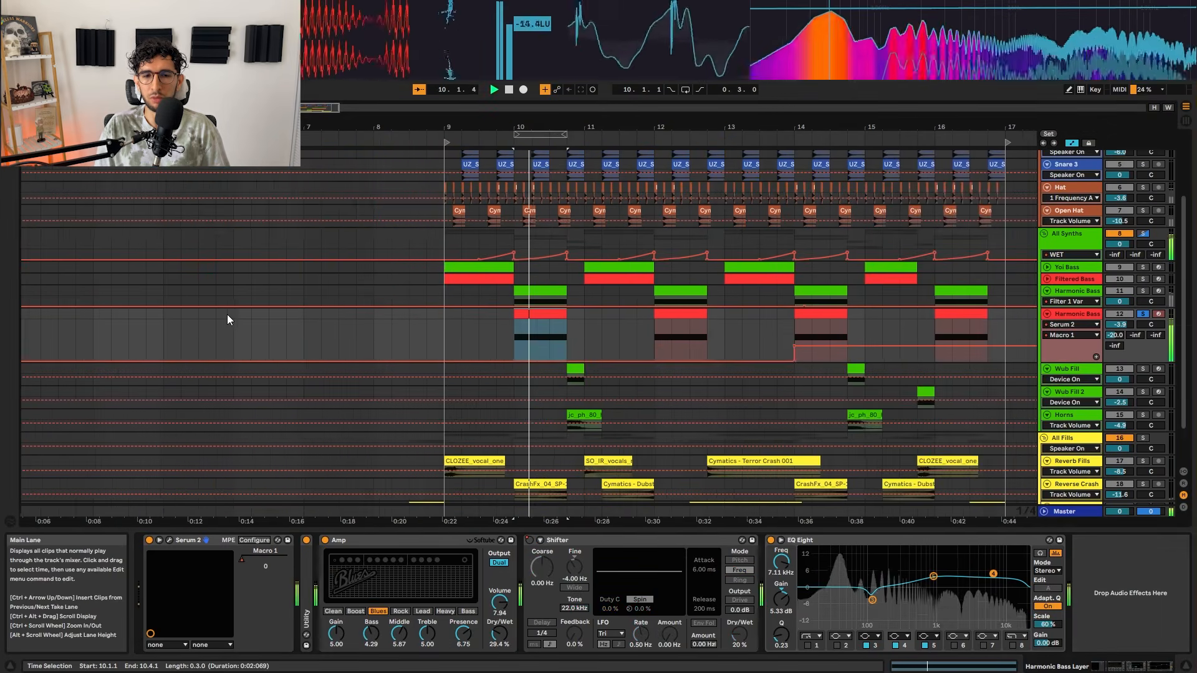
key("space")
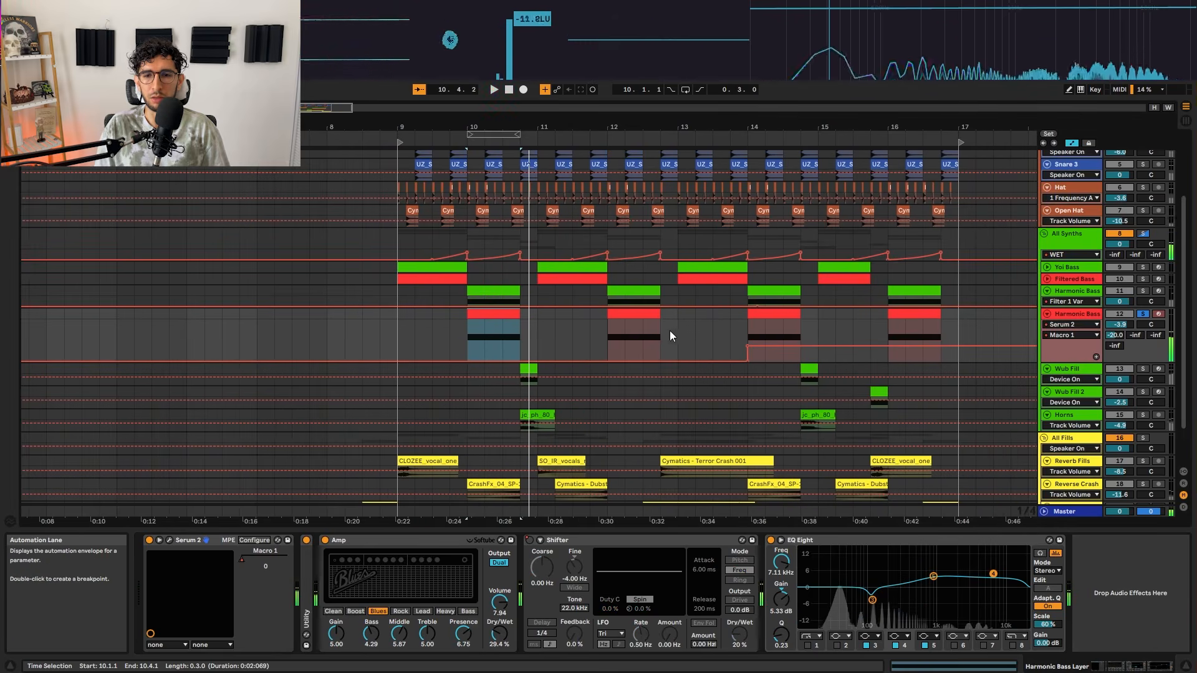
left_click(748, 318)
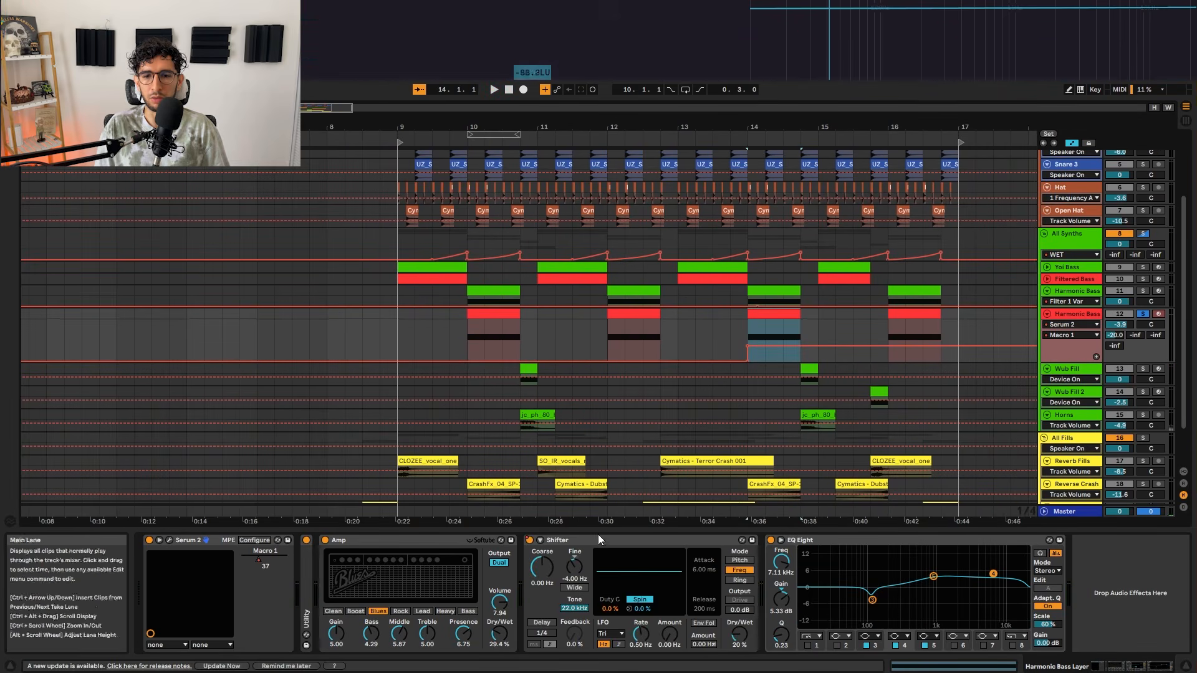
key("space")
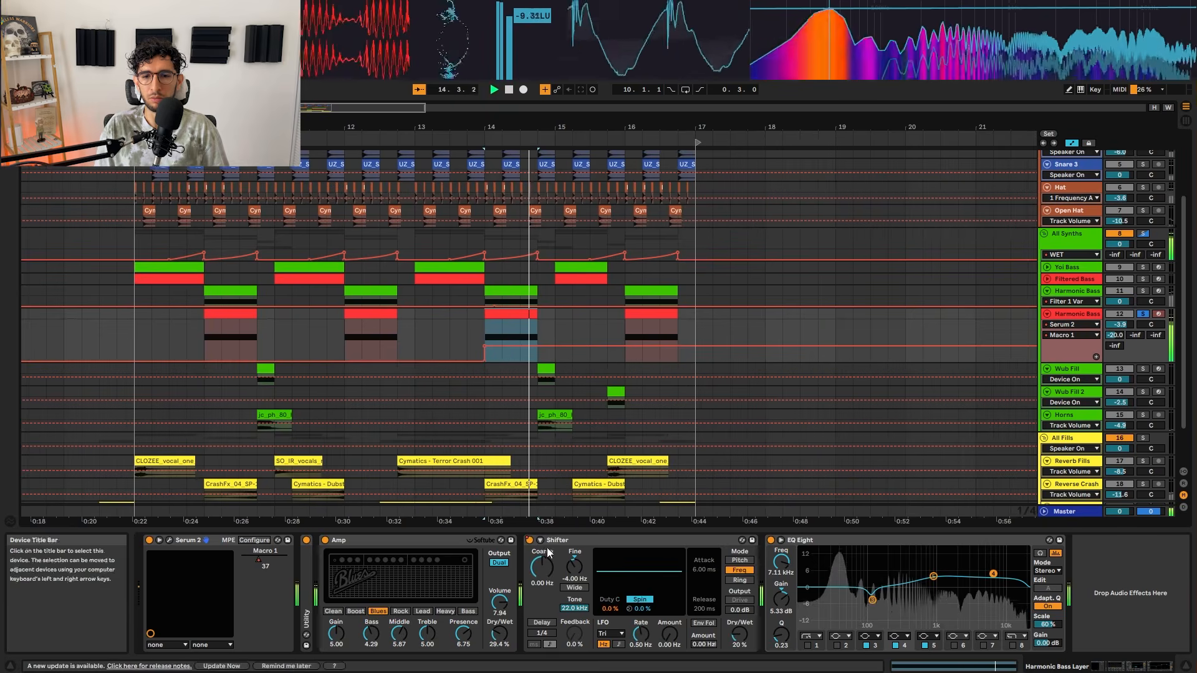
key("space")
- Bypass the Shifter on the Harmonic Bass Layer track and audition its clips, including the one at bar 12
left_click(529, 540)
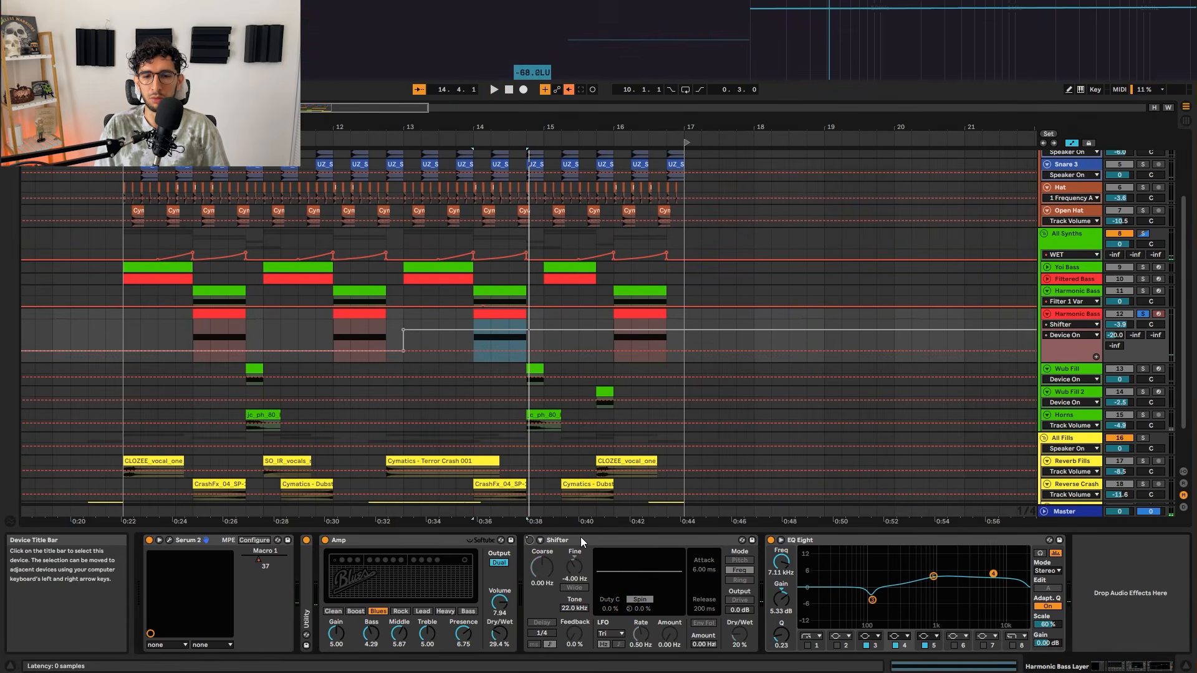
left_click(340, 321)
key("space")
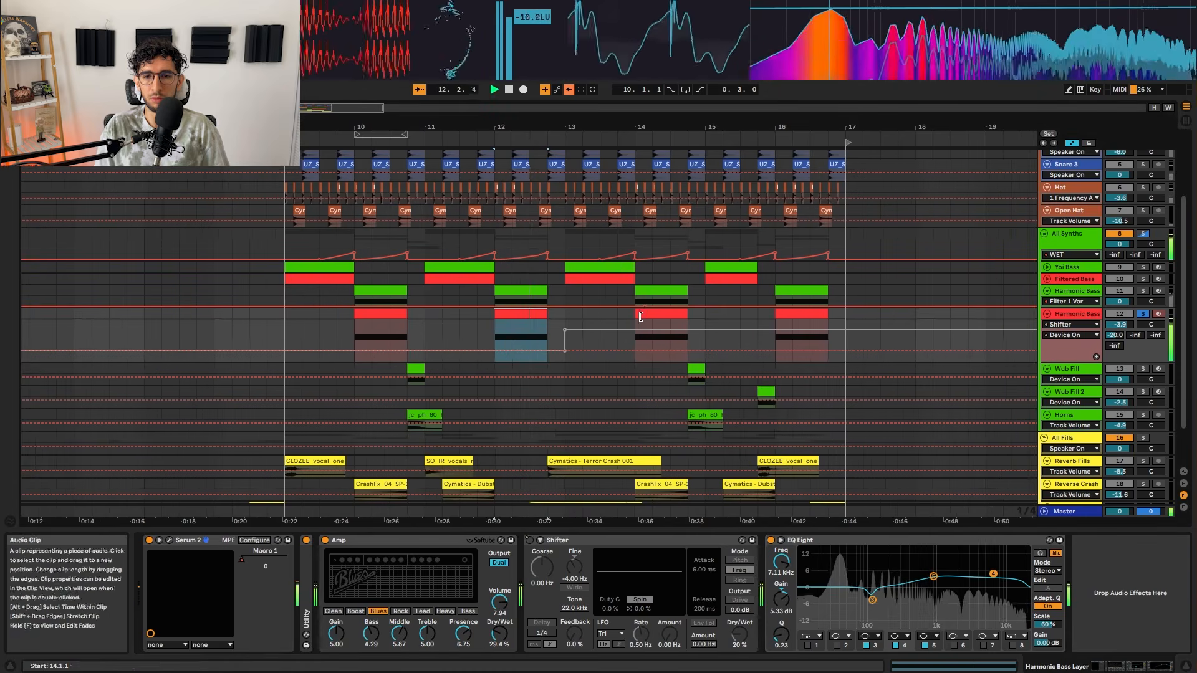
left_click(640, 315)
key("space")
key("space")
left_click(384, 315)
key("space")
key("space")
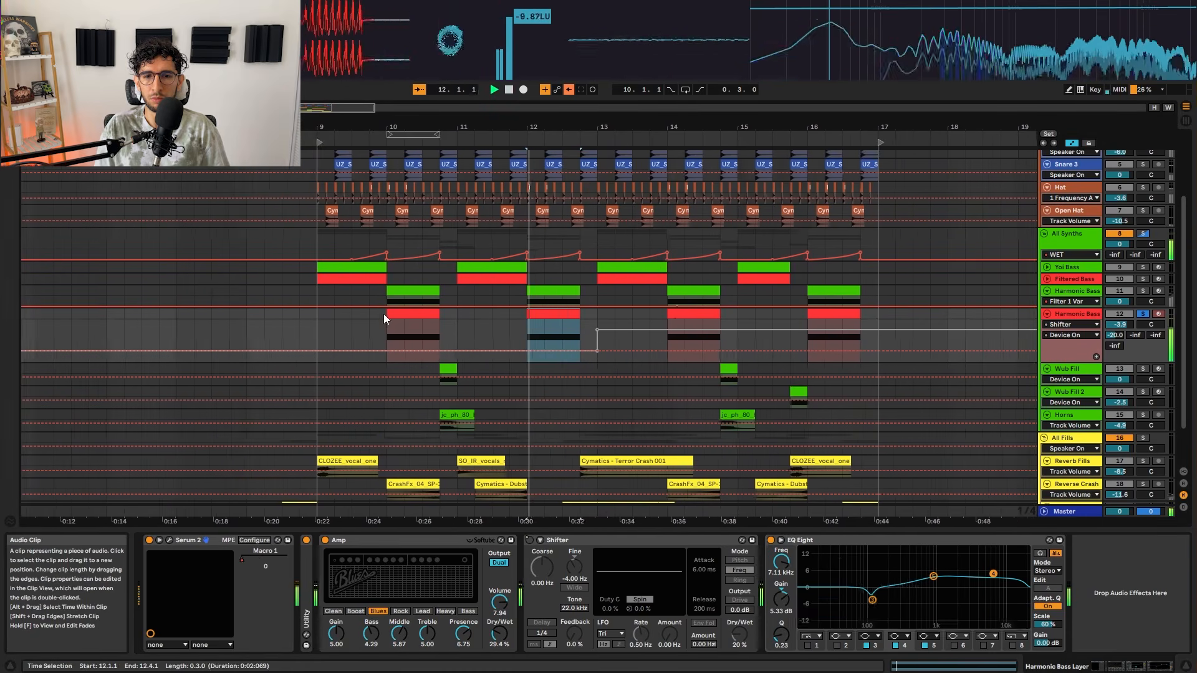
- Audition the Harmonic Bass Layer clip at bar 14 with the Shifter's automation active again
left_click(675, 315)
key("space")
key("space")
key("space")
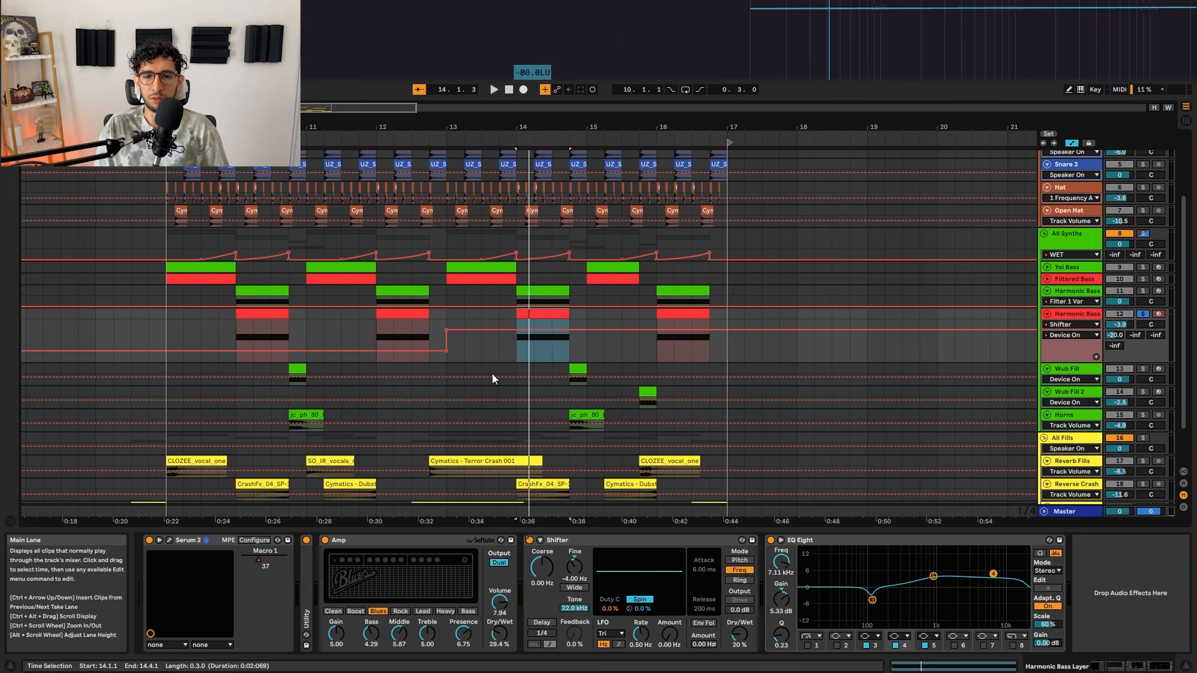
key("space")
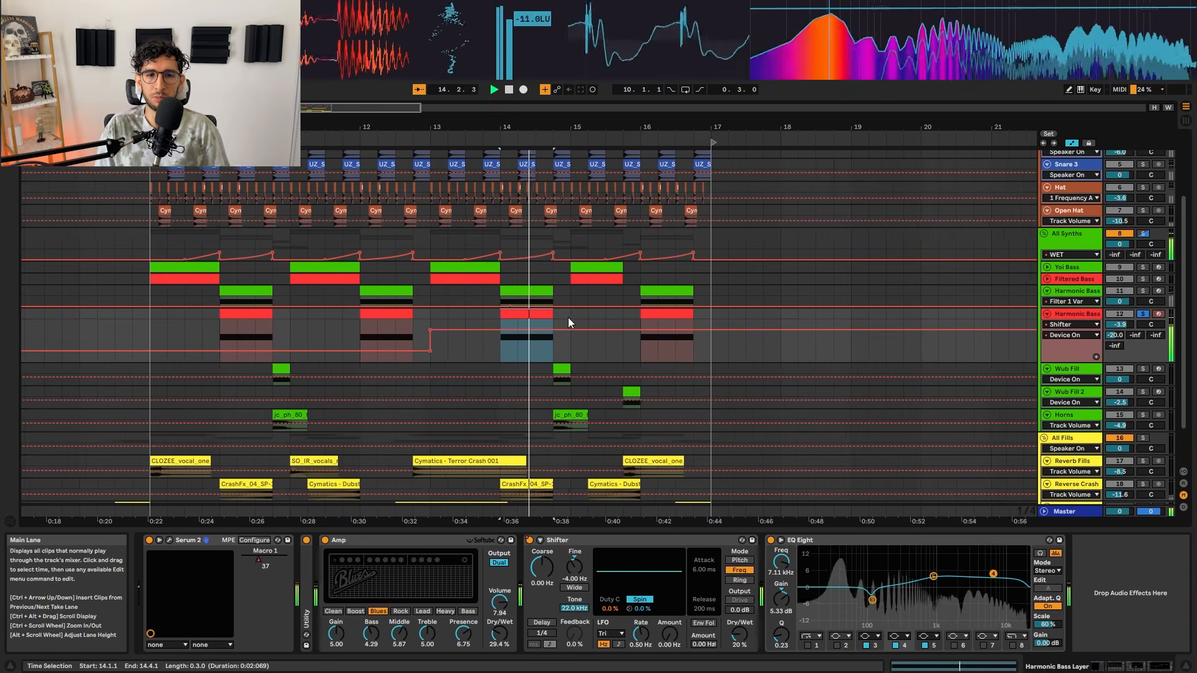
key("space")
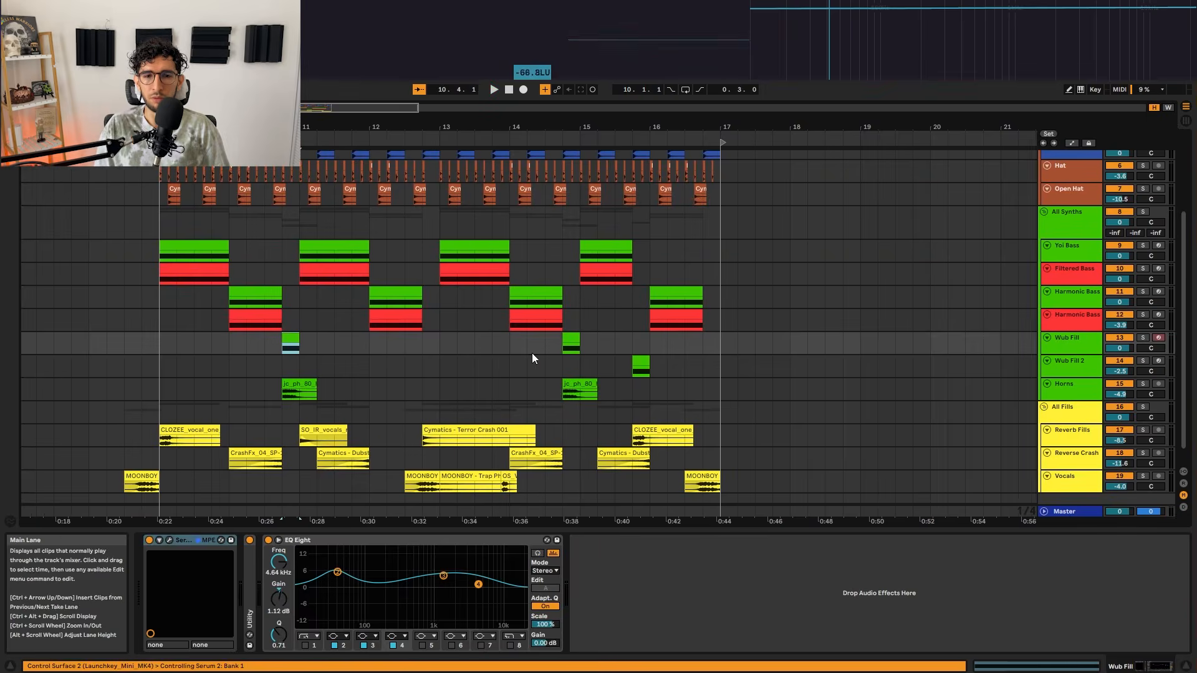
key("space")
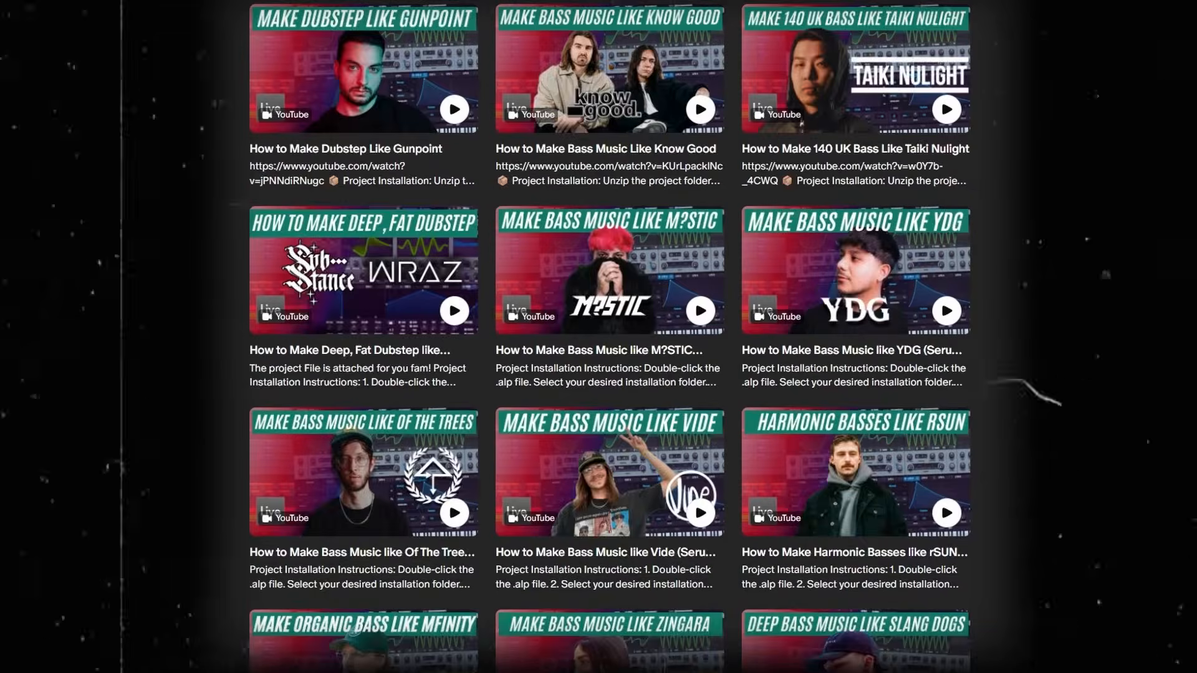
- Browse the web page listing project-file posts for the bass music and dubstep tutorials
scroll(610, 337, "down", 5)
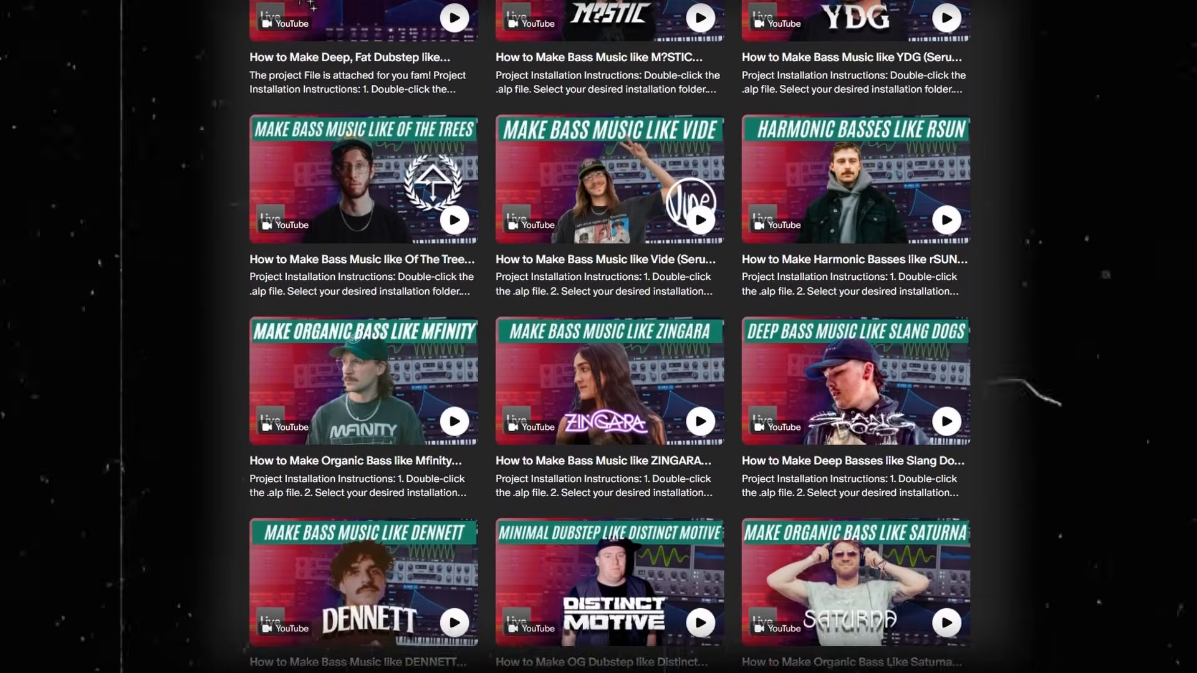
scroll(610, 337, "down", 5)
scroll(609, 336, "down", 4)
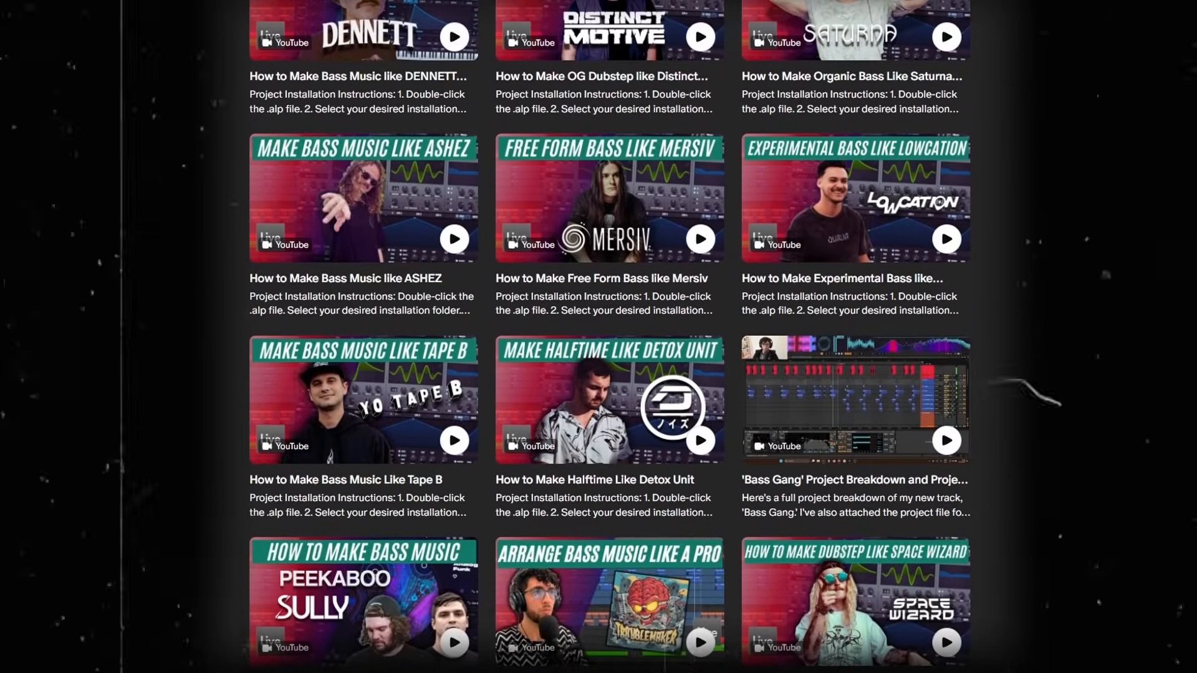
scroll(610, 337, "down", 4)
scroll(609, 337, "down", 3)
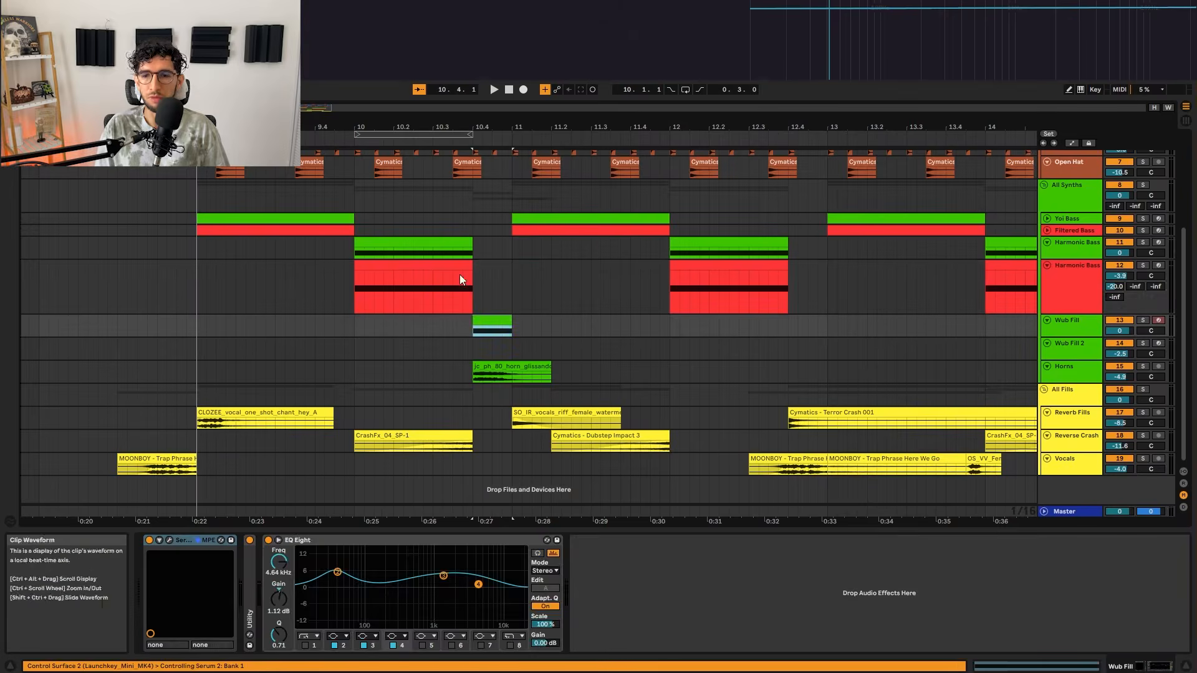
- Select the first Wub Fill clip at bar 10.4 and solo the Wub Fill track
left_click(460, 278)
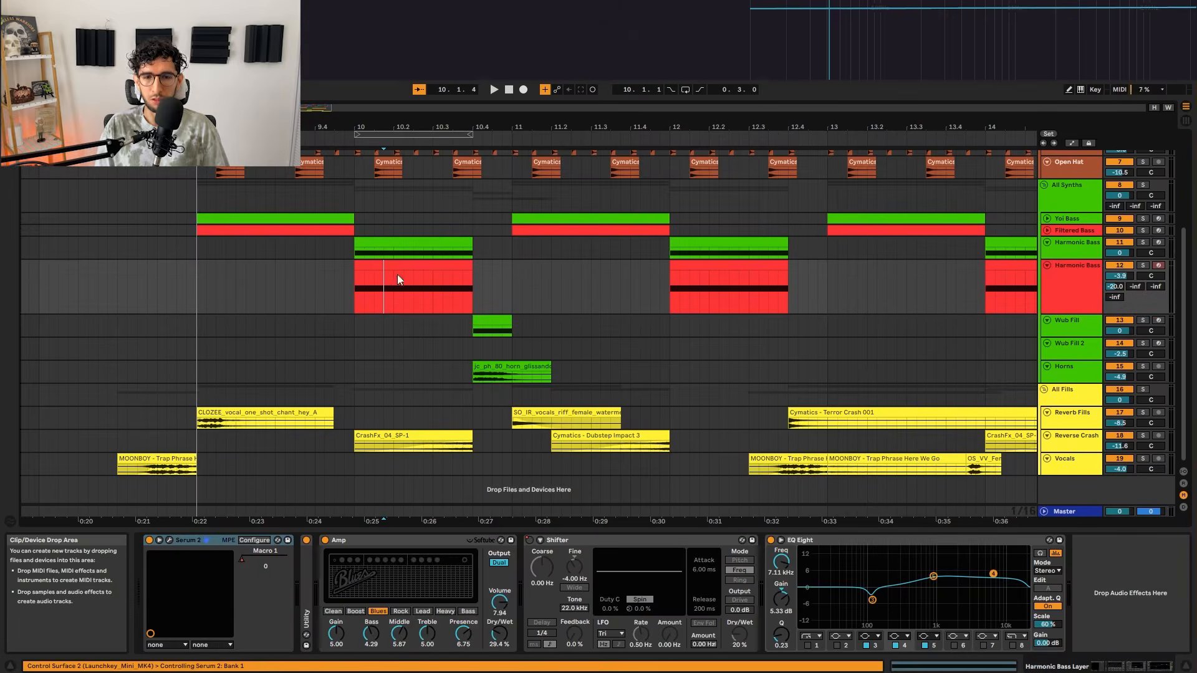
left_click(481, 329)
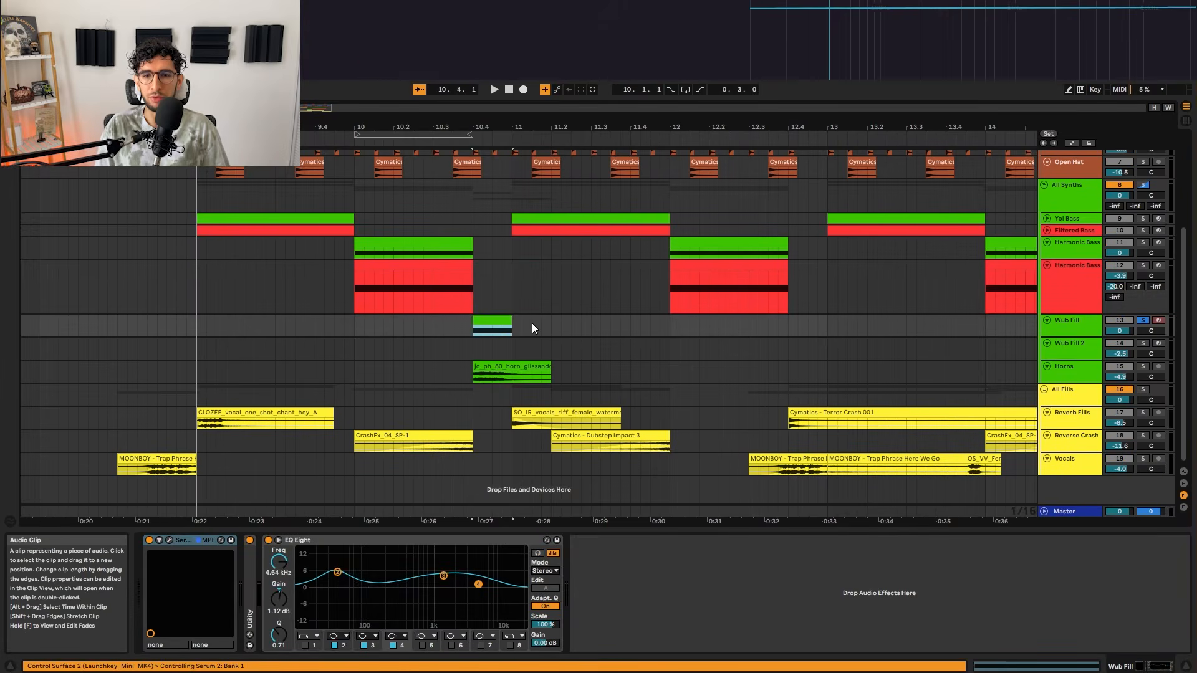
- Open the Wub Fill track's Serum 2 and audition the sound before and after enabling the MG Low 12 Filter 1
key("space")
left_click(170, 541)
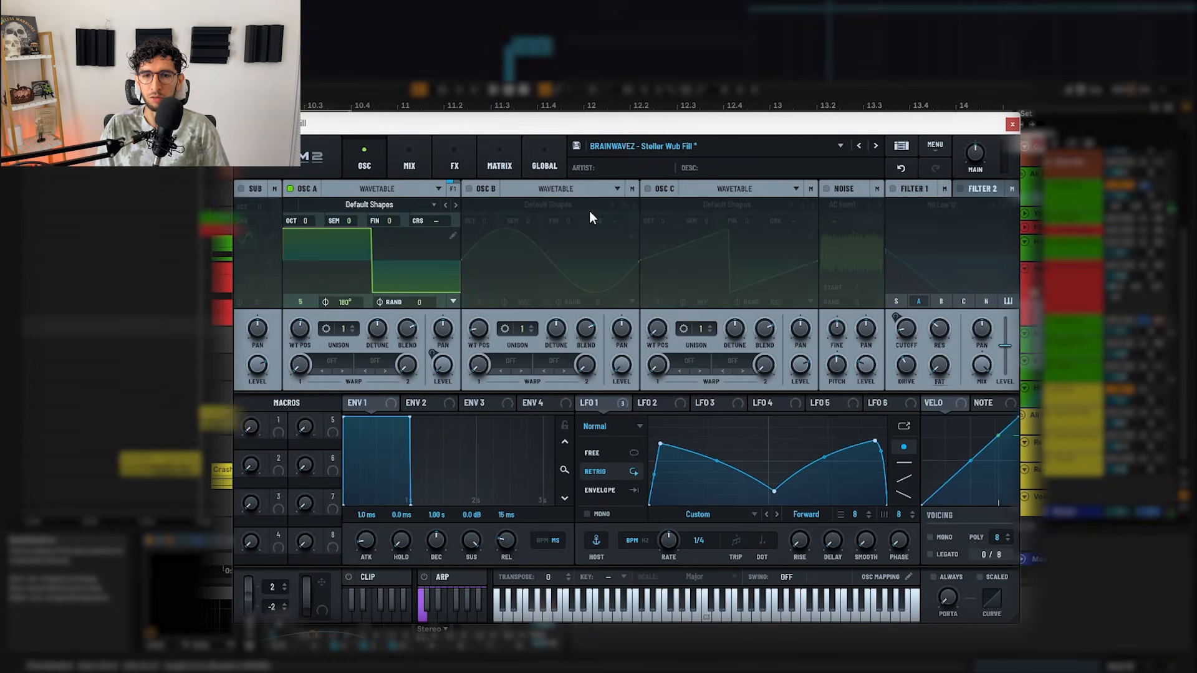
mouse_move(609, 403)
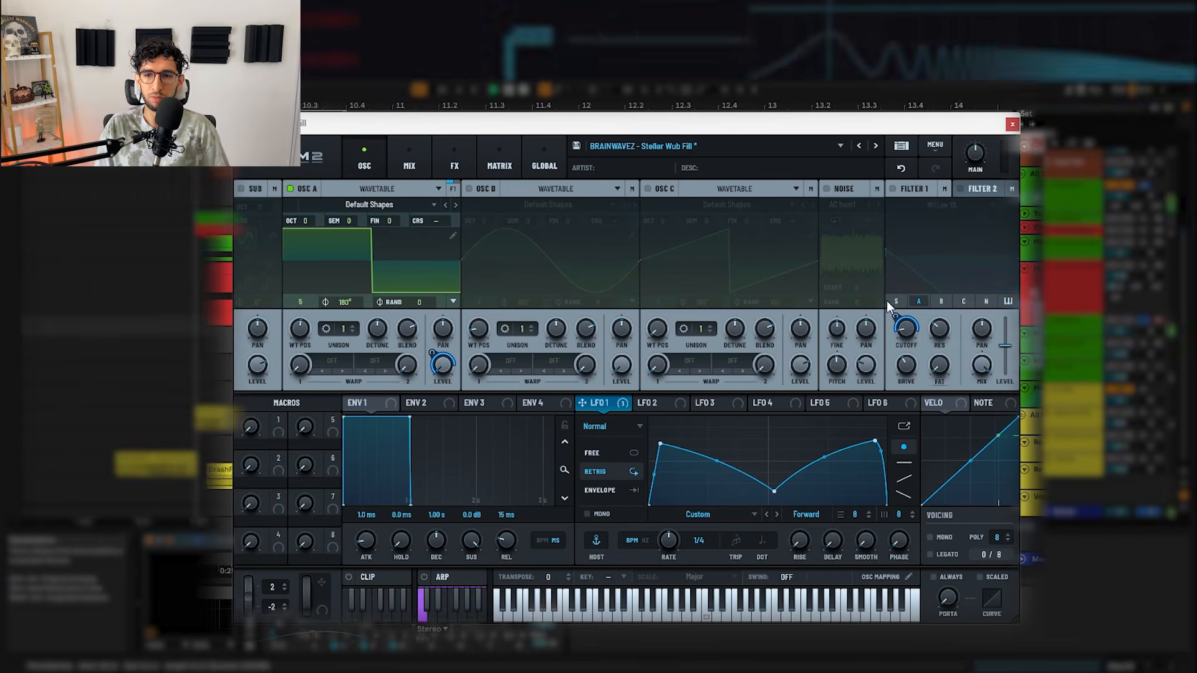
left_click(892, 188)
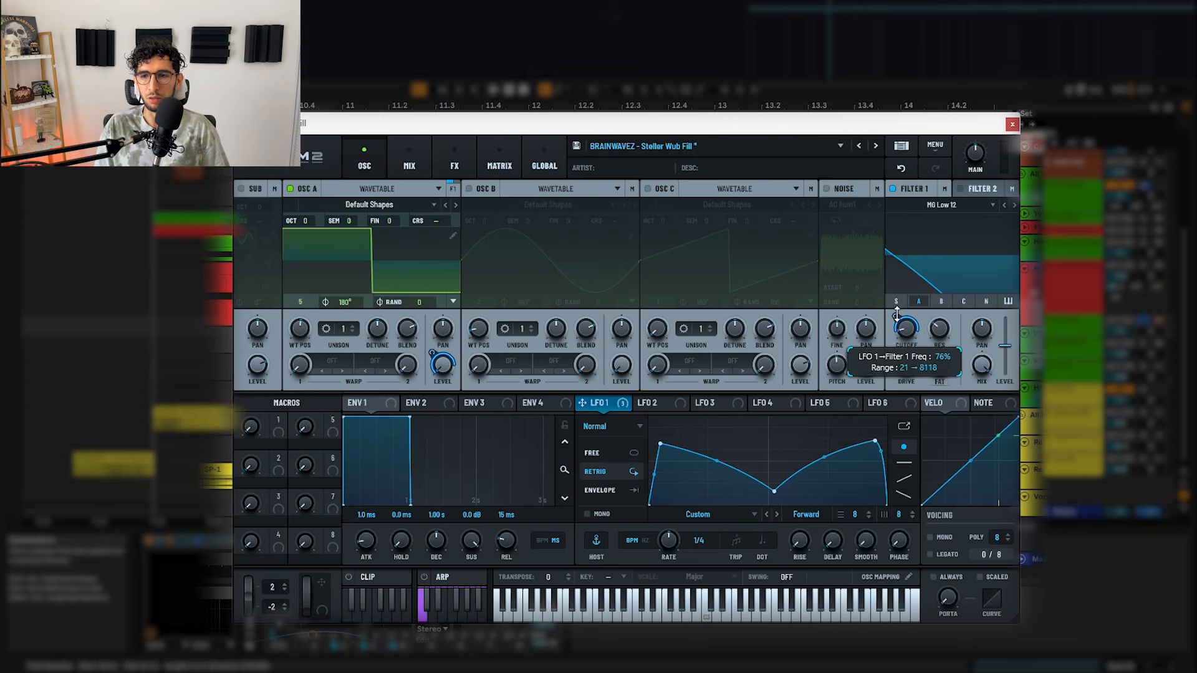
key("space")
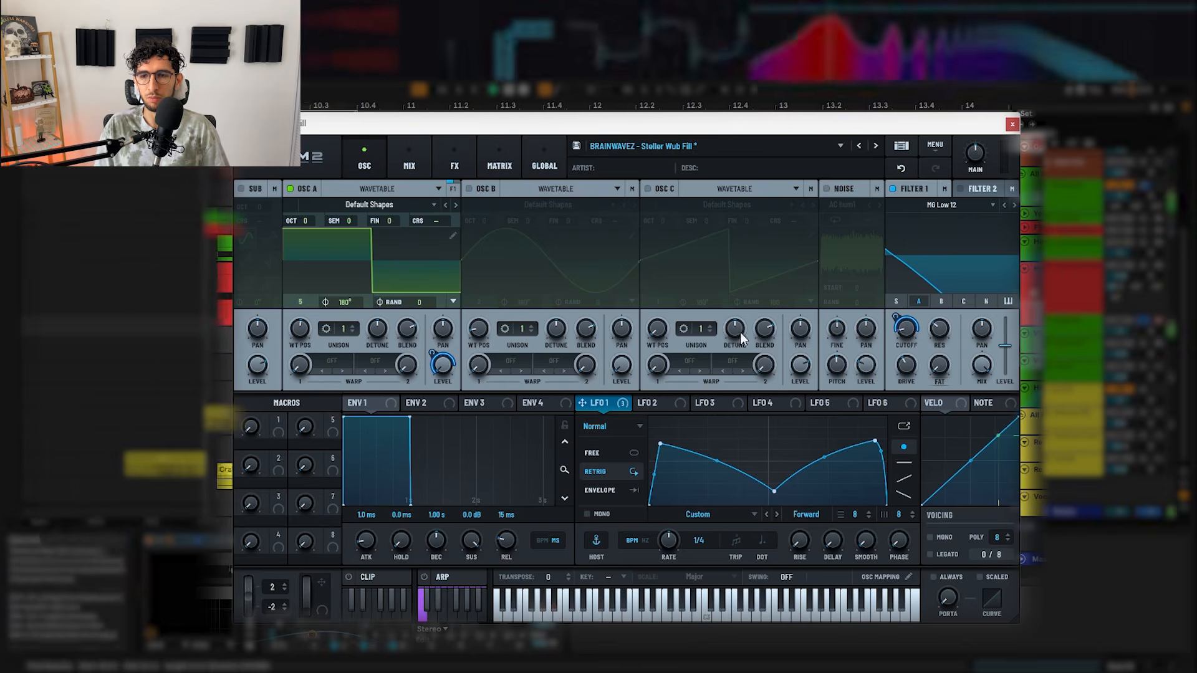
- Enable the multiband Compressor, Asym Distortion and Phaser in the Wub Fill's effects rack while auditioning the sound
left_click(455, 163)
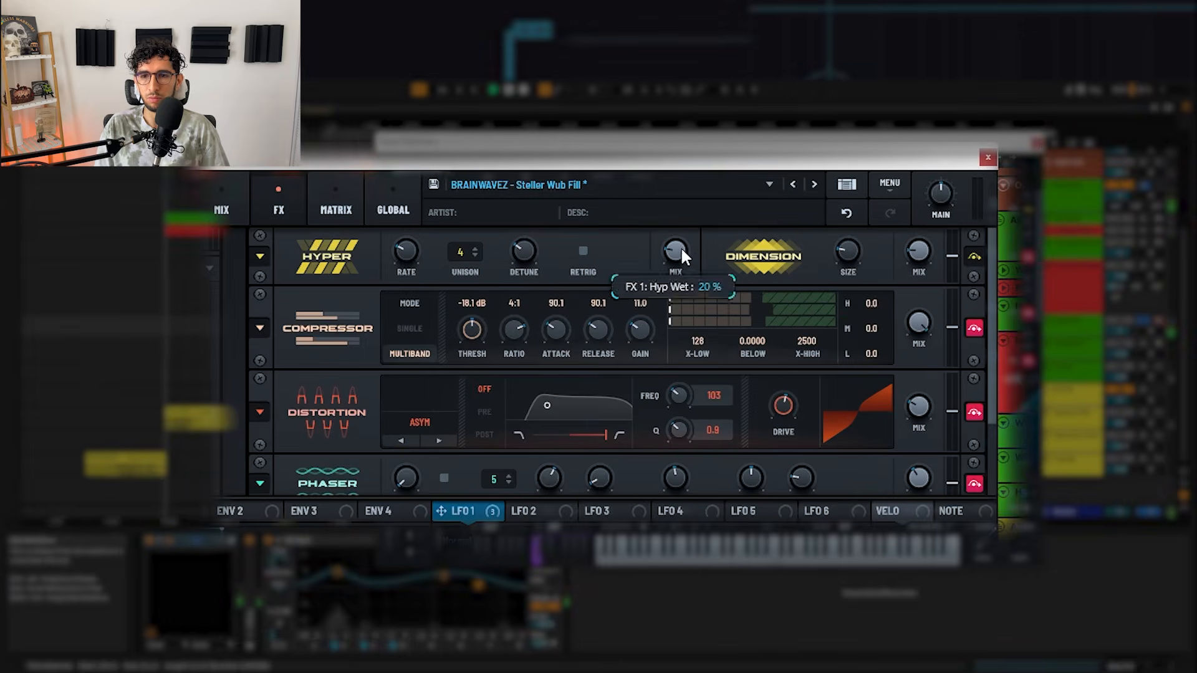
left_click(974, 328)
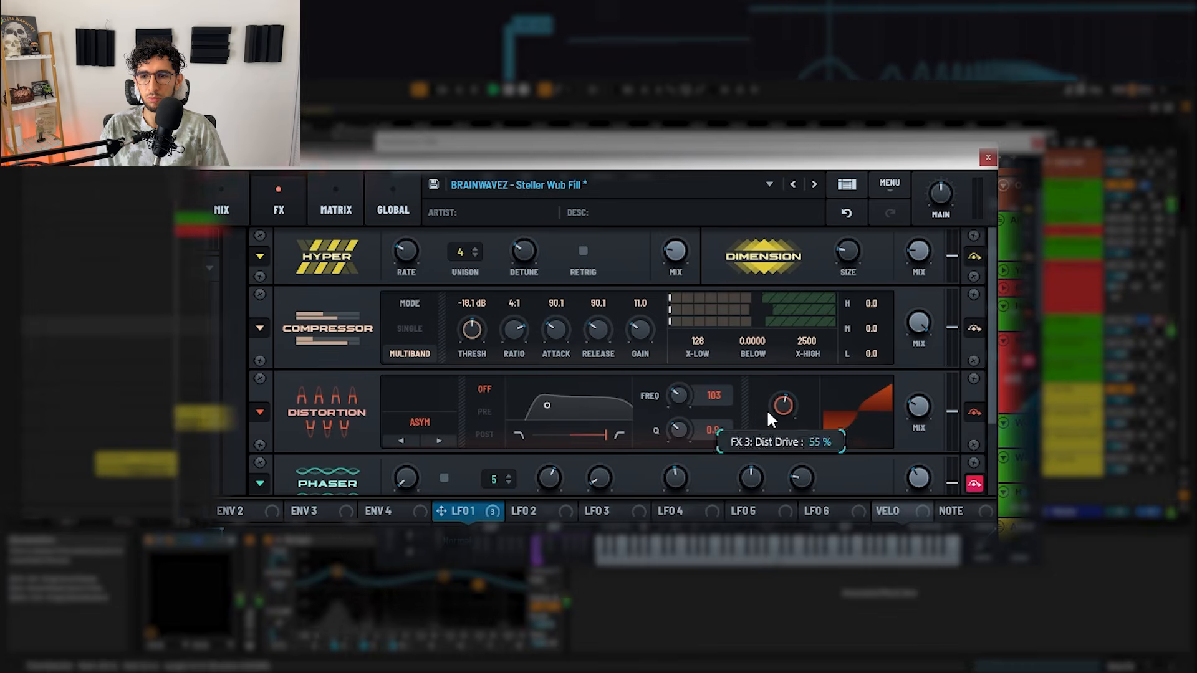
scroll(970, 393, "down", 2)
left_click(974, 383)
key("space")
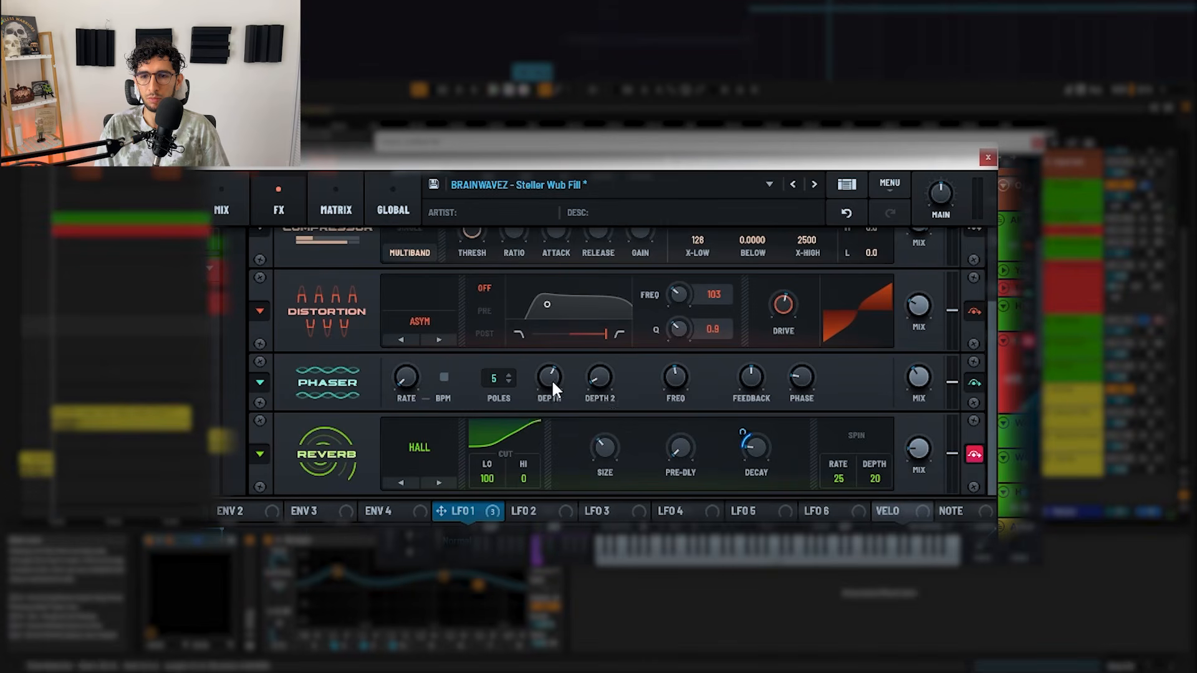
- Enable the Wub Fill's Hall Reverb and audition it while examining the modulation on its decay
left_click(974, 451)
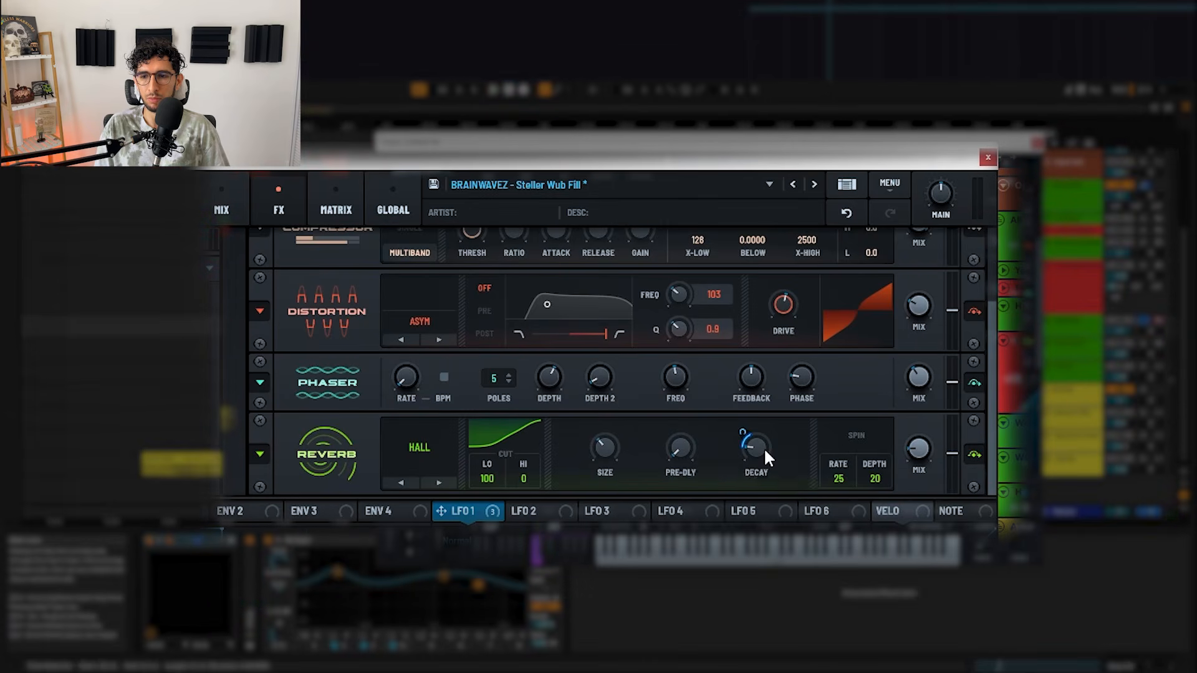
left_click_drag(742, 436, 742, 425)
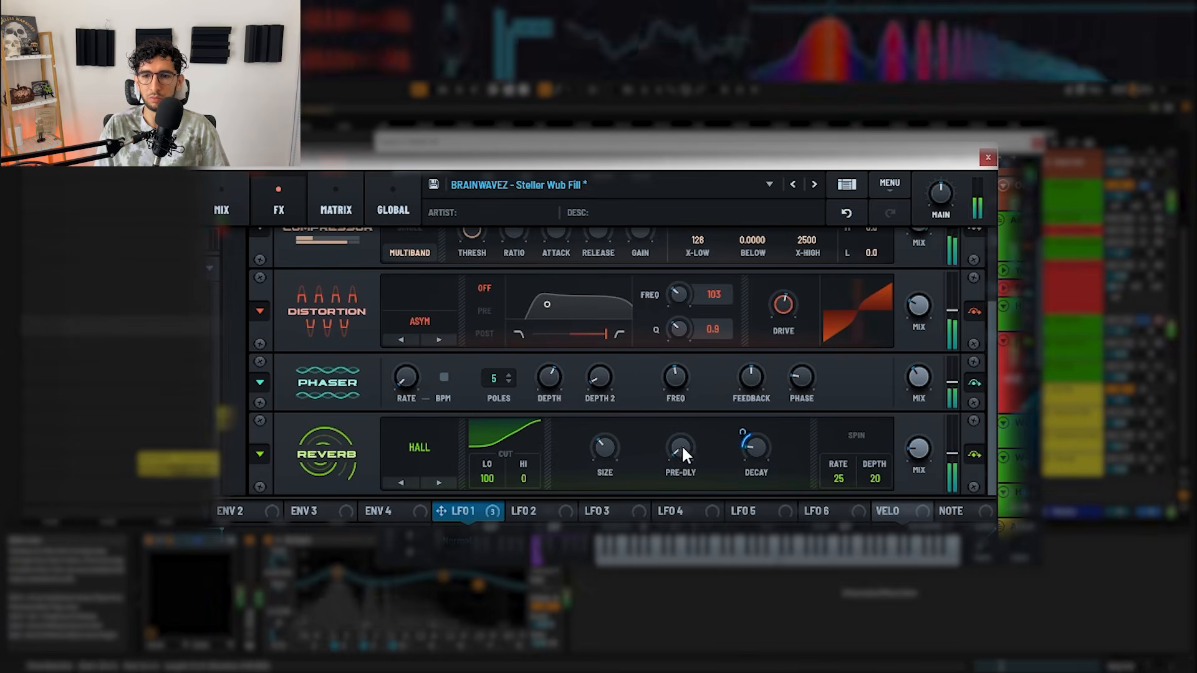
mouse_move(738, 439)
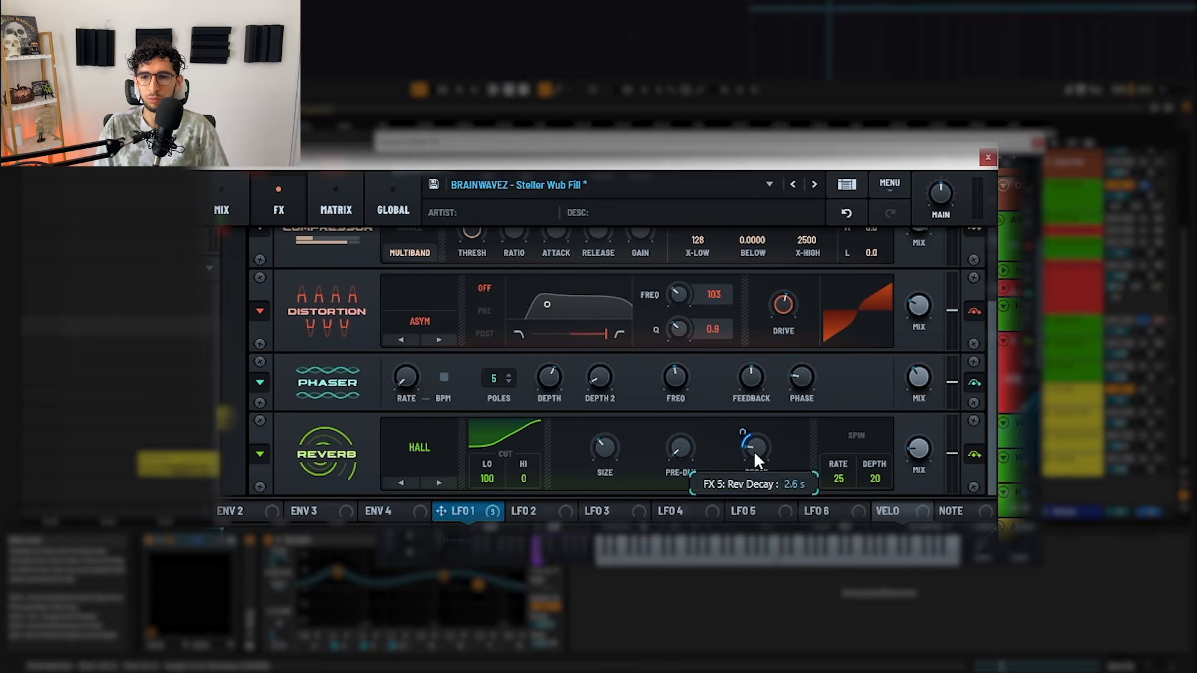
key("space")
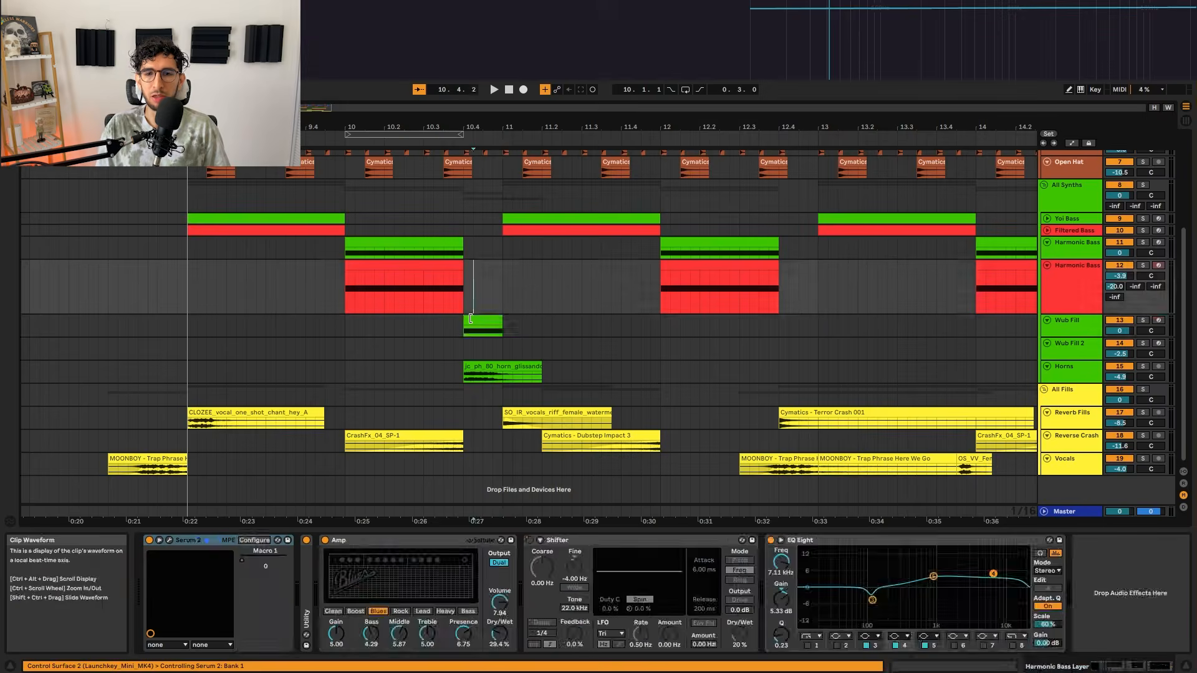
- Select the horn glissando clip at bar 10.4, solo the Horns track and audition it
left_click(471, 319)
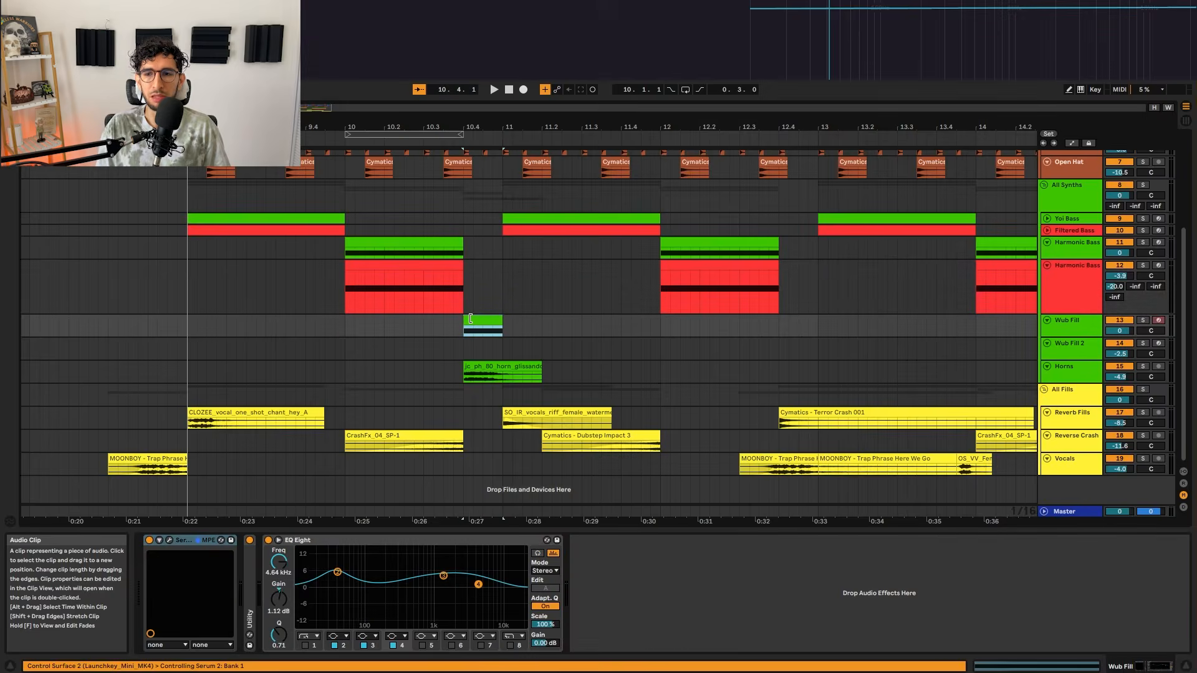
left_click(468, 369)
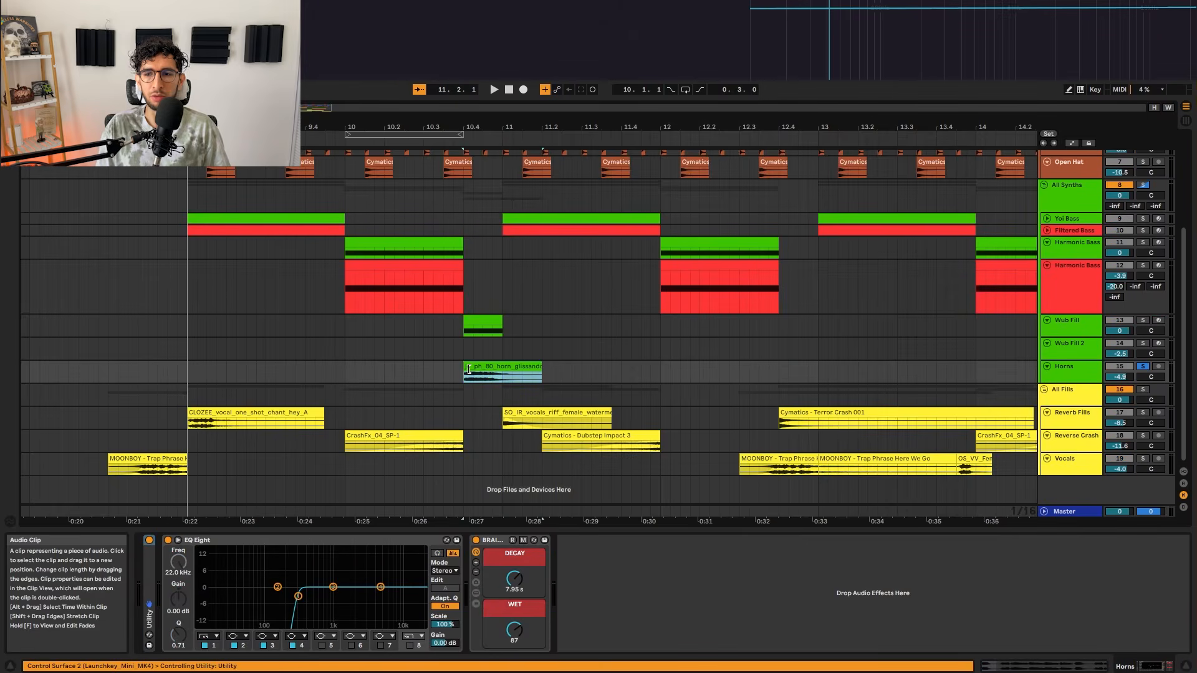
key("minus")
key("space")
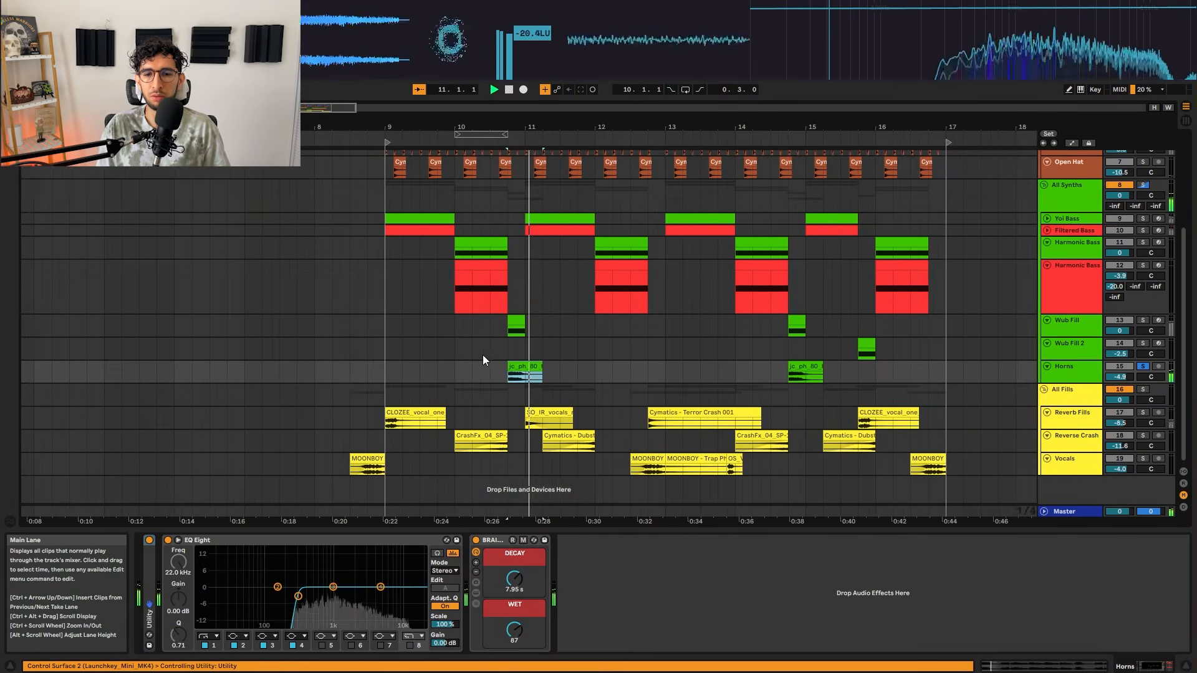
key("plus")
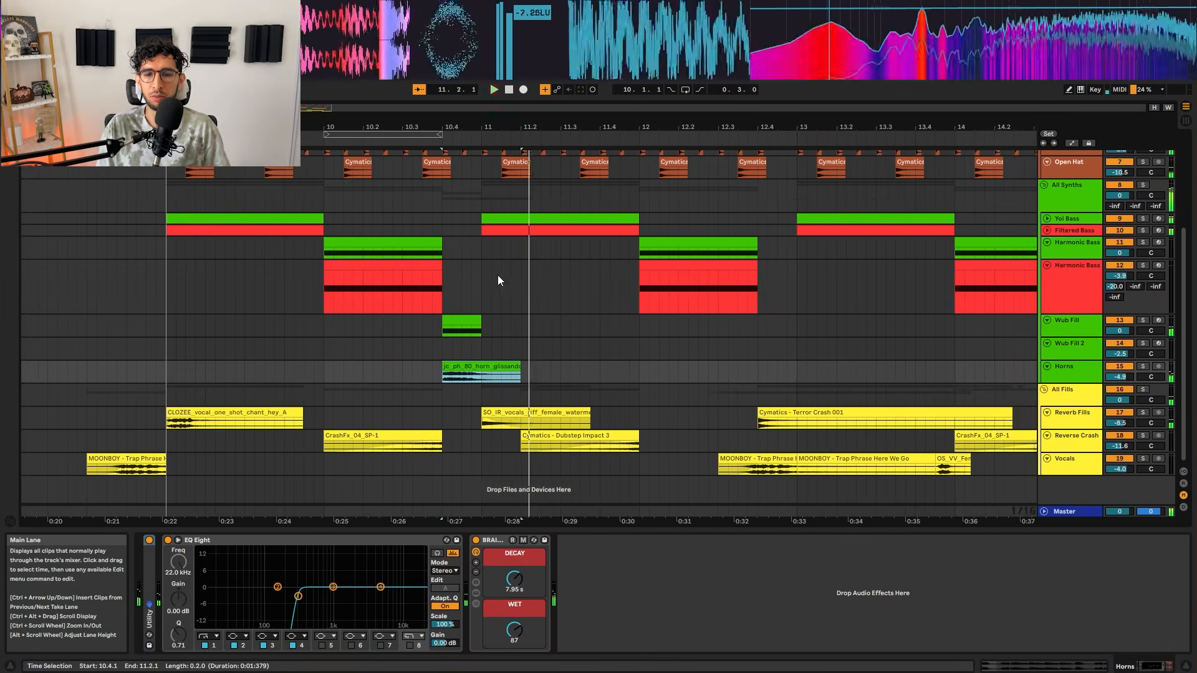
- Audition the Wub Fill and Horns clips together from bar 10.4, at the end of the Harmonic Bass Layer clip
left_click(474, 323)
scroll(392, 256, "up", 4)
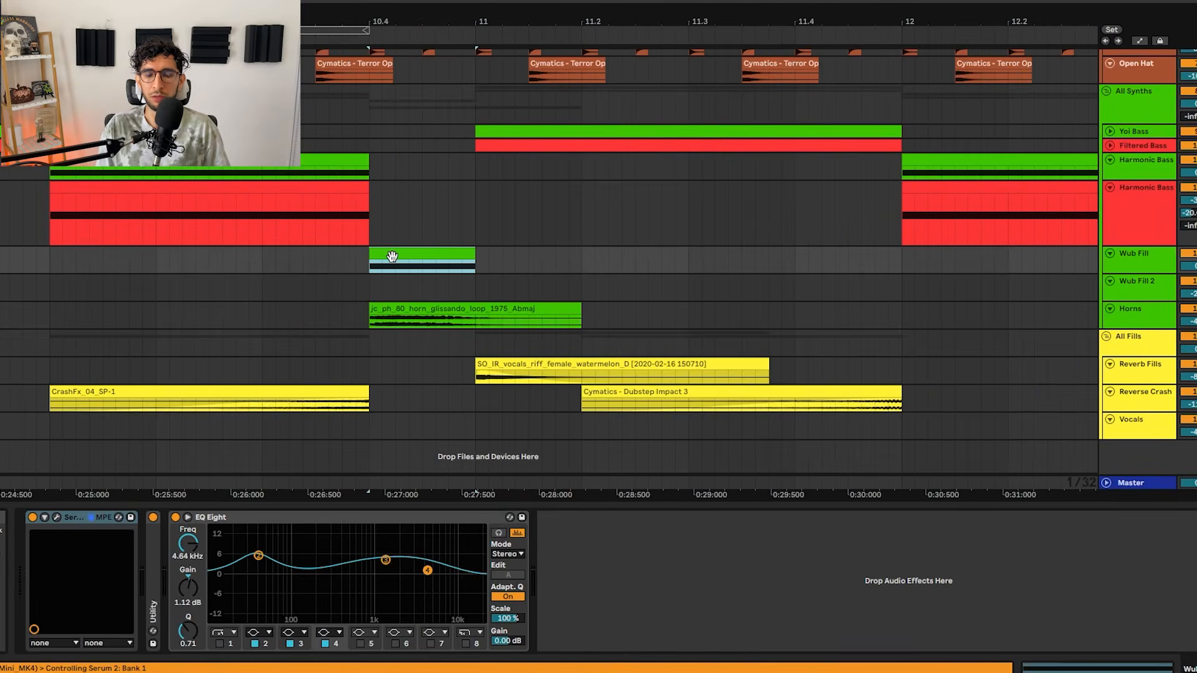
scroll(393, 257, "down", 8)
scroll(410, 226, "up", 5)
scroll(394, 219, "down", 5)
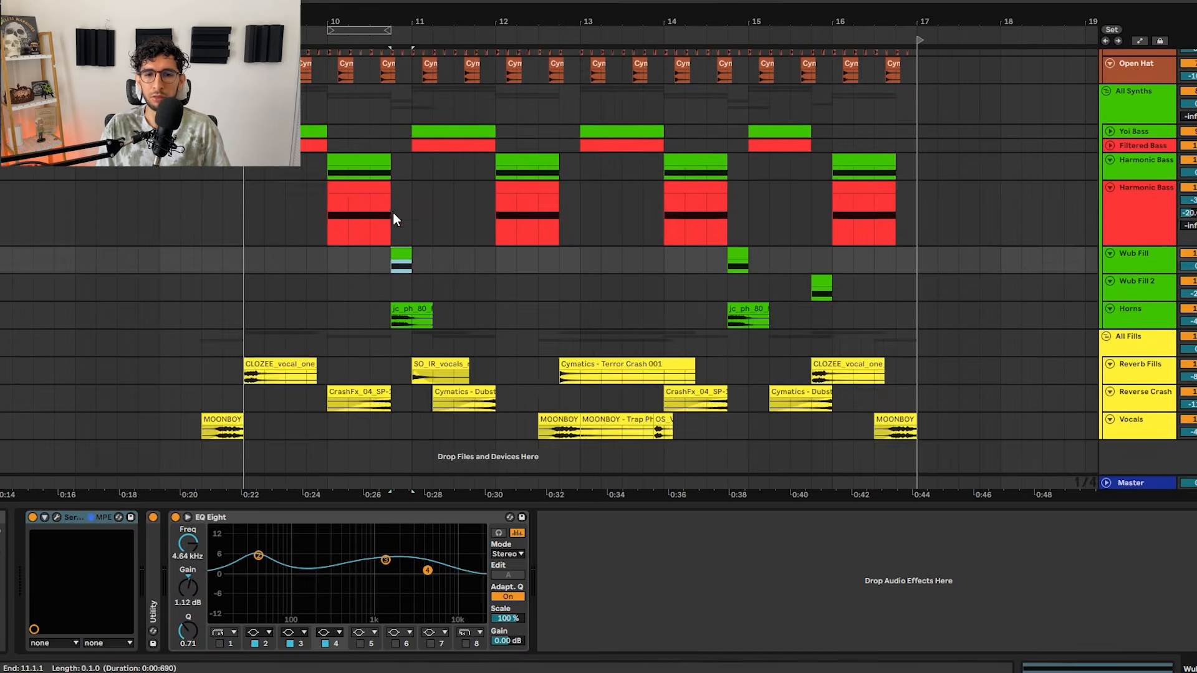
left_click(391, 194)
scroll(405, 185, "up", 2)
scroll(410, 185, "down", 2)
scroll(349, 206, "right", 2)
scroll(312, 209, "up", 3)
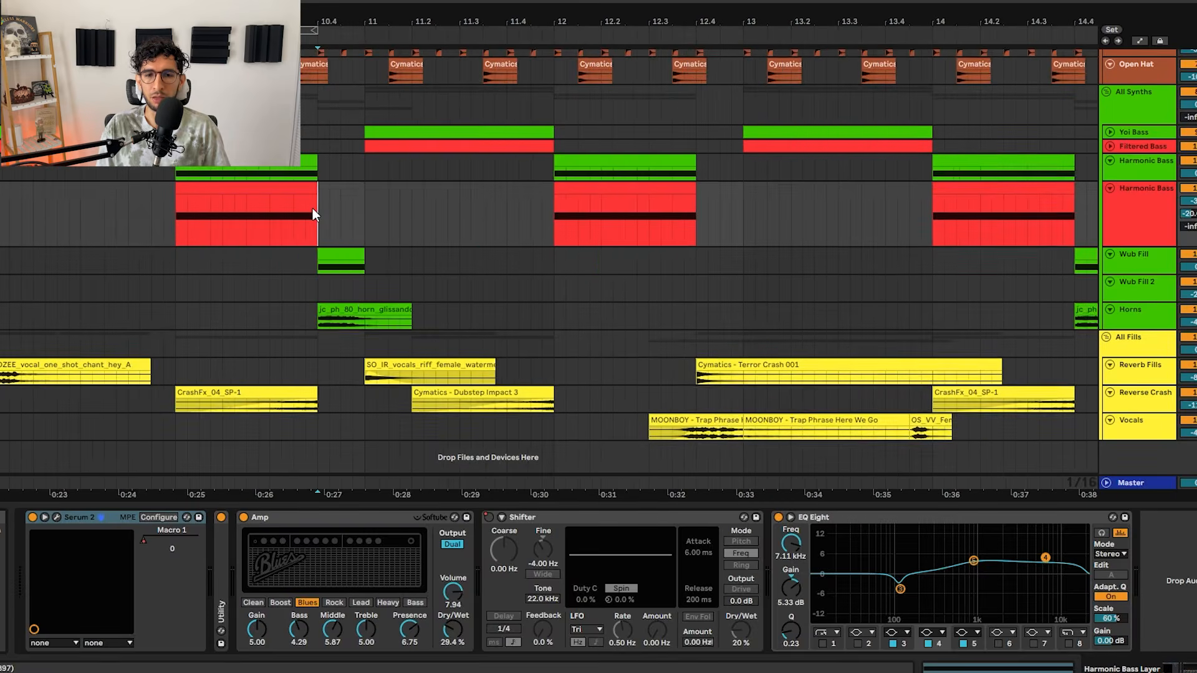
scroll(407, 236, "right", 2)
scroll(284, 222, "right", 2)
key("space")
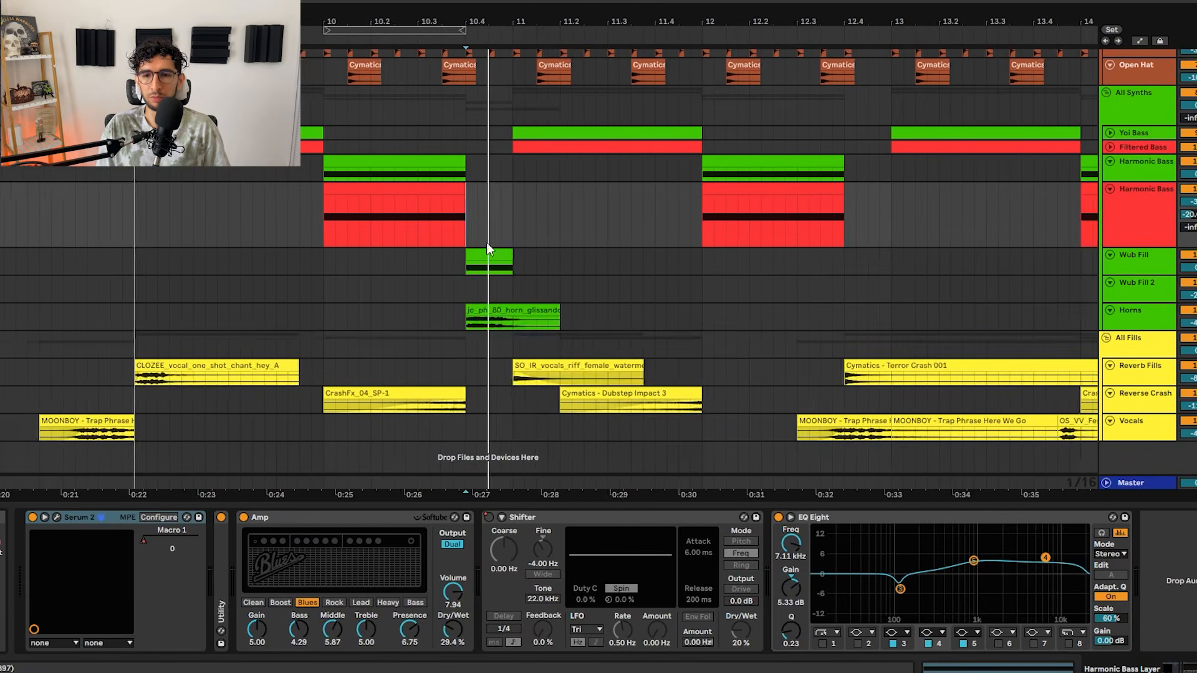
- Audition the second horn clip at bar 14.4 and select the Wub Fill 2 clip at bar 15.4
scroll(558, 237, "down", 3)
scroll(558, 238, "up", 3)
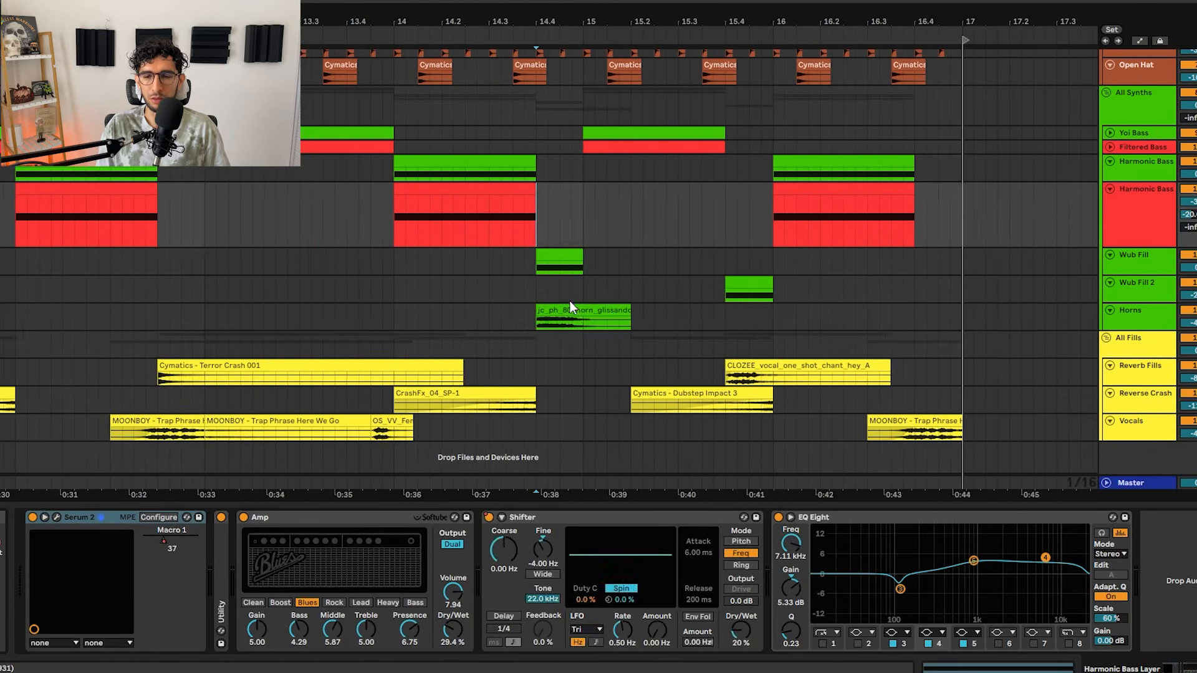
left_click(564, 309)
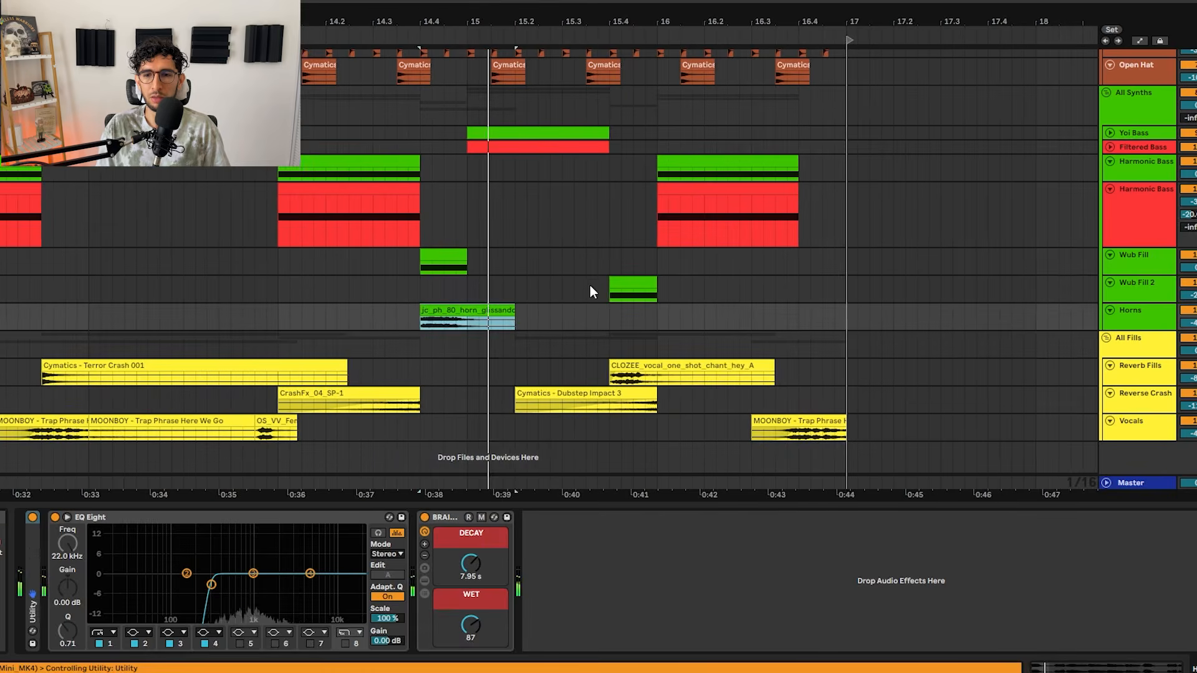
left_click(589, 289)
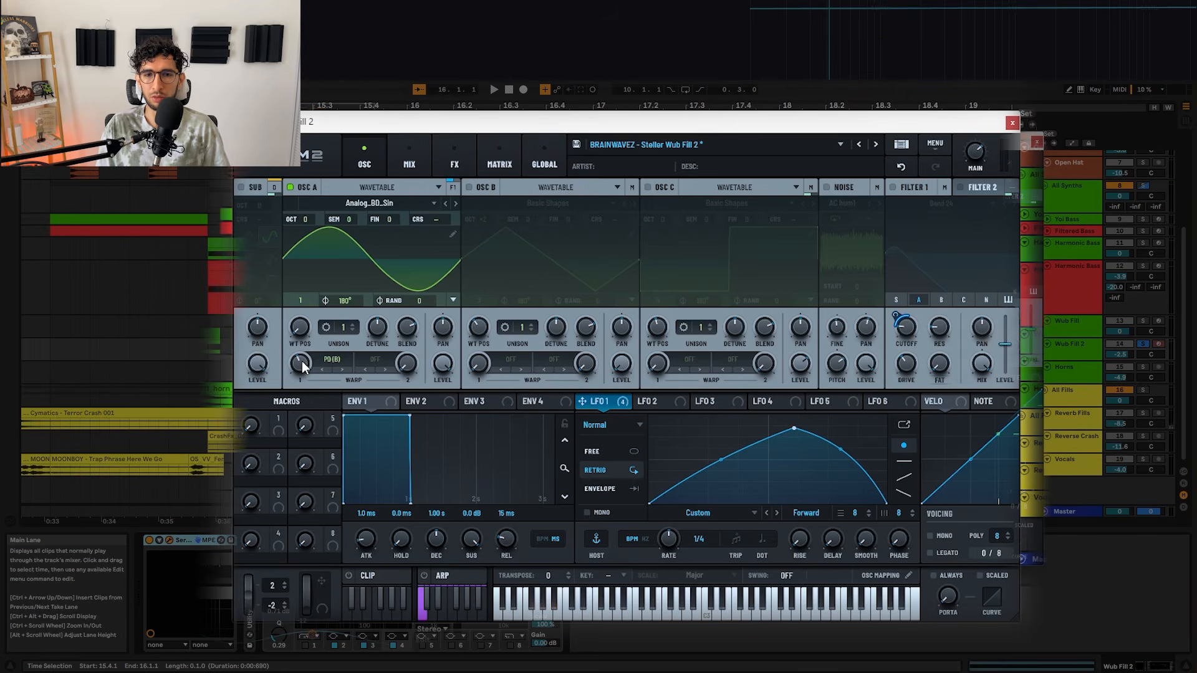
- In Wub Fill 2's Serum 2, enable the Sub routed to Direct plus oscillator B, and audition the result
left_click(273, 189)
left_click(299, 205)
left_click(299, 205)
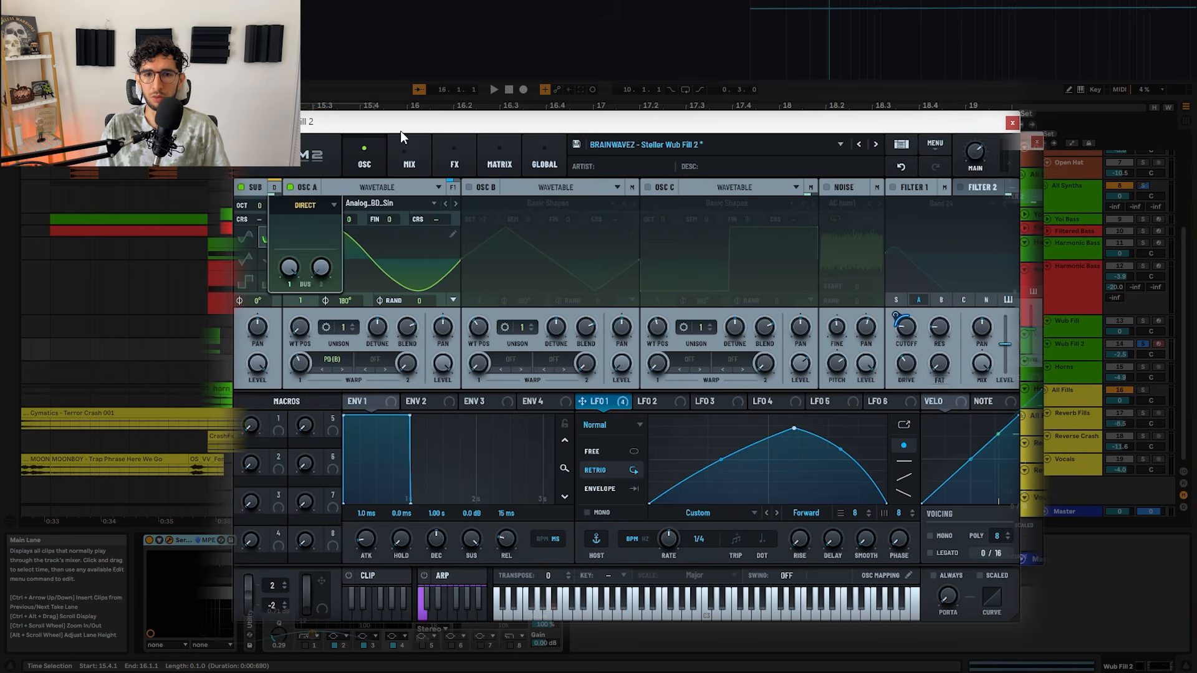
left_click(440, 140)
left_click(469, 187)
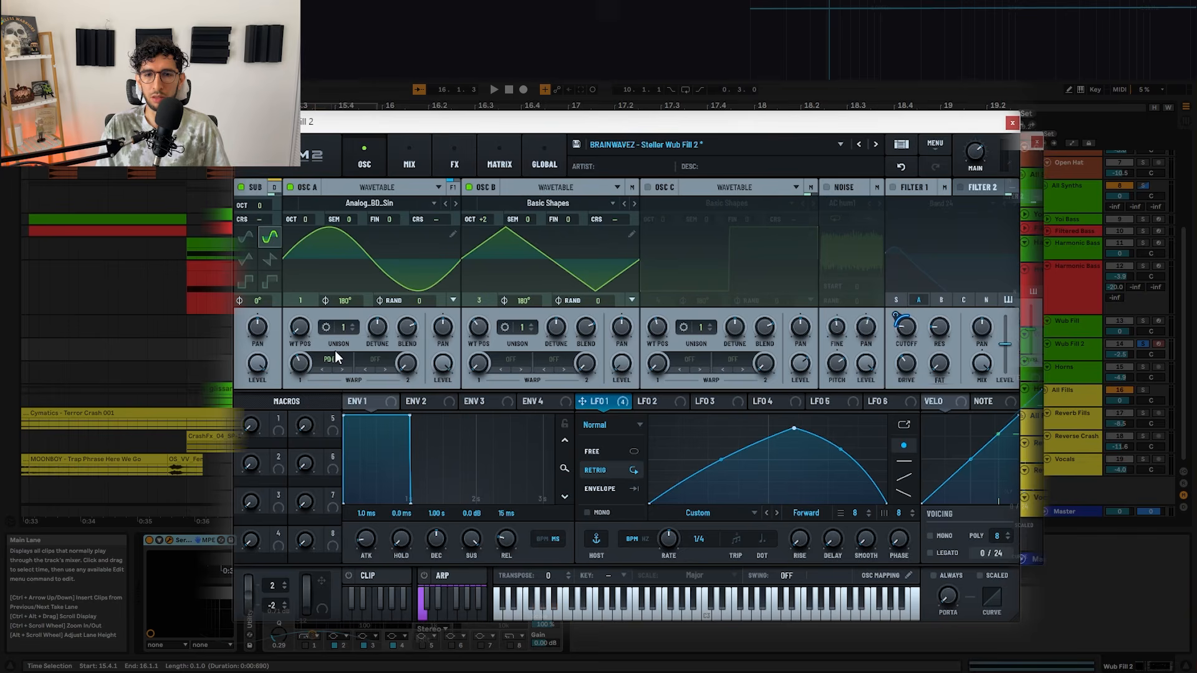
key("space")
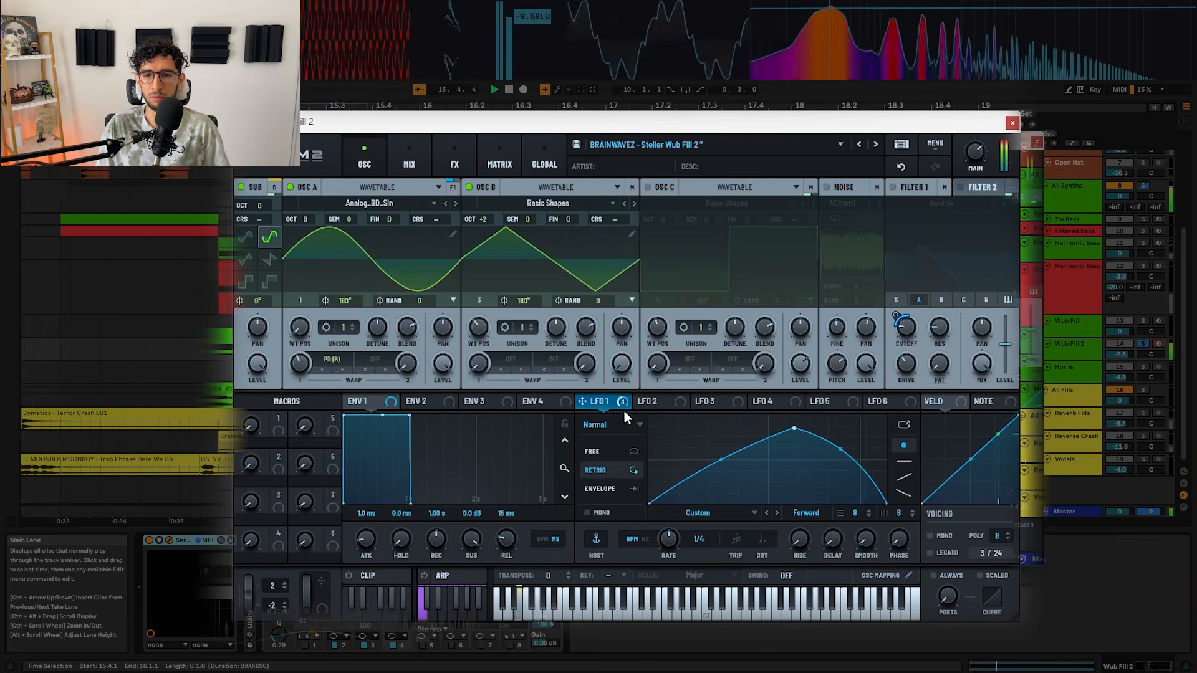
- Enable oscillator C routed to Main and the Band 24 Filter 1 on Wub Fill 2, auditioning the changes
left_click(648, 187)
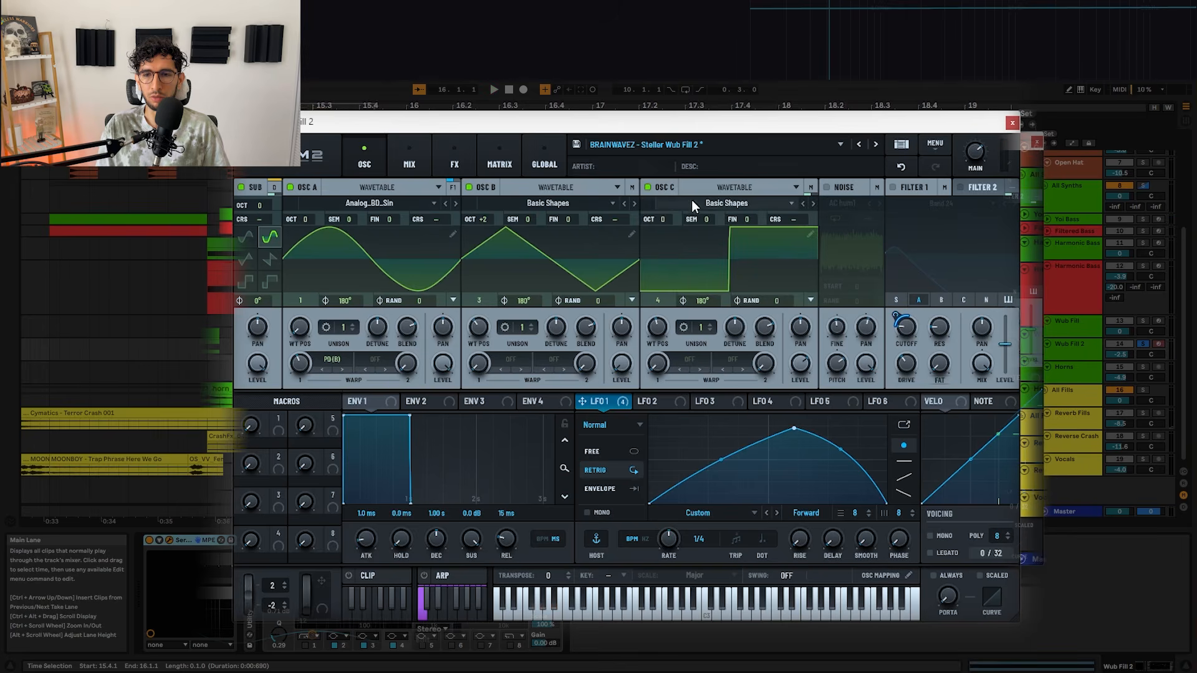
left_click(812, 187)
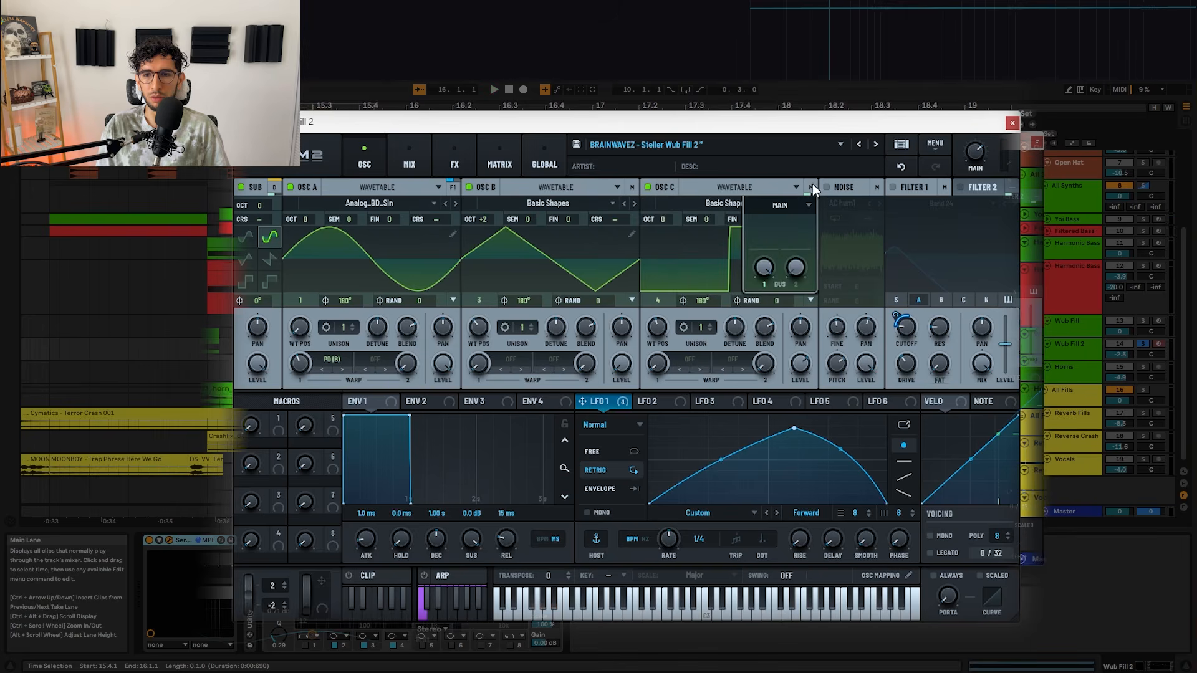
key("space")
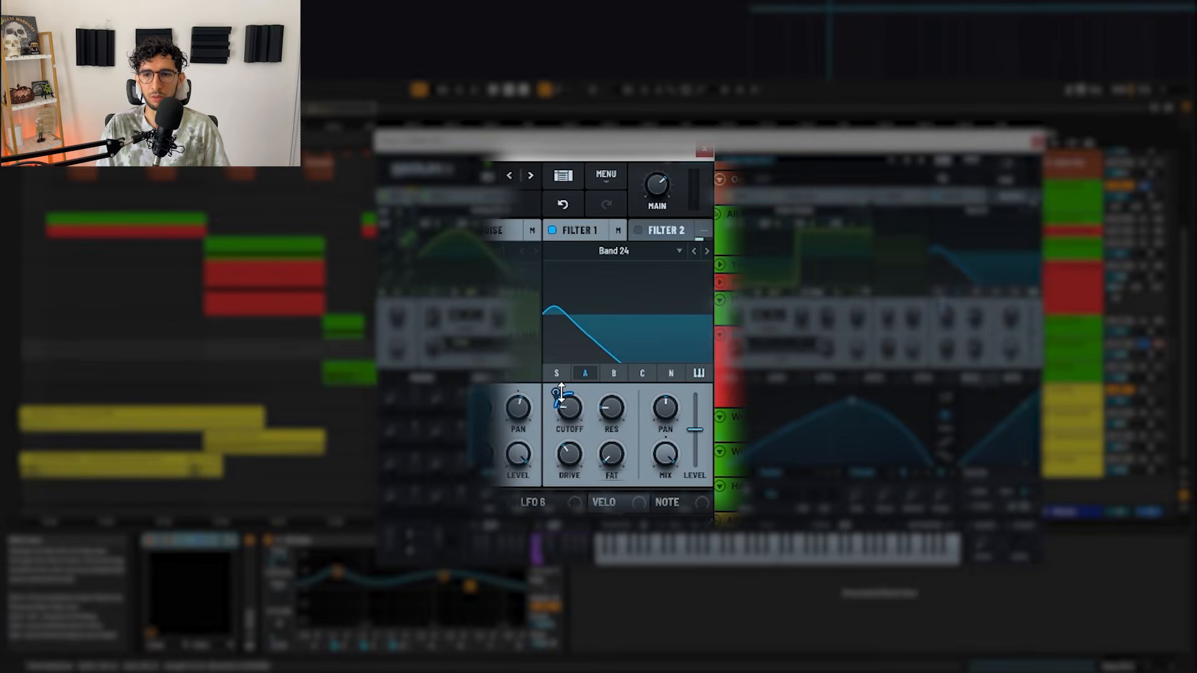
key("space")
mouse_move(612, 410)
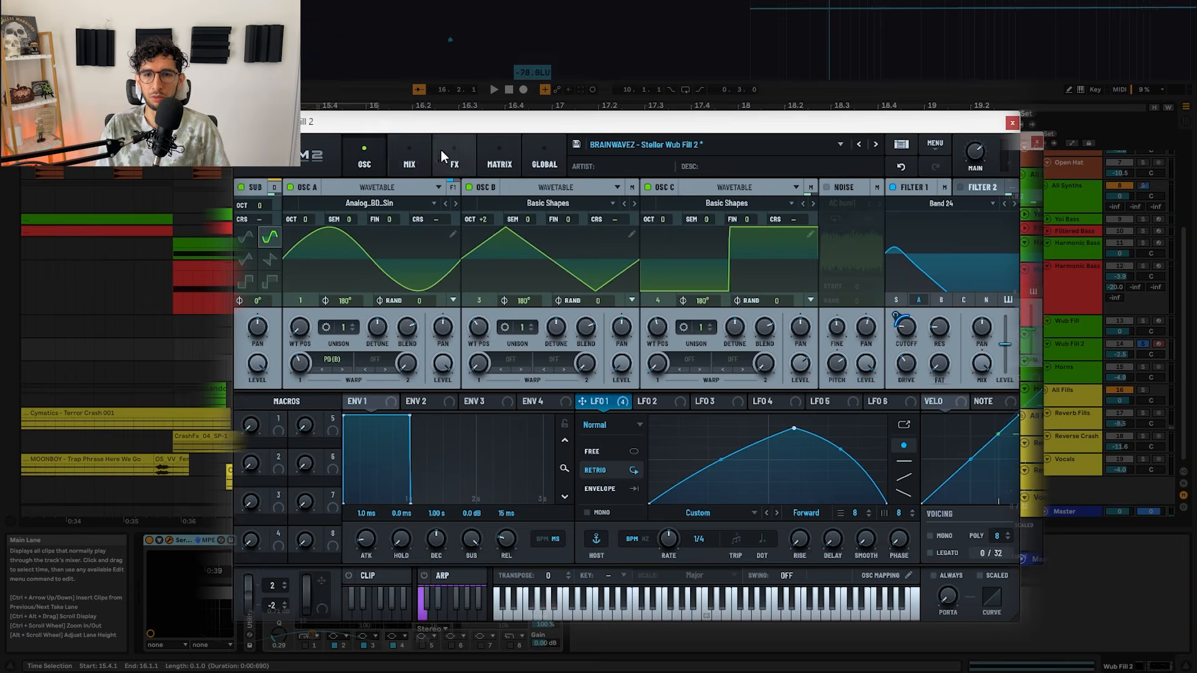
- Examine the Bus 1 and Sub output routing in Wub Fill 2's mixer page
left_click(417, 161)
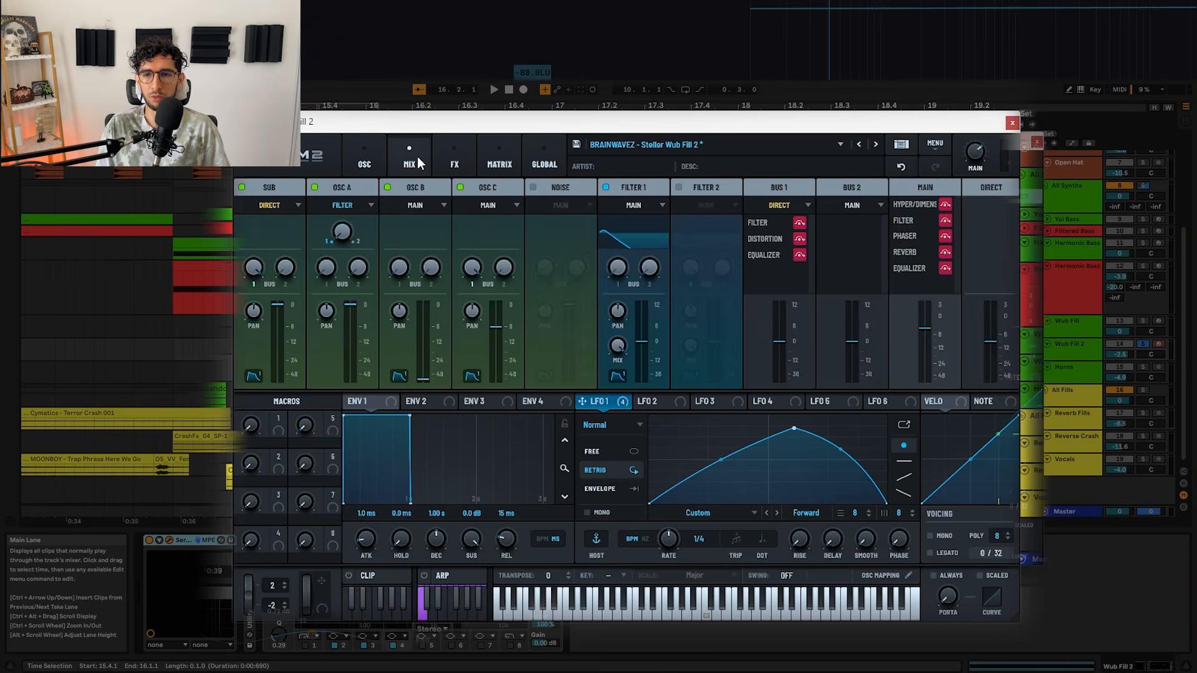
left_click(791, 207)
left_click(792, 209)
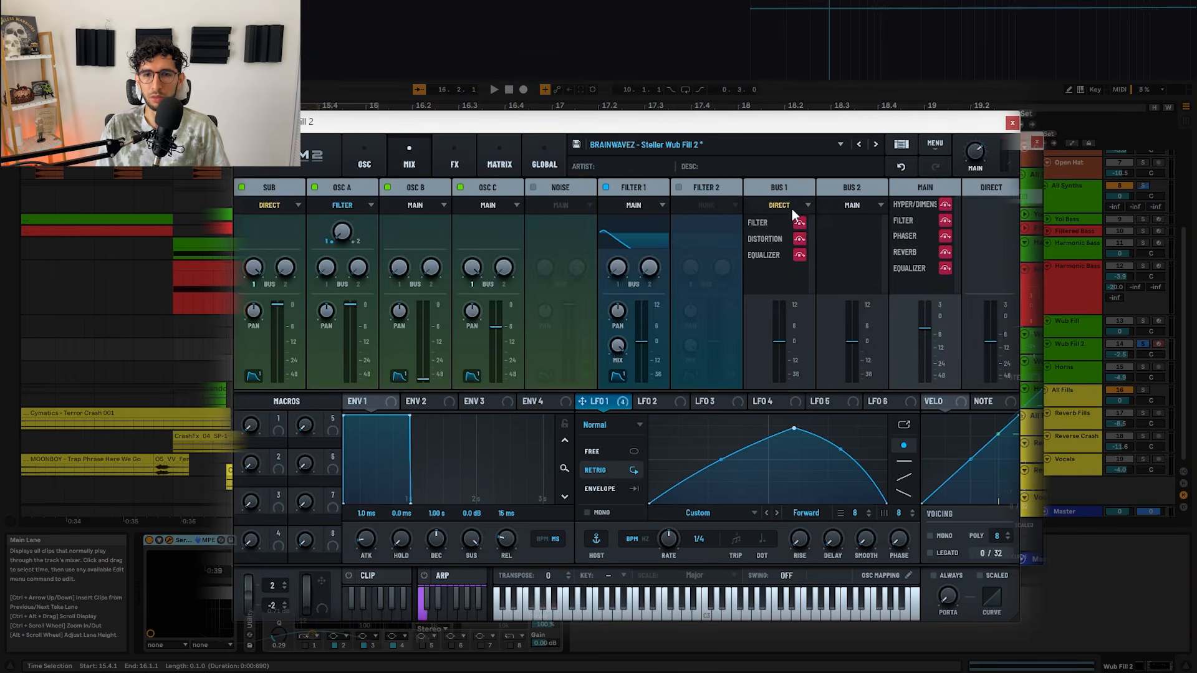
left_click(279, 206)
left_click(278, 202)
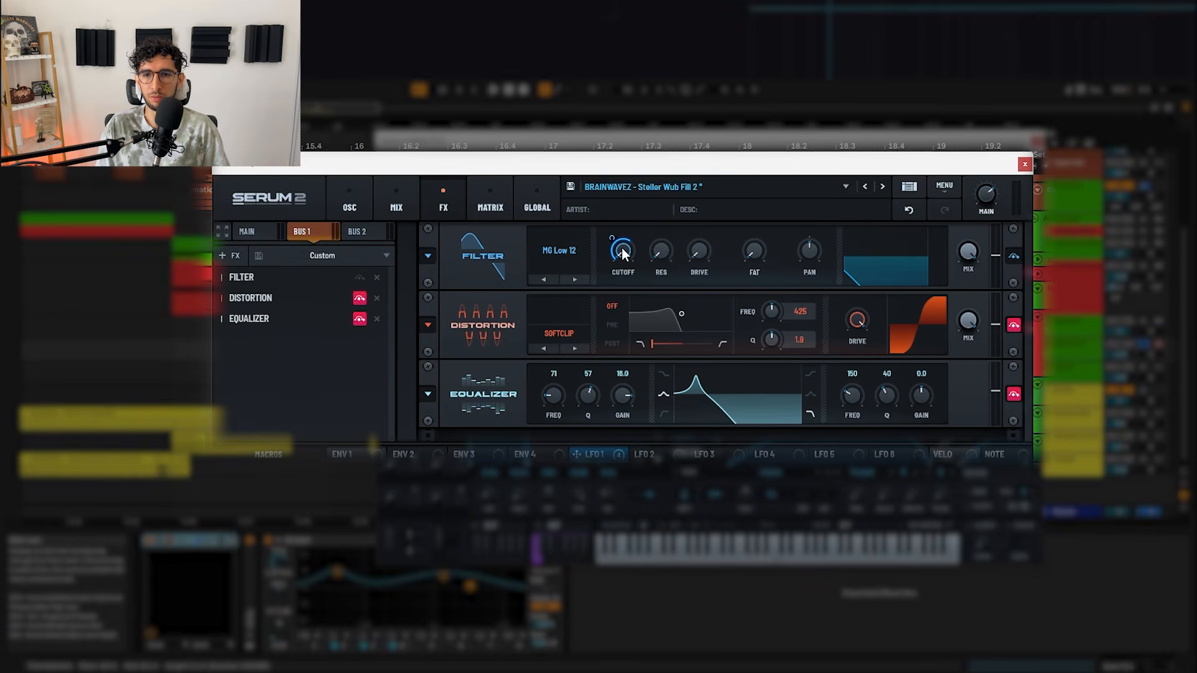
- Audition Wub Fill 2 with the Bus 1 Filter, Distortion and Equalizer enabled, plus the main Hyper/Dimension and Filter
key("space")
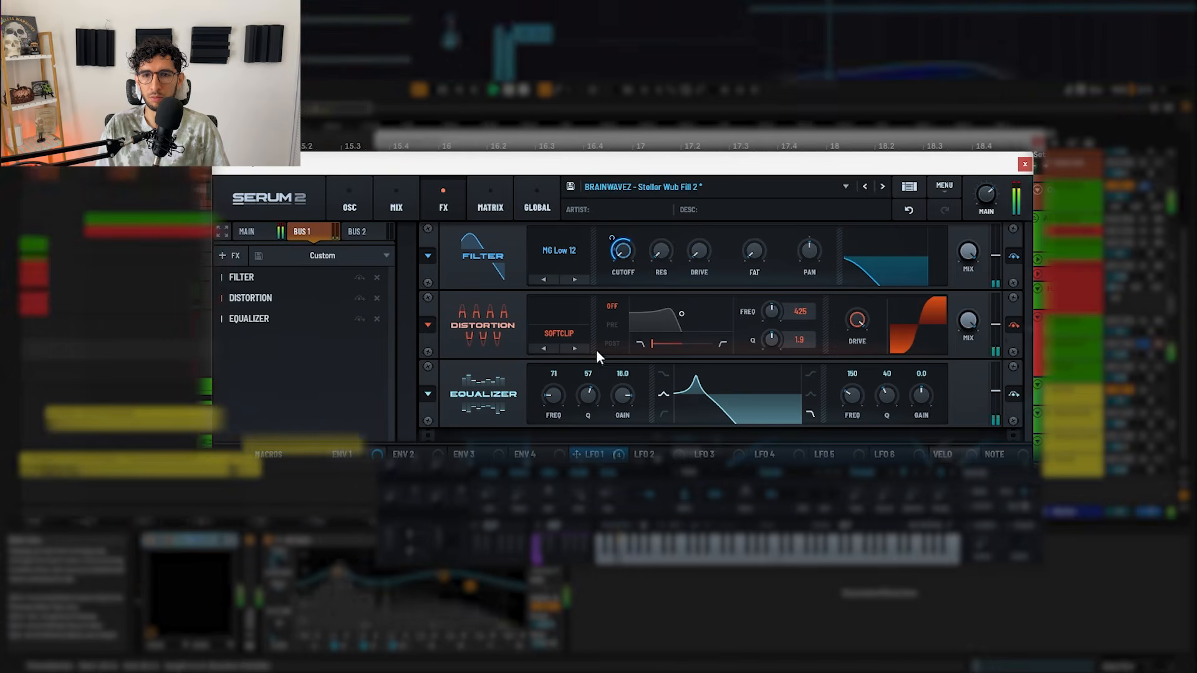
left_click(256, 236)
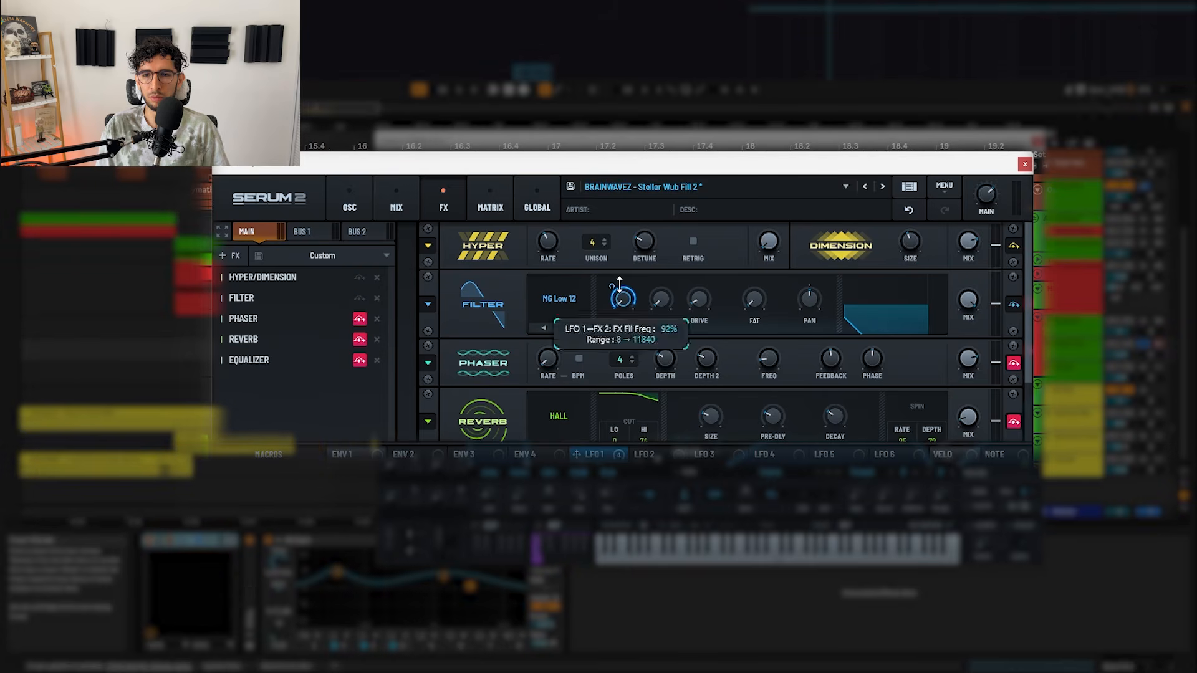
key("space")
key("space")
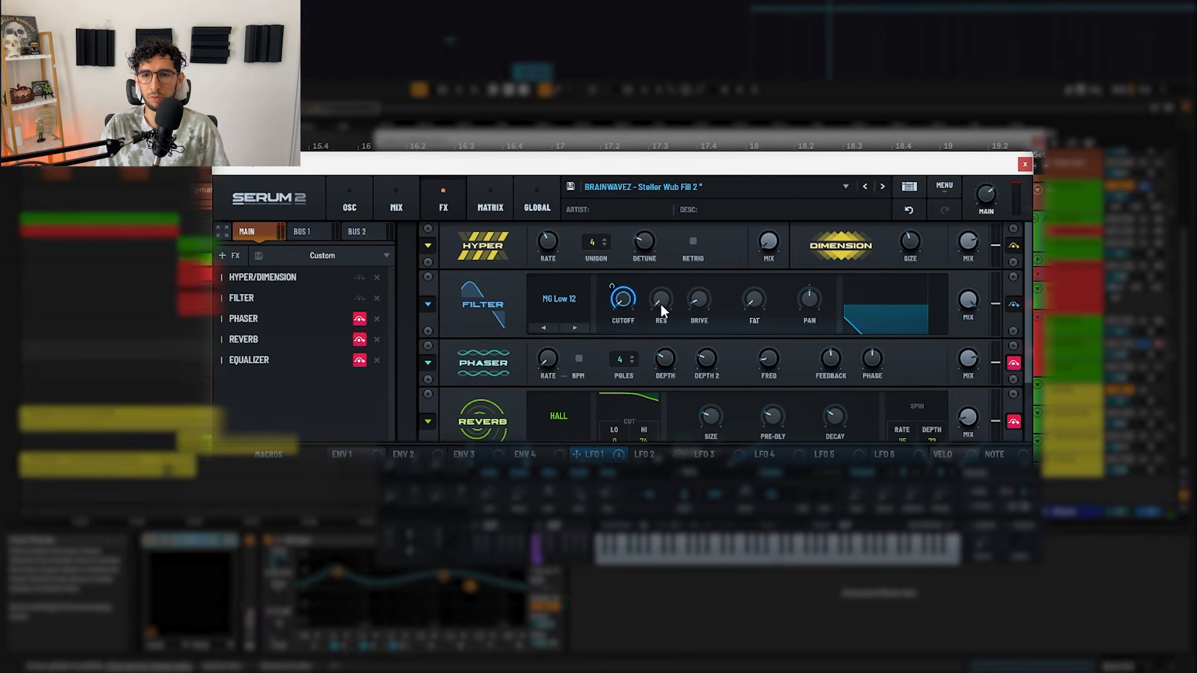
- Enable the Phaser, Reverb and Equalizer one after another in Wub Fill 2's main effects, auditioning the sound after each
key("space")
left_click(1014, 363)
key("space")
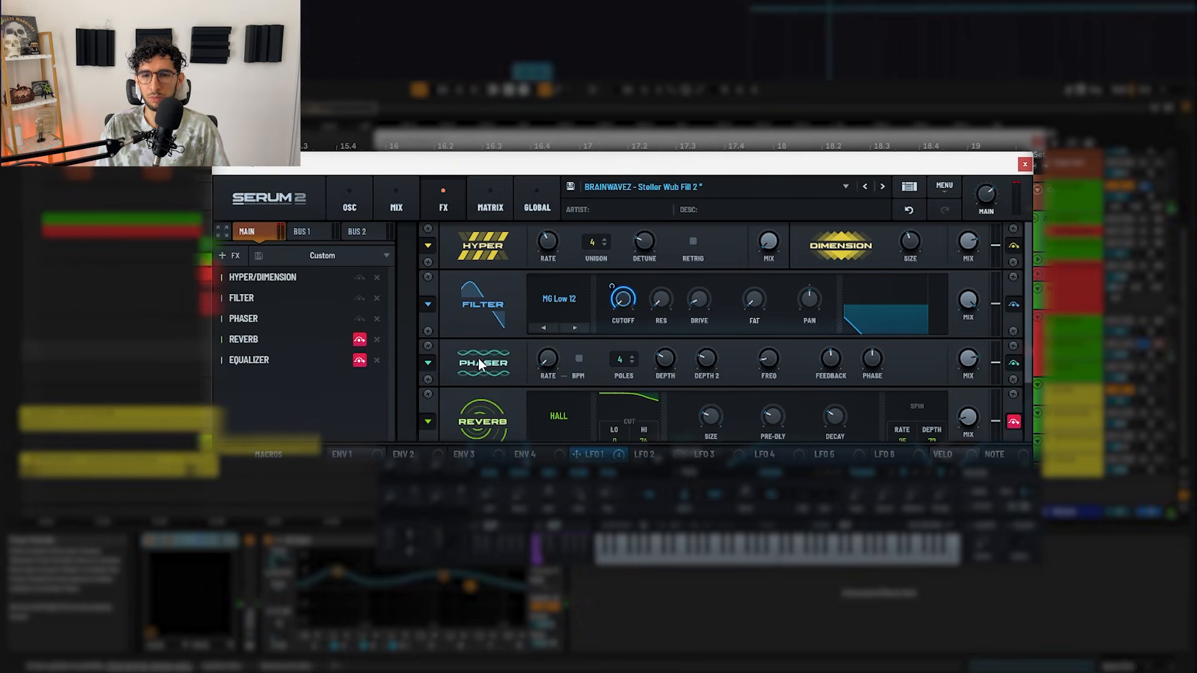
key("space")
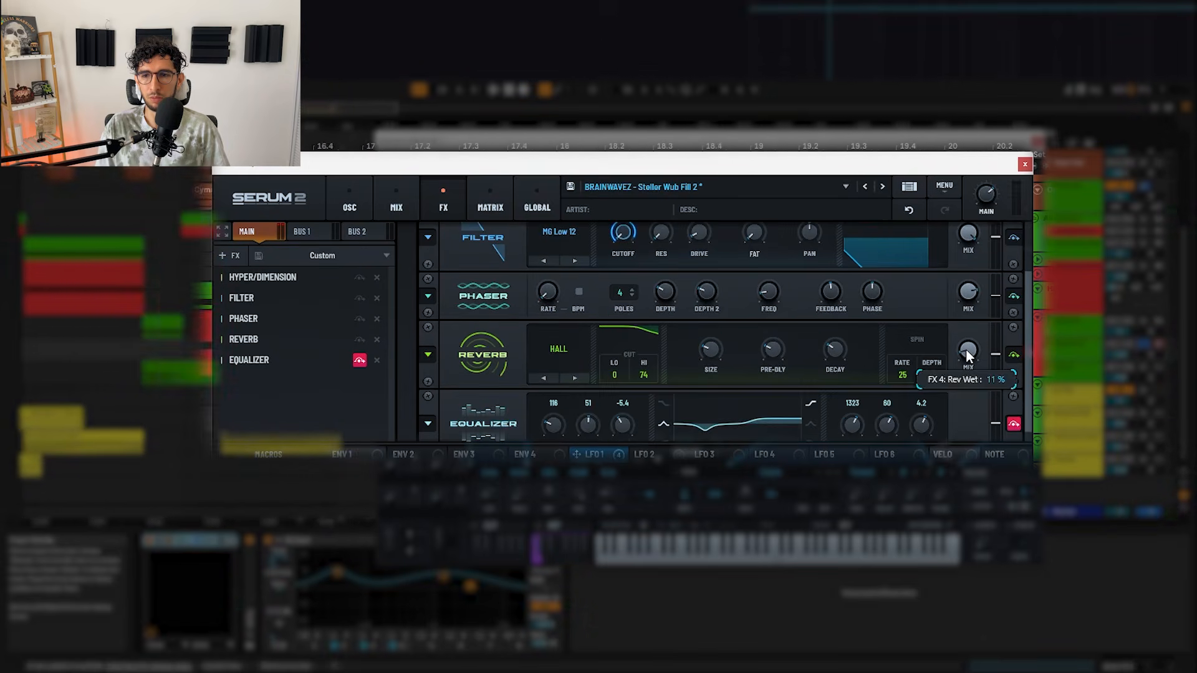
key("space")
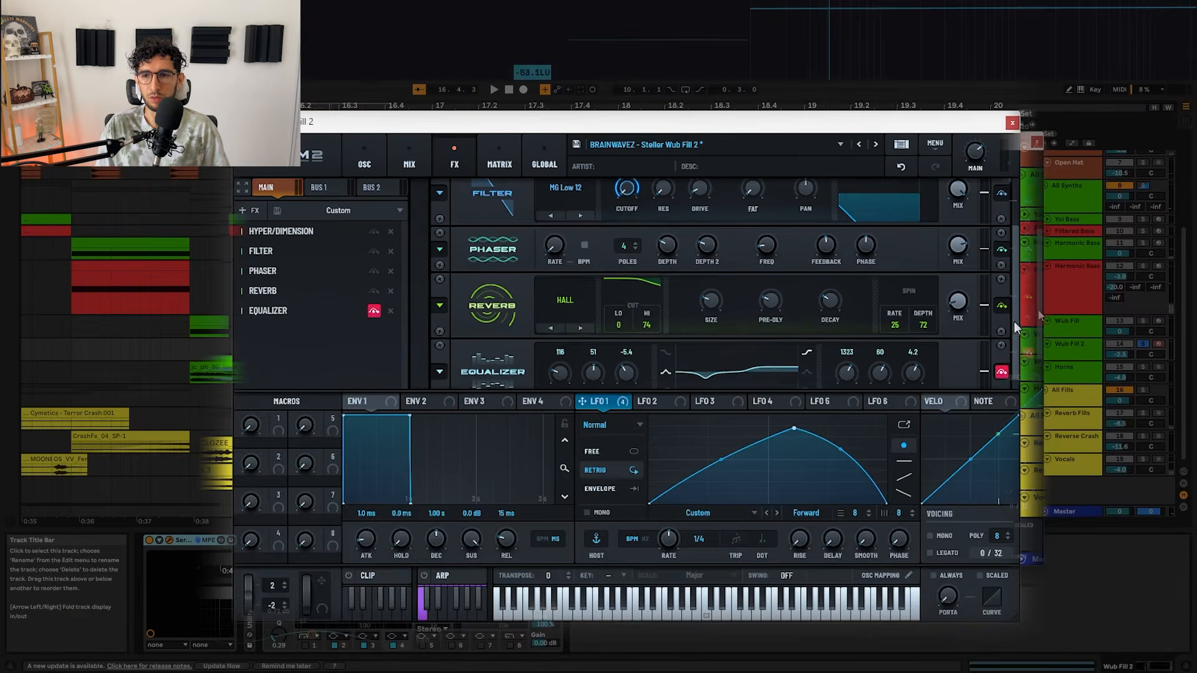
scroll(1014, 336, "down", 1)
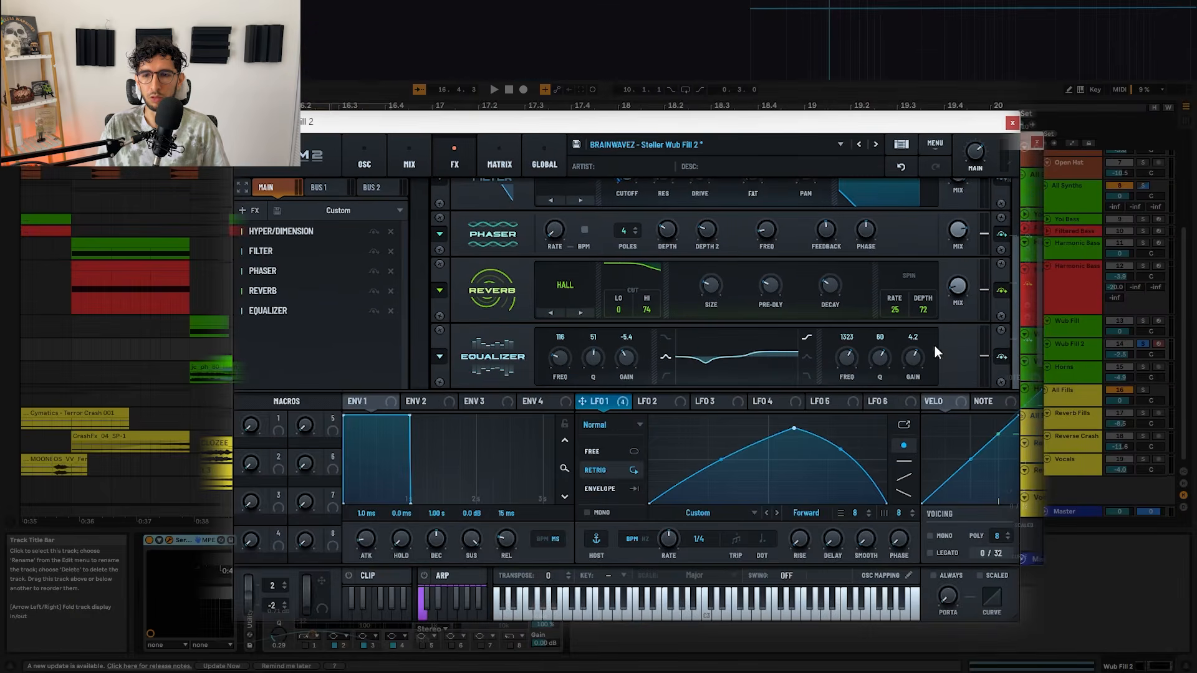
key("space")
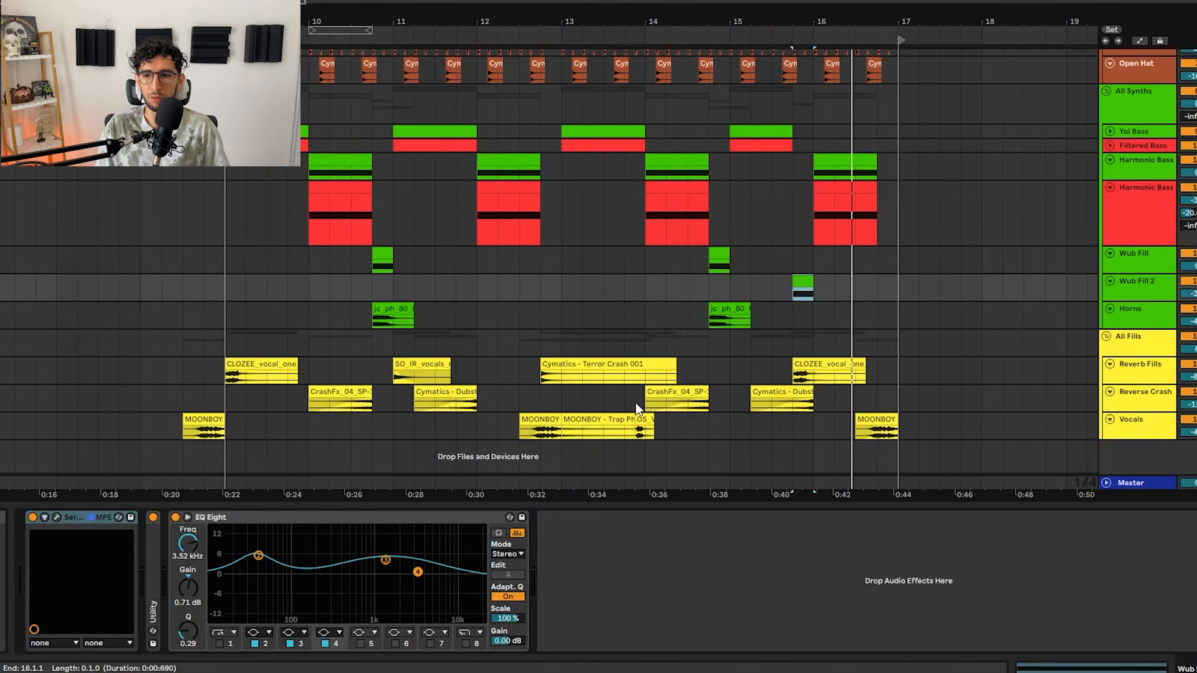
- Audition the Reverb Fills track's clips, from the CLOZEE vocal one-shot through the SO_IR vocals and Terror Crash 001 to the closing vocal
scroll(266, 257, "up", 3)
scroll(310, 274, "down", 3)
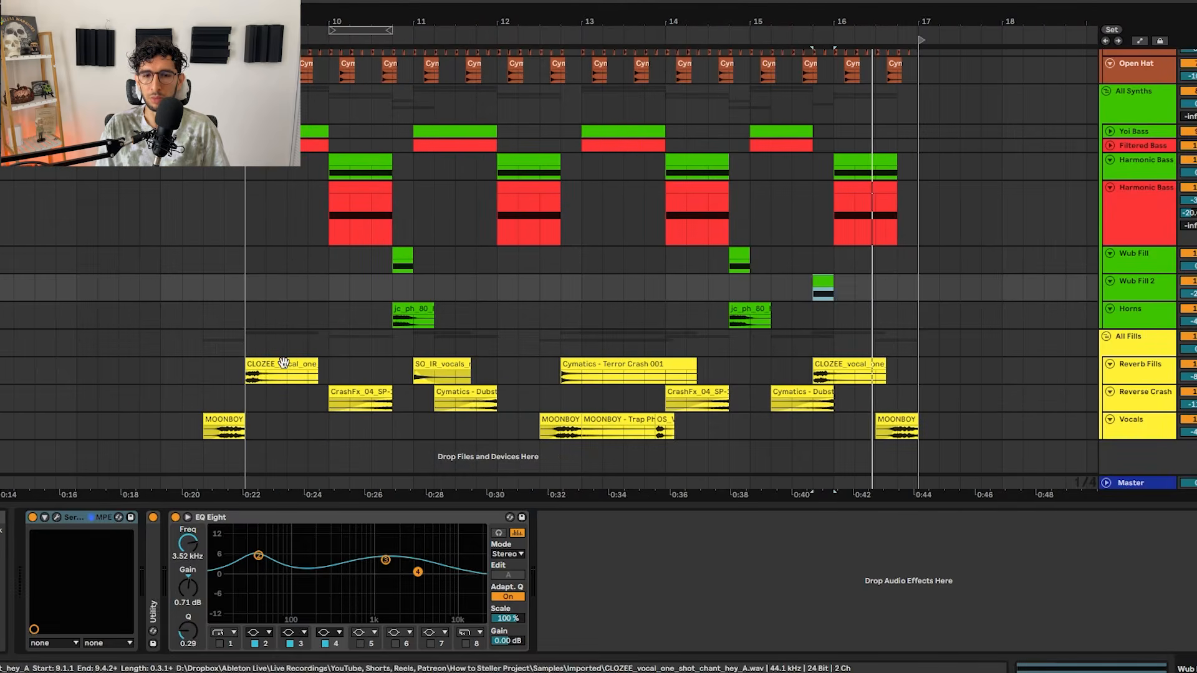
left_click(283, 363)
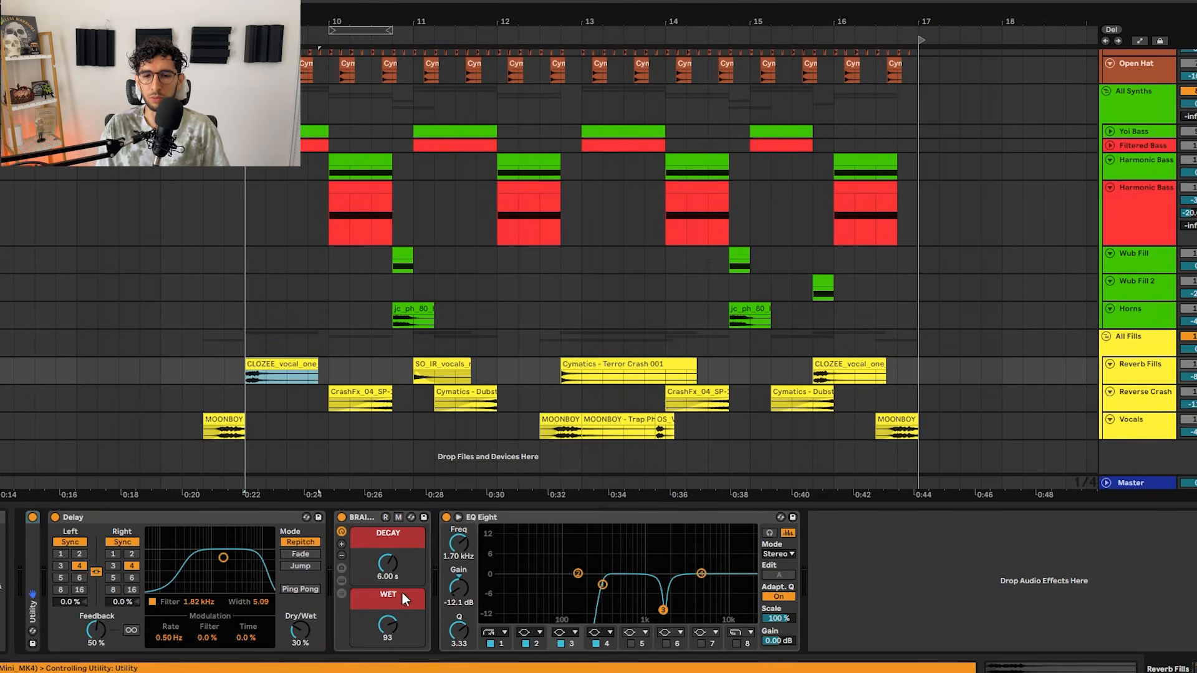
key("space")
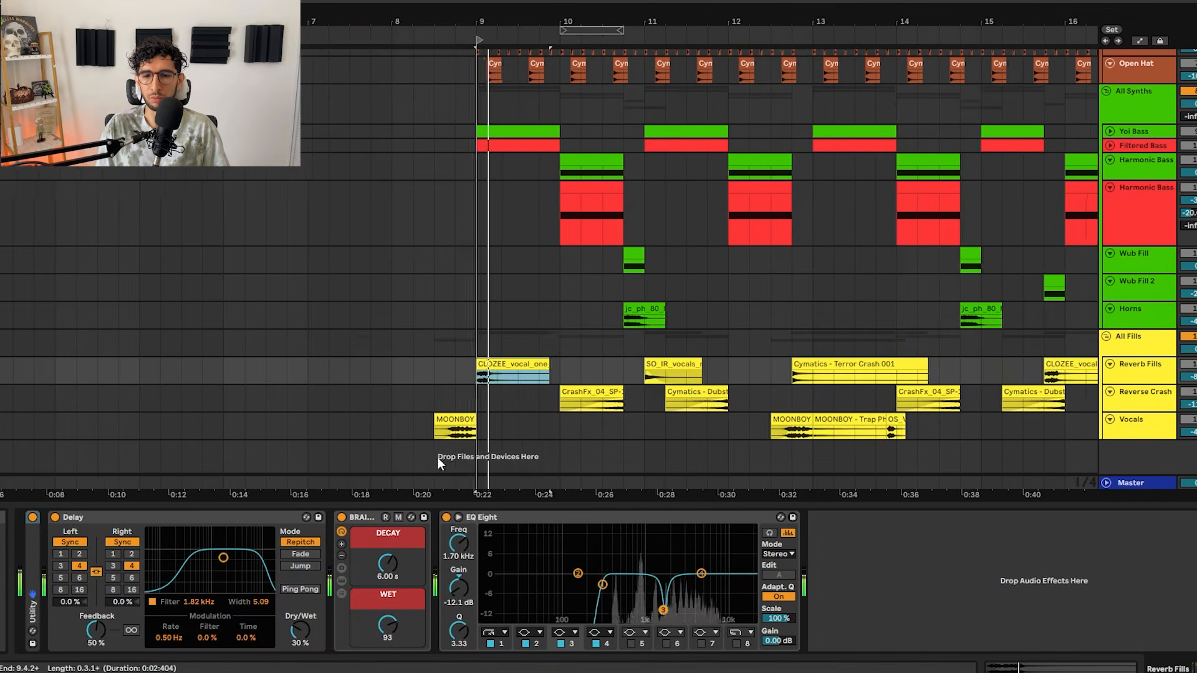
scroll(627, 369, "right", 5)
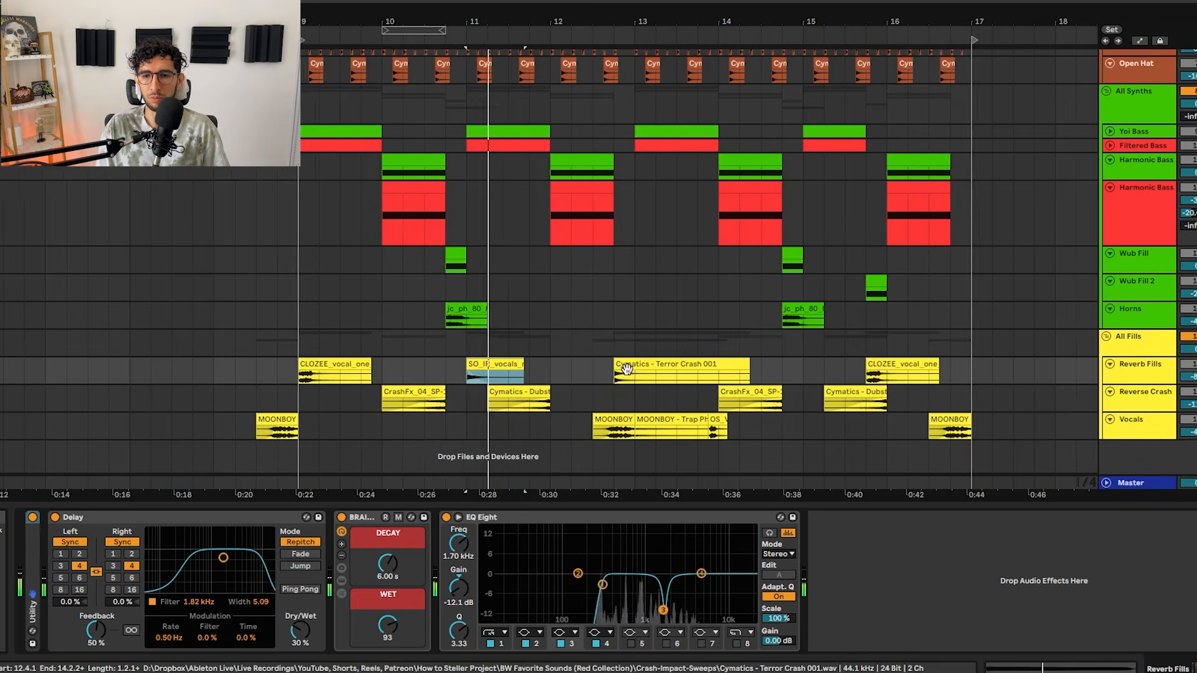
left_click(627, 369)
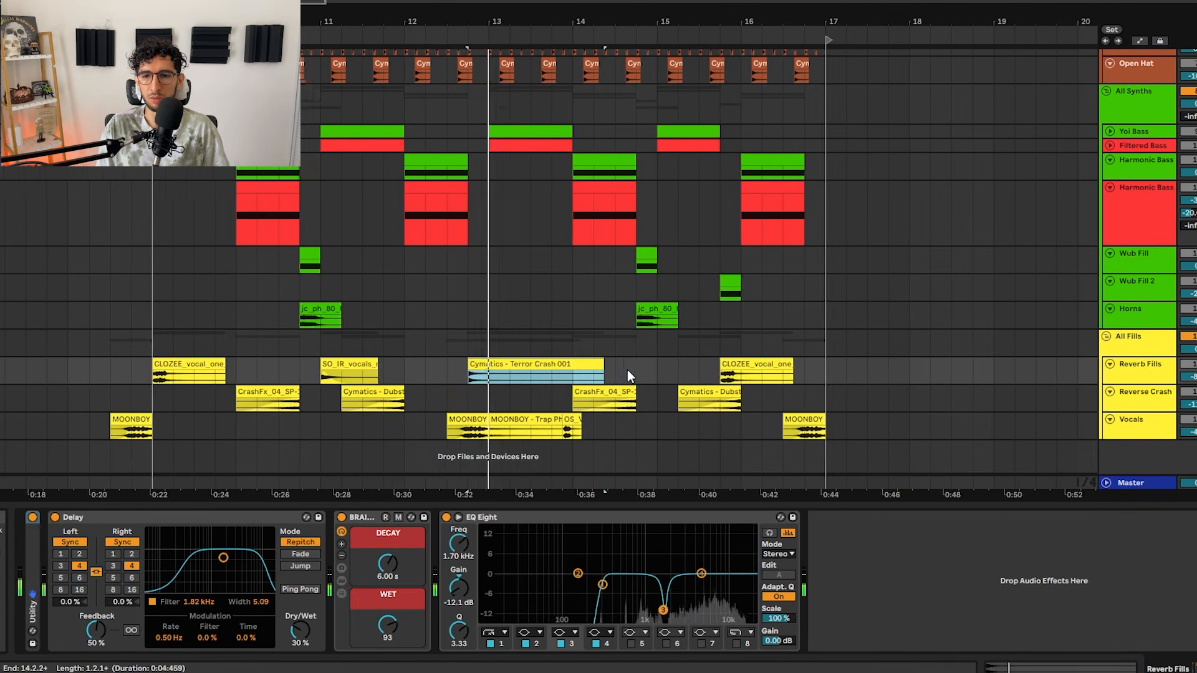
left_click(708, 366)
key("space")
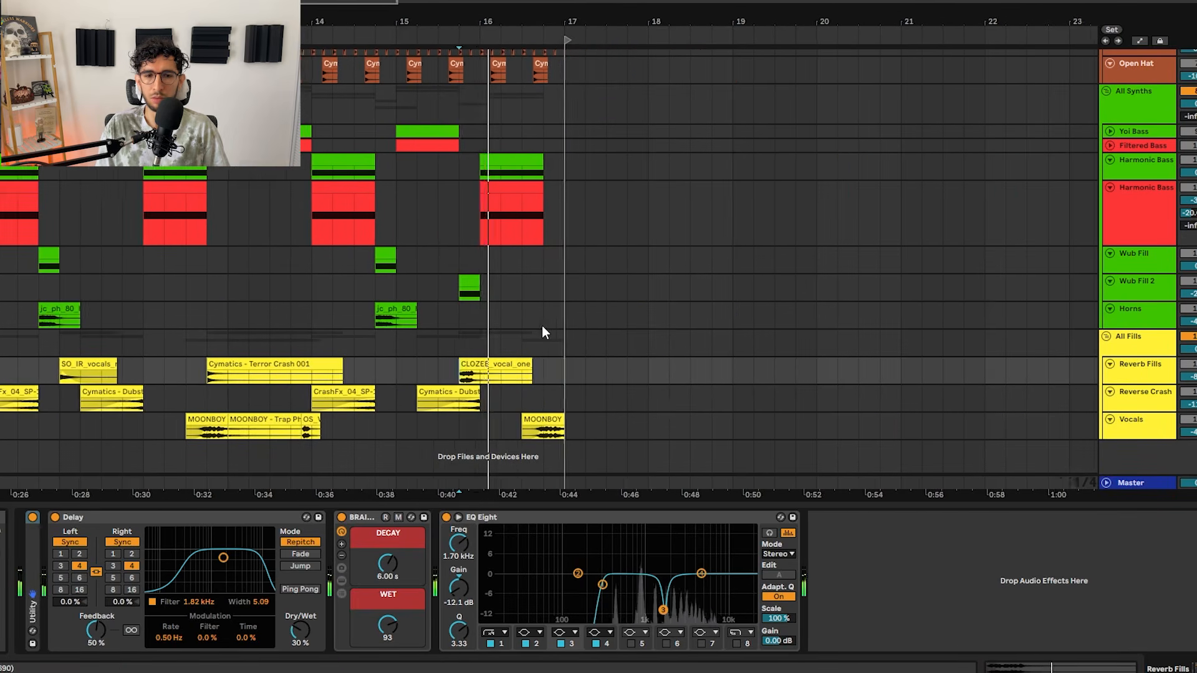
- Audition the CrashFx and Cymatics clips on the Reverse Crash track
scroll(410, 330, "down", 3)
scroll(263, 349, "up", 3)
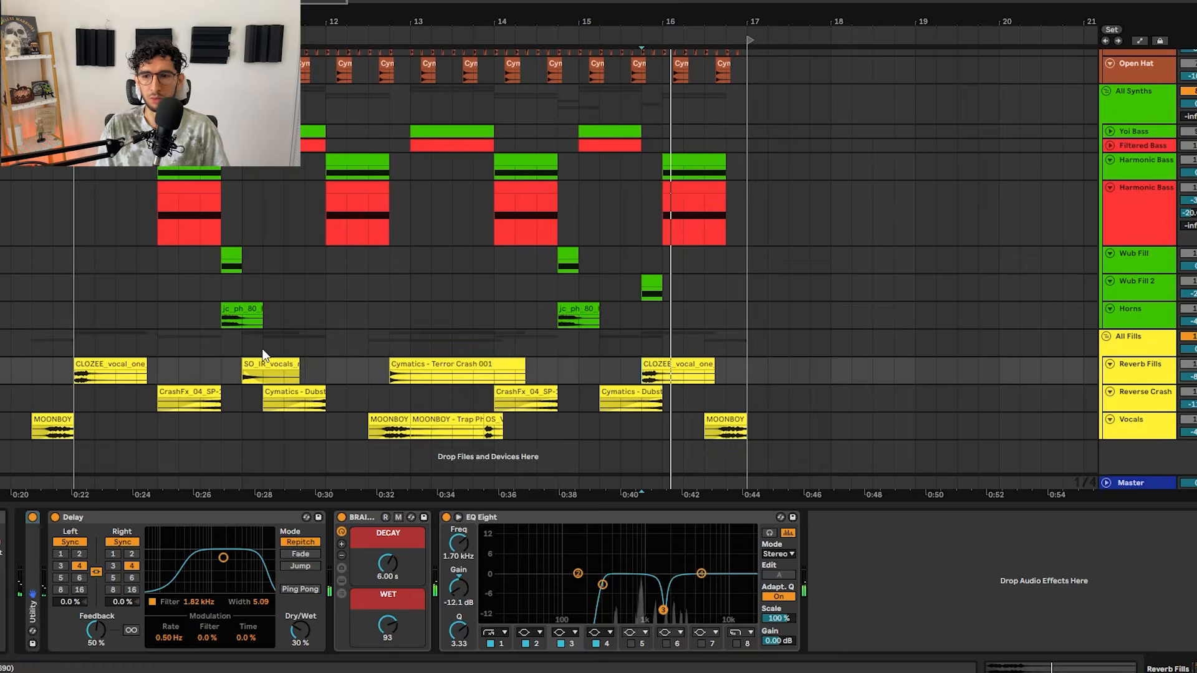
left_click(167, 404)
scroll(178, 391, "left", 10)
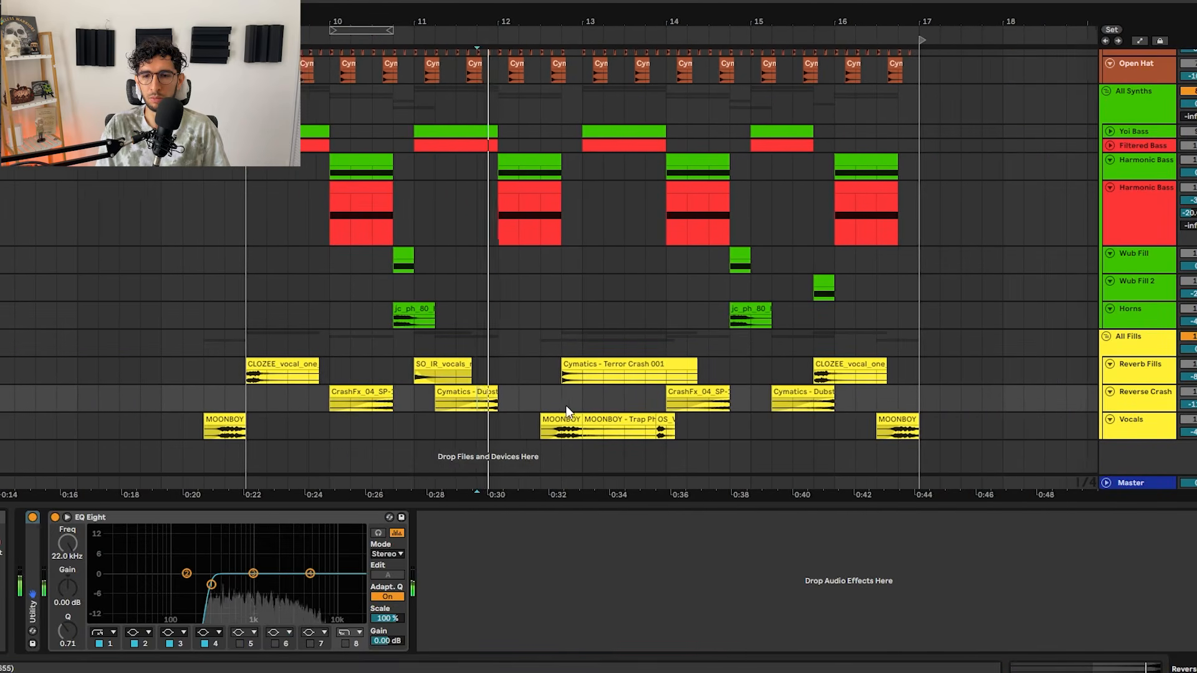
key("space")
left_click(777, 407)
key("space")
key("space")
left_click(157, 405)
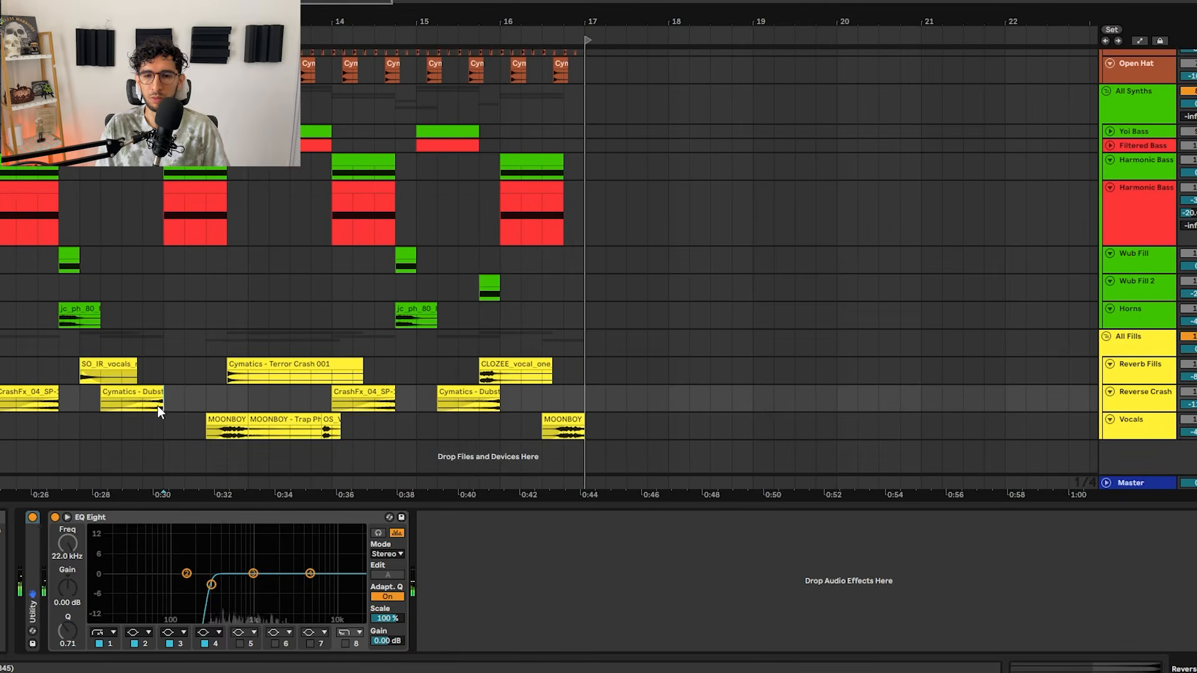
- Audition the Vocals track's MOONBOY clips between bars 12 and 14 and the short OS_V clip after them
left_click_drag(241, 426, 476, 425)
left_click(439, 425)
key("space")
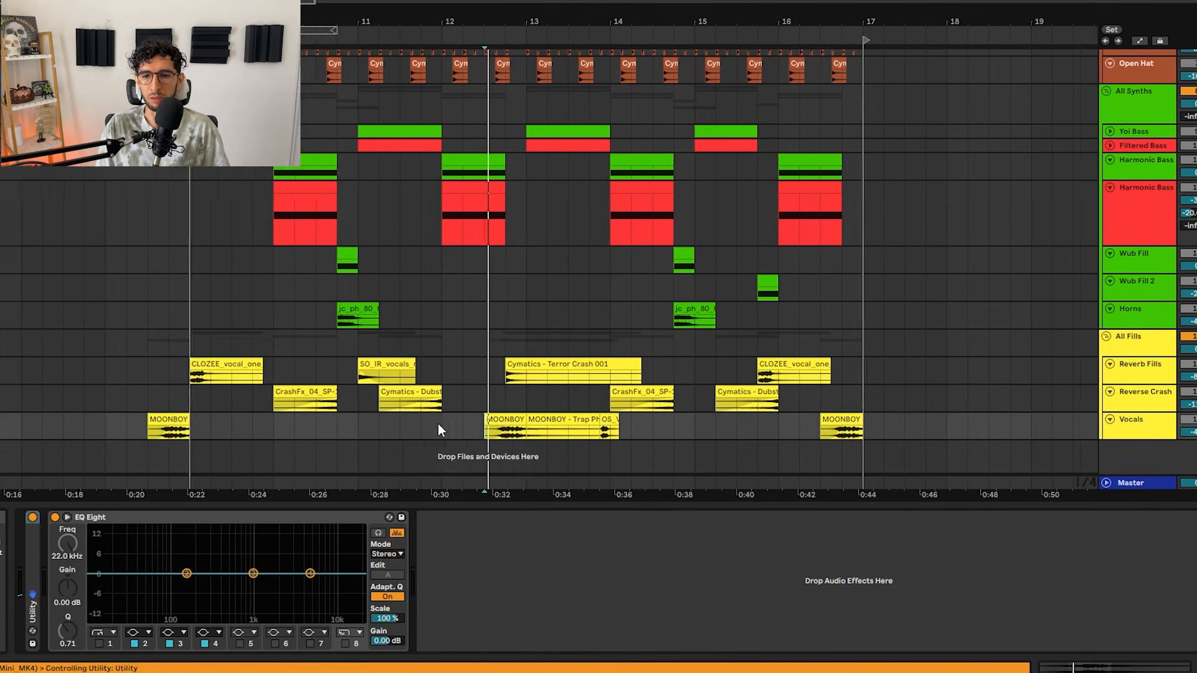
left_click(564, 422)
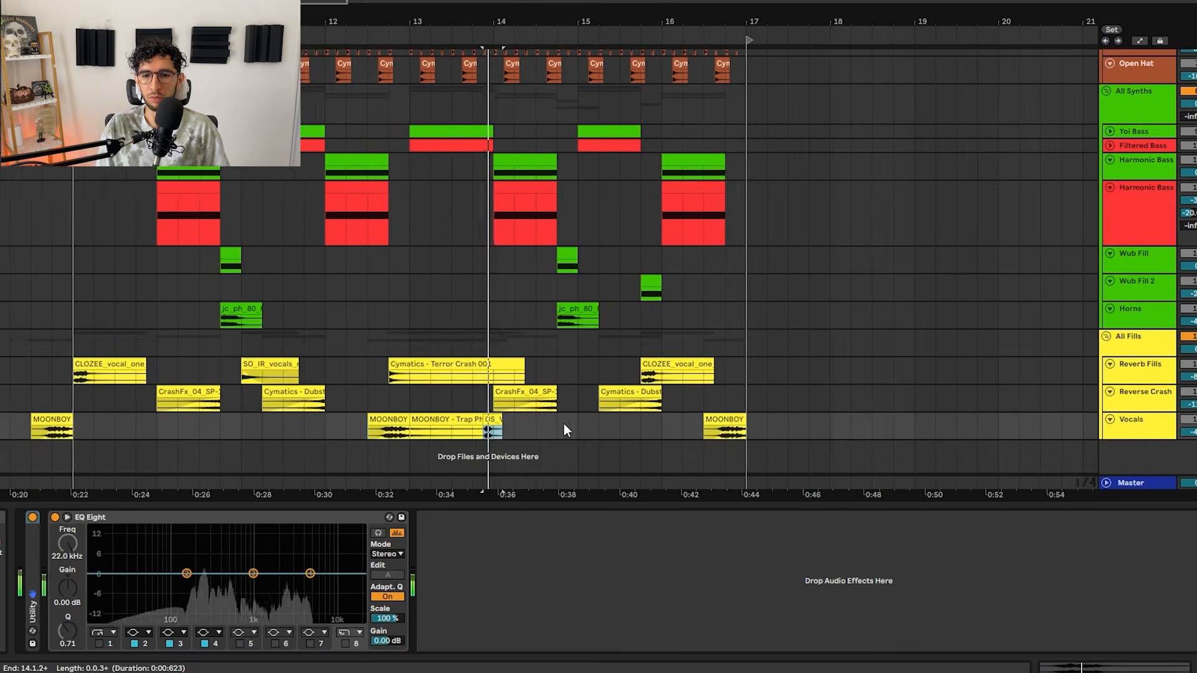